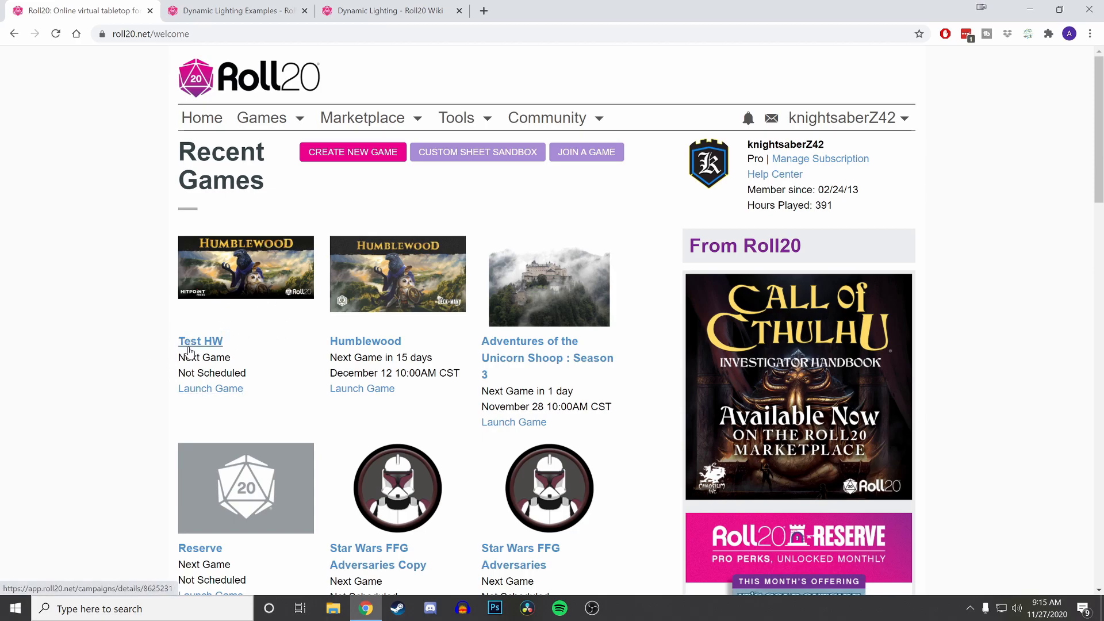
- Launch the Test HW game and look over its list of map pages
left_click(216, 389)
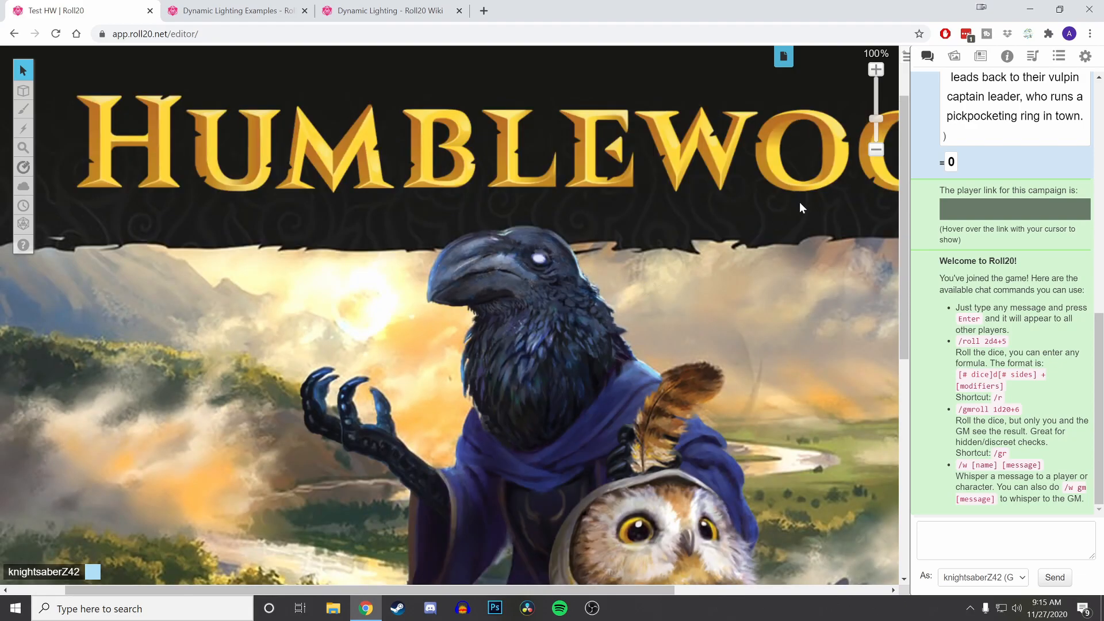
left_click(786, 60)
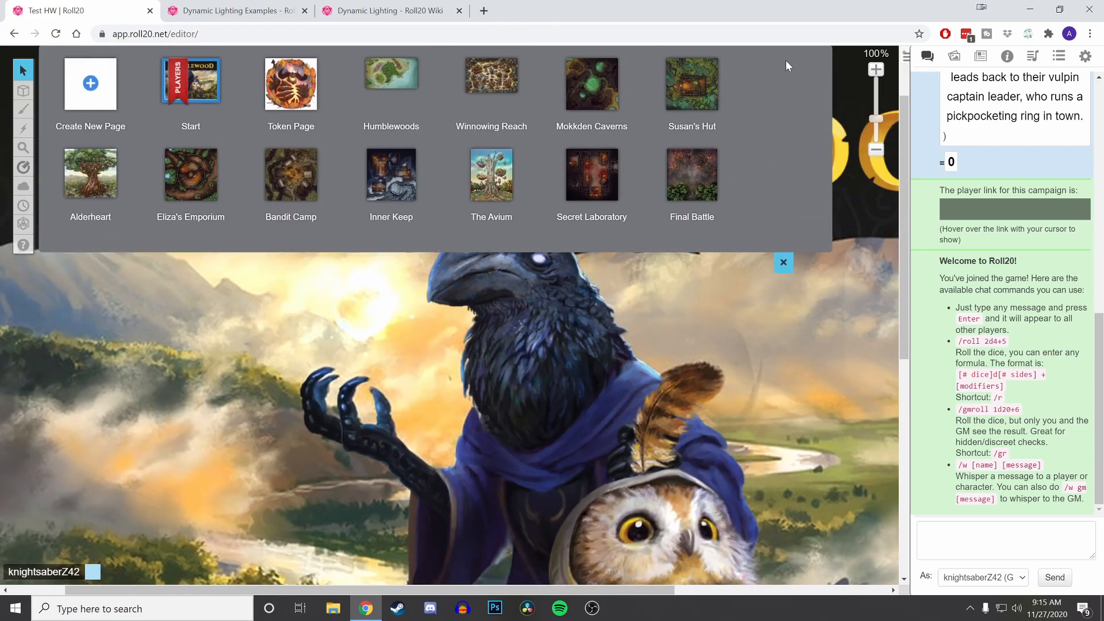
left_click(784, 264)
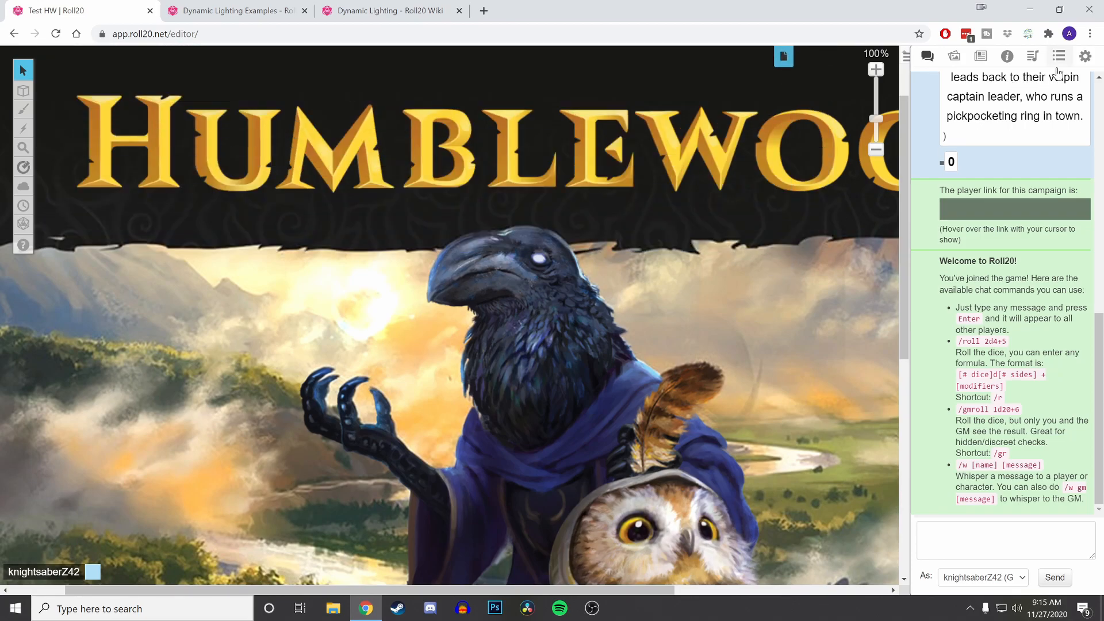
- Open the game's journal and look through its folders and entries
left_click(980, 56)
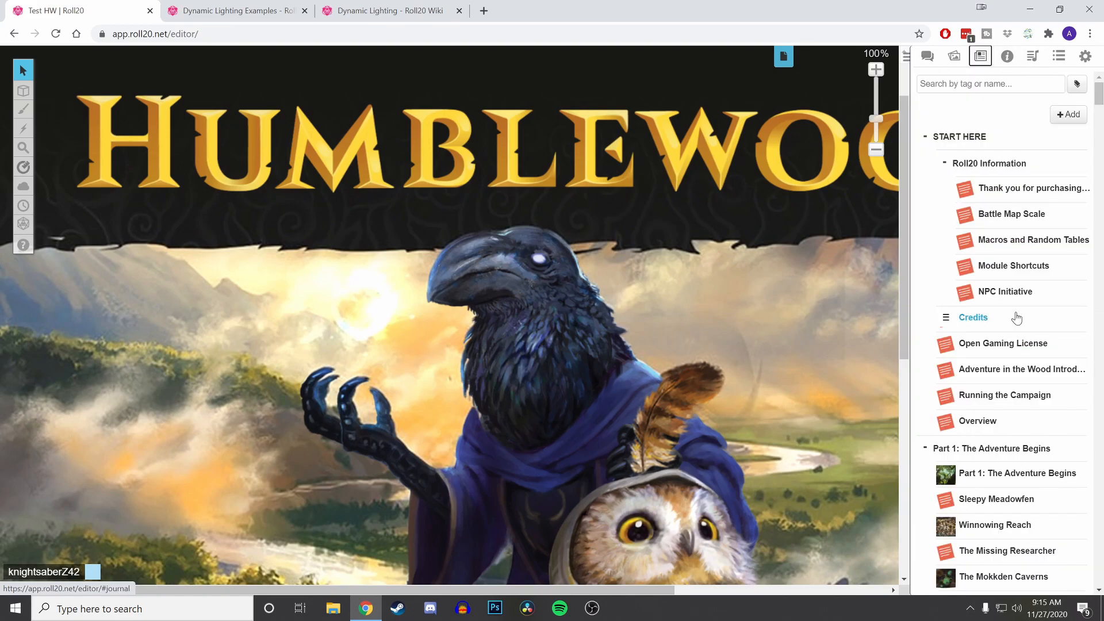
scroll(998, 402, "down", 11)
scroll(998, 402, "up", 12)
scroll(998, 401, "down", 8)
scroll(998, 402, "up", 9)
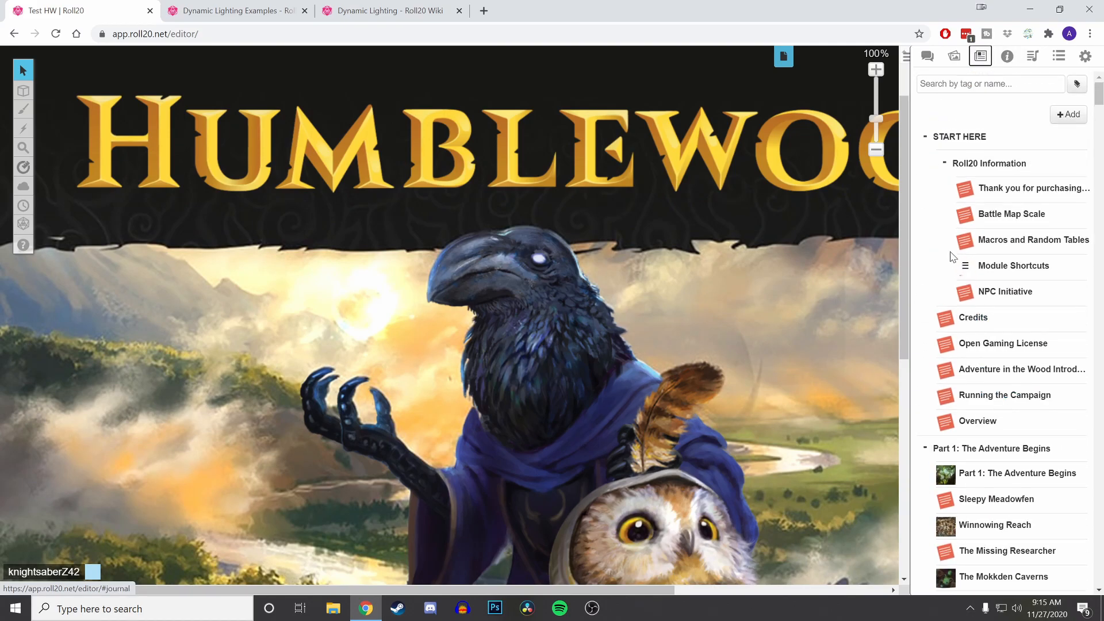
- Collapse the START HERE, Part 1 through Part 5 and Random Encounters folders in the journal
left_click(926, 138)
left_click(925, 163)
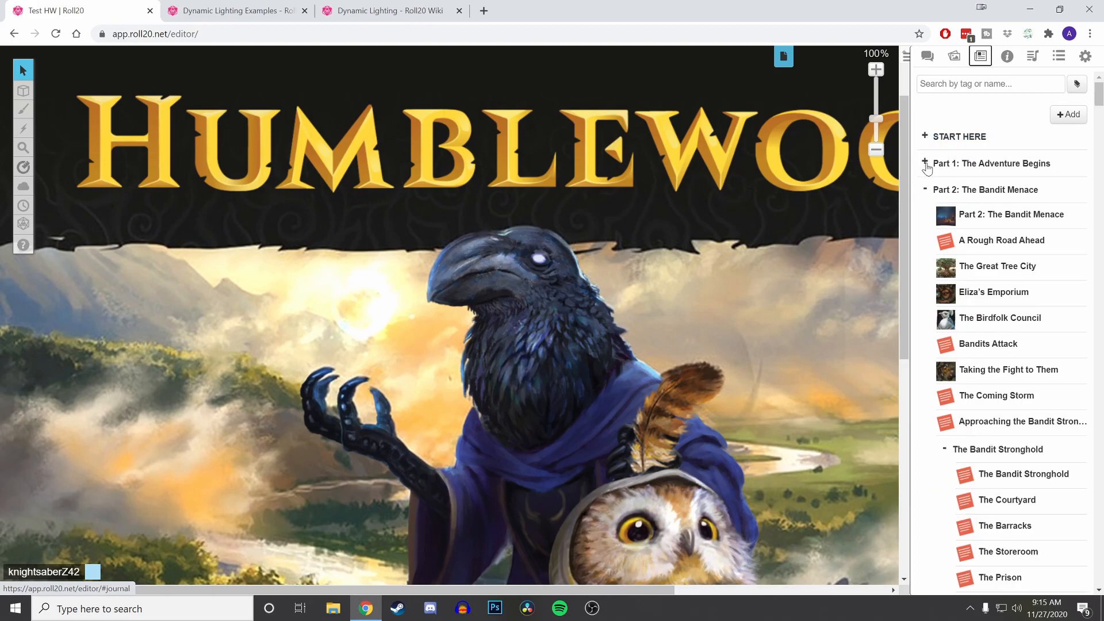
left_click(926, 188)
left_click(925, 216)
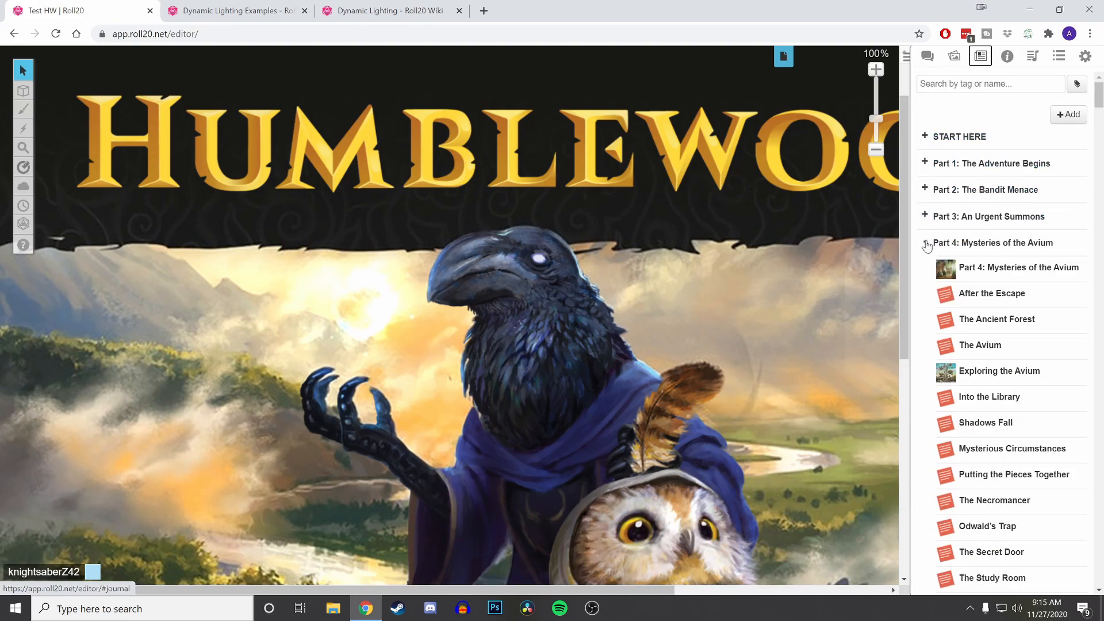
left_click(926, 244)
left_click(926, 269)
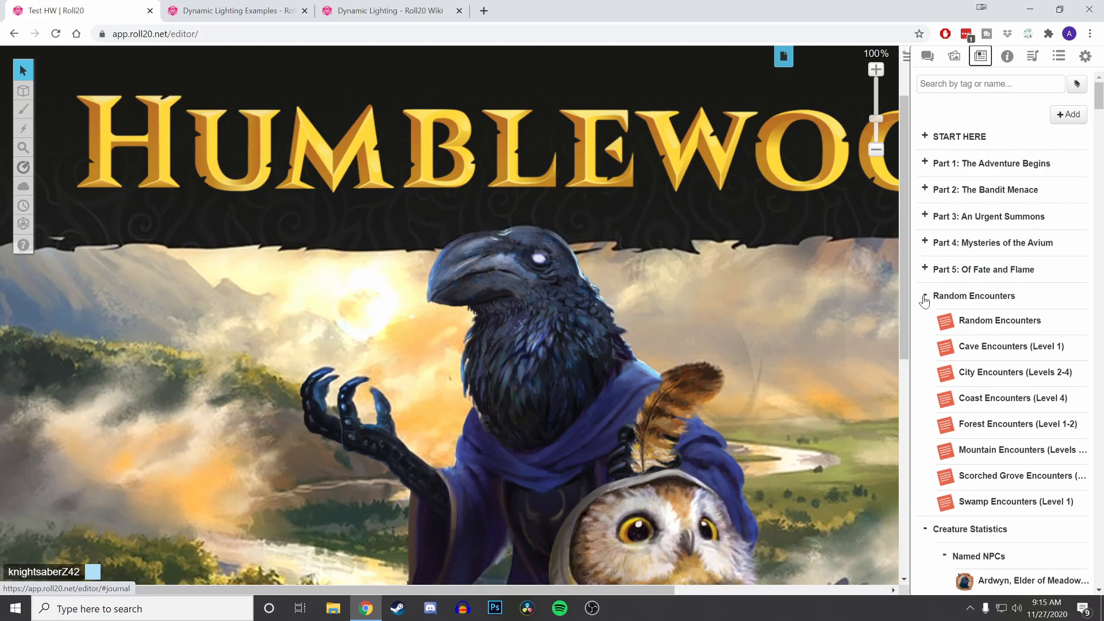
left_click(925, 298)
- Place an Ardwyn, Elder of Meadowfen token on the map beside the raven's head and open its token settings
left_click_drag(972, 374, 730, 321)
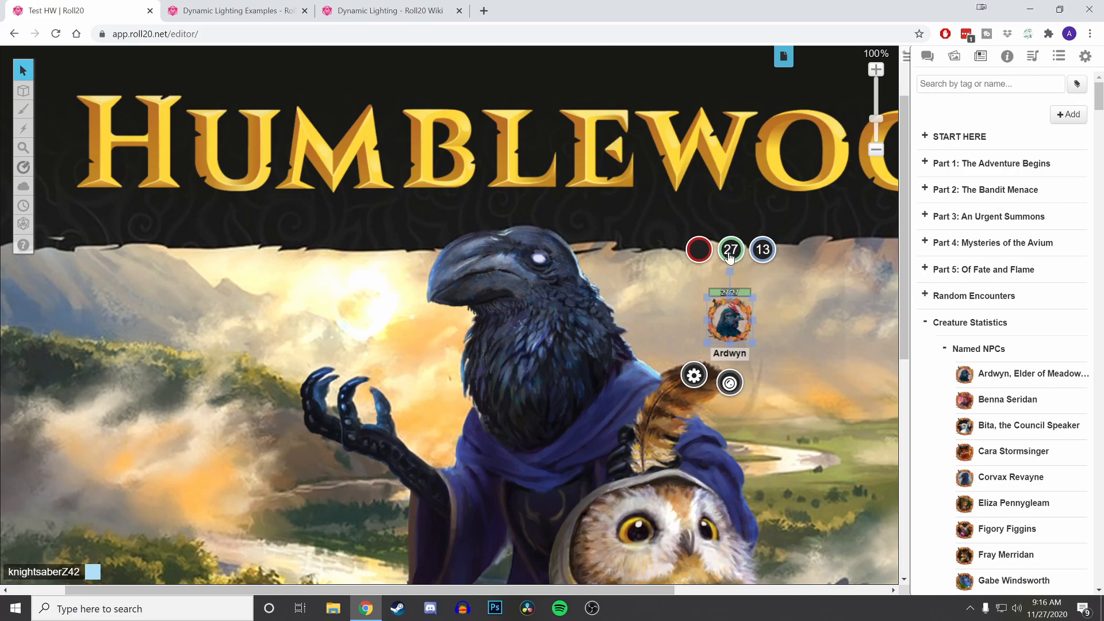
double_click(733, 322)
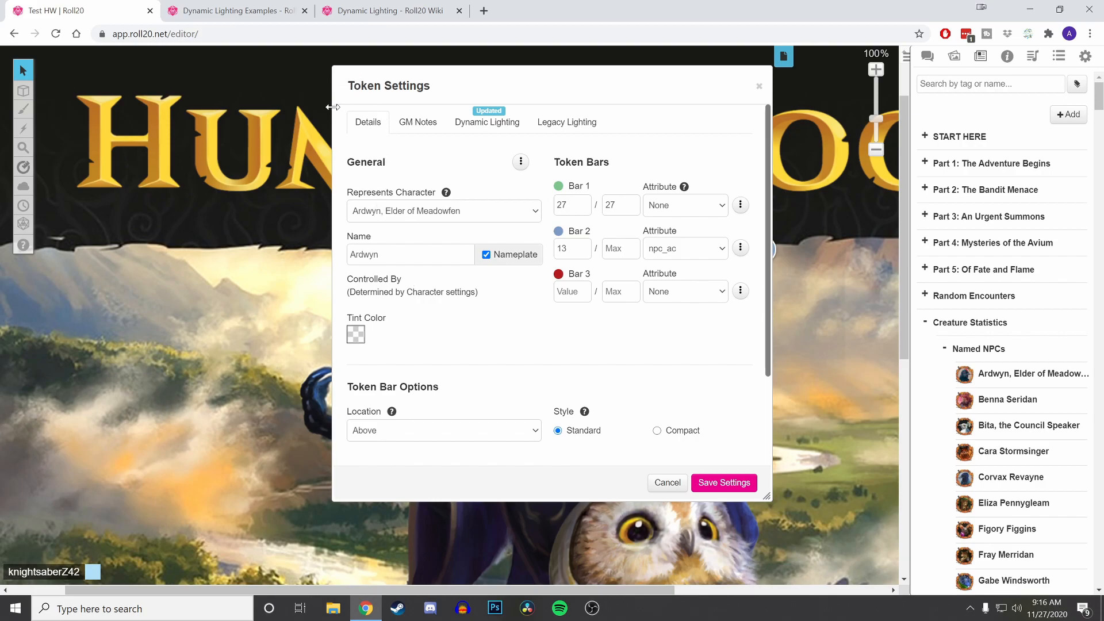
- Examine the player permissions for Bar 3 and for the token's general settings
left_click(741, 291)
left_click(465, 294)
left_click(520, 161)
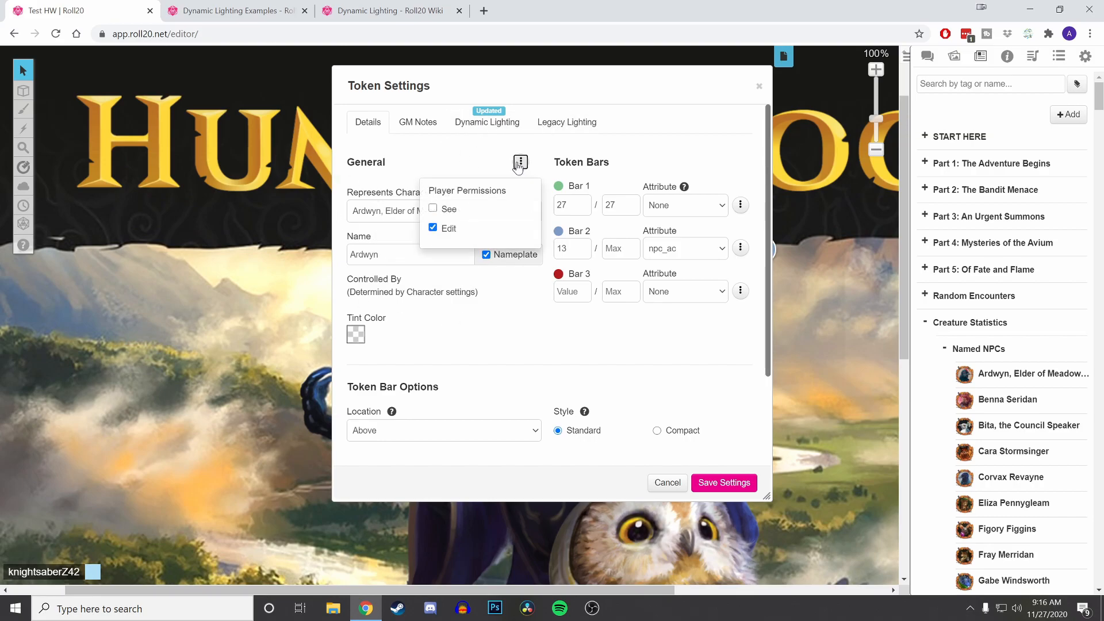
left_click(463, 151)
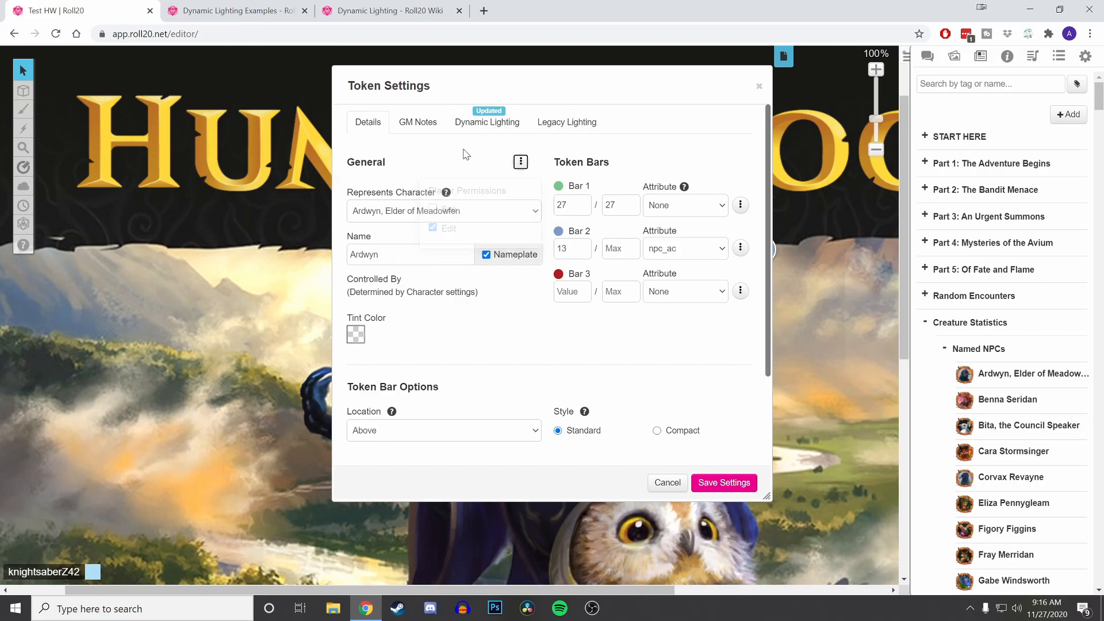
left_click(522, 164)
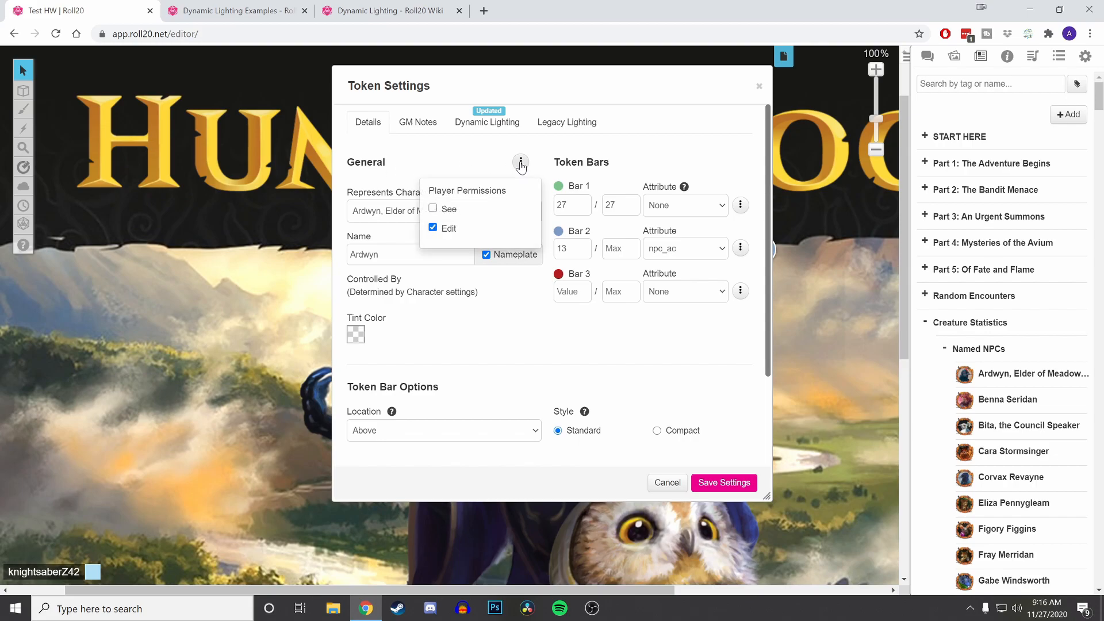
left_click(440, 207)
left_click(405, 198)
left_click(520, 163)
left_click(432, 167)
left_click(520, 163)
left_click(421, 162)
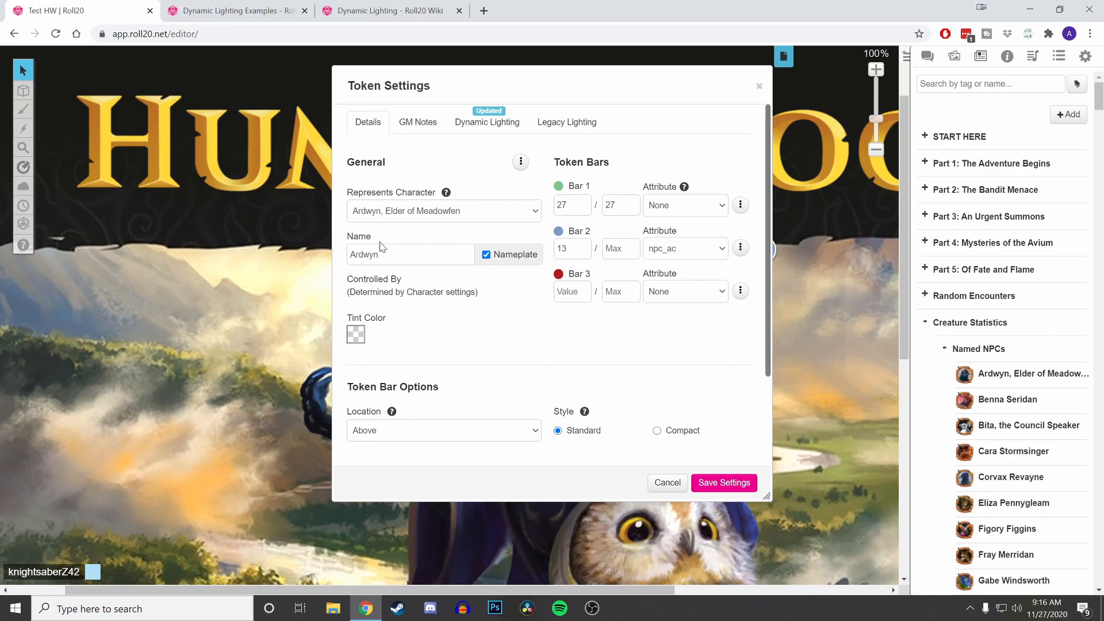
- Read the help for Represents Character and view Ardwyn, Elder of Meadowfen's character sheet and bio
left_click(524, 210)
left_click(483, 214)
mouse_move(447, 194)
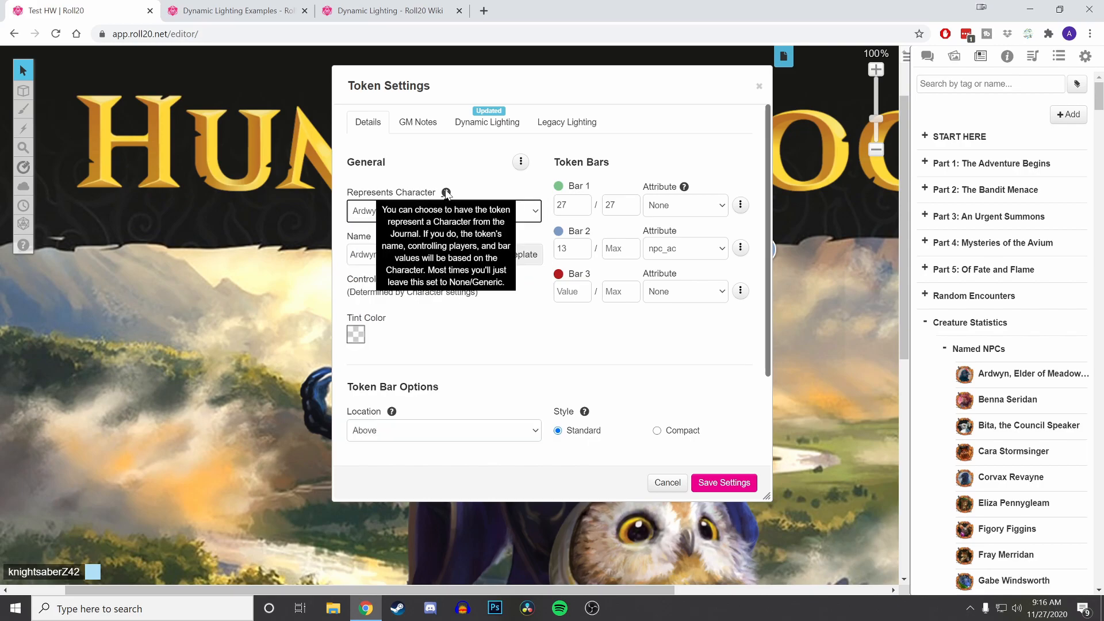
left_click(1043, 383)
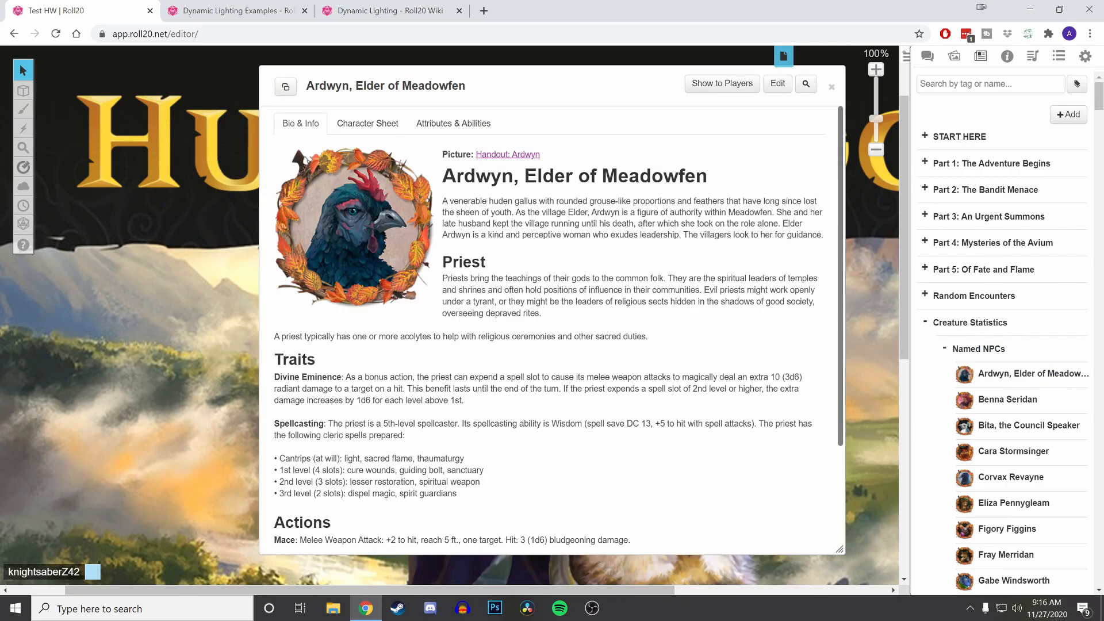
left_click(368, 123)
left_click(300, 123)
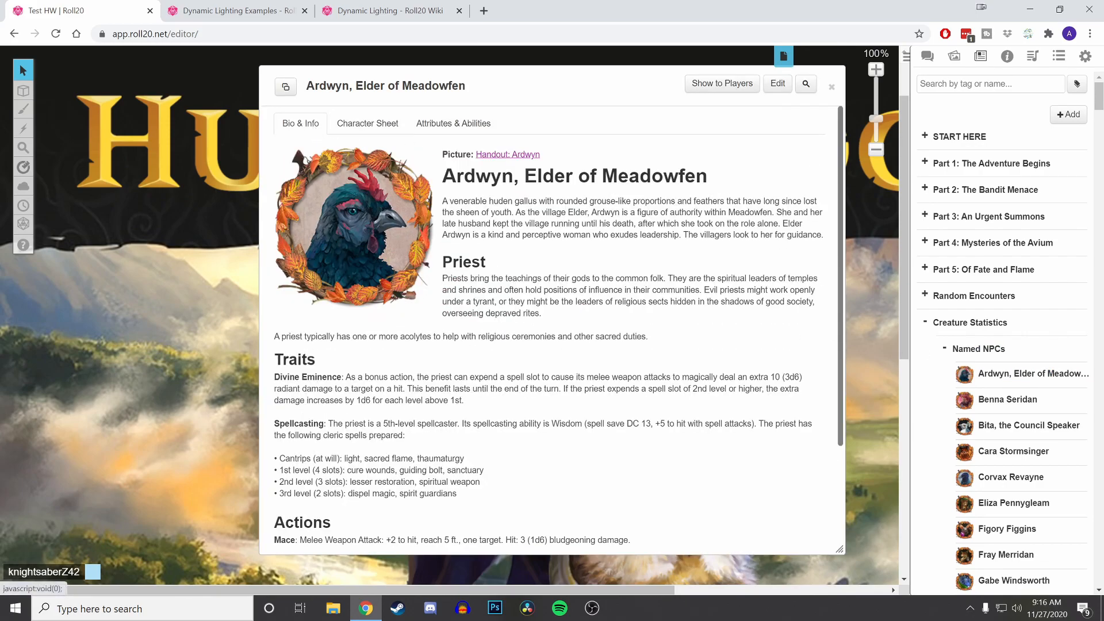
left_click(832, 88)
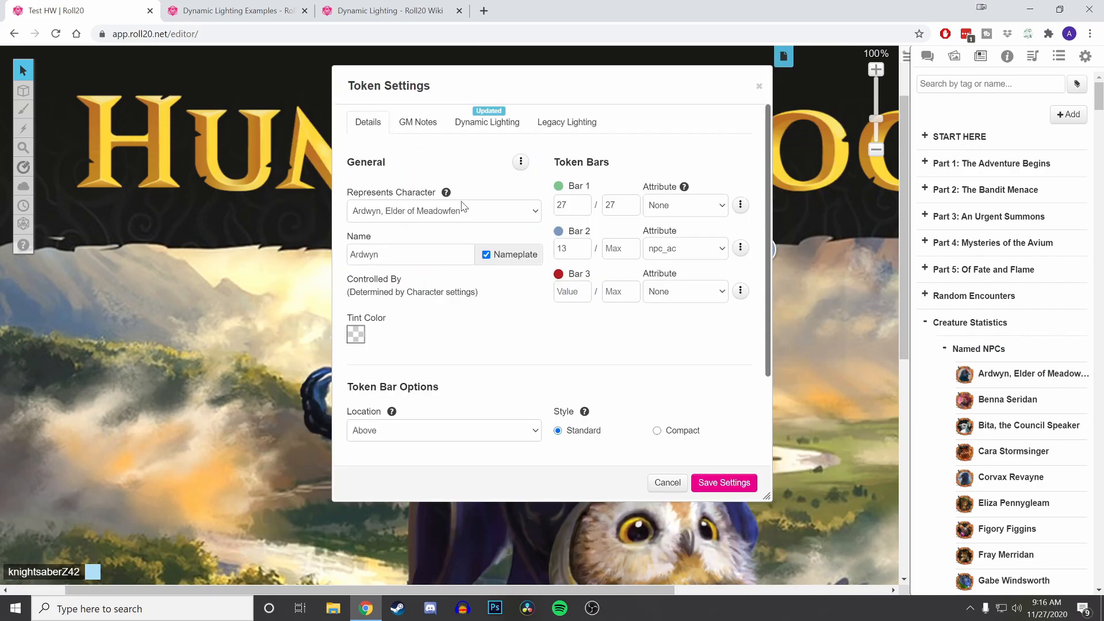
- Switch the represented character to None/Generic Token and back to Ardwyn, Elder of Meadowfen
left_click(514, 215)
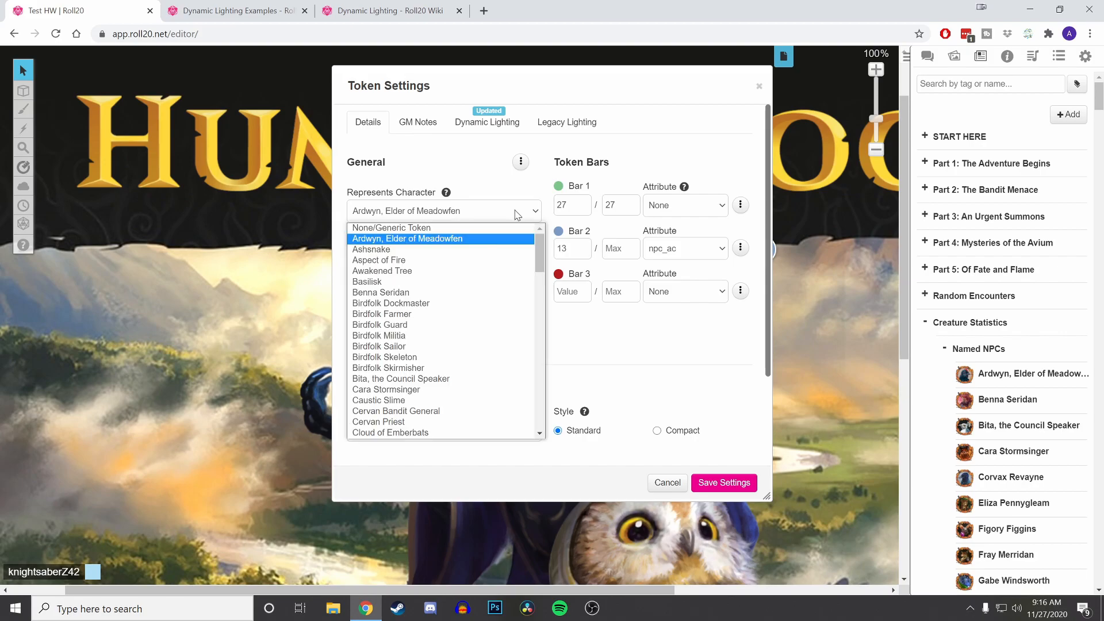
left_click(420, 229)
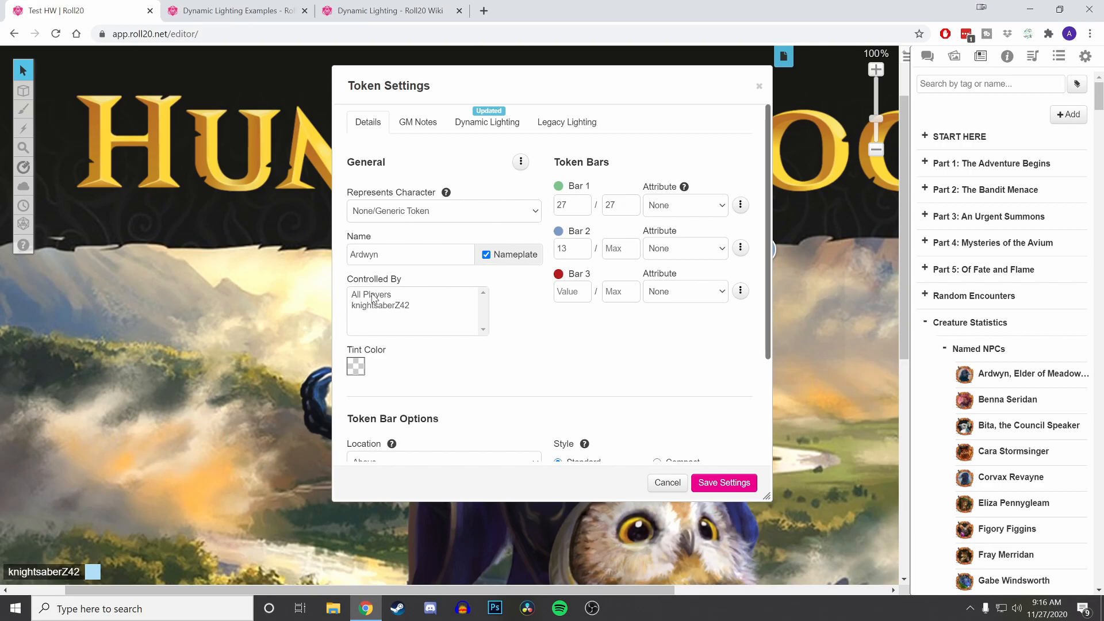
left_click(422, 216)
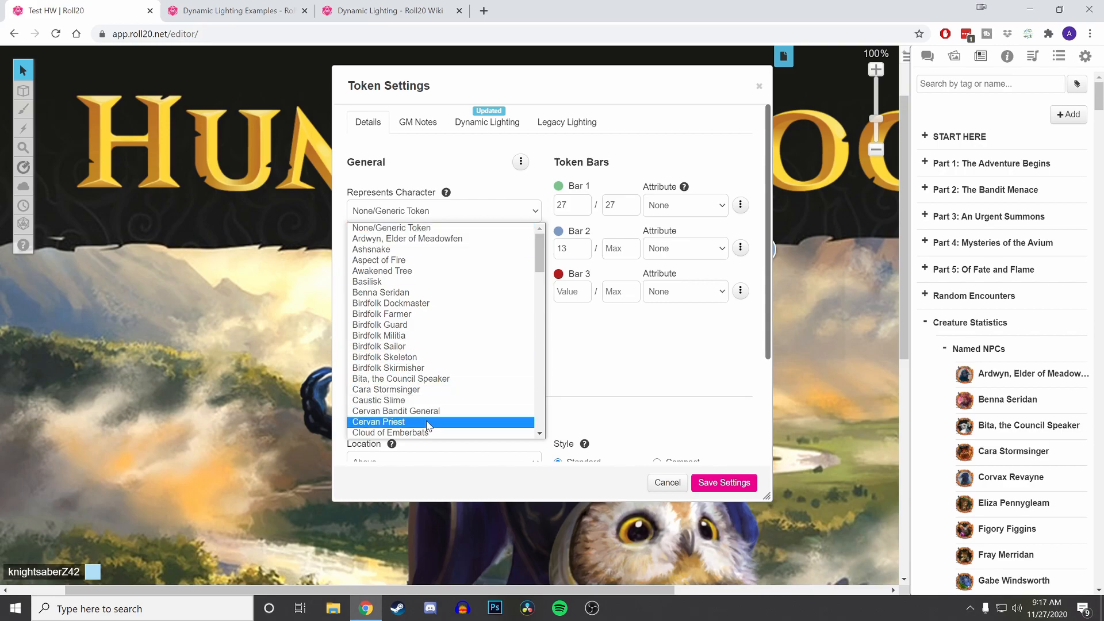
left_click(411, 242)
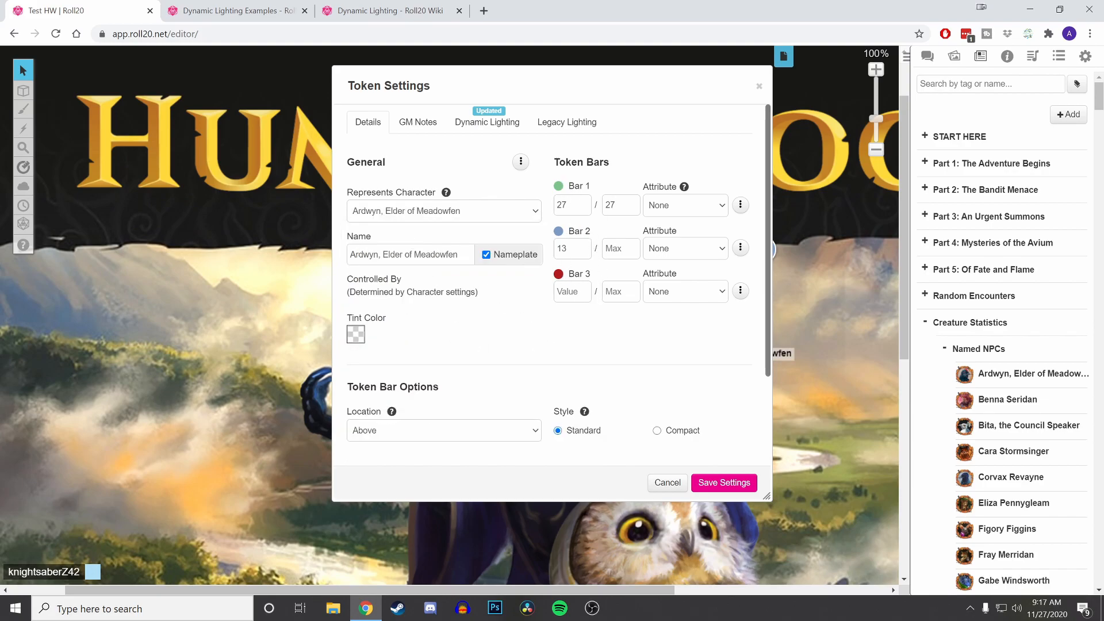
- Move the Token Settings window clear of the token and examine the attribute choices for Bar 1
left_click(620, 205)
left_click_drag(607, 87, 426, 97)
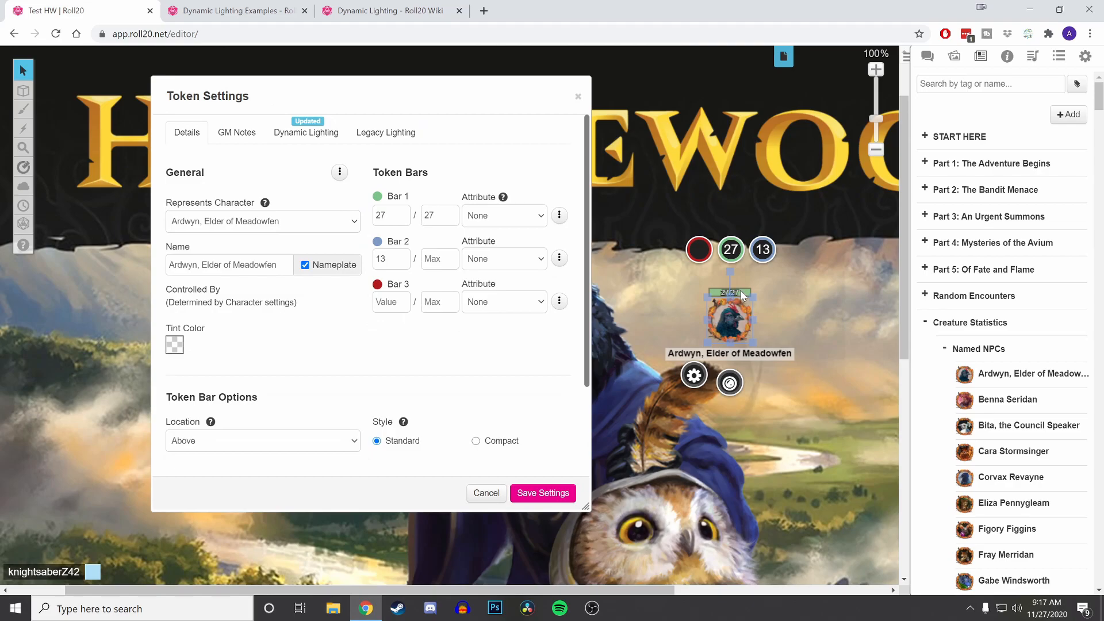
left_click(529, 223)
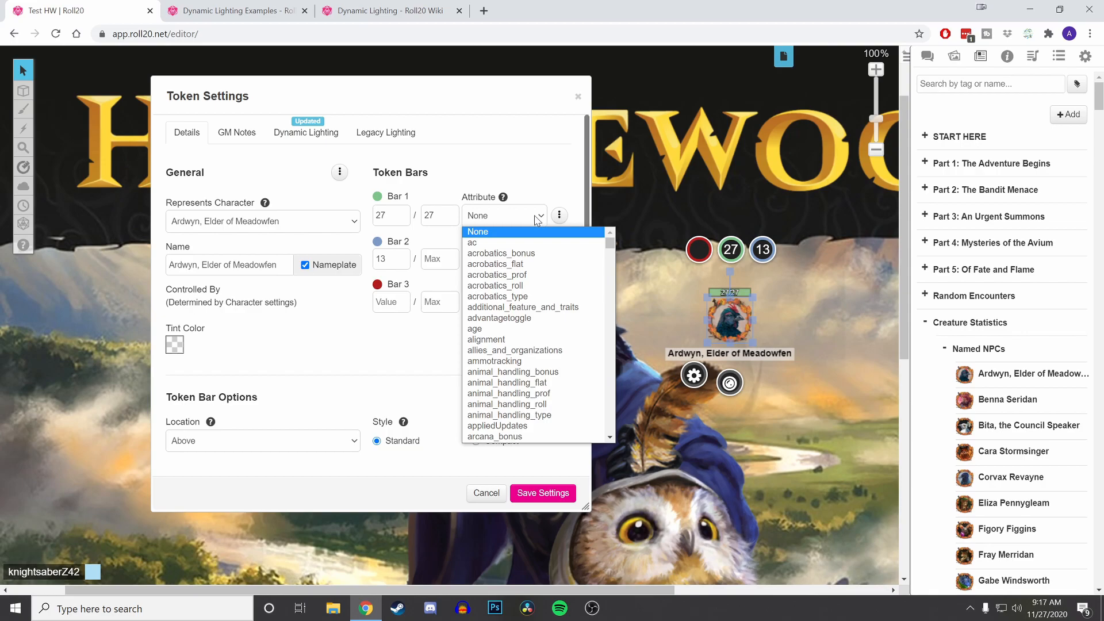
left_click(535, 220)
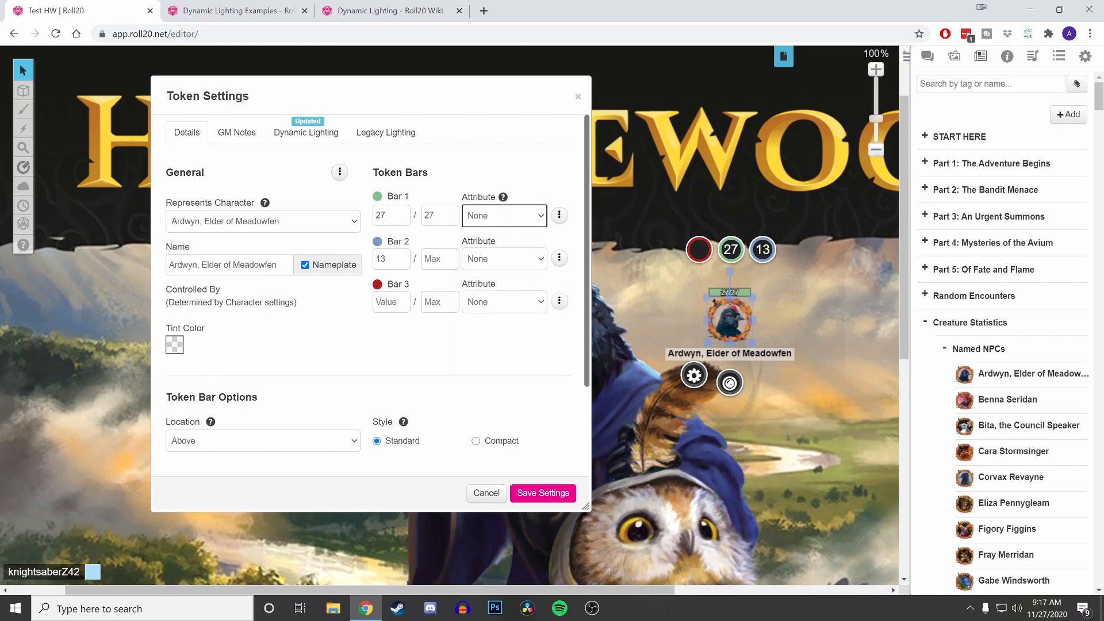
left_click(534, 222)
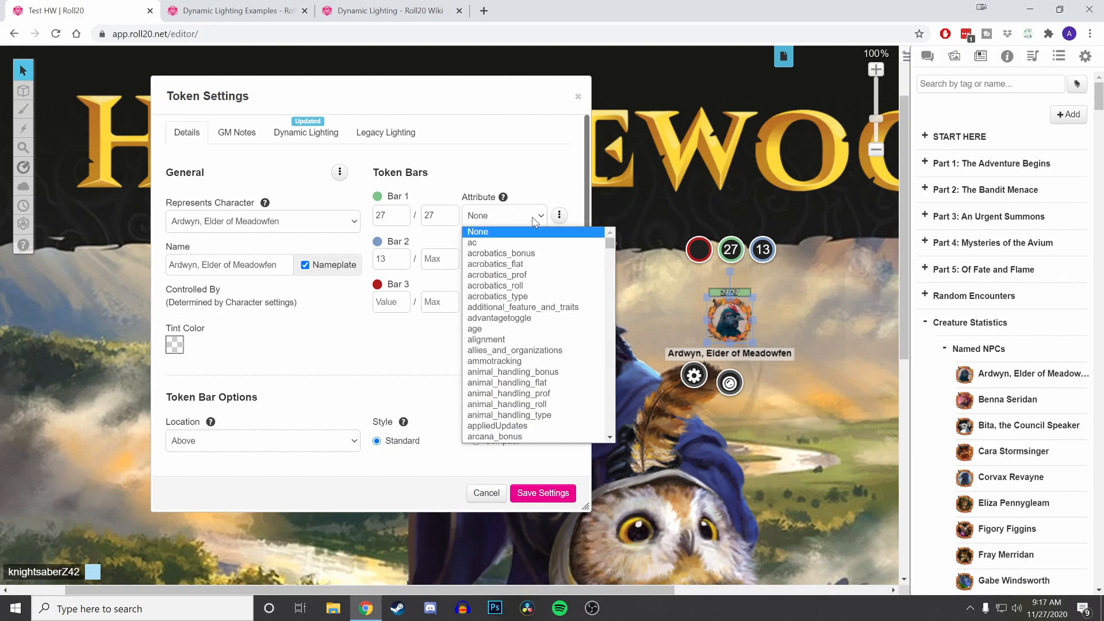
left_click(534, 222)
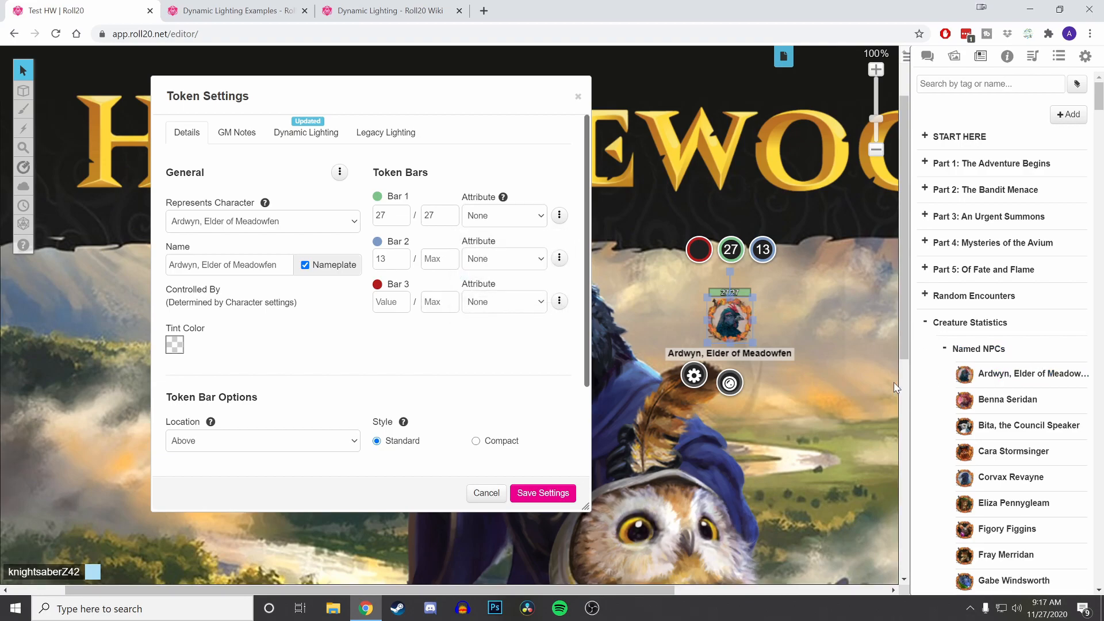
scroll(1022, 402, "down", 7)
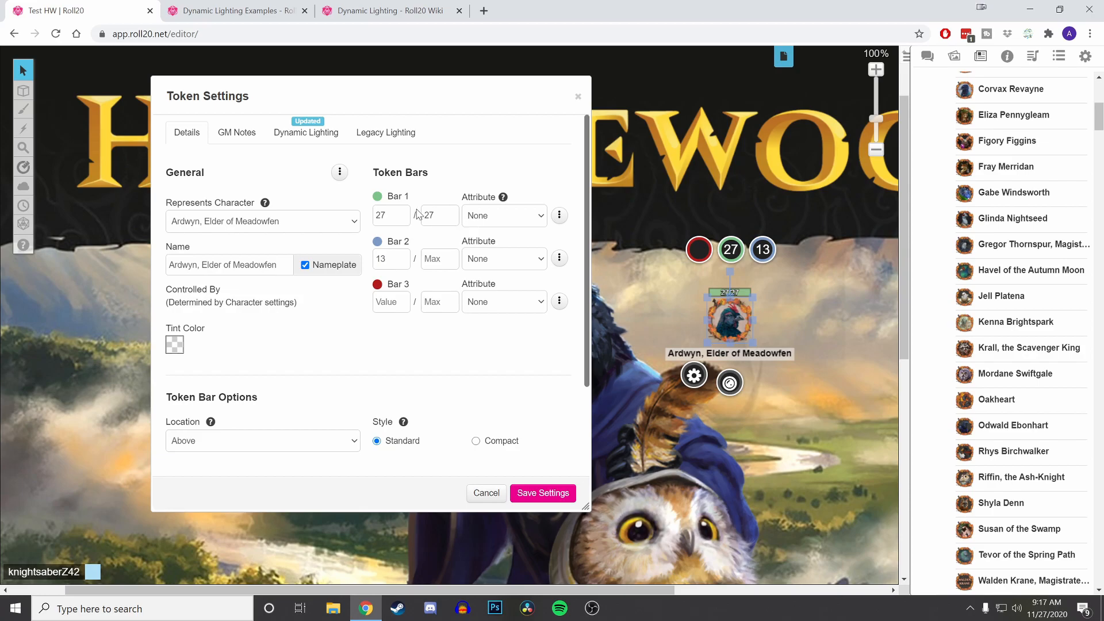
left_click(542, 216)
left_click(541, 217)
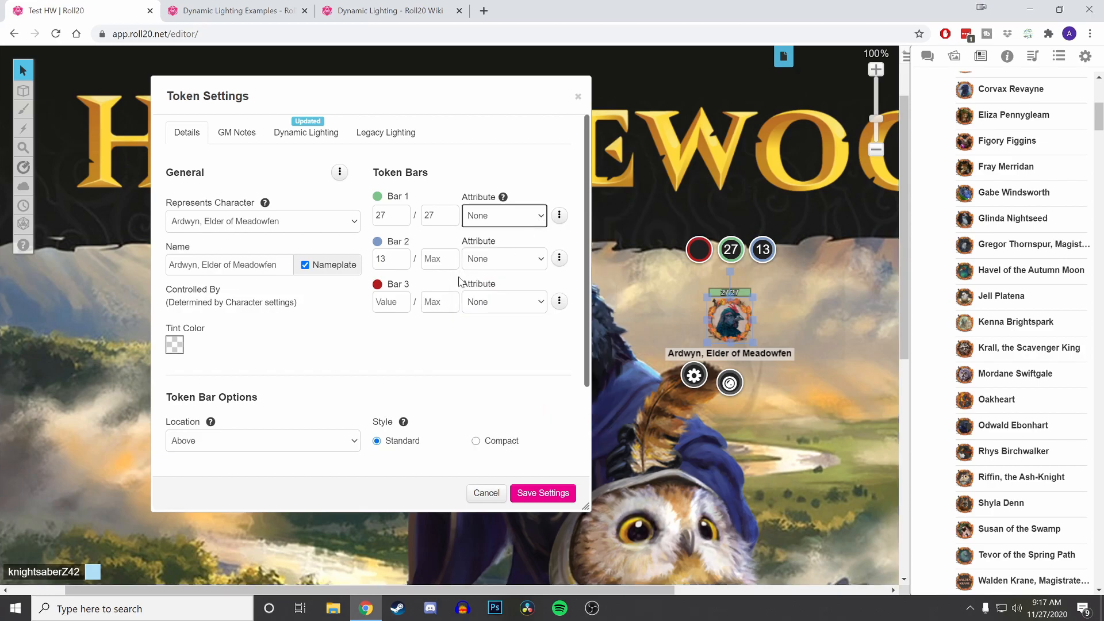
- Examine the attribute choices and player permissions for Bar 2
left_click(524, 260)
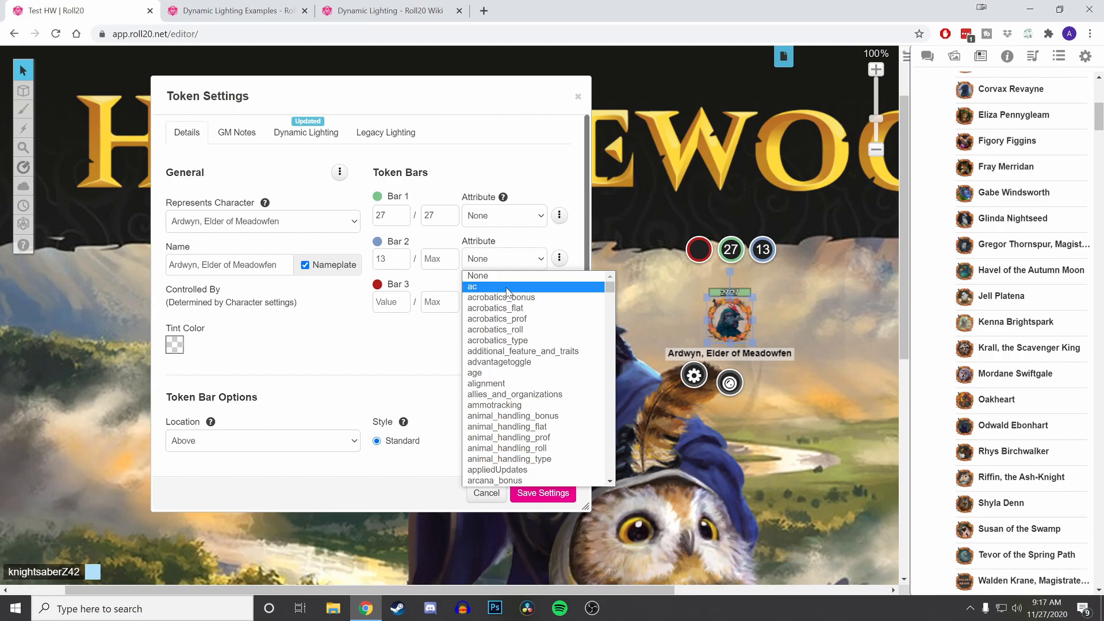
left_click(520, 259)
left_click(405, 373)
left_click(560, 259)
left_click(560, 258)
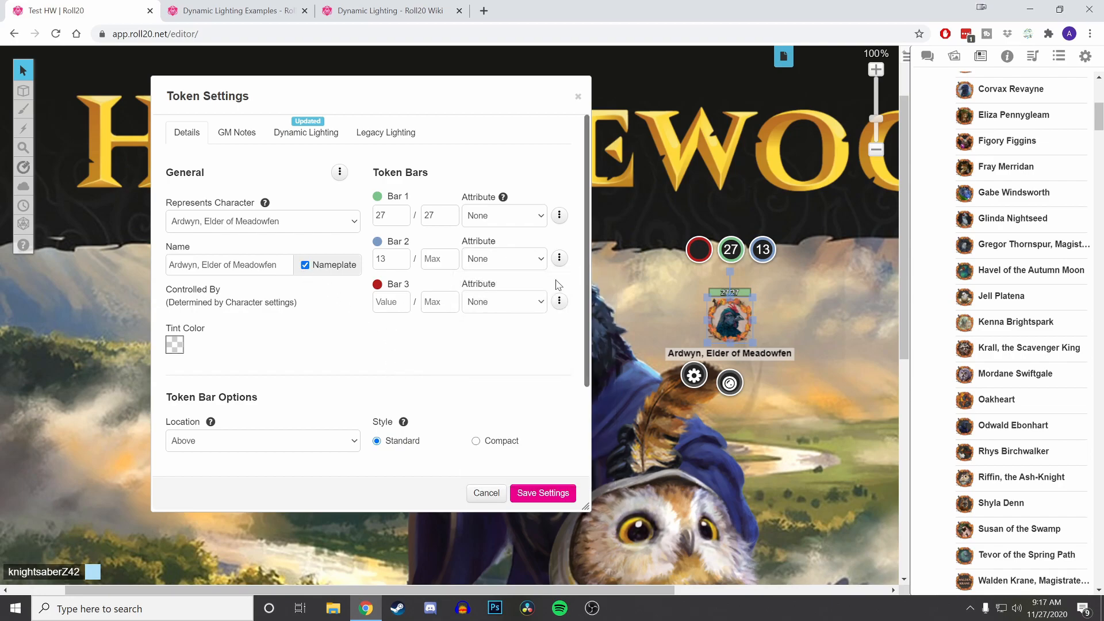
left_click(560, 258)
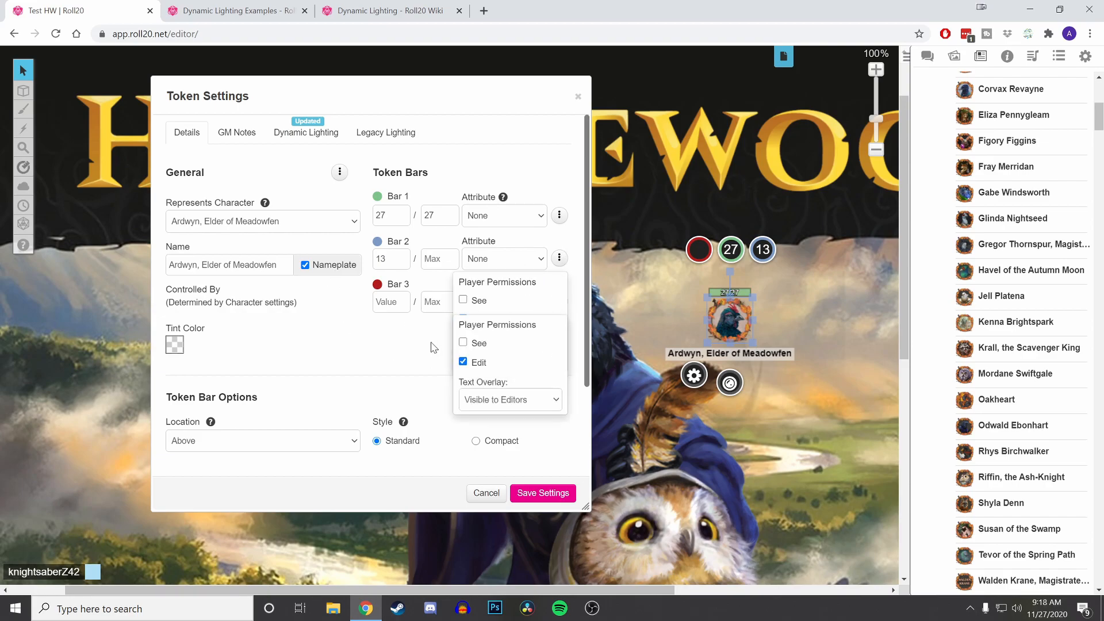
- Examine the player permissions and text overlay option for Bar 1
left_click(559, 216)
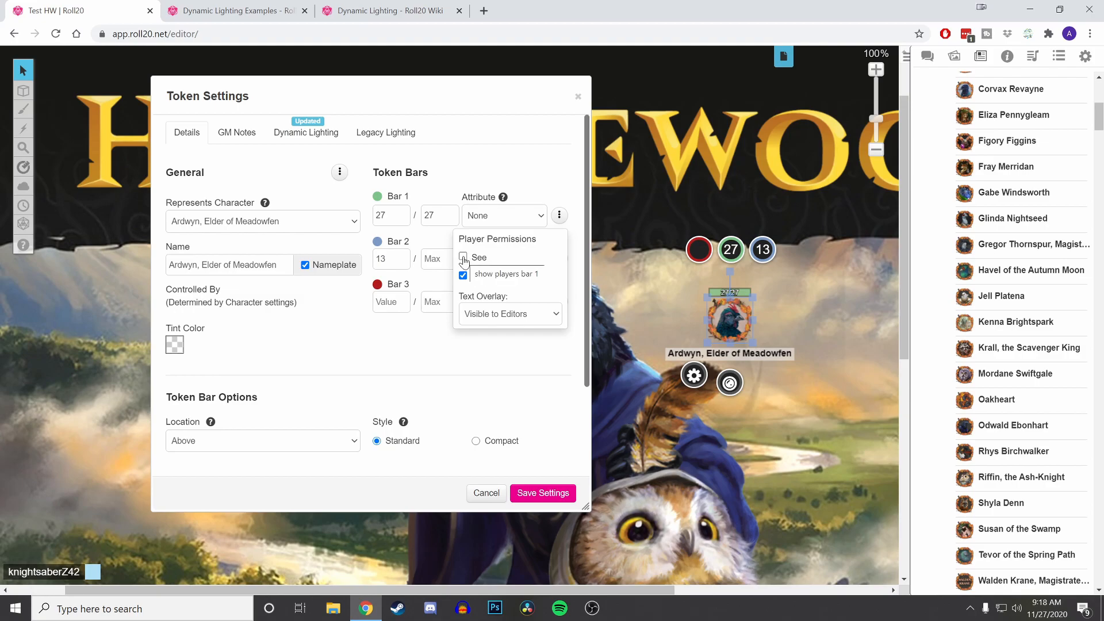
left_click(653, 312)
left_click(559, 222)
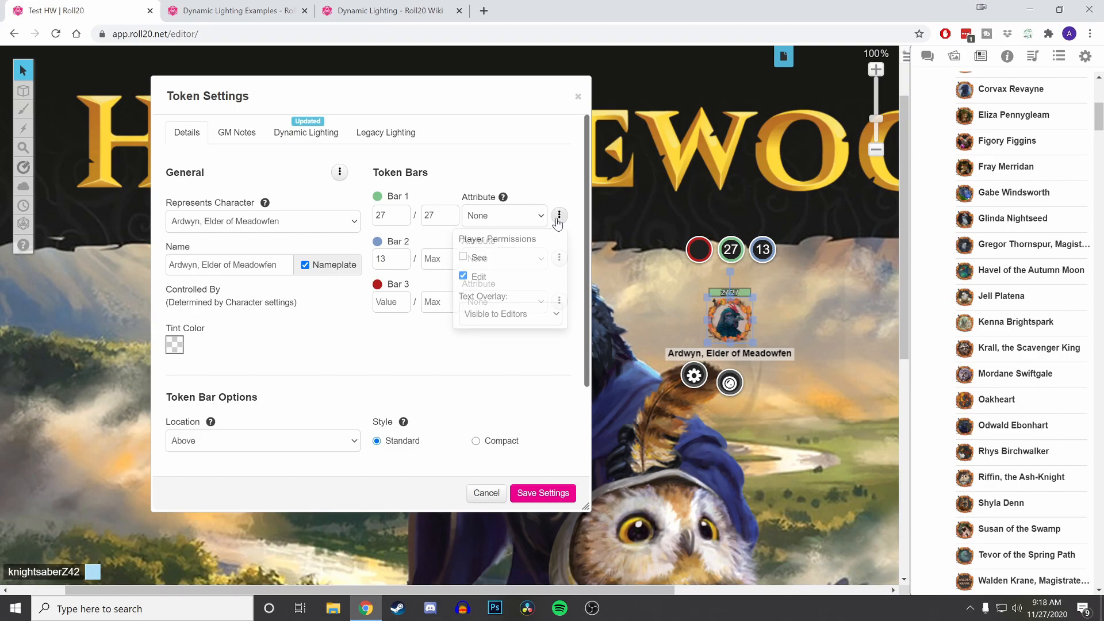
mouse_move(554, 221)
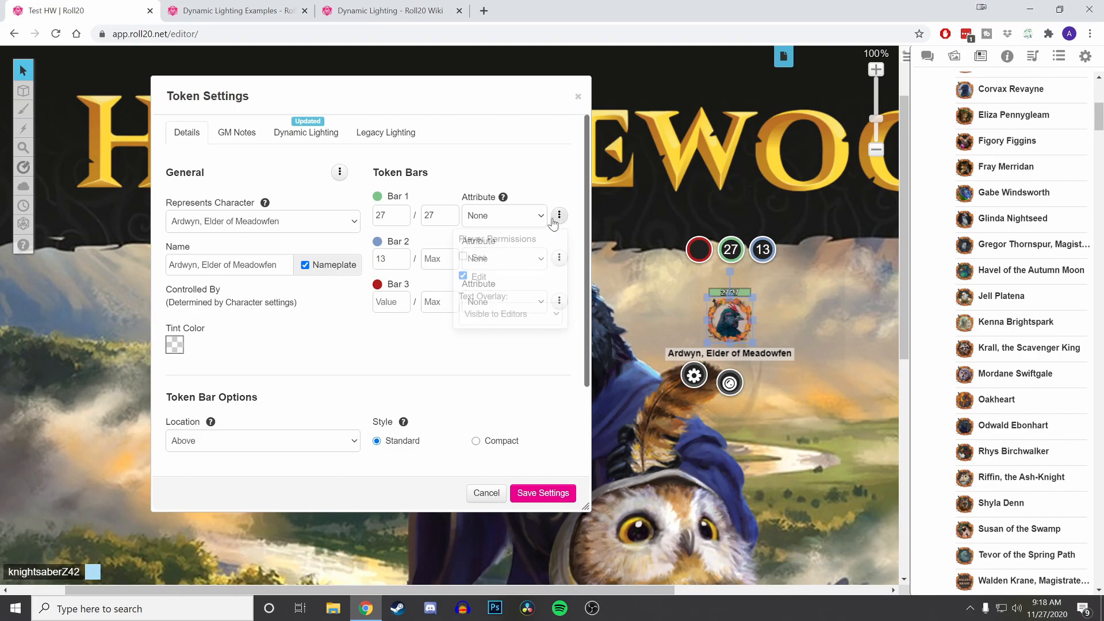
- Allow players to see Bar 1 and set its text overlay to Visible to Everyone
left_click(463, 257)
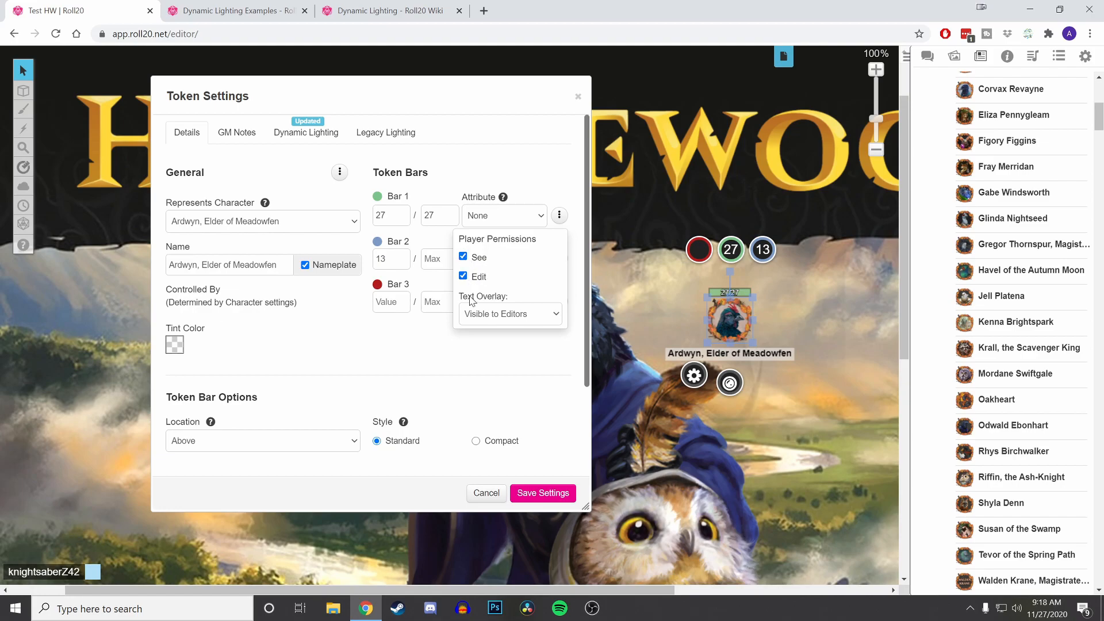
mouse_move(559, 218)
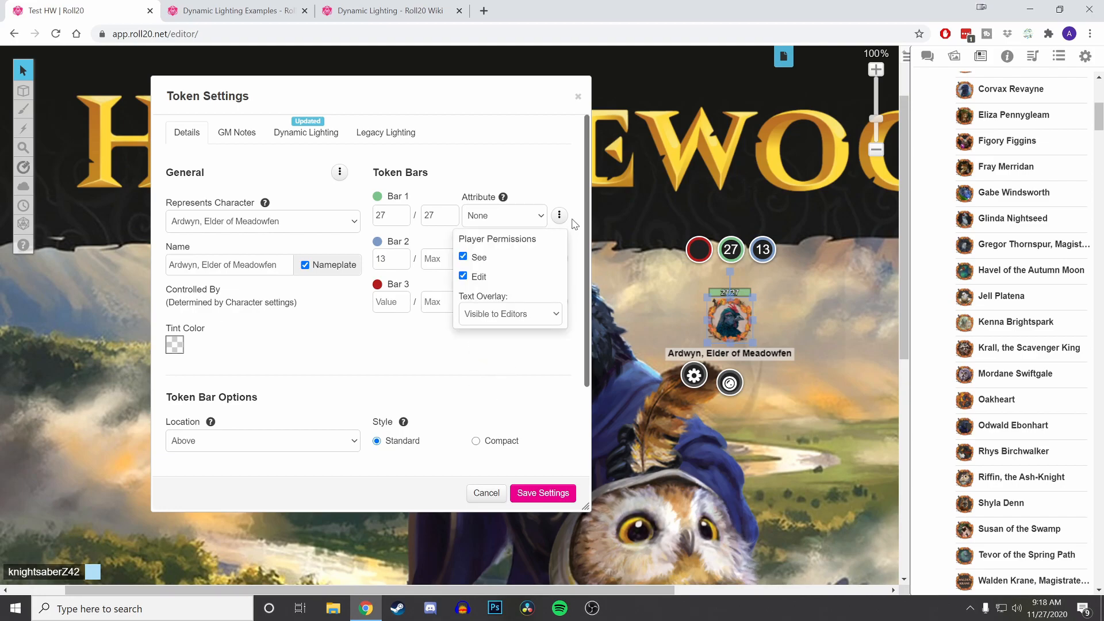
left_click(538, 314)
left_click(527, 352)
mouse_move(558, 215)
left_click(552, 313)
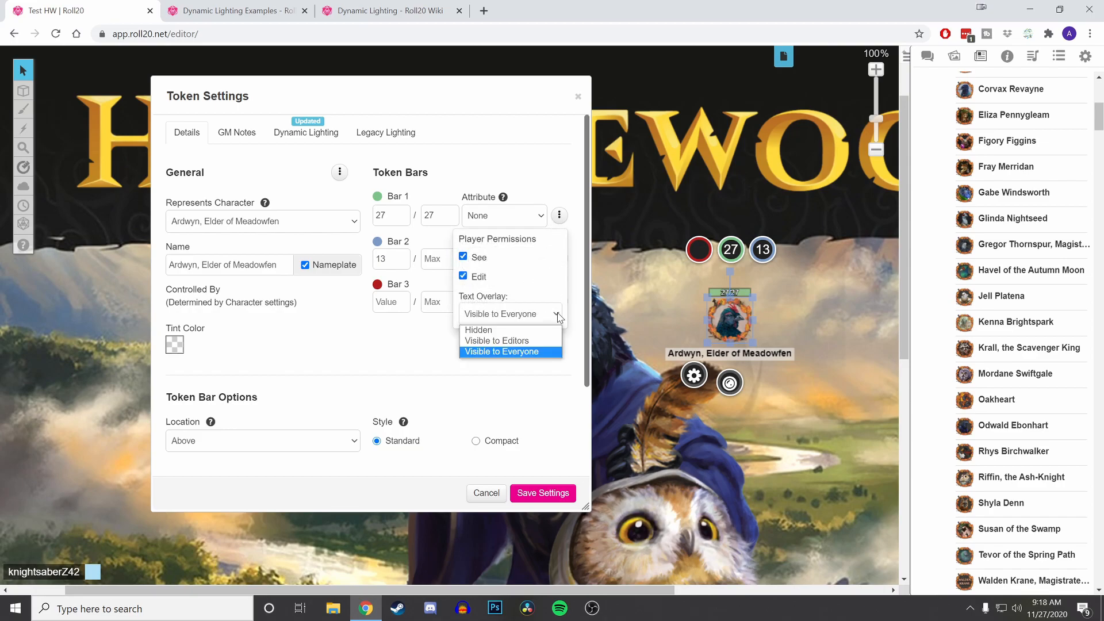
left_click(523, 351)
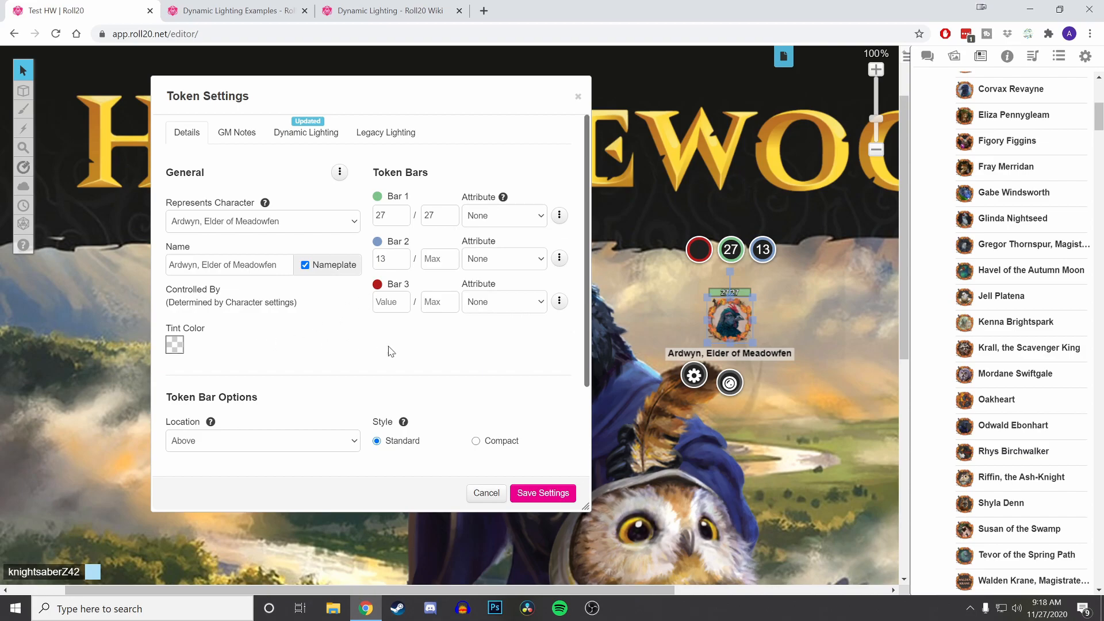
- Set the token bar location to Top Overlapping and save the token settings
scroll(466, 349, "down", 1)
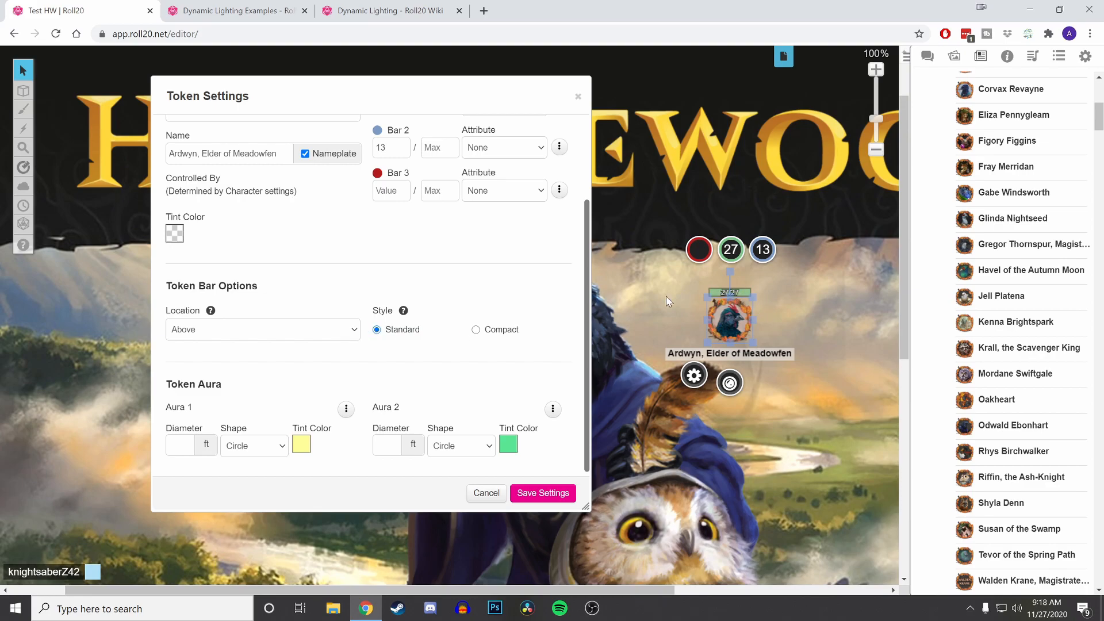
left_click(337, 333)
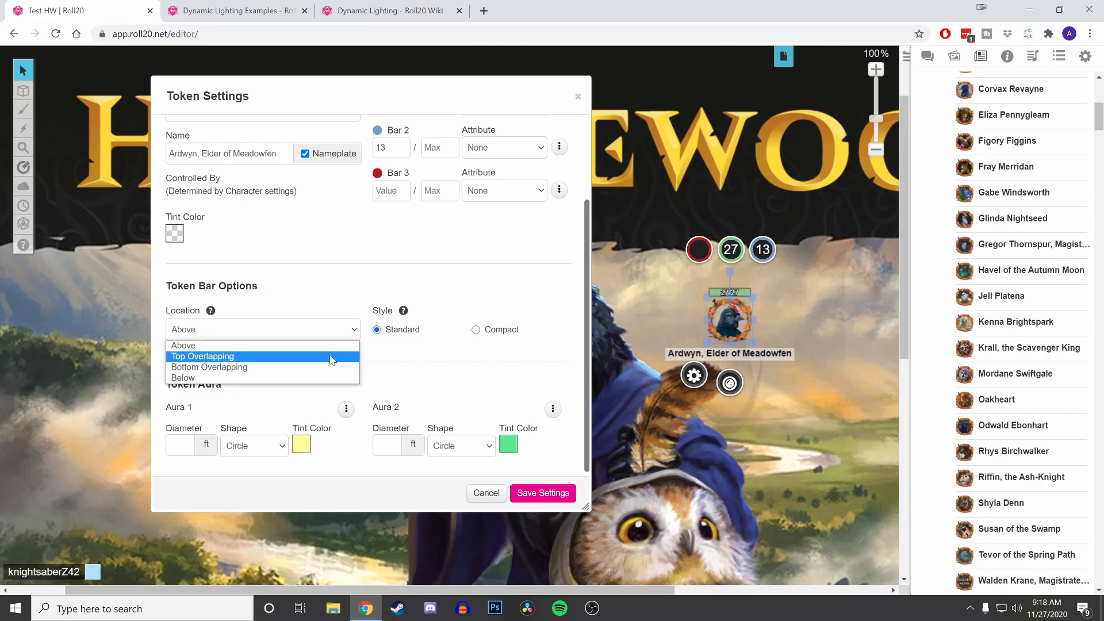
left_click(333, 361)
left_click(397, 354)
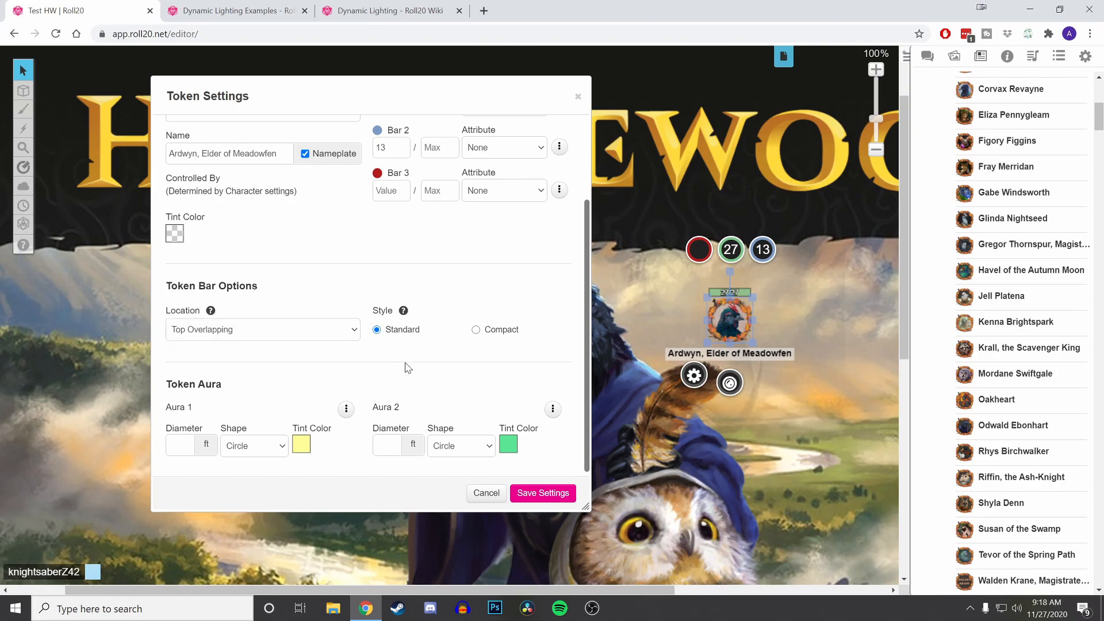
left_click(525, 495)
- Reopen the Ardwyn token's settings, set the token bar location back to Above, and save
double_click(715, 321)
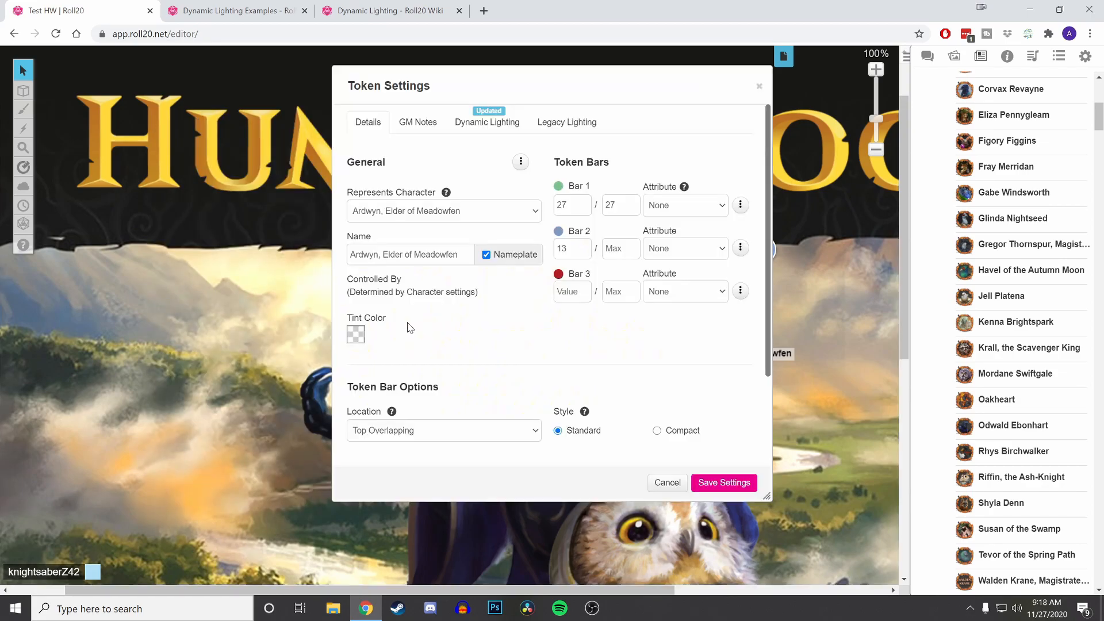
scroll(518, 368, "down", 2)
left_click(480, 322)
left_click(458, 349)
left_click(446, 321)
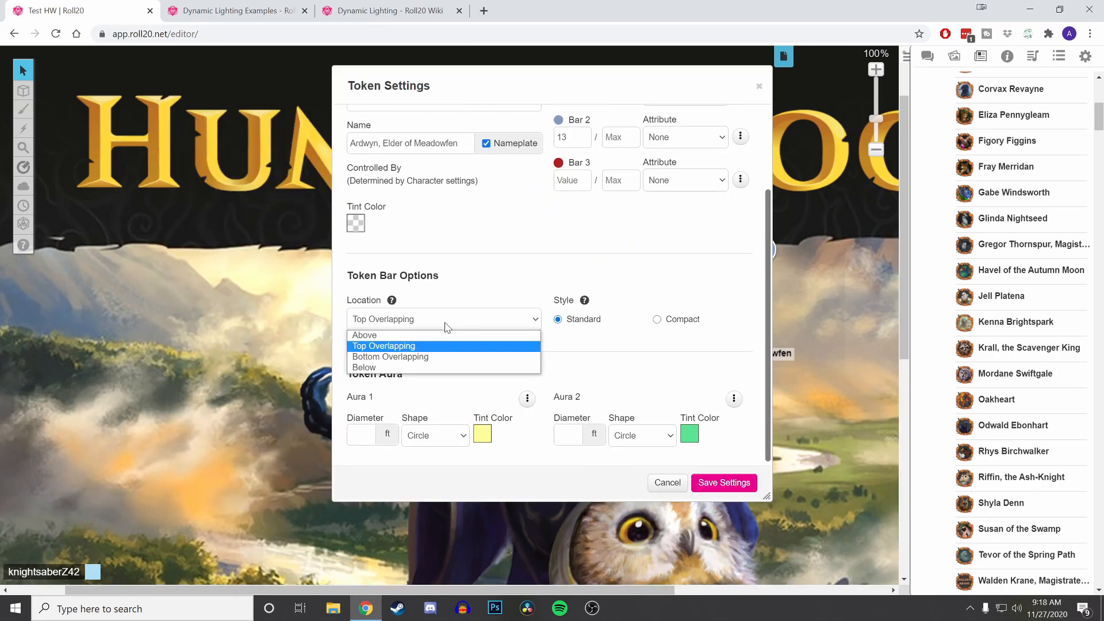
left_click_drag(426, 86, 259, 75)
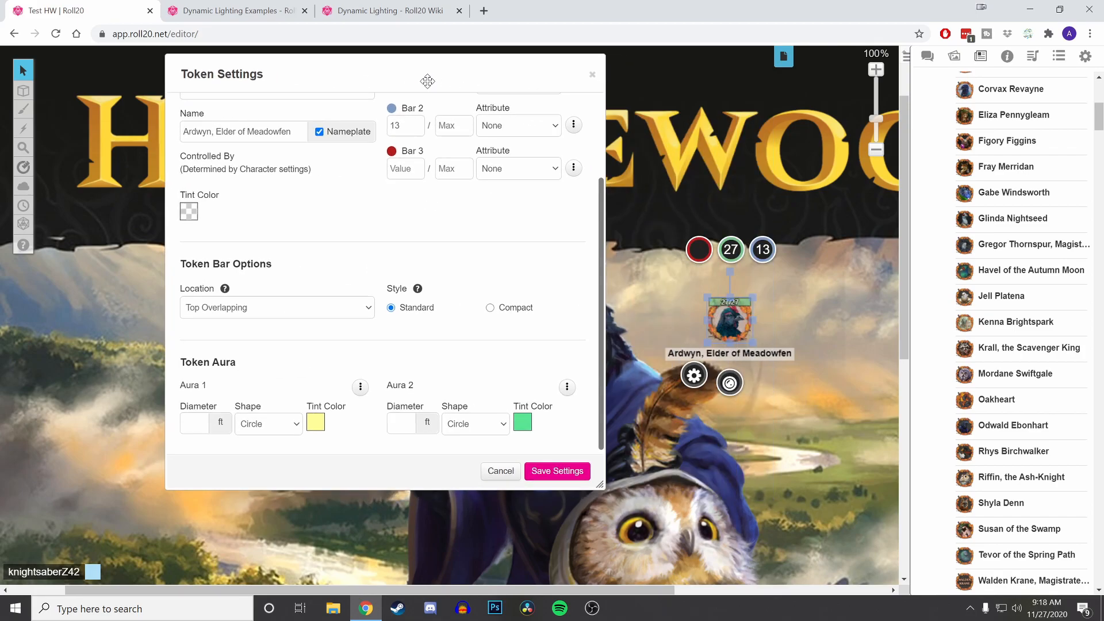
left_click(281, 320)
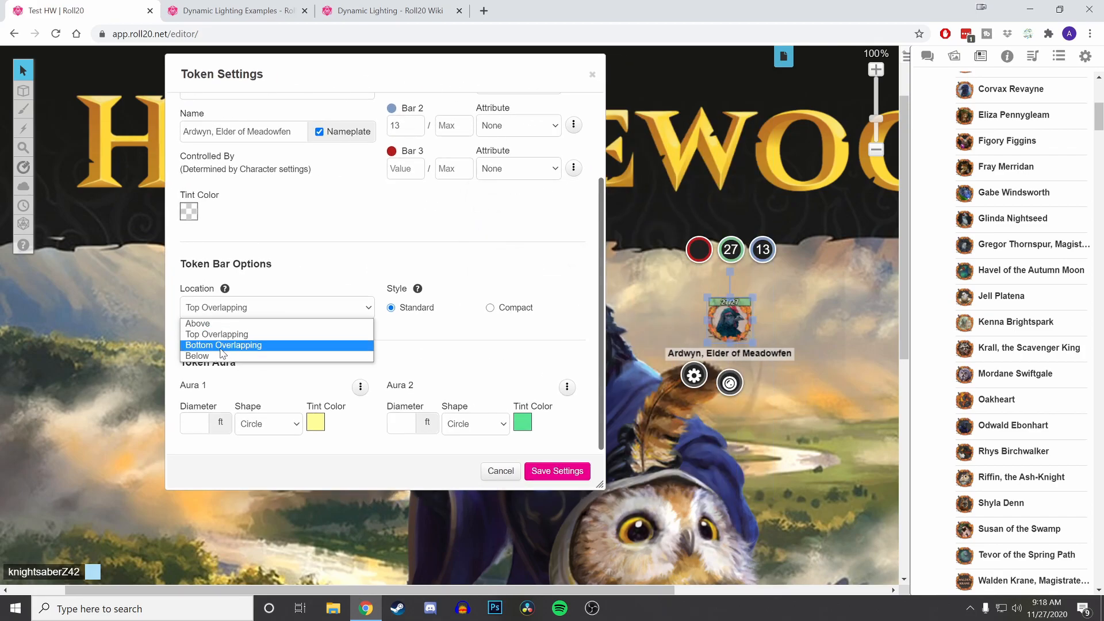
left_click(224, 324)
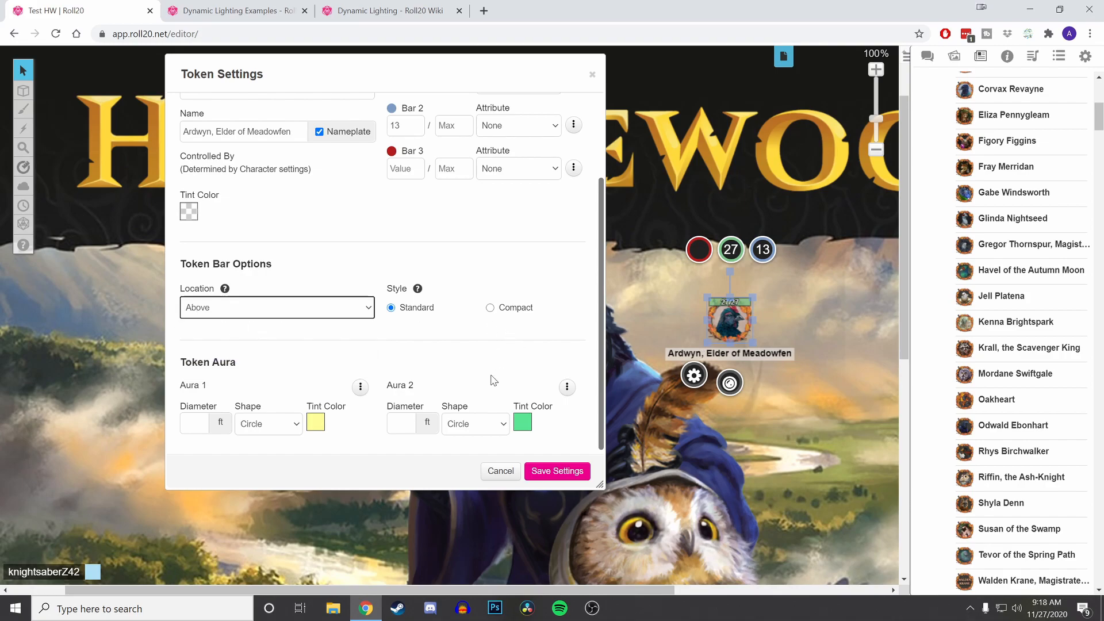
left_click(561, 471)
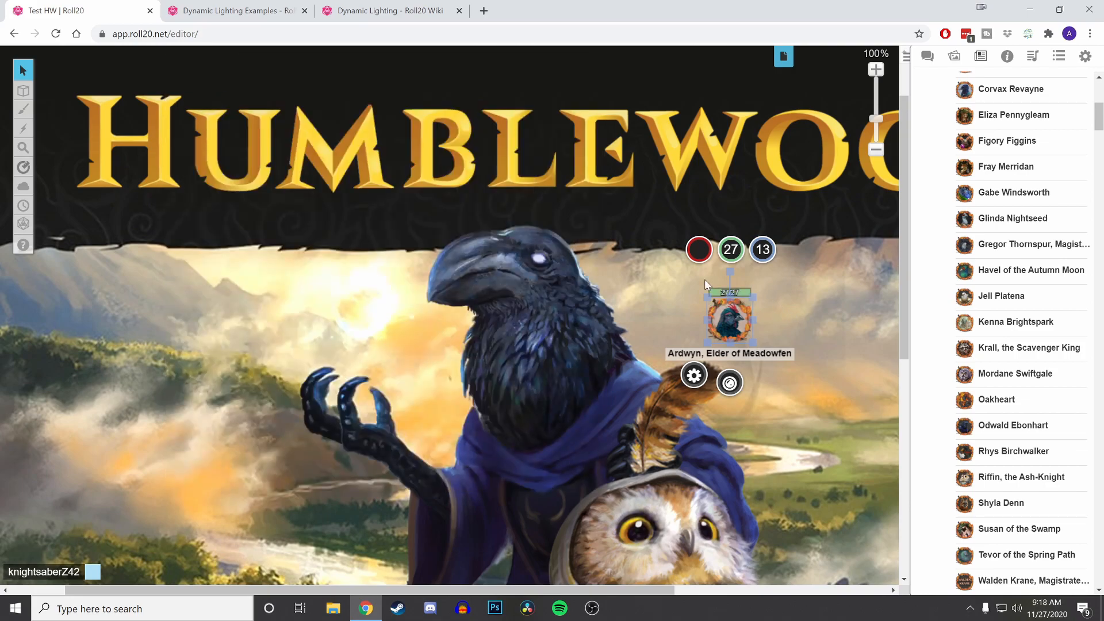
- Give the Ardwyn token an Aura 1 with a diameter of 100 ft and move the token closer to the raven
double_click(728, 325)
scroll(522, 343, "down", 2)
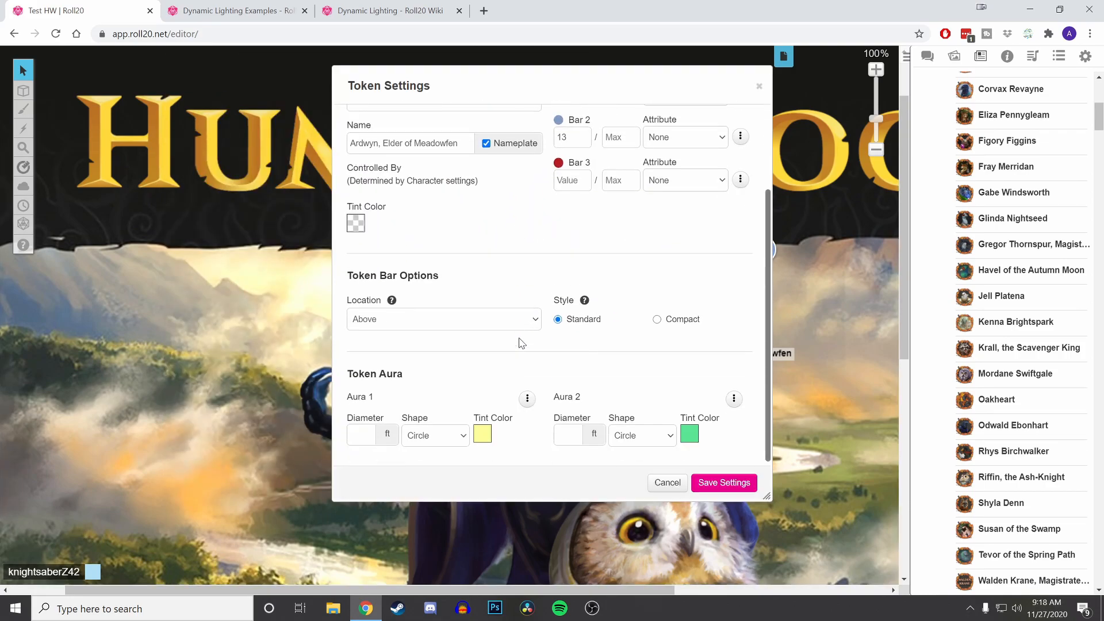
left_click_drag(601, 80, 367, 66)
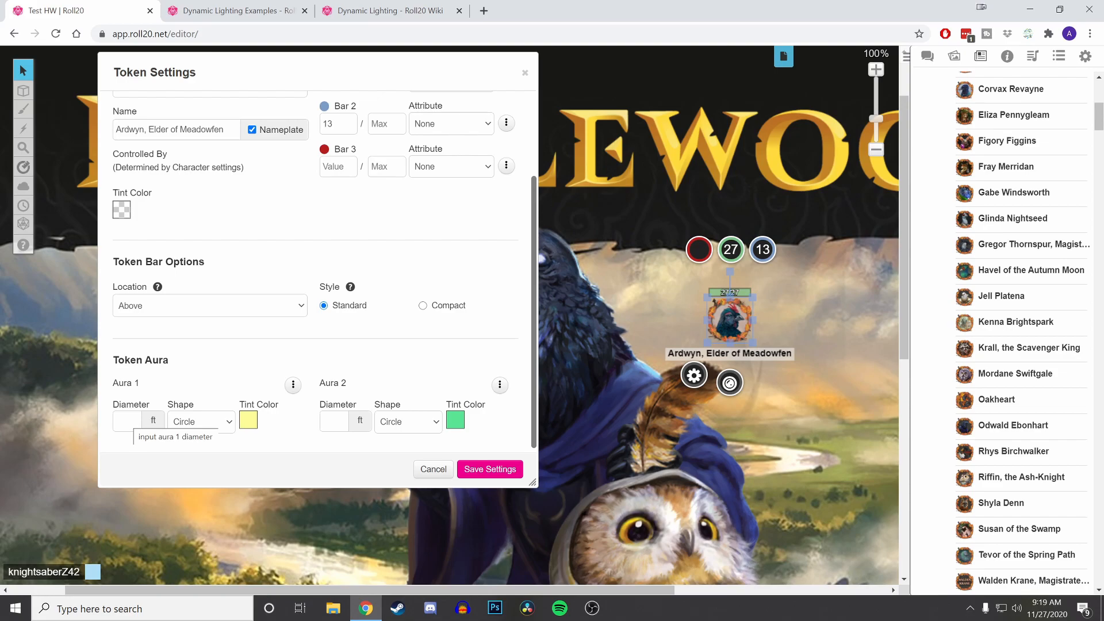
left_click(127, 421)
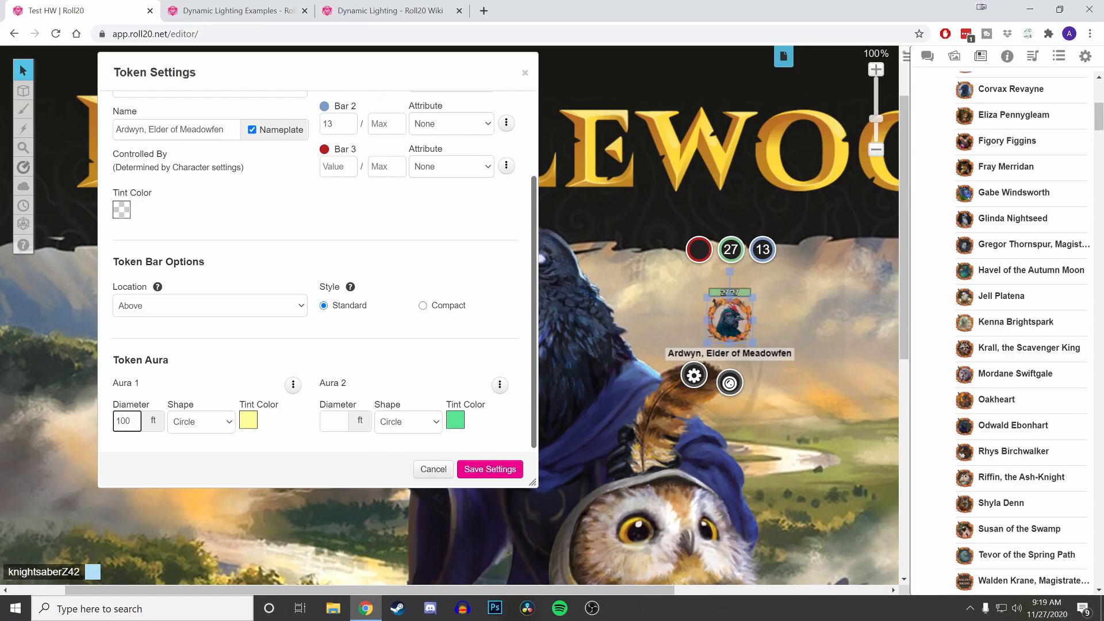
left_click(481, 469)
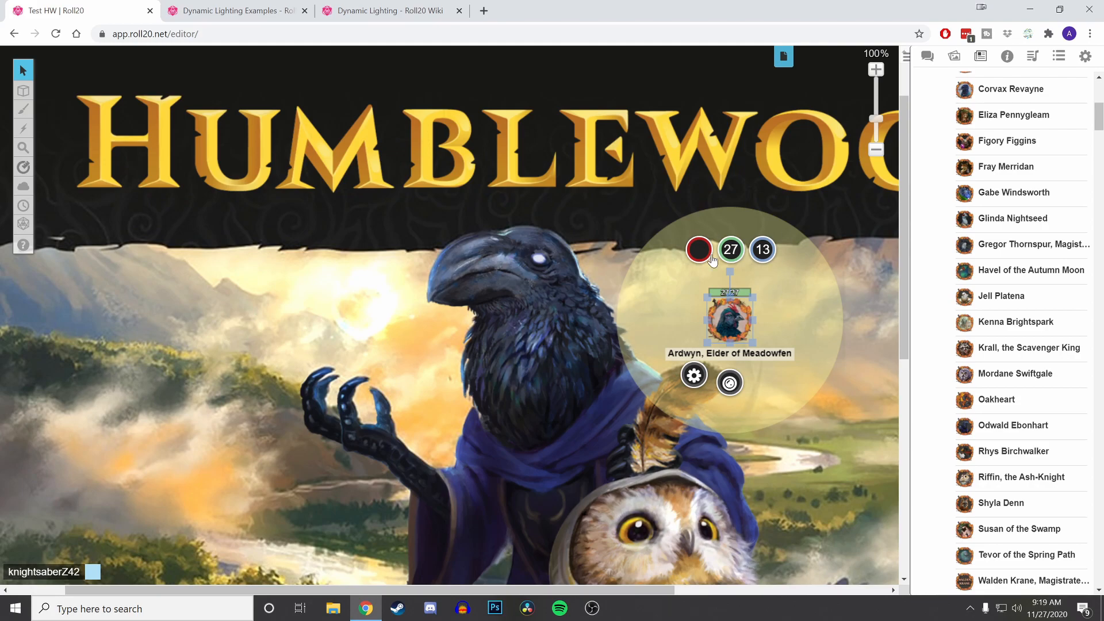
left_click_drag(730, 326, 708, 339)
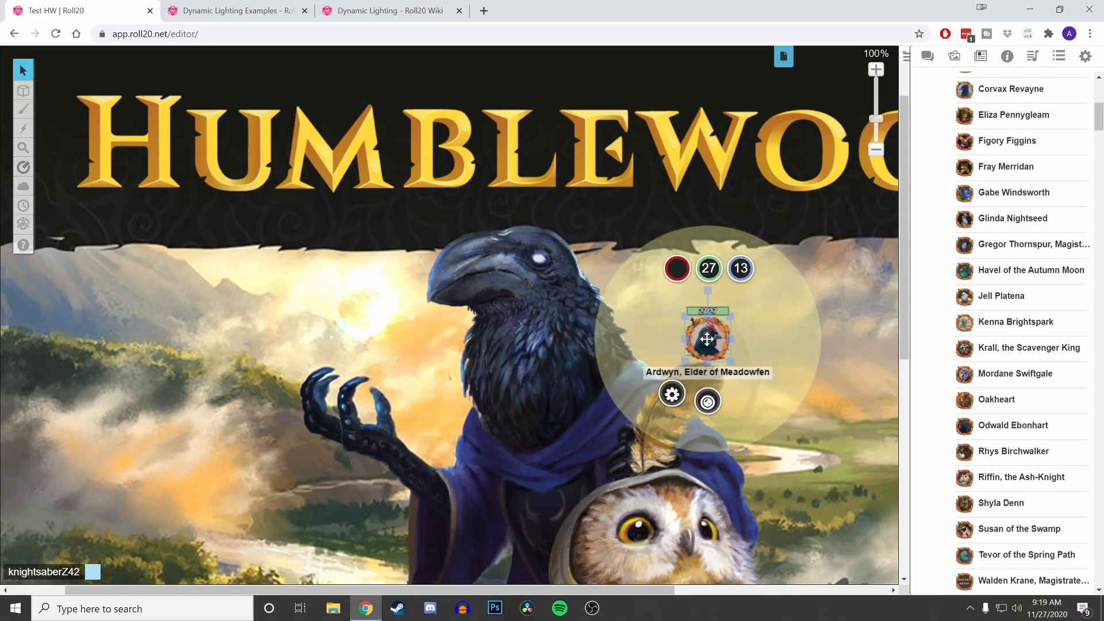
left_click_drag(707, 339, 667, 335)
- Reopen the Ardwyn token's settings and set the Aura 1 diameter to 0 ft
double_click(669, 338)
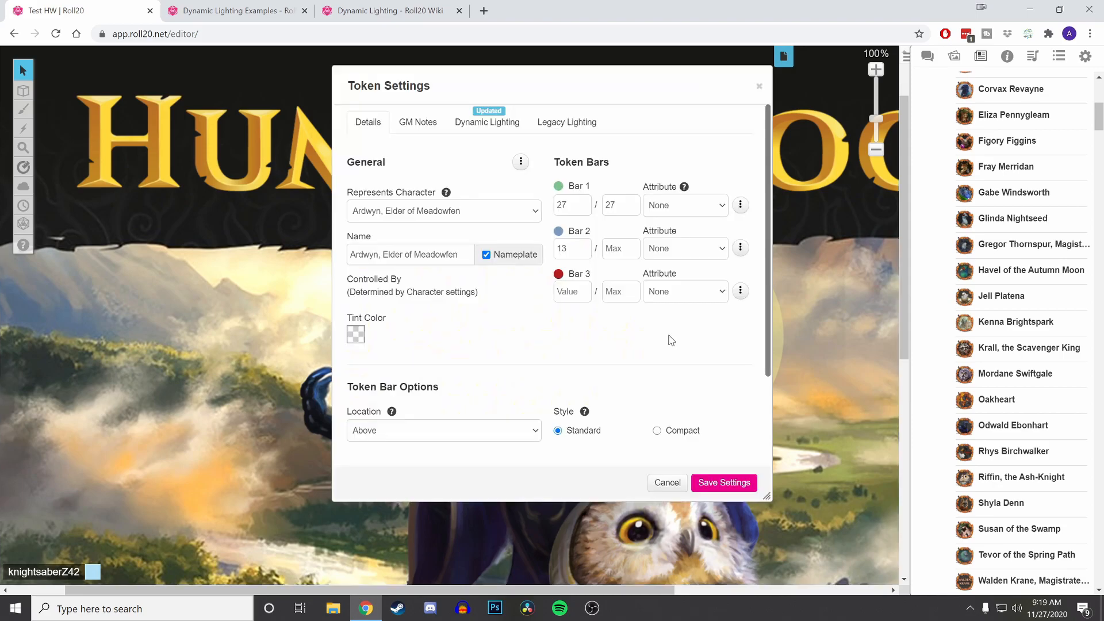
scroll(525, 426, "down", 2)
double_click(355, 435)
type("0")
key("Tab")
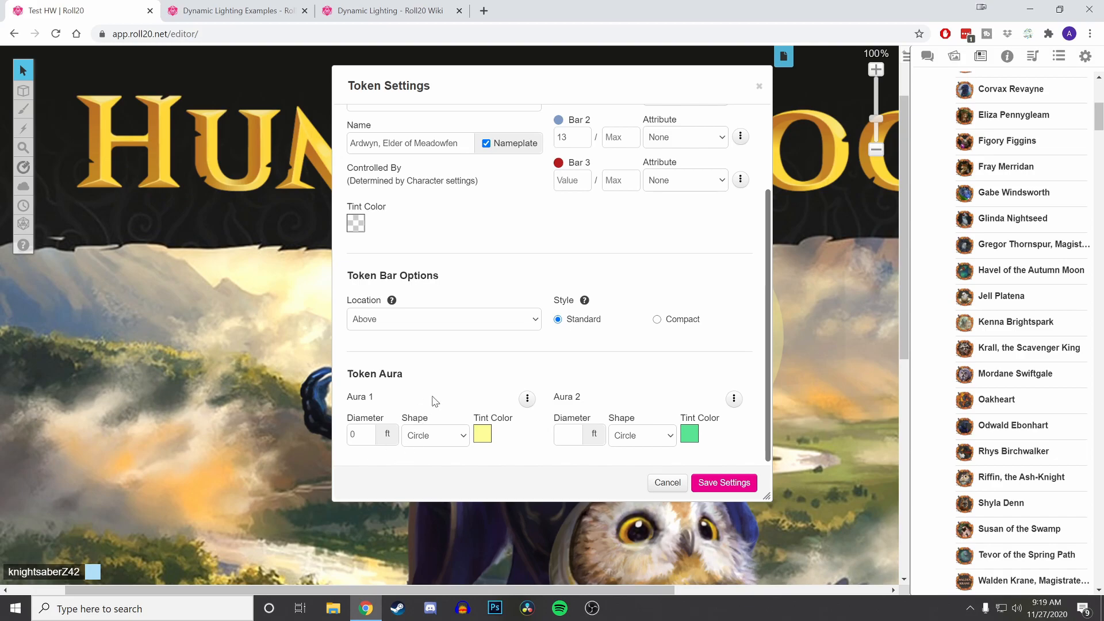
- Allow players to see Aura 1 and examine its shape choices, keeping Circle
left_click(528, 399)
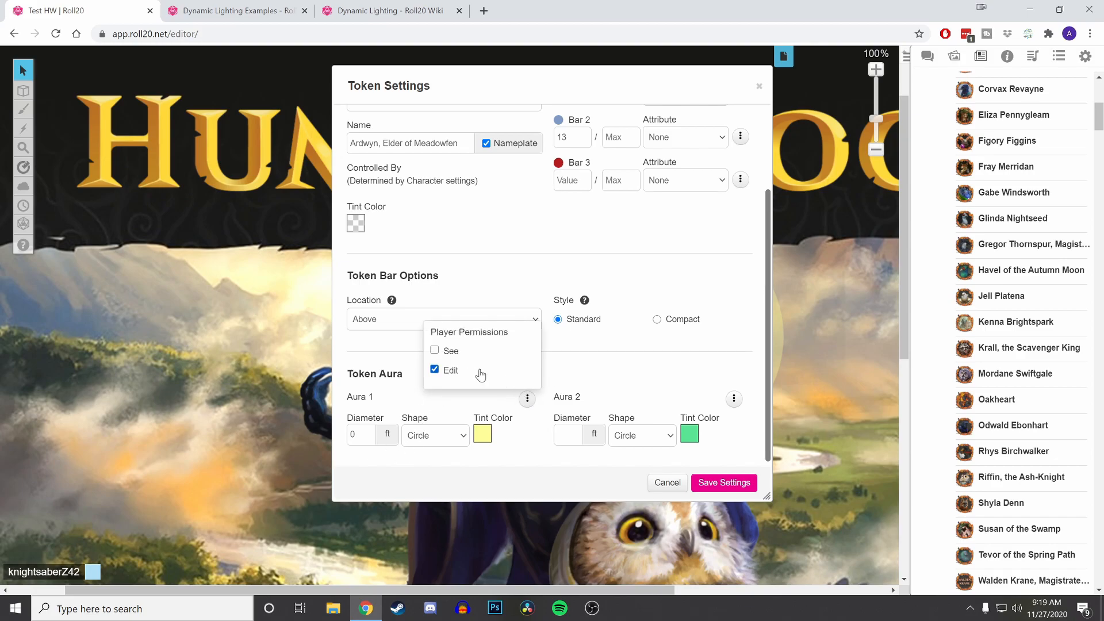
left_click(435, 351)
left_click(528, 398)
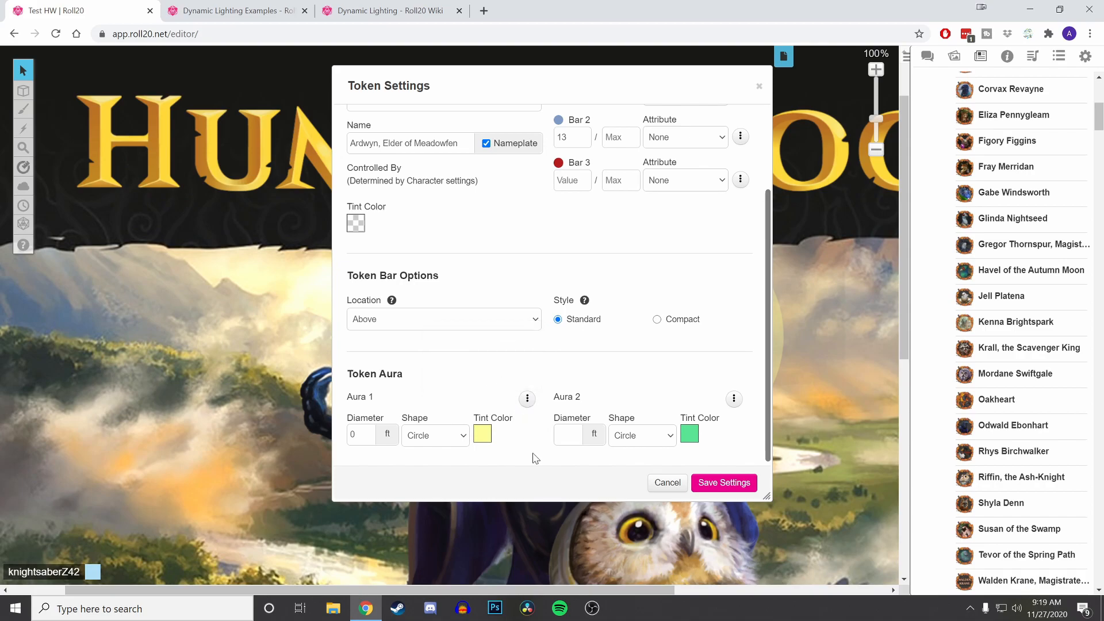
left_click(467, 437)
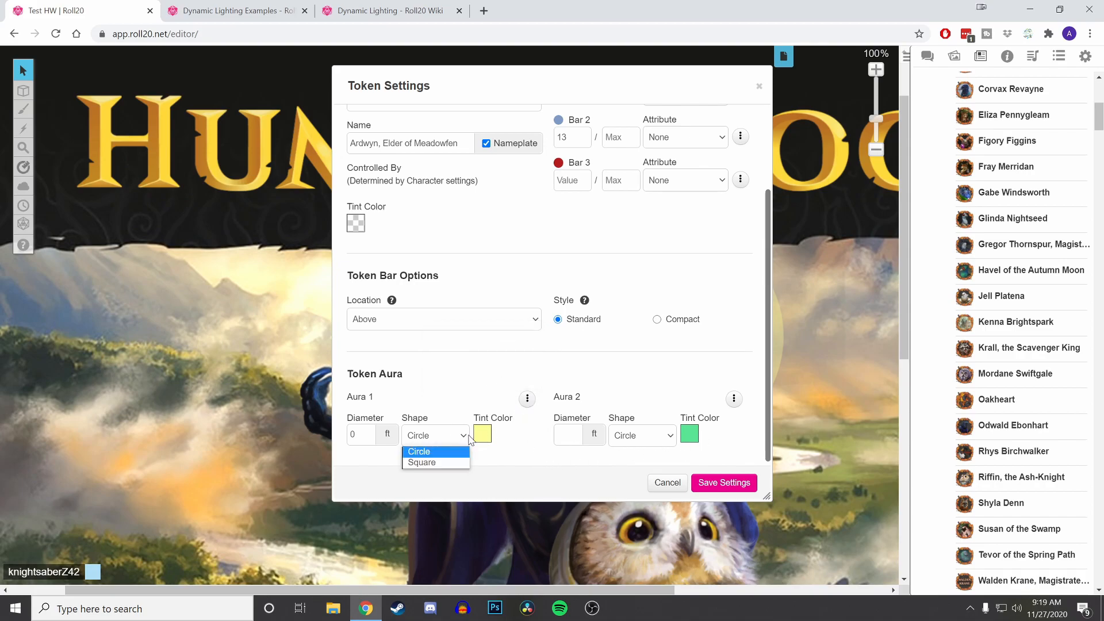
left_click(468, 437)
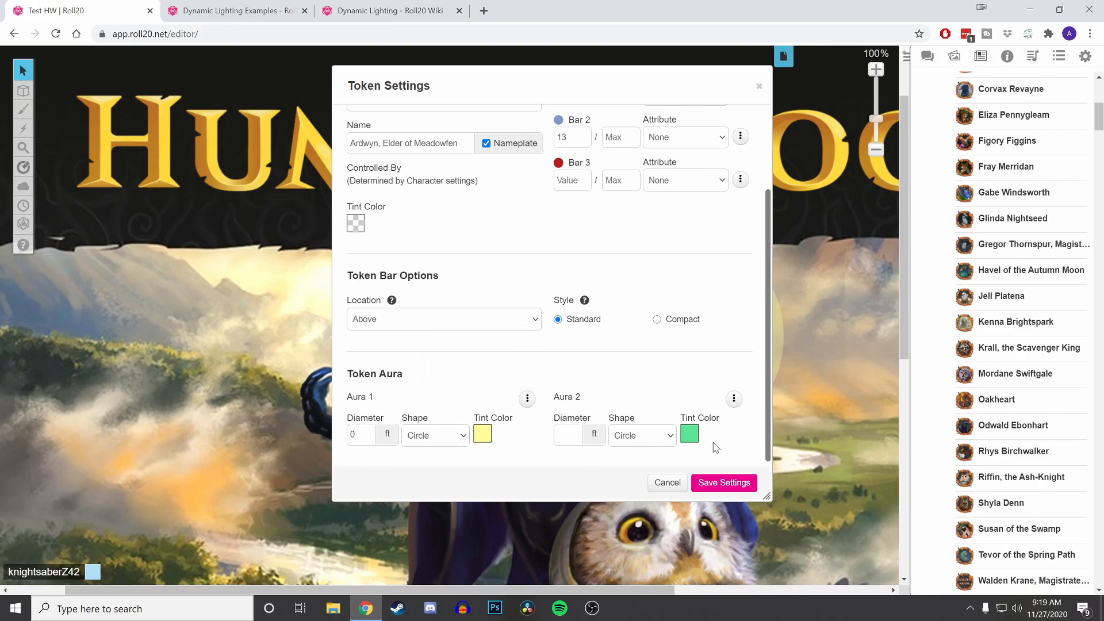
- Review the token details, show the GM Notes clear of the token, and save the token settings
scroll(506, 244, "up", 3)
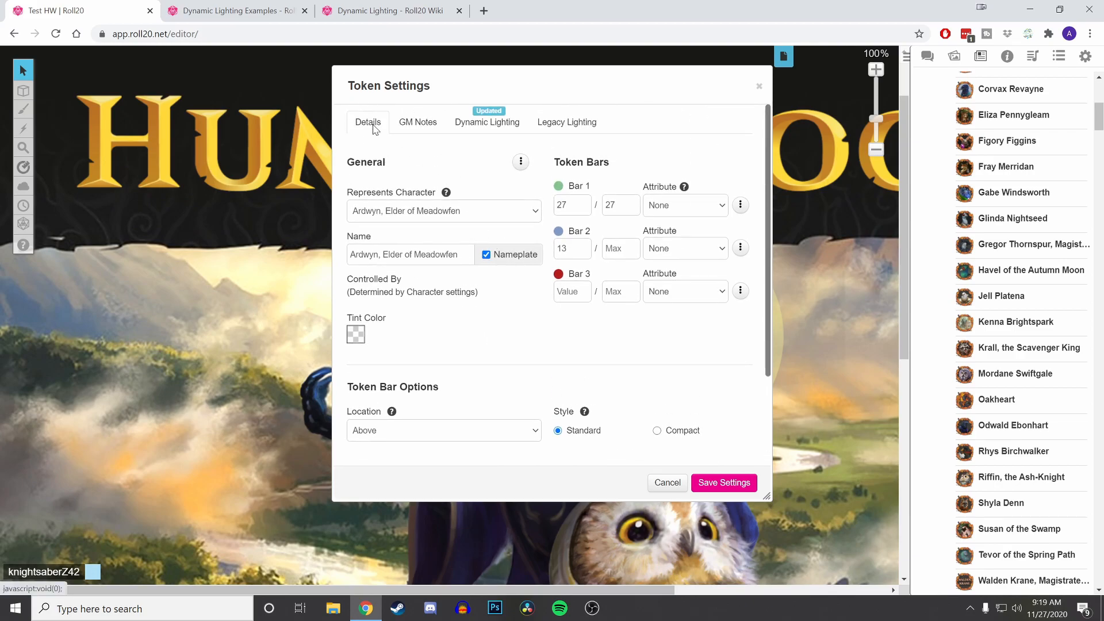
scroll(481, 365, "down", 2)
scroll(424, 363, "up", 2)
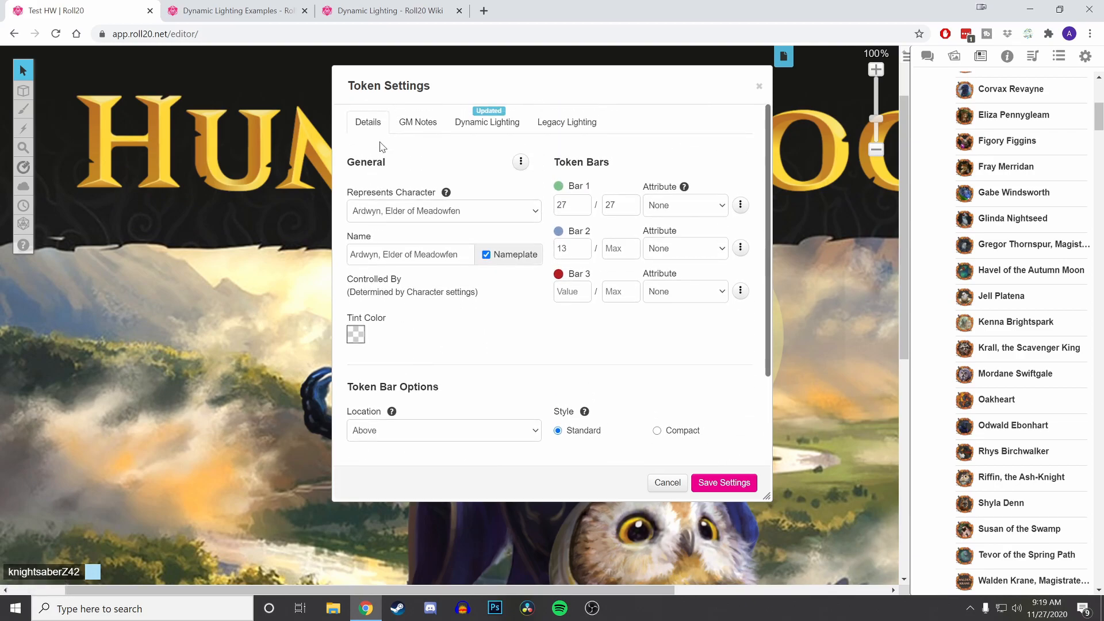
left_click(412, 128)
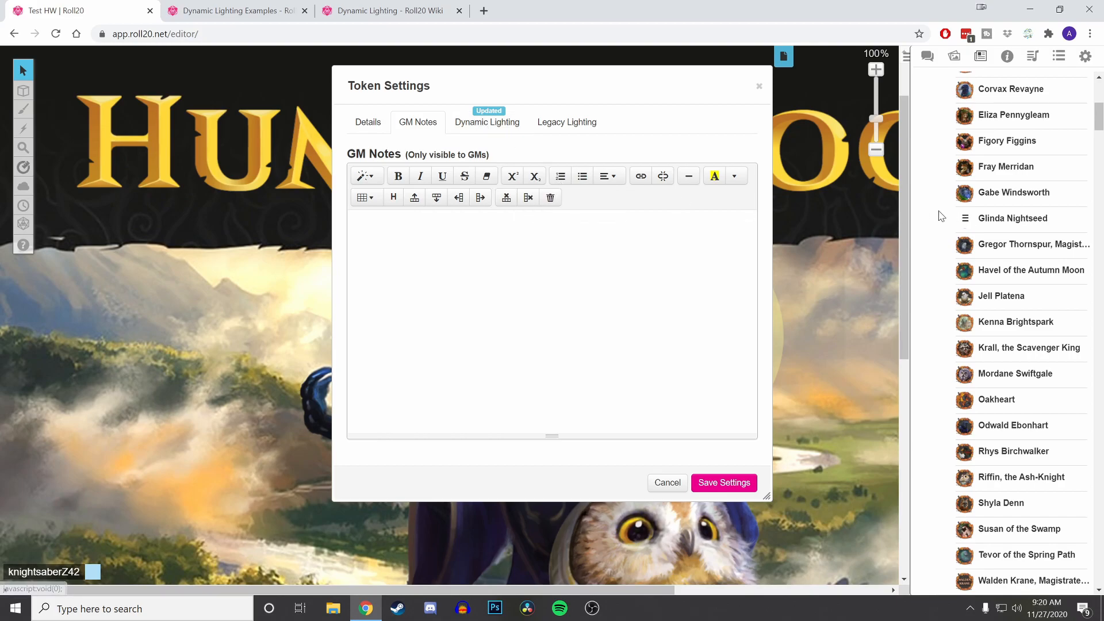
left_click_drag(612, 85, 356, 96)
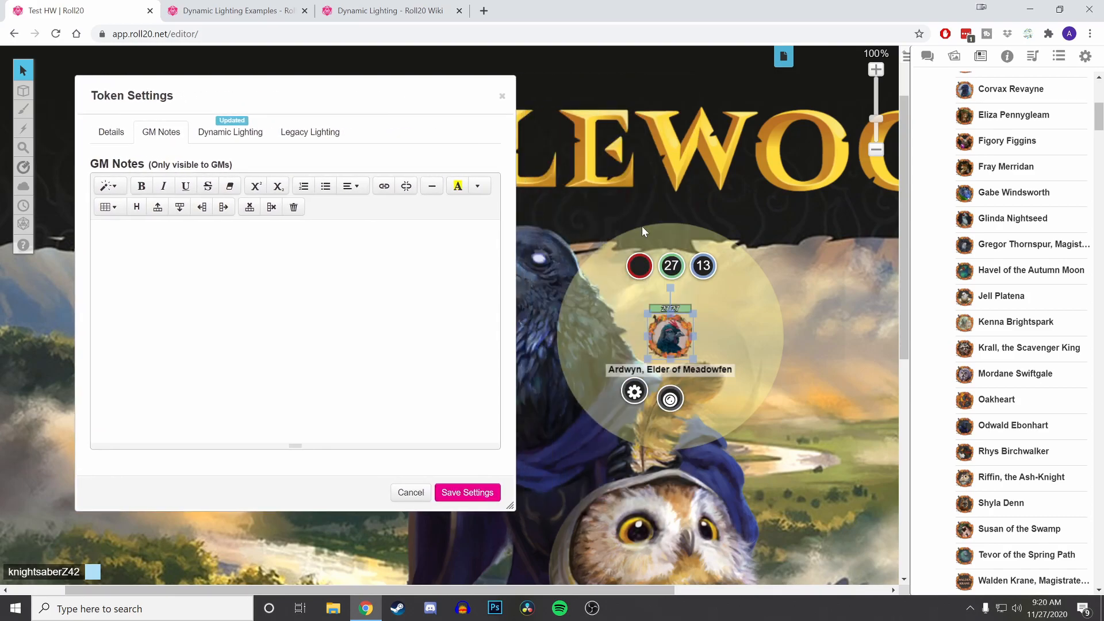
left_click(478, 492)
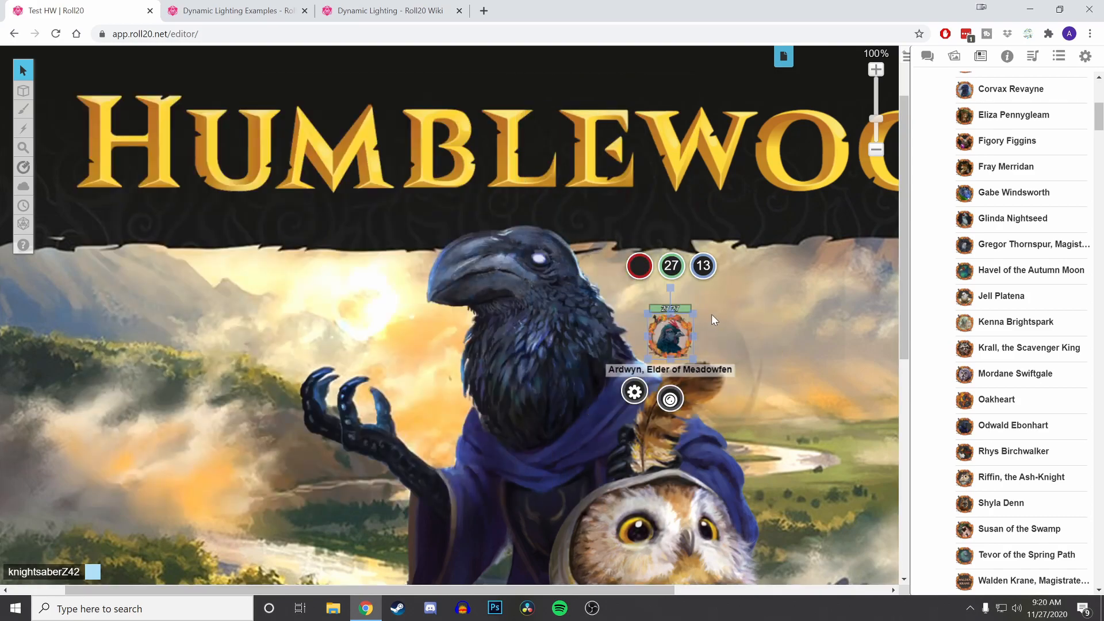
- Compare the token's Dynamic Lighting and Legacy Lighting settings, then close the token settings without saving
double_click(667, 345)
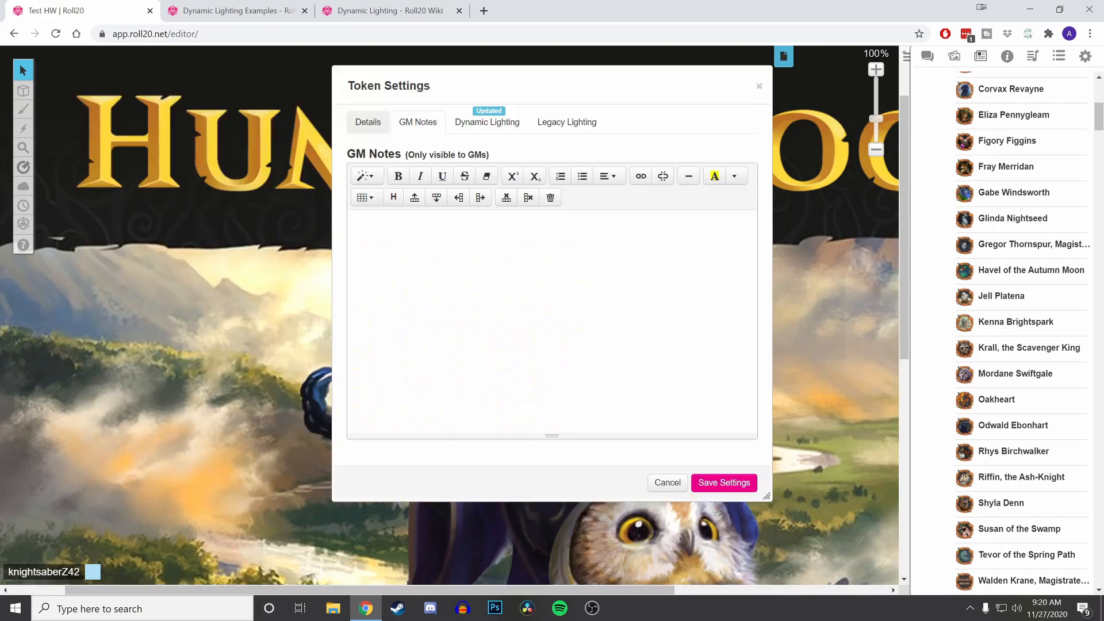
left_click(486, 123)
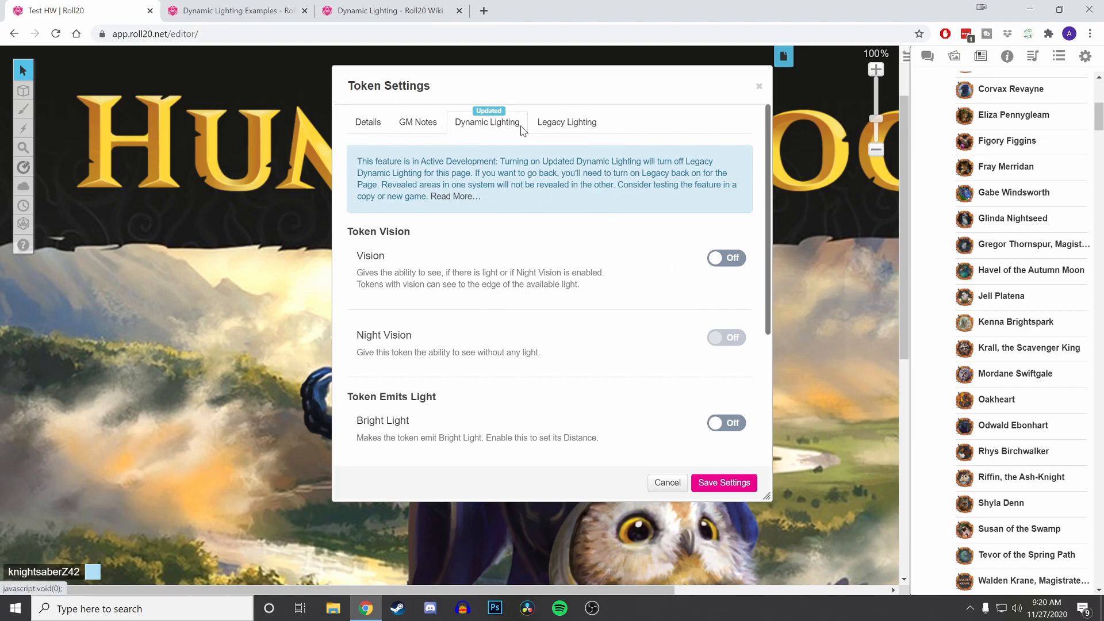
left_click(558, 132)
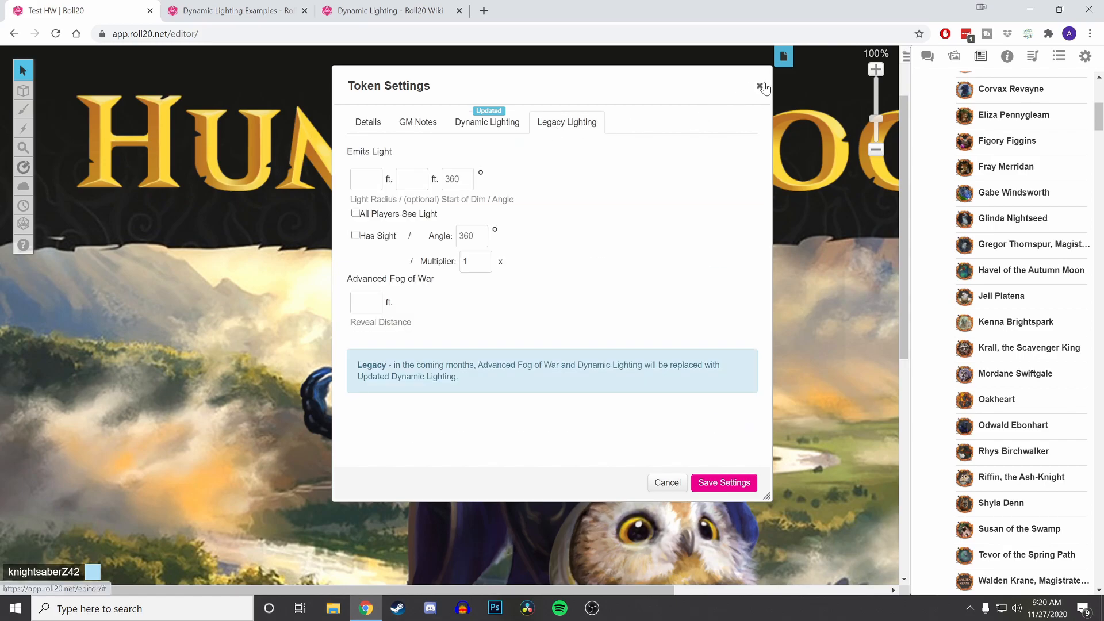
left_click(488, 123)
left_click(543, 123)
left_click(496, 126)
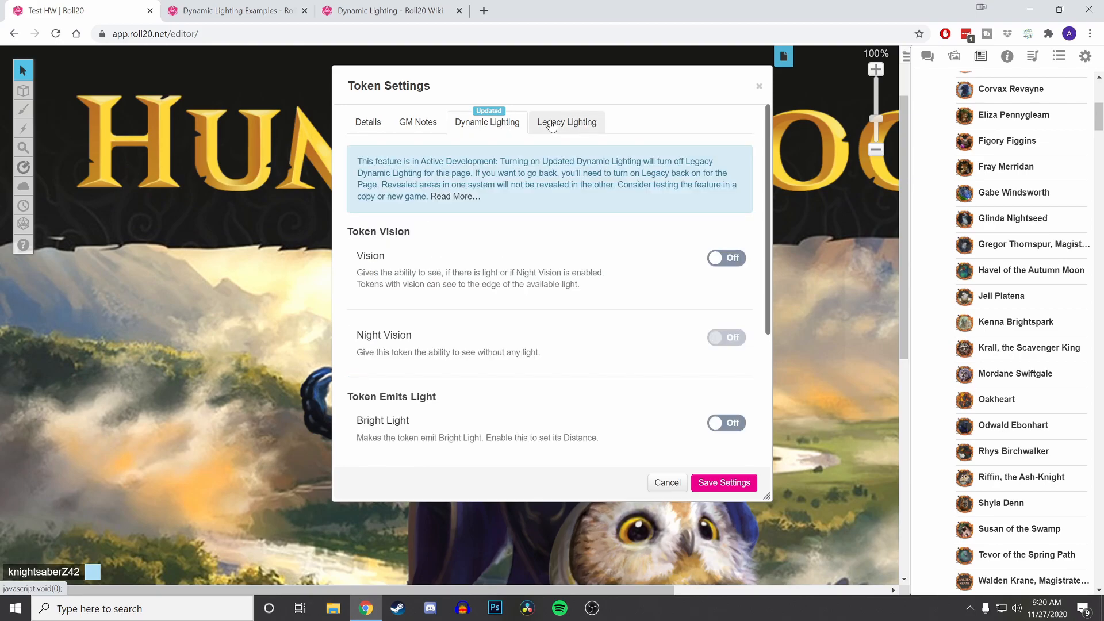
left_click(551, 125)
left_click(495, 126)
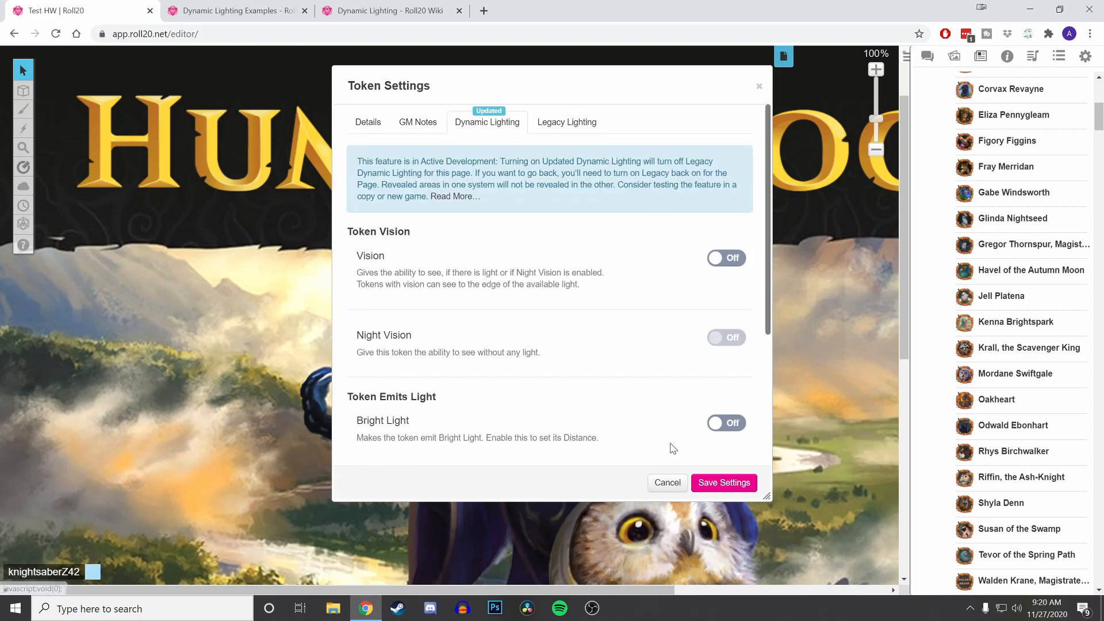
left_click(668, 482)
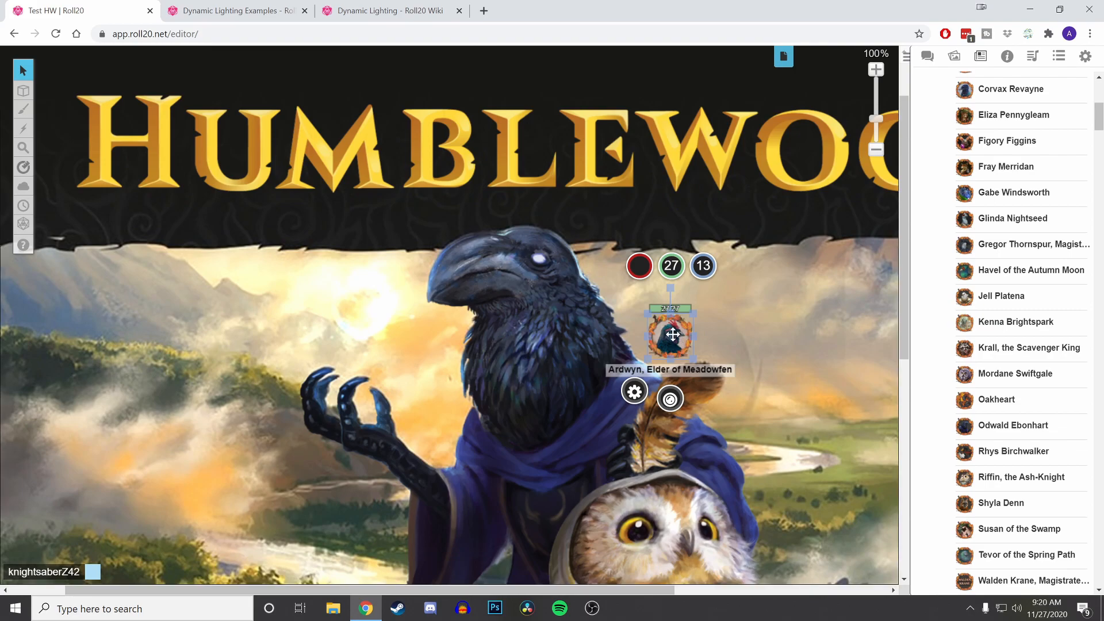
- Delete the Ardwyn token from the Start page, then open the Bandit Camp page and look over its map
key("Delete")
left_click(784, 57)
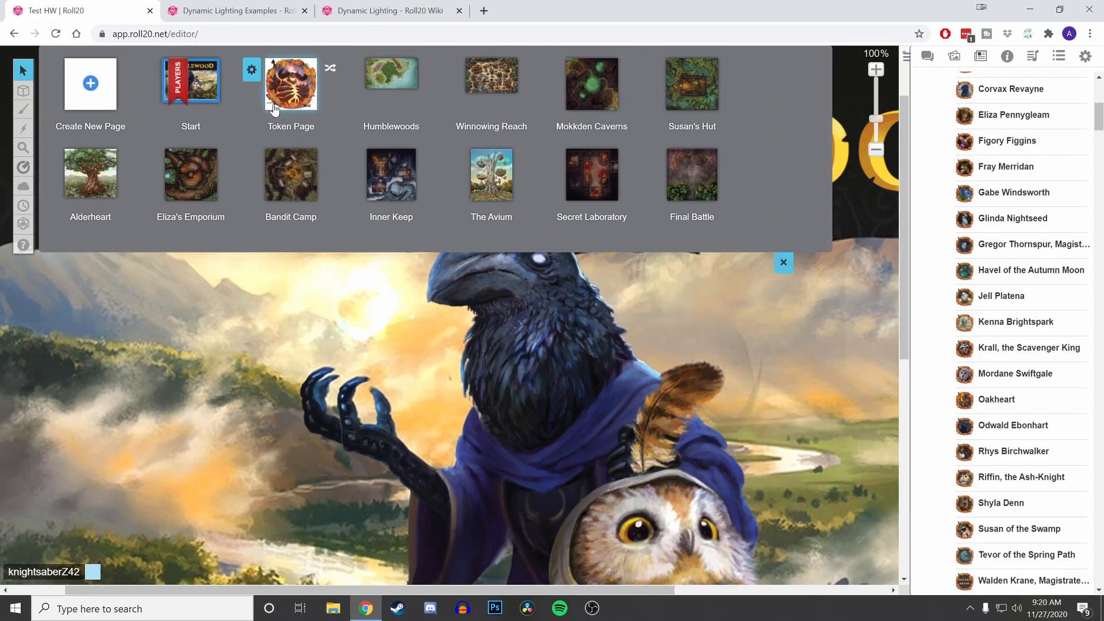
mouse_move(290, 168)
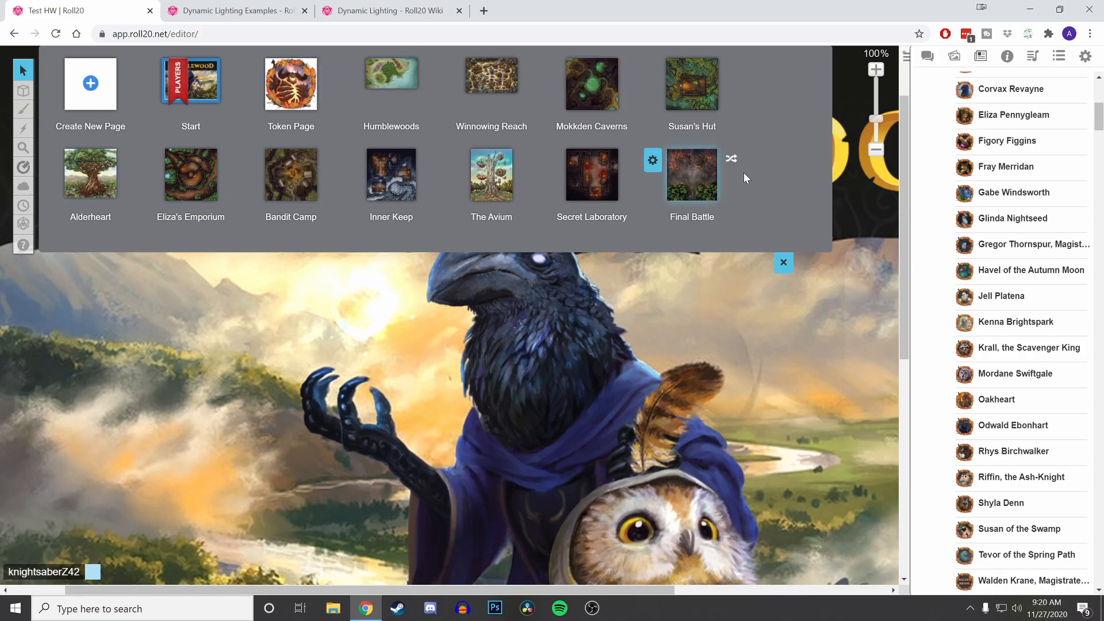
left_click(292, 177)
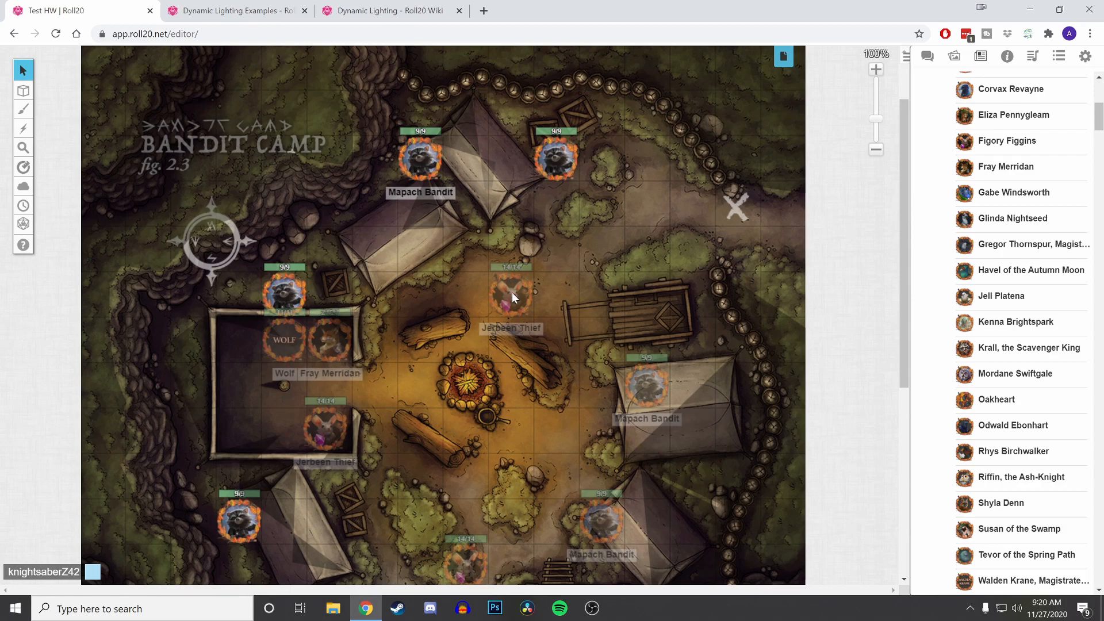
scroll(505, 309, "down", 5)
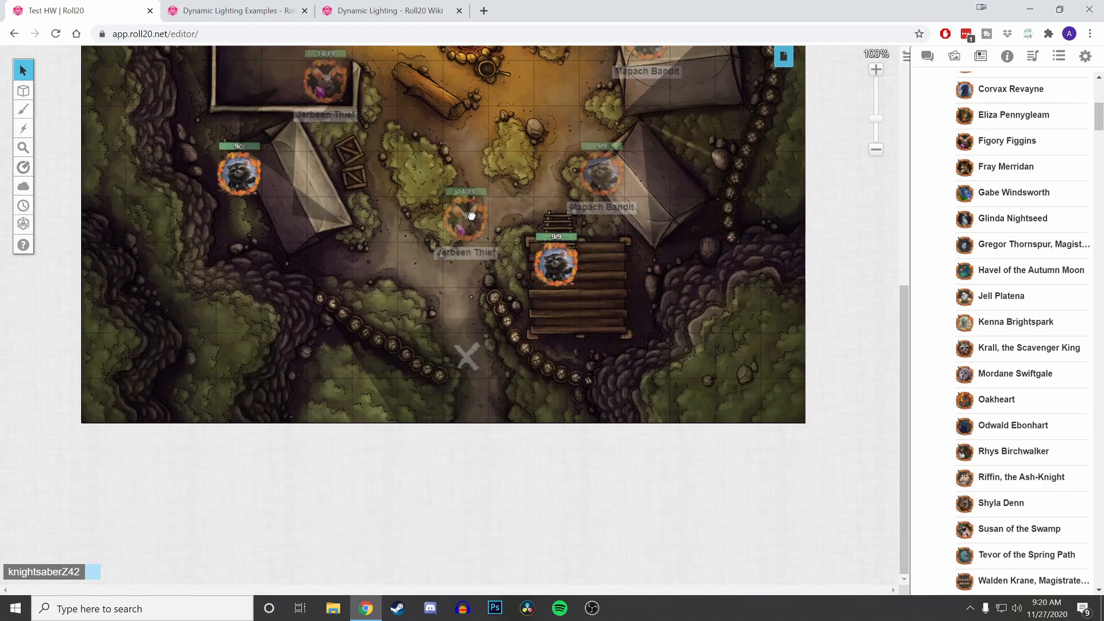
scroll(557, 204, "up", 6)
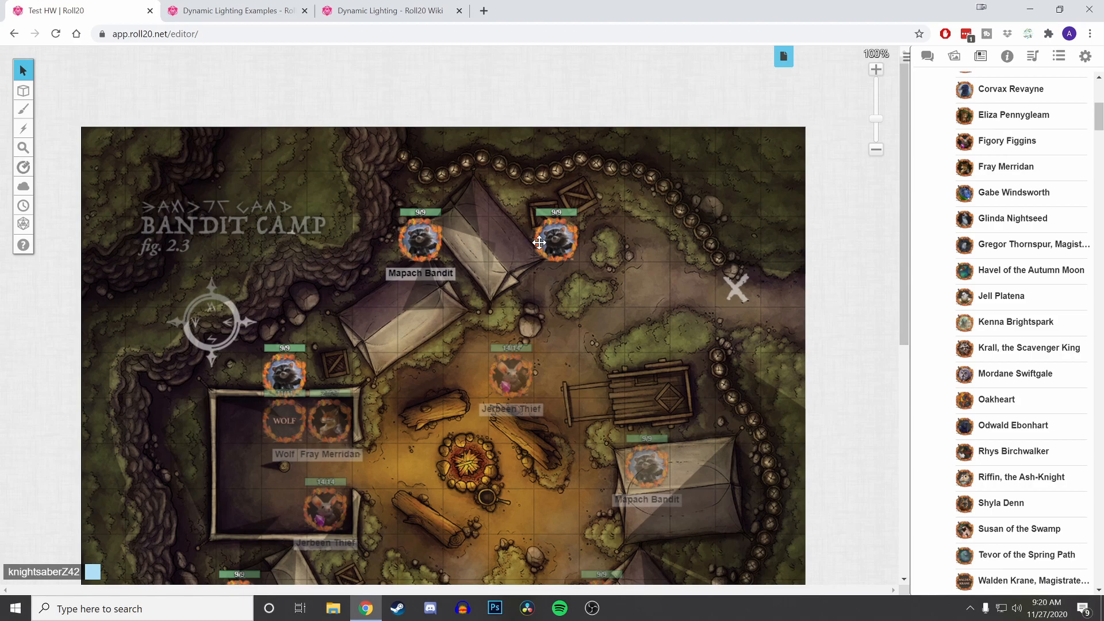
scroll(531, 246, "down", 1)
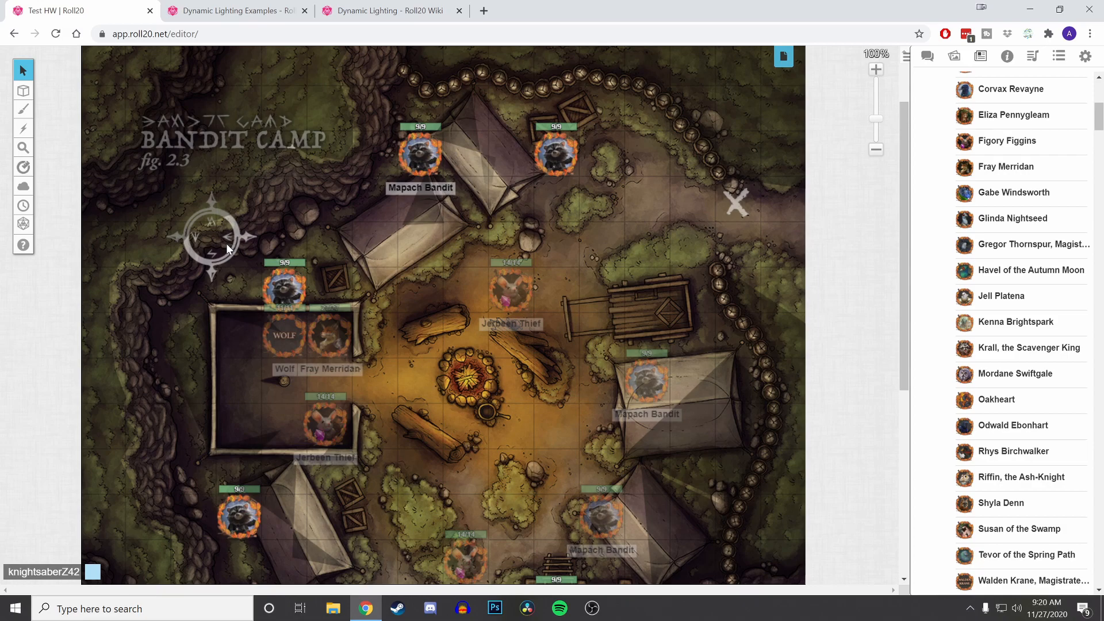
- Work on the GM Info Overlay layer and move the Jerbeen Thief north of the campfire to the Token Layer
mouse_move(23, 97)
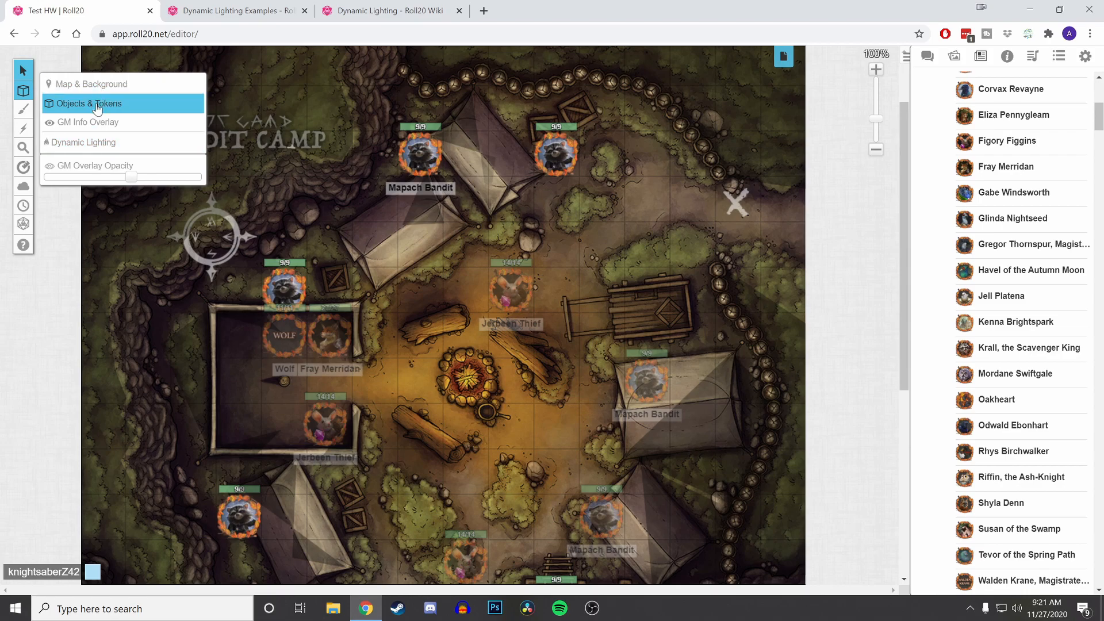
left_click(107, 128)
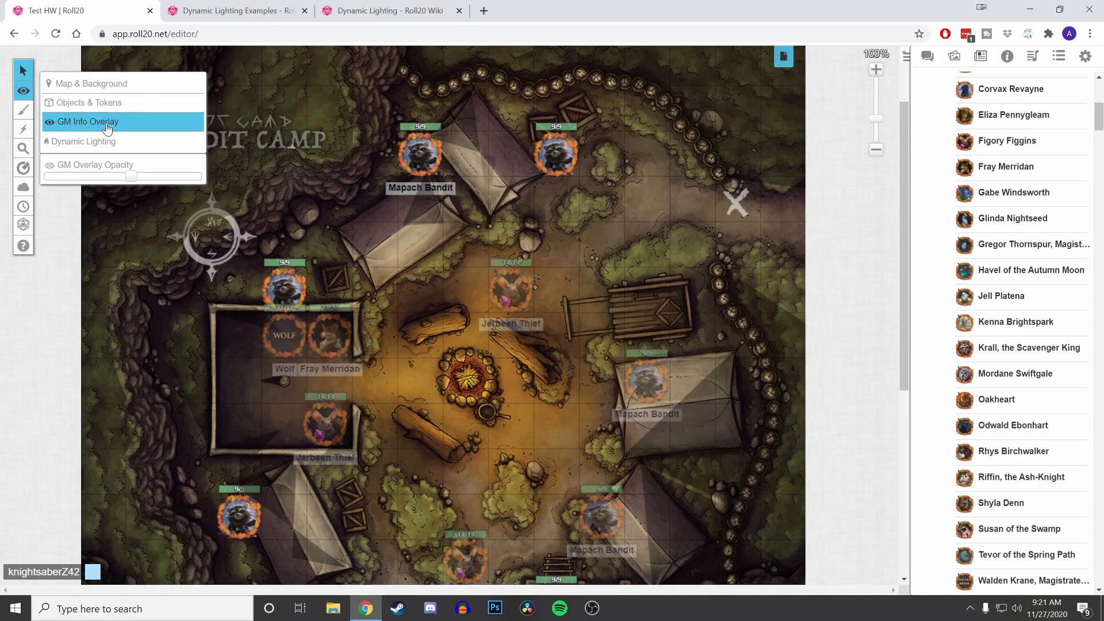
left_click(507, 297)
right_click(507, 296)
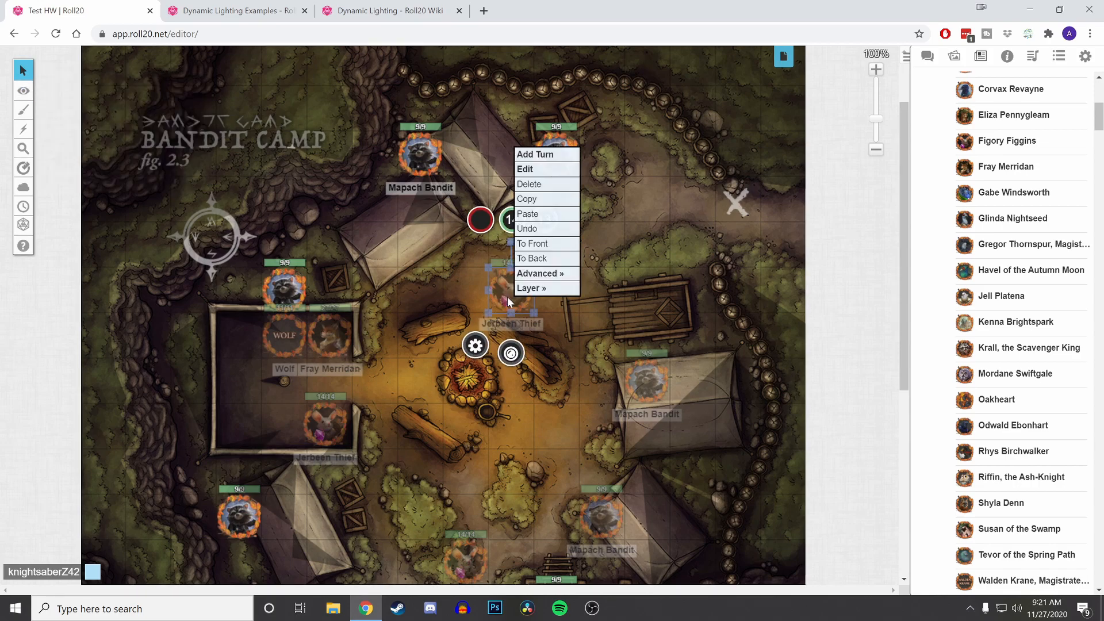
mouse_move(532, 288)
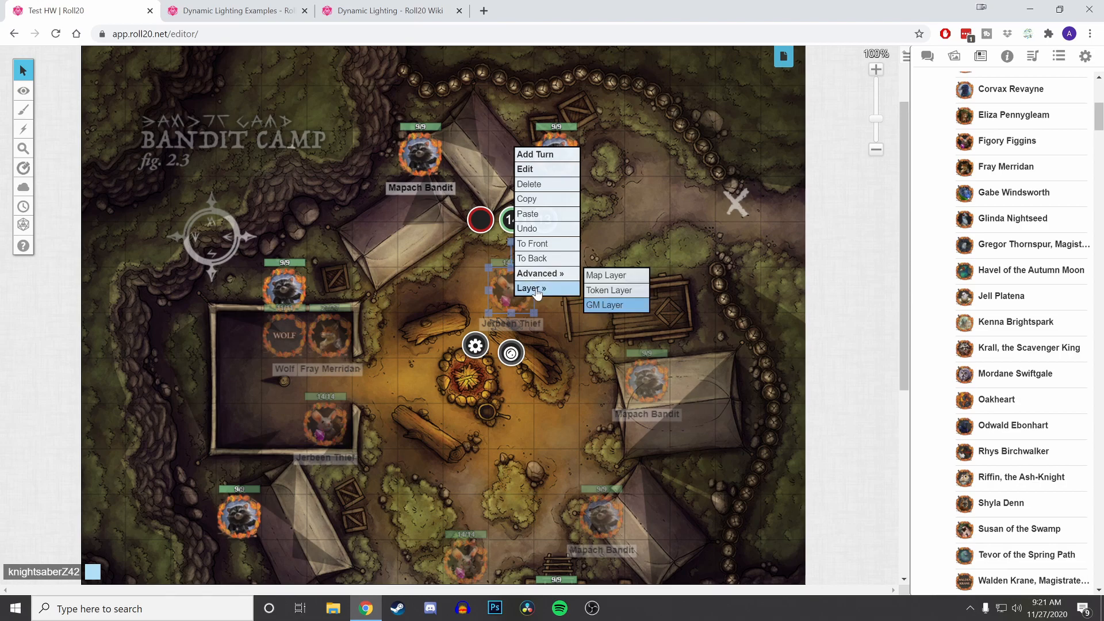
left_click(596, 303)
- Return to the Objects & Tokens layer and send the Jerbeen Thief north of the campfire back to the GM Layer
right_click(508, 290)
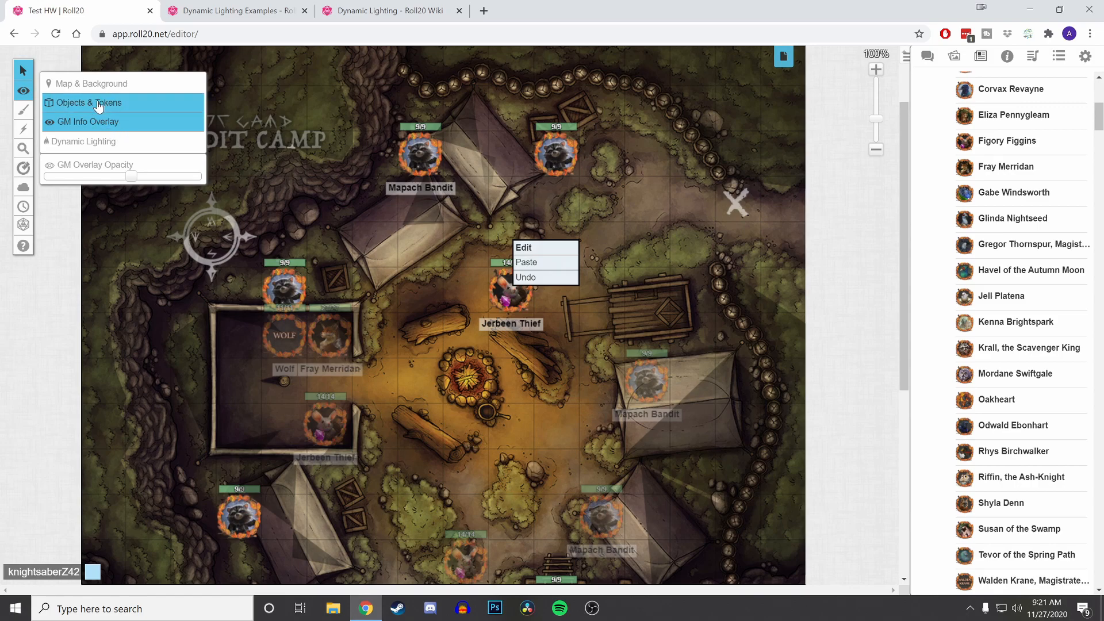
left_click(92, 104)
right_click(518, 287)
mouse_move(550, 282)
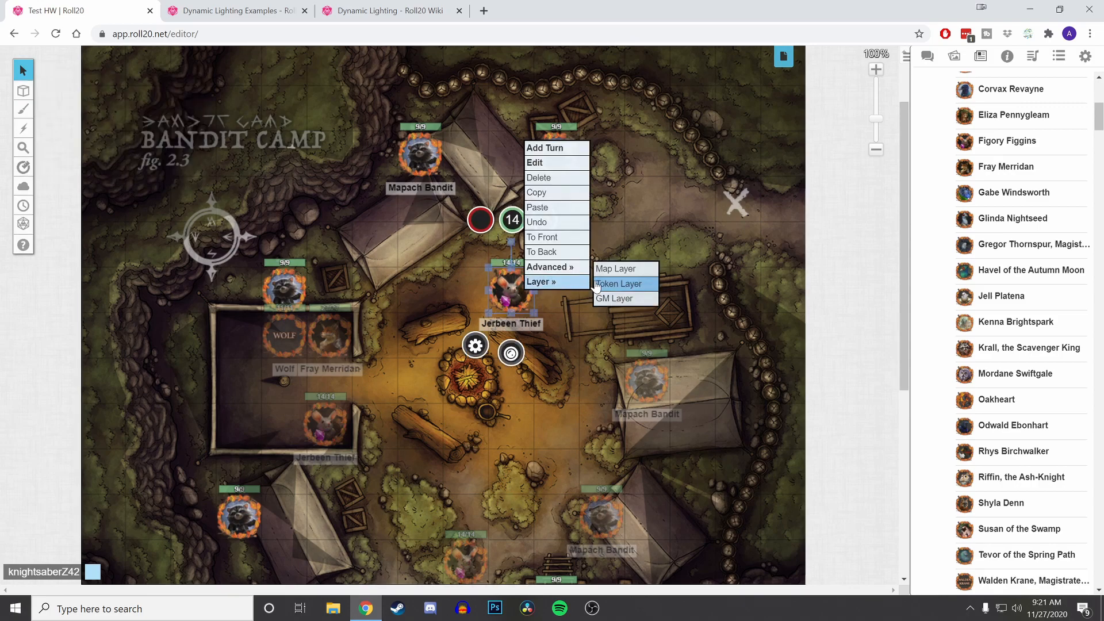
left_click(599, 301)
- Show the Dynamic Lighting layer of the Bandit Camp map and lower the GM Overlay Opacity
mouse_move(25, 90)
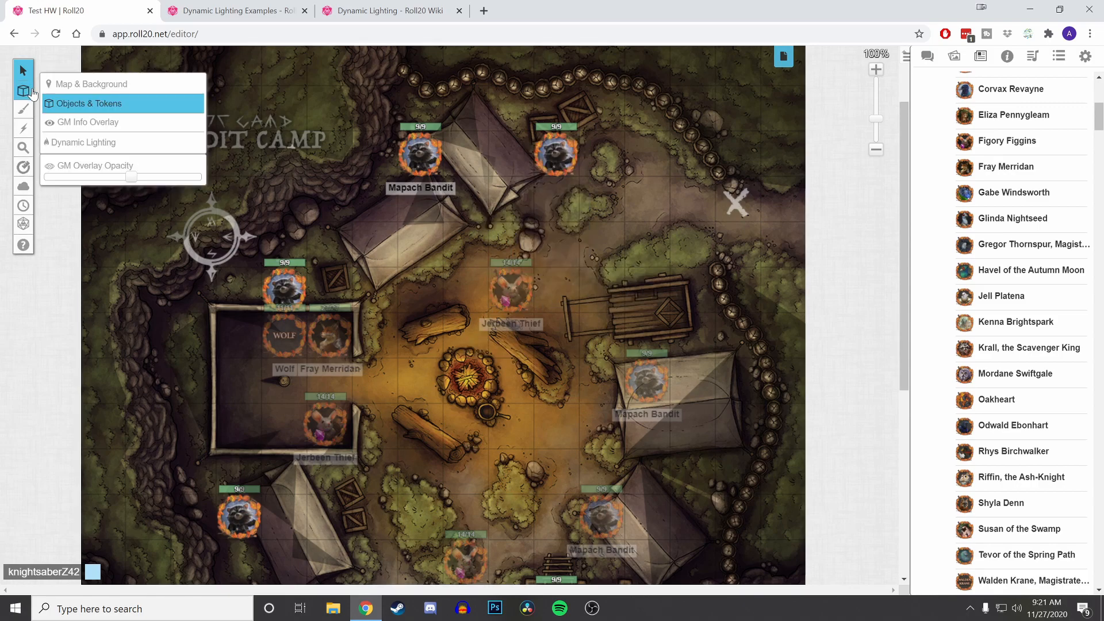
left_click(96, 143)
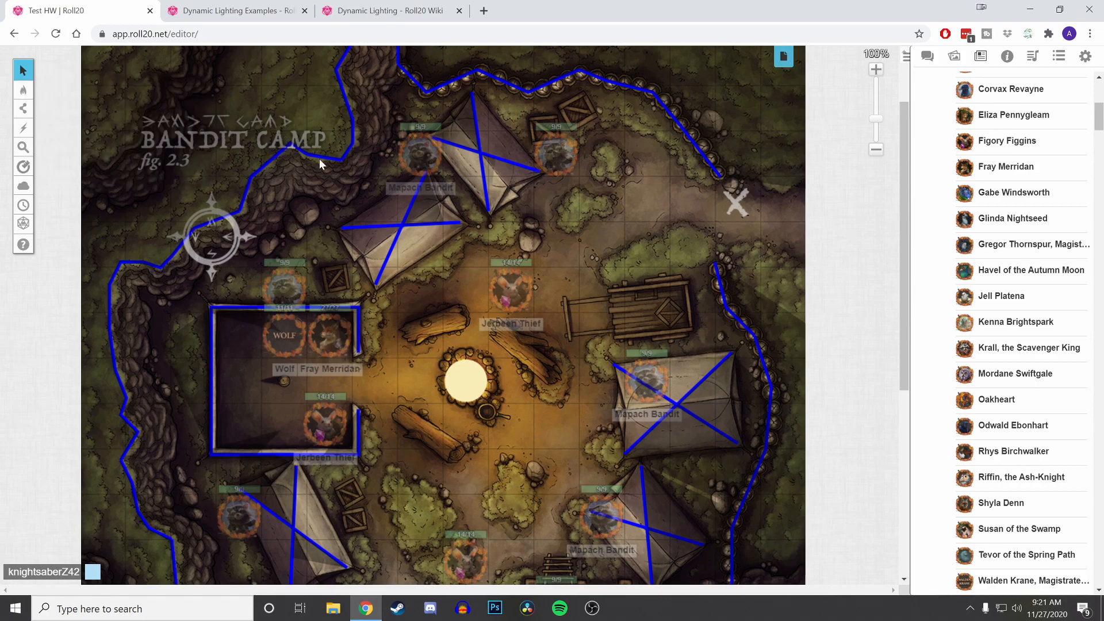
mouse_move(23, 91)
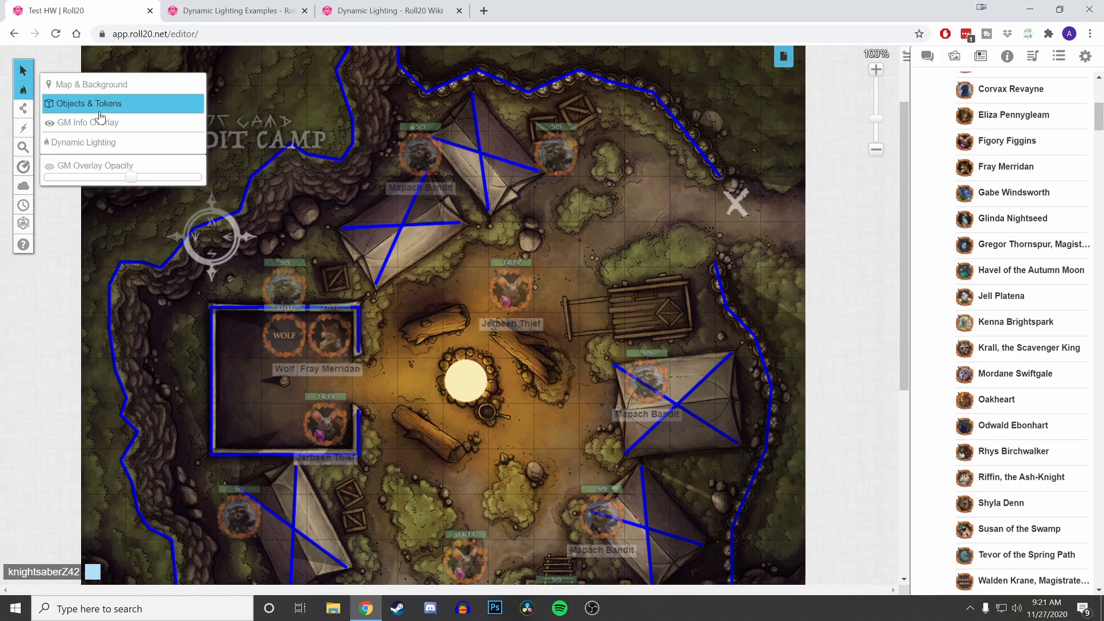
left_click_drag(131, 178, 104, 183)
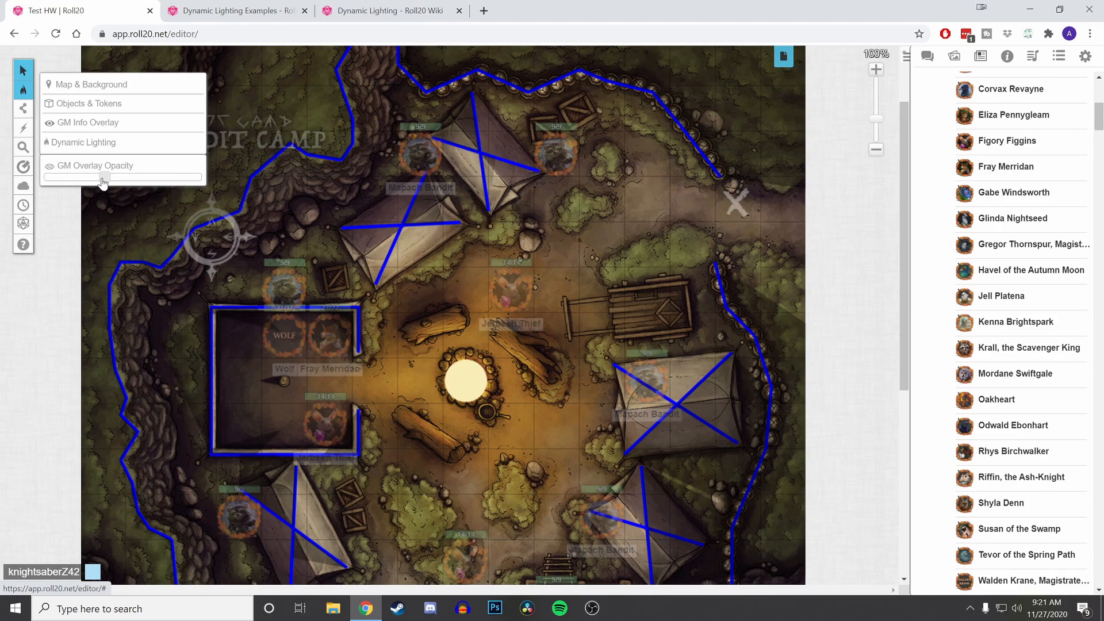
mouse_move(104, 182)
left_mouse_down()
mouse_move(50, 178)
mouse_move(118, 178)
mouse_move(100, 178)
left_mouse_up()
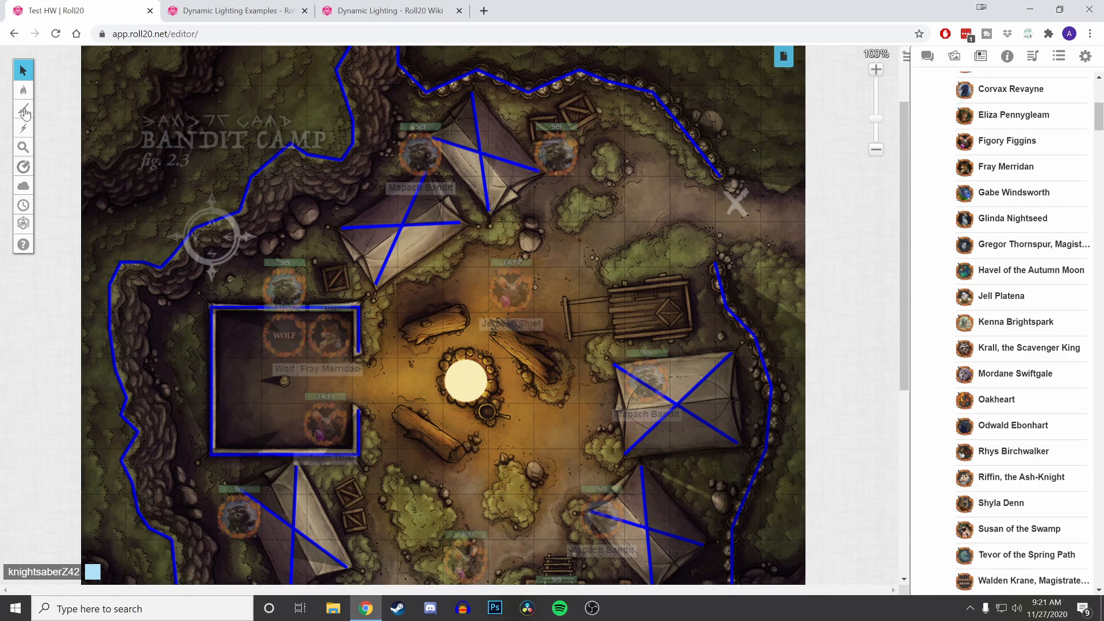
left_click(121, 140)
- Place the Ardwyn, Elder of Meadowfen token from the Named NPCs just west of the X at the camp's eastern entrance
scroll(1021, 173, "up", 3)
scroll(1023, 157, "up", 2)
left_click_drag(1024, 180, 696, 202)
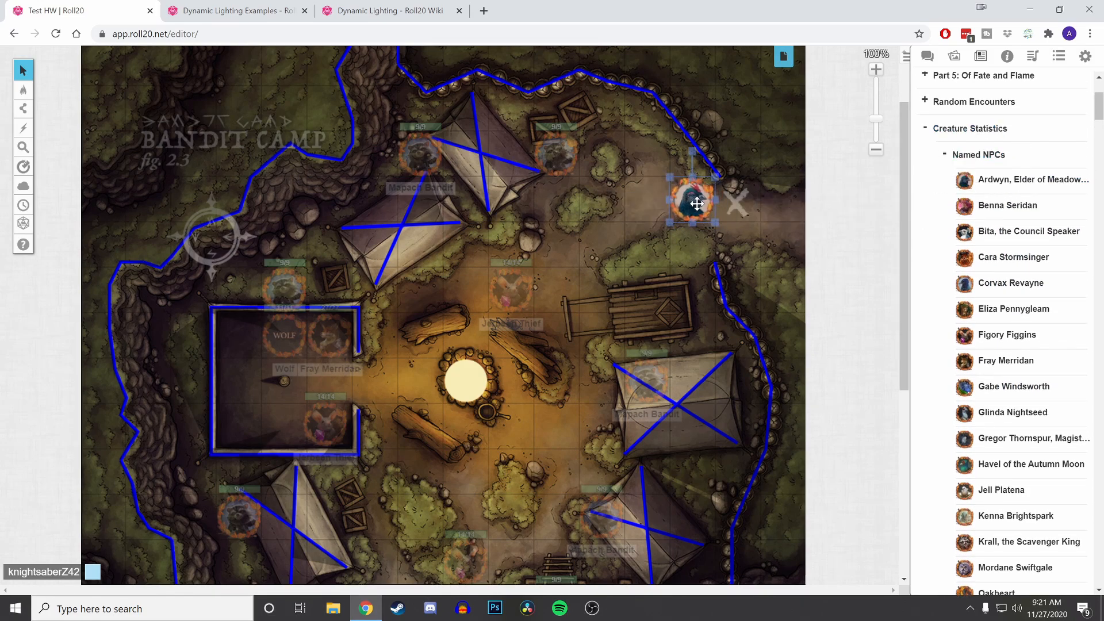
- Open the Ardwyn token's settings and save them without changes, then turn its line-of-sight preview on and off
double_click(694, 202)
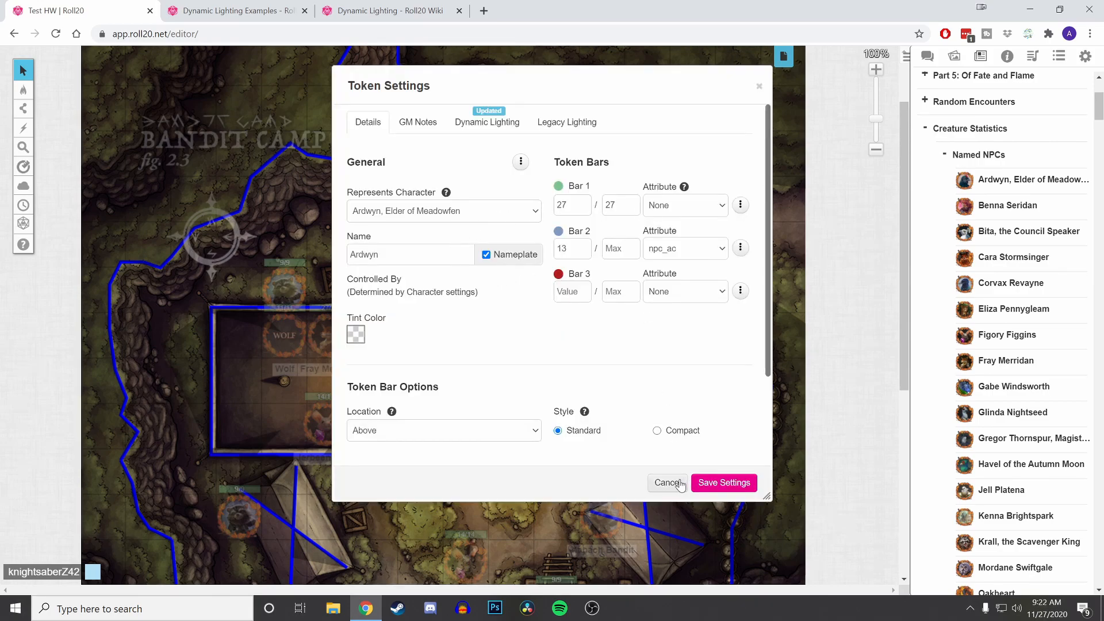
left_click(713, 483)
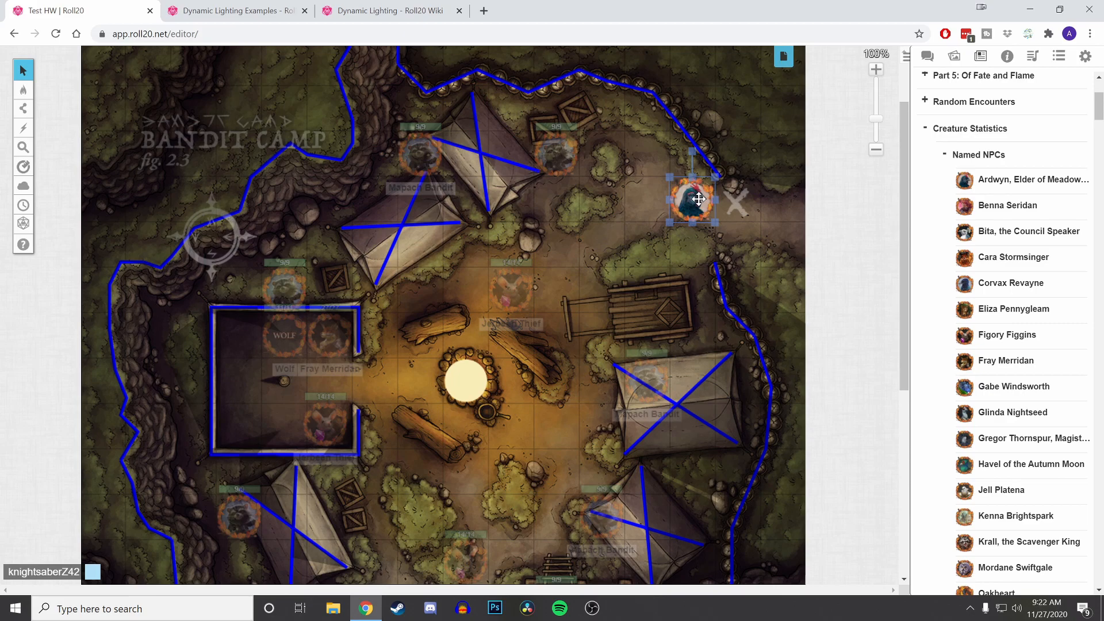
key("ctrl+l")
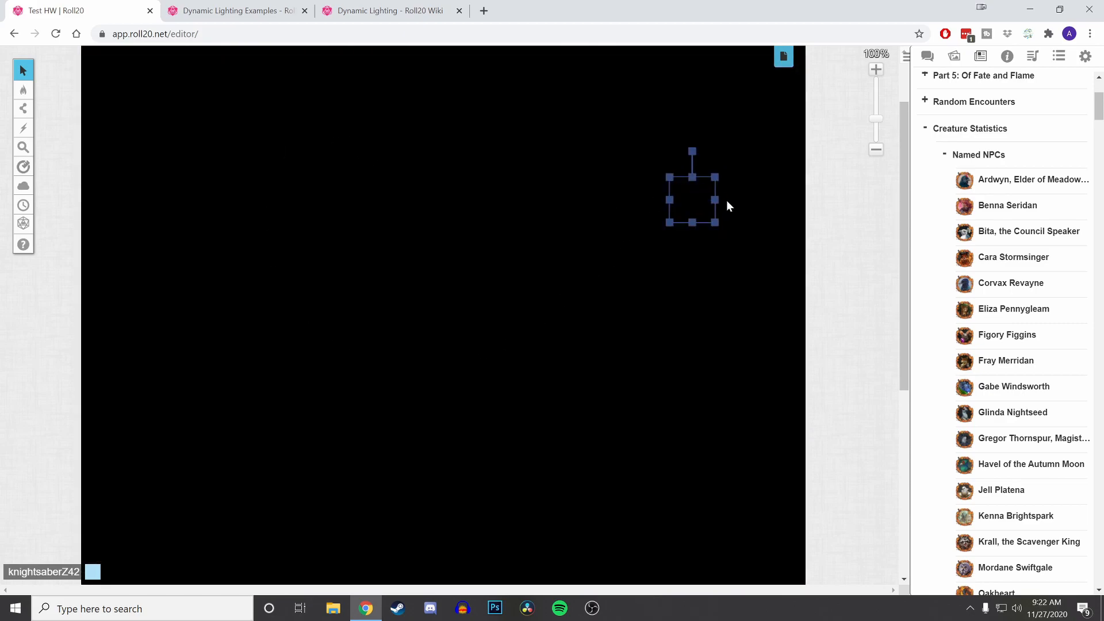
key("ctrl+l")
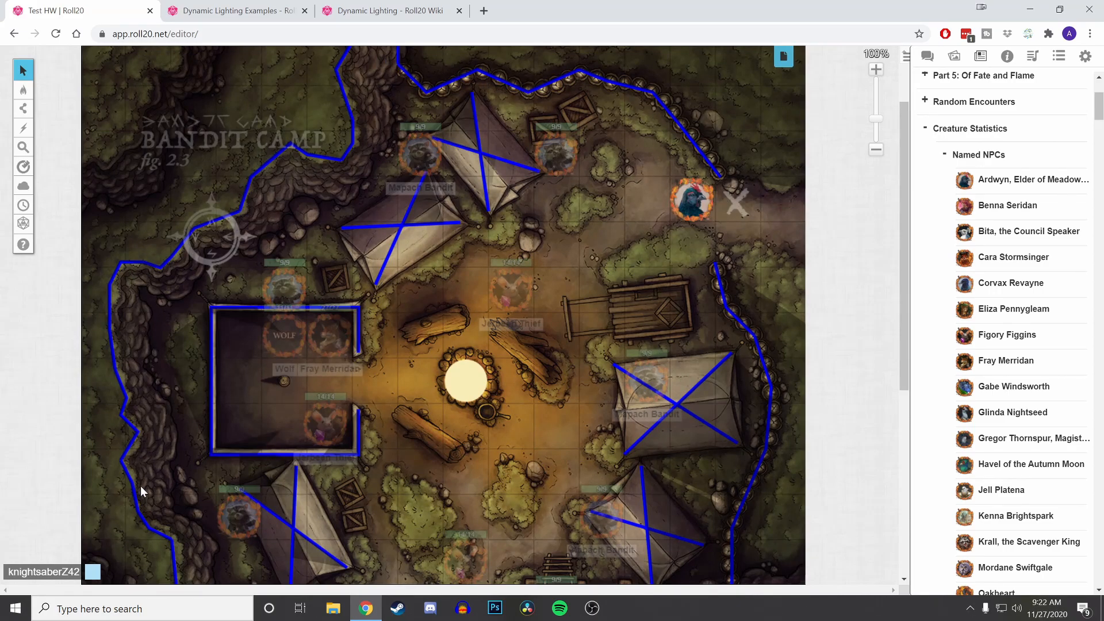
- Review the Bandit Camp page's lighting settings, disable Only Update on Drop under Legacy Lighting, and save the page settings
left_click(778, 63)
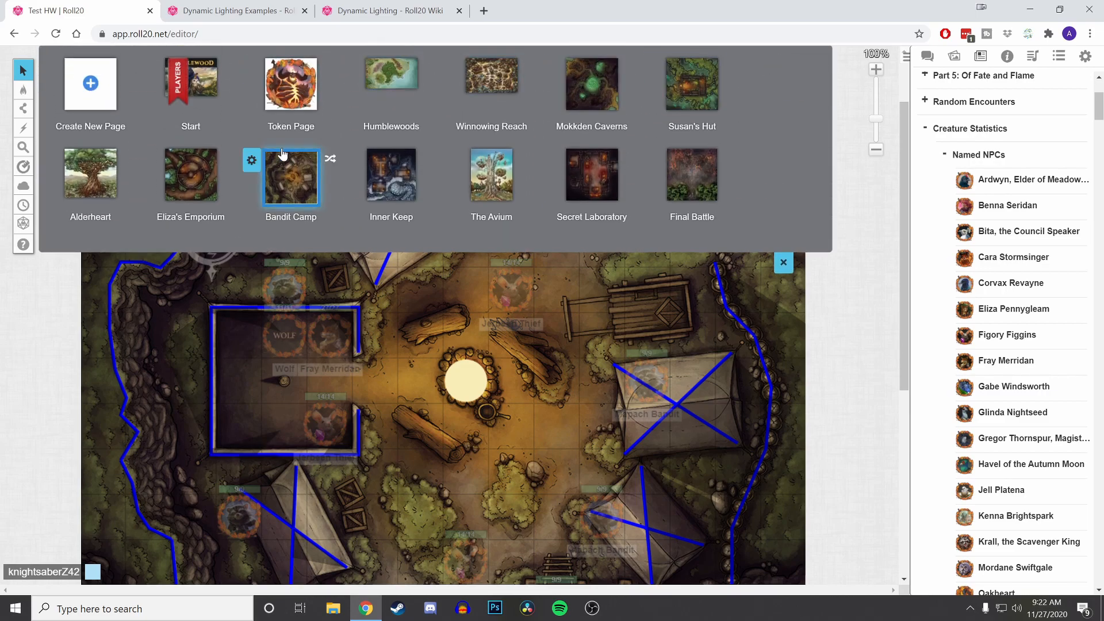
left_click(247, 155)
left_click(541, 122)
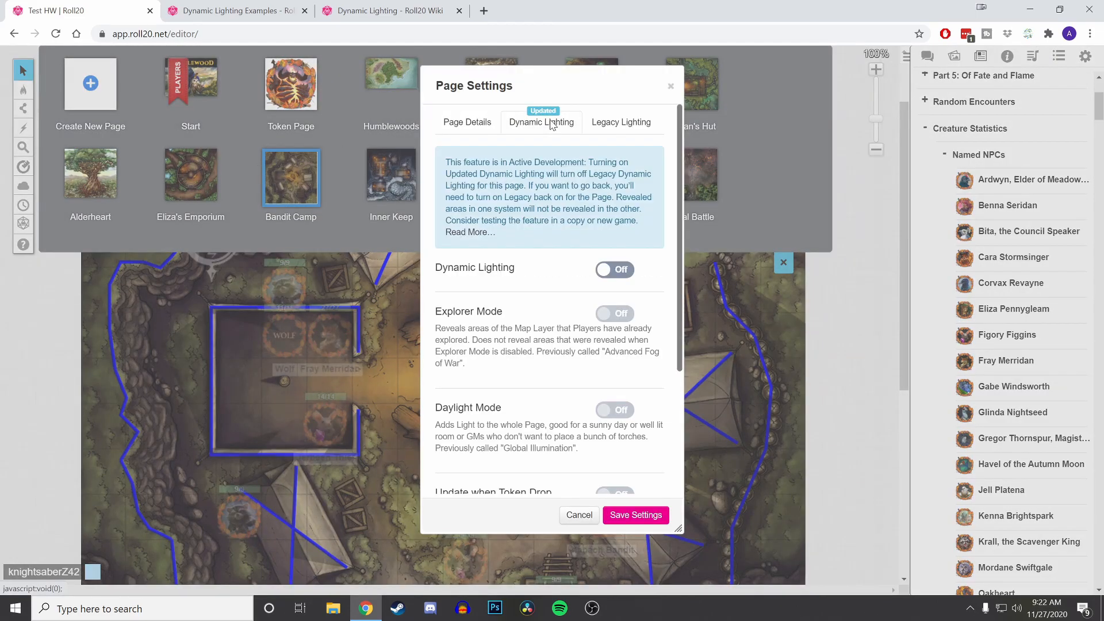
left_click(619, 122)
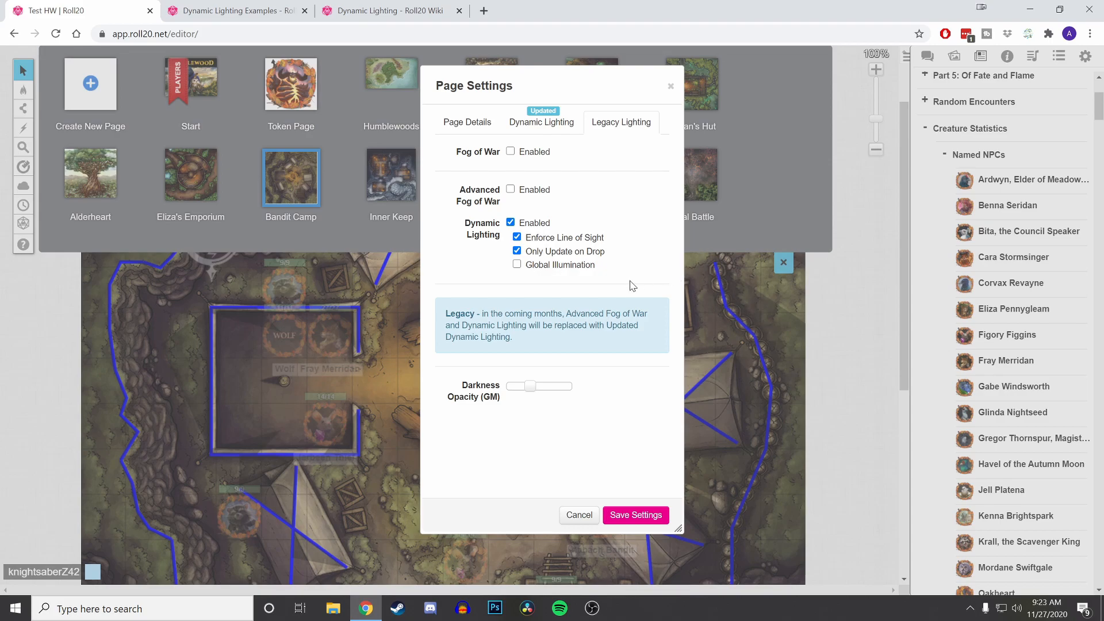
left_click(517, 251)
left_click(633, 515)
left_click(785, 264)
- Open the Ardwyn token's Legacy Lighting settings and move the dialog clear of the token
left_click(693, 206)
double_click(693, 206)
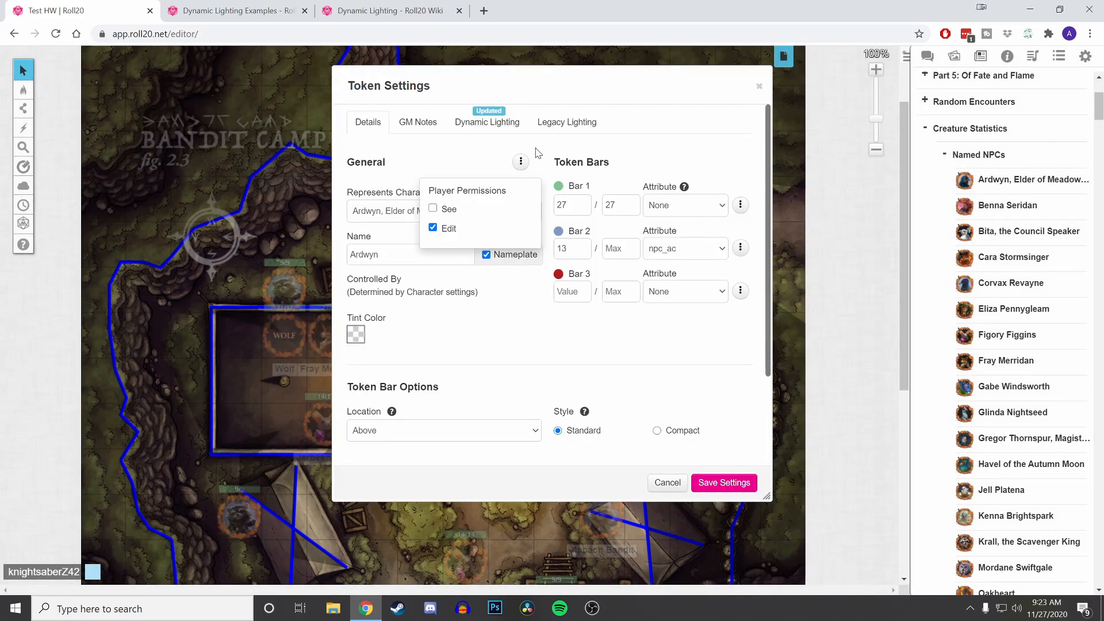
left_click(557, 123)
left_click_drag(671, 106, 465, 218)
left_click_drag(451, 179, 555, 106)
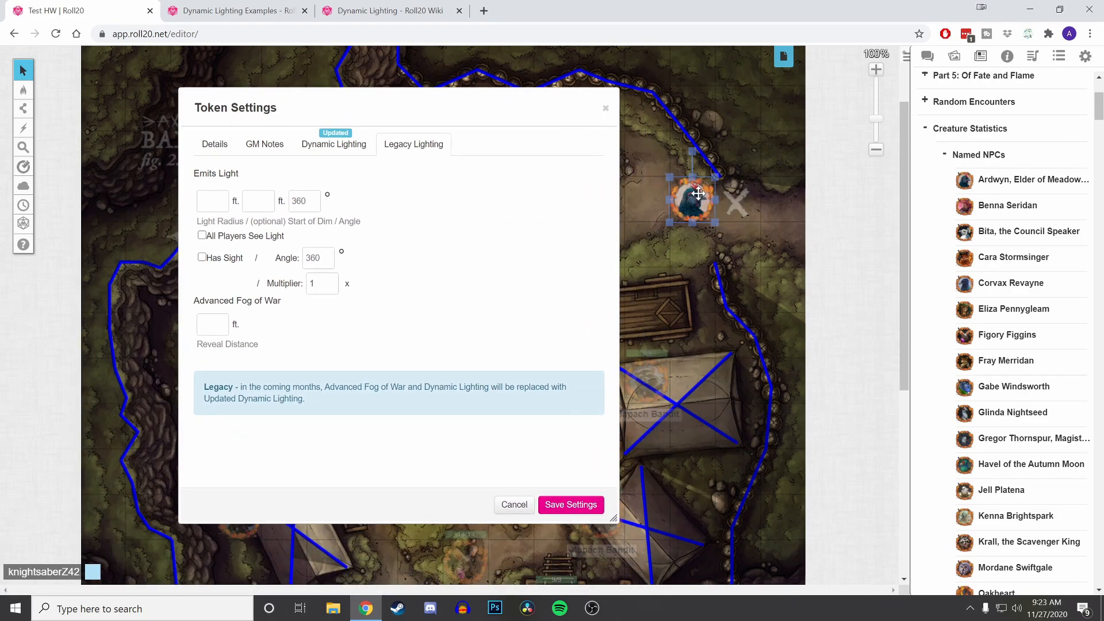
- Make the Ardwyn token emit light with a 20 ft radius and dim light starting at 10 ft, and save
left_click(212, 201)
left_click(232, 259)
left_click(233, 259)
left_click(213, 201)
type("20")
left_click(384, 198)
left_click(258, 202)
left_click(472, 331)
left_click(570, 505)
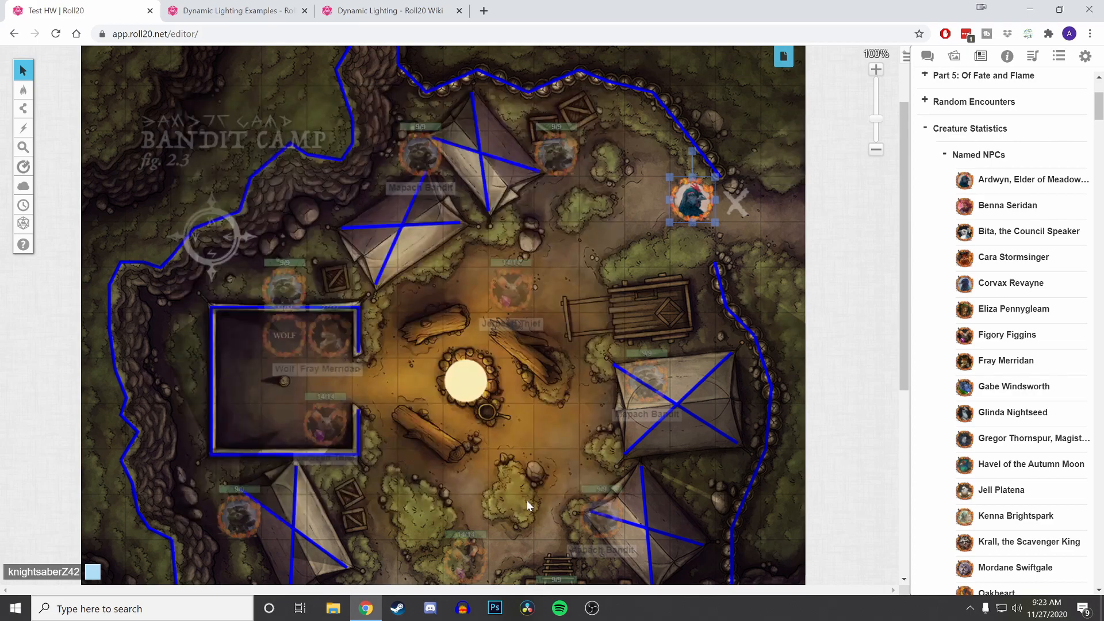
- Move the Ardwyn token one square west, check its line-of-sight preview, and move it one more square diagonally southwest
left_click_drag(692, 200, 654, 200)
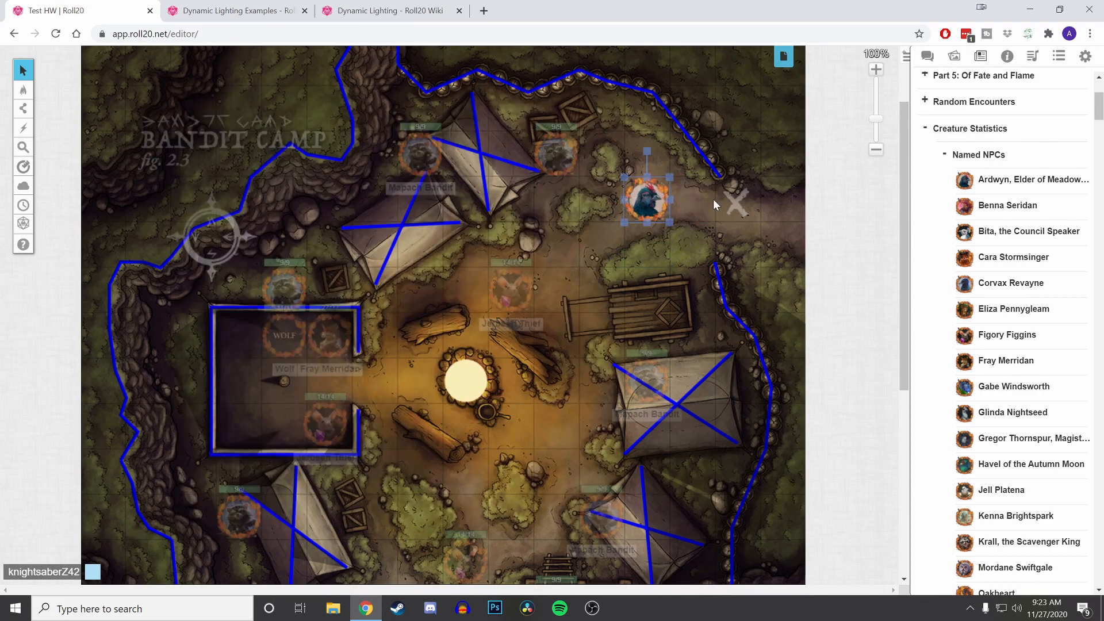
key("ctrl+l")
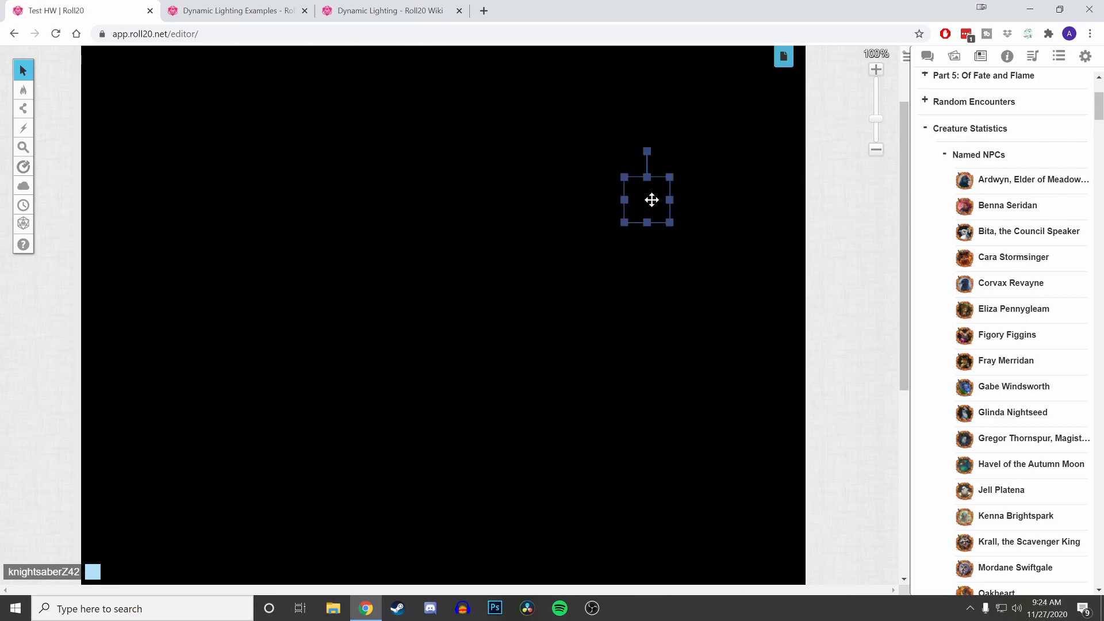
key("ctrl+l")
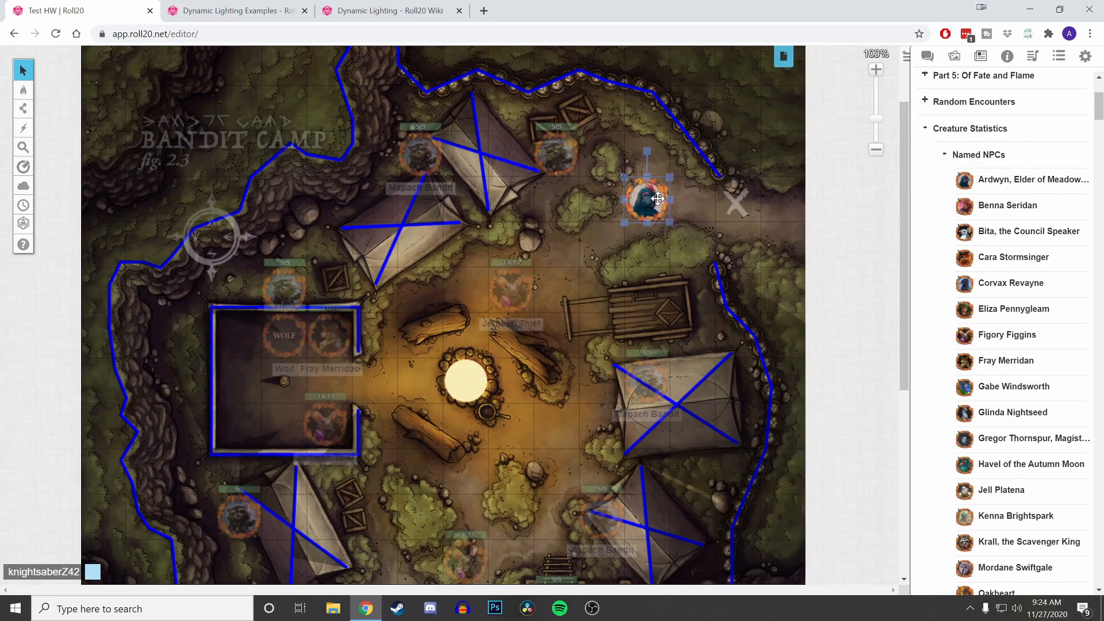
left_click_drag(646, 206, 601, 251)
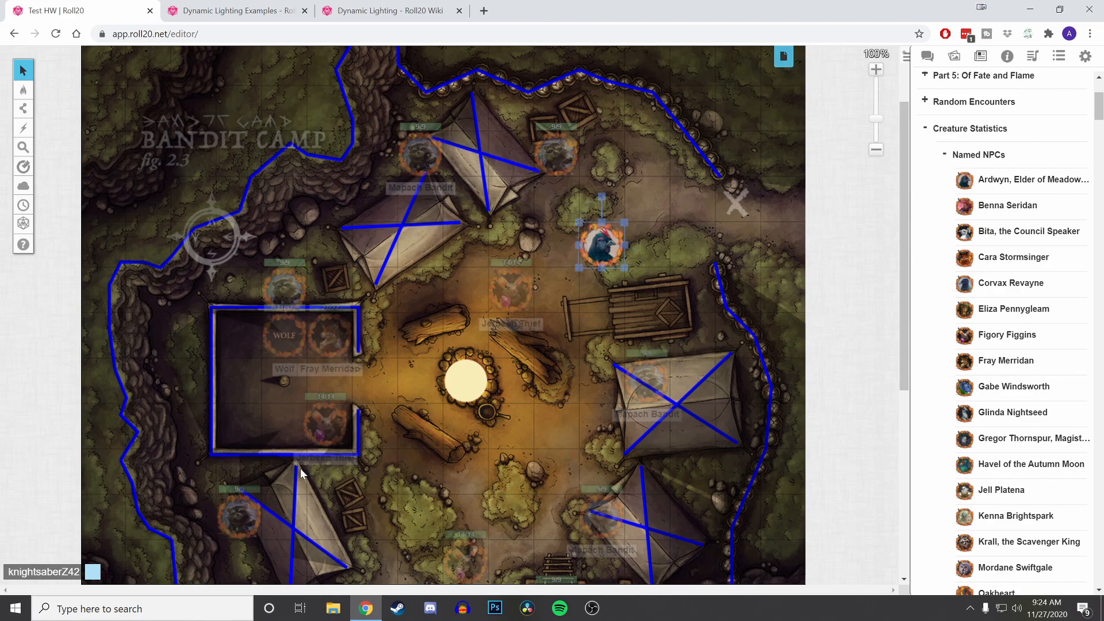
- Enable Has Sight in the Ardwyn token's Legacy Lighting, save the settings, and preview its line of sight
double_click(602, 248)
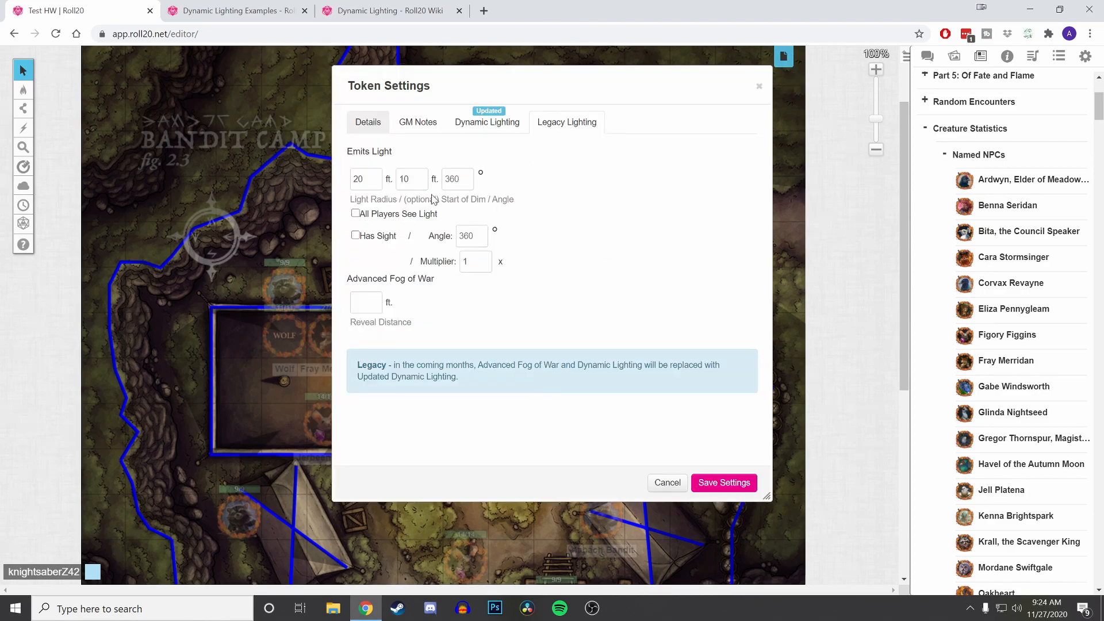
left_click(381, 236)
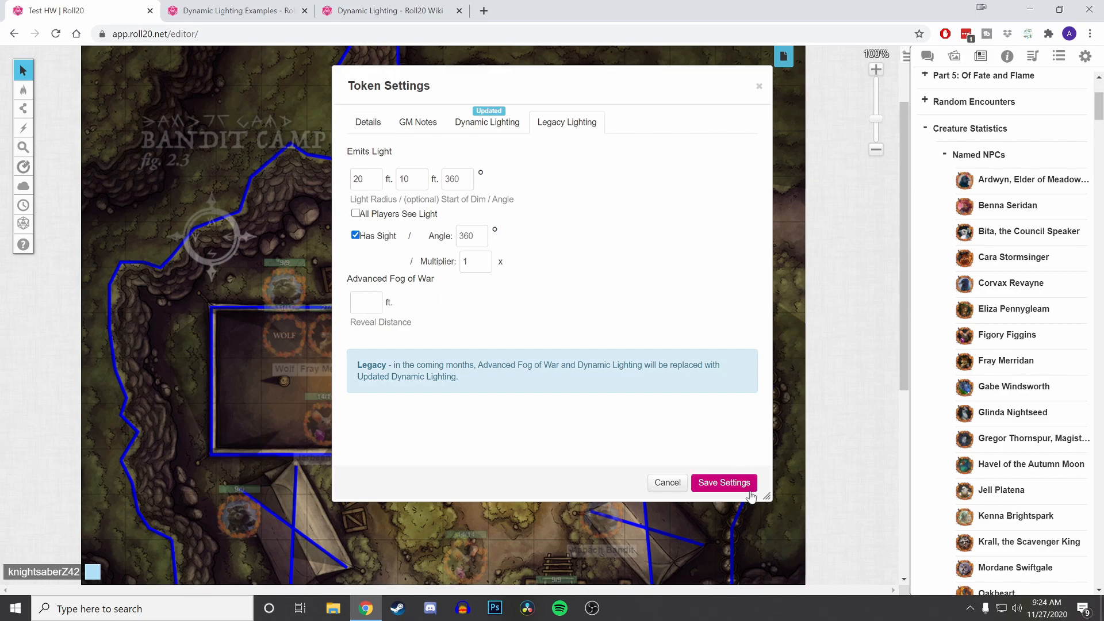
left_click(724, 483)
key("ctrl+l")
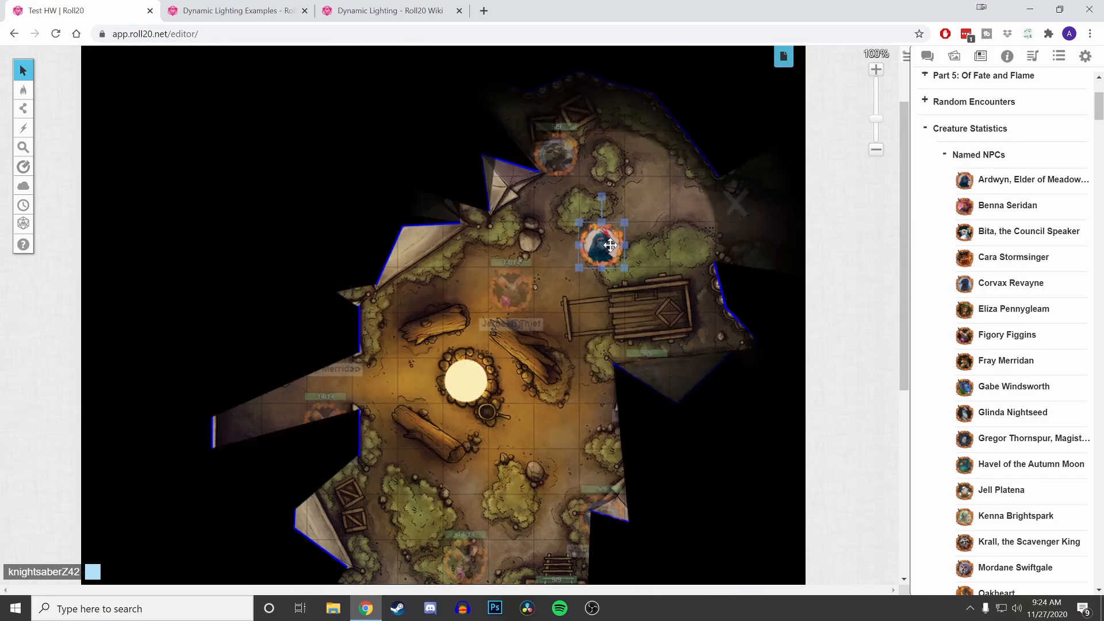
- Remove the light source token from the campfire at the center of the Bandit Camp
mouse_move(610, 245)
left_mouse_down()
mouse_move(648, 209)
mouse_move(622, 238)
left_mouse_up()
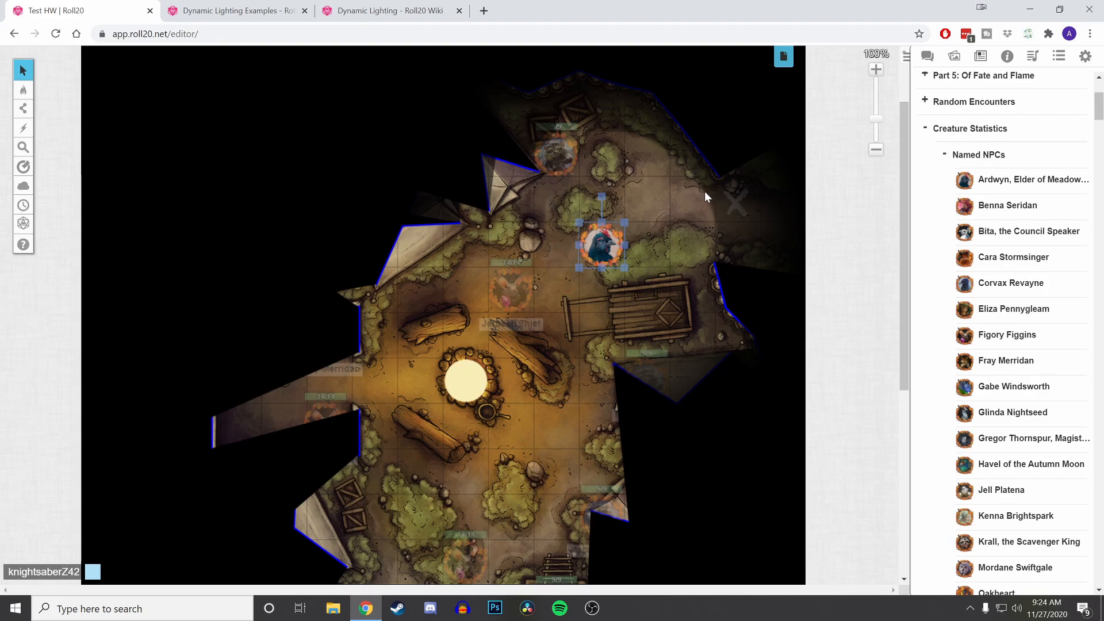
mouse_move(467, 380)
left_mouse_down()
mouse_move(374, 381)
mouse_move(472, 389)
left_mouse_up()
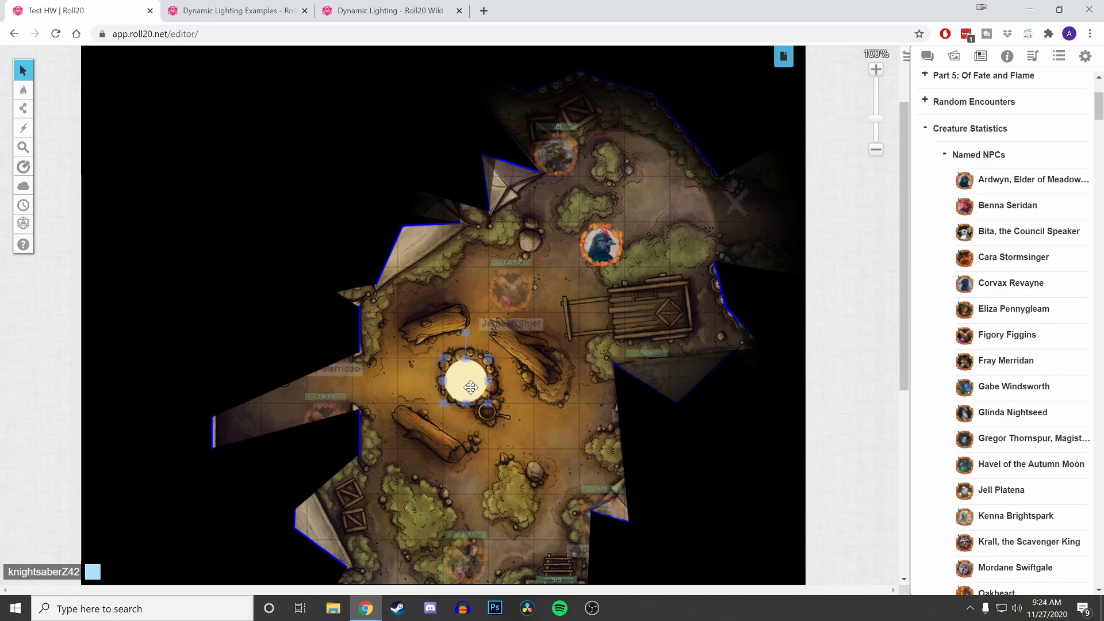
right_click(472, 389)
mouse_move(492, 374)
left_click(550, 387)
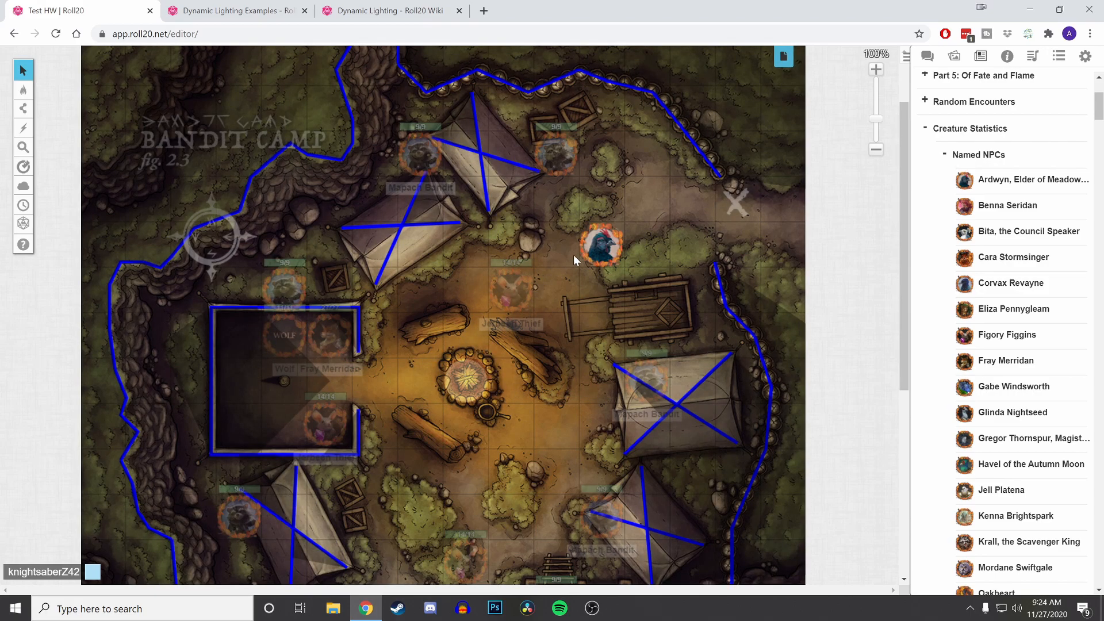
- Preview the Ardwyn token's line of sight without the campfire light, moving the token one square east
left_click(601, 248)
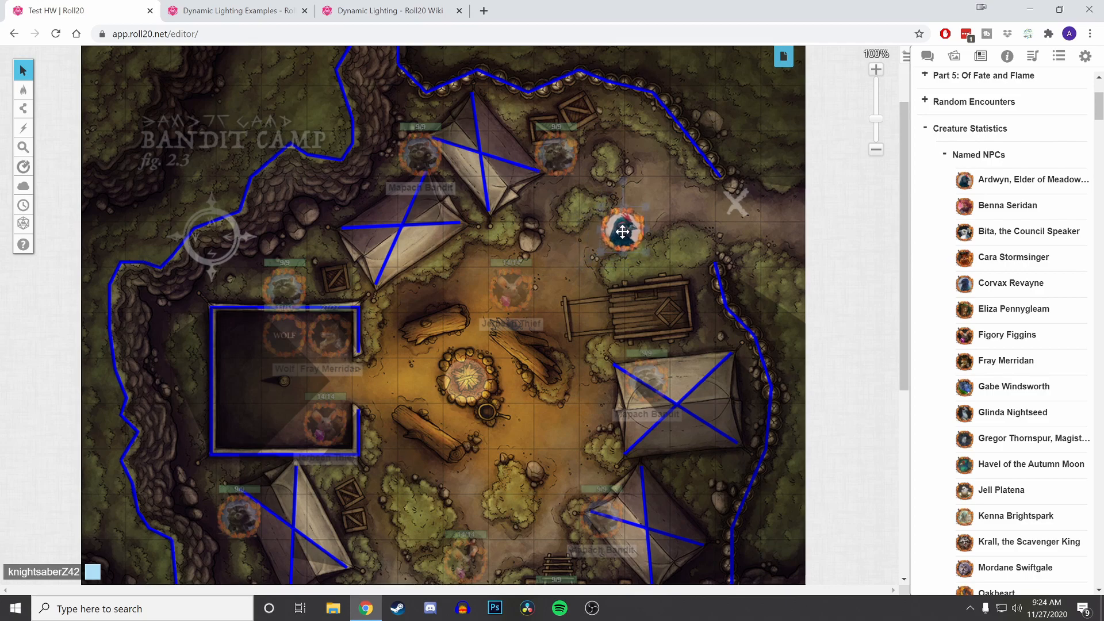
key("ctrl+l")
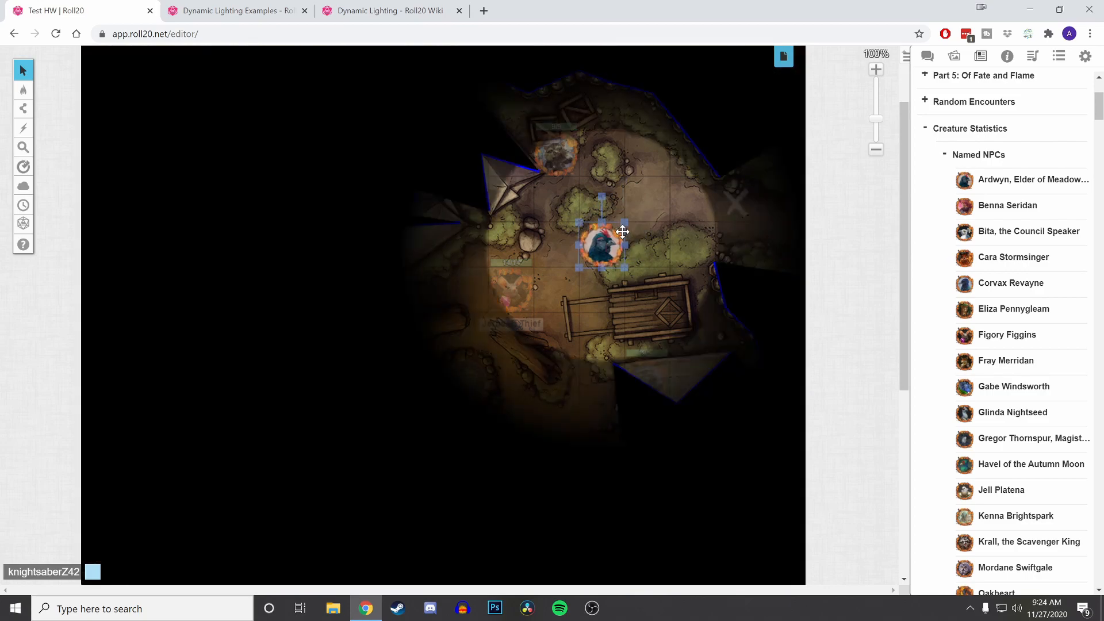
mouse_move(609, 244)
left_mouse_down()
mouse_move(645, 209)
mouse_move(602, 247)
left_mouse_up()
left_click_drag(607, 253, 648, 246)
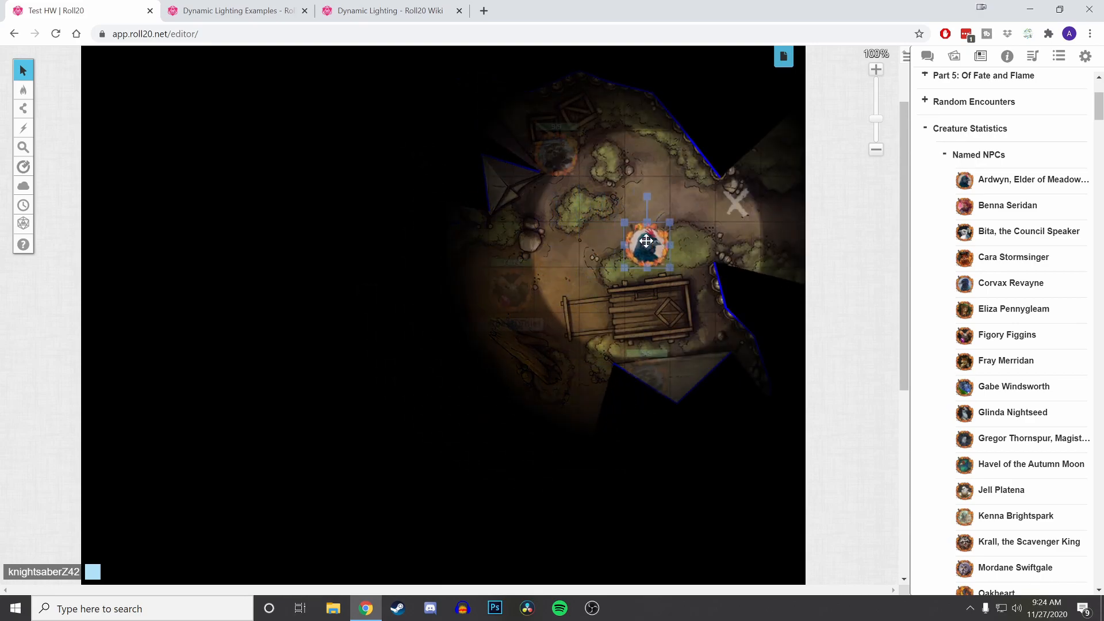
left_click(694, 238)
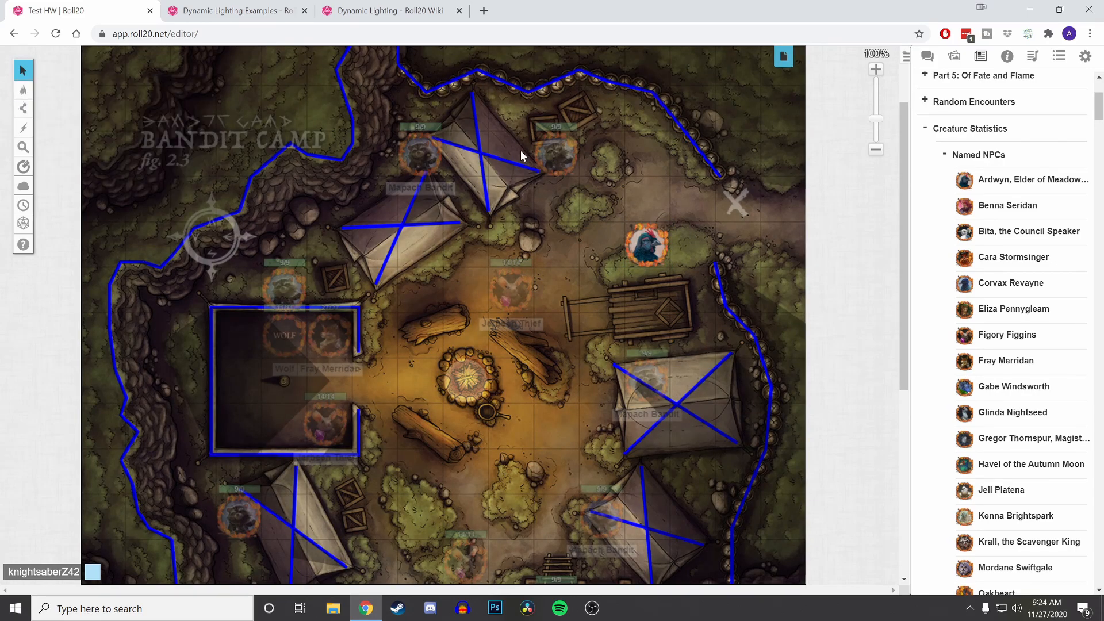
- Draw a magenta horizontal Polygon/Line barrier about two squares long on the Dynamic Lighting layer, just north of the Ardwyn token
mouse_move(23, 89)
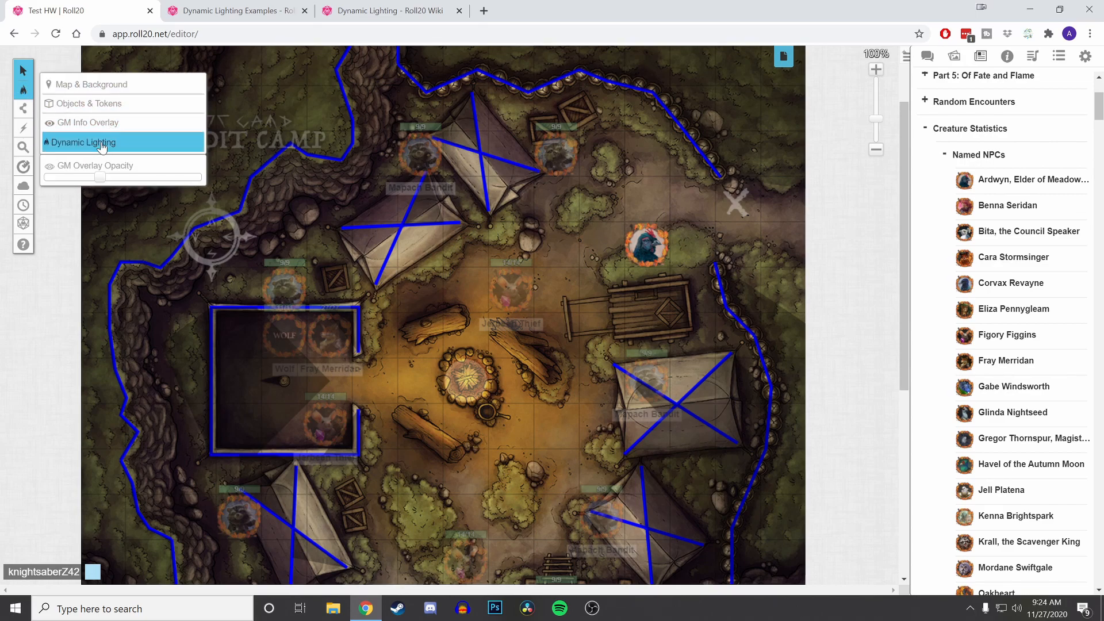
mouse_move(23, 108)
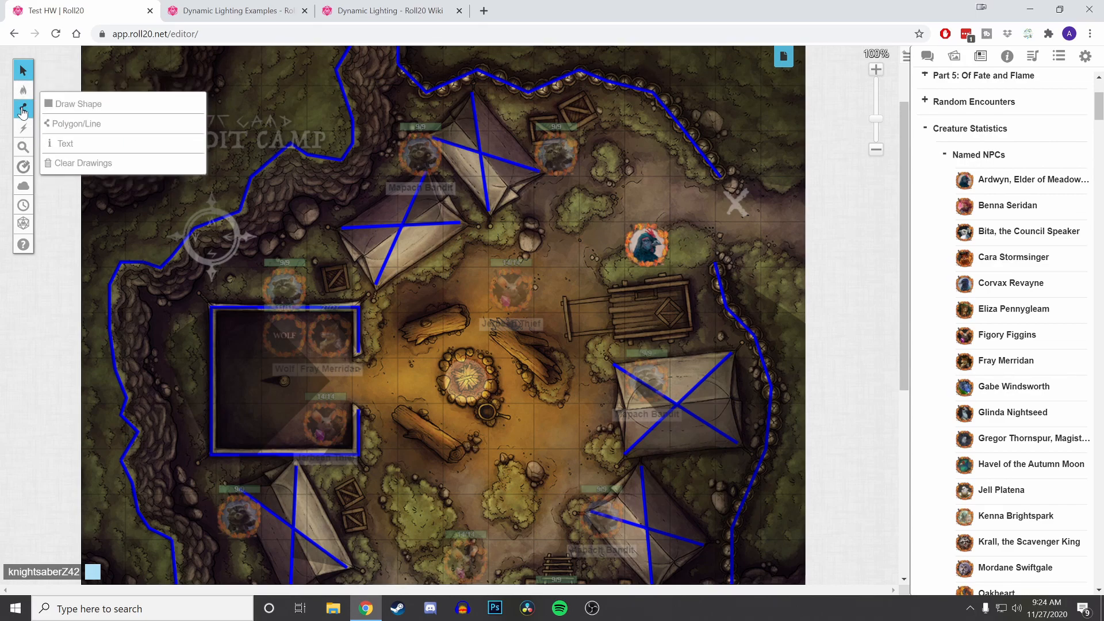
left_click(90, 130)
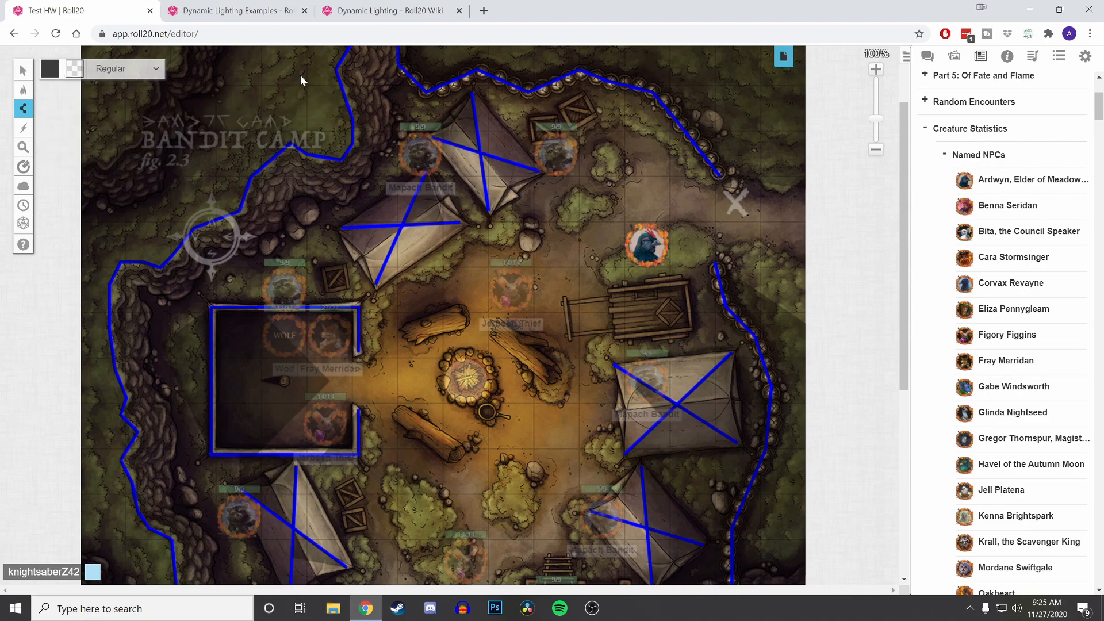
left_click(49, 68)
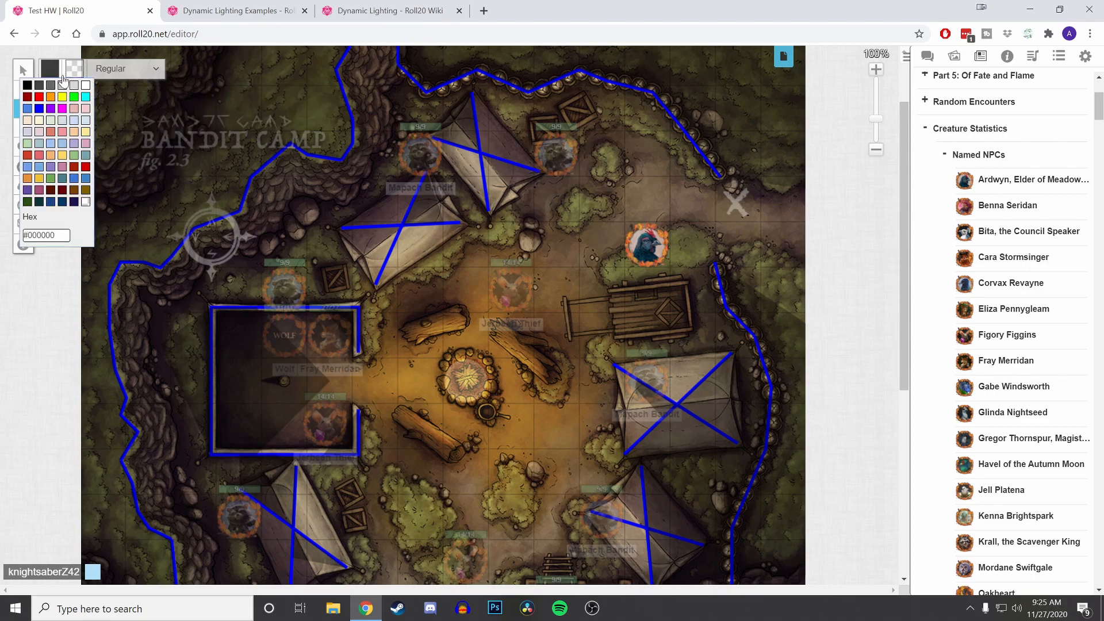
left_click(62, 108)
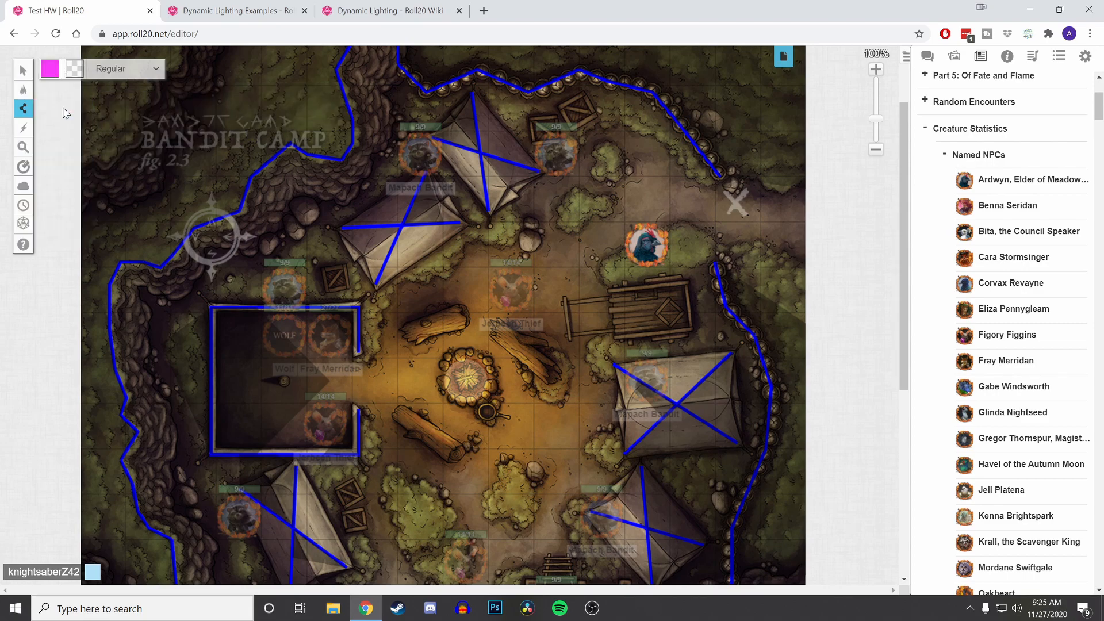
left_click(670, 175)
left_click(580, 175)
- Preview the Ardwyn token's line of sight against the magenta barrier
mouse_move(23, 89)
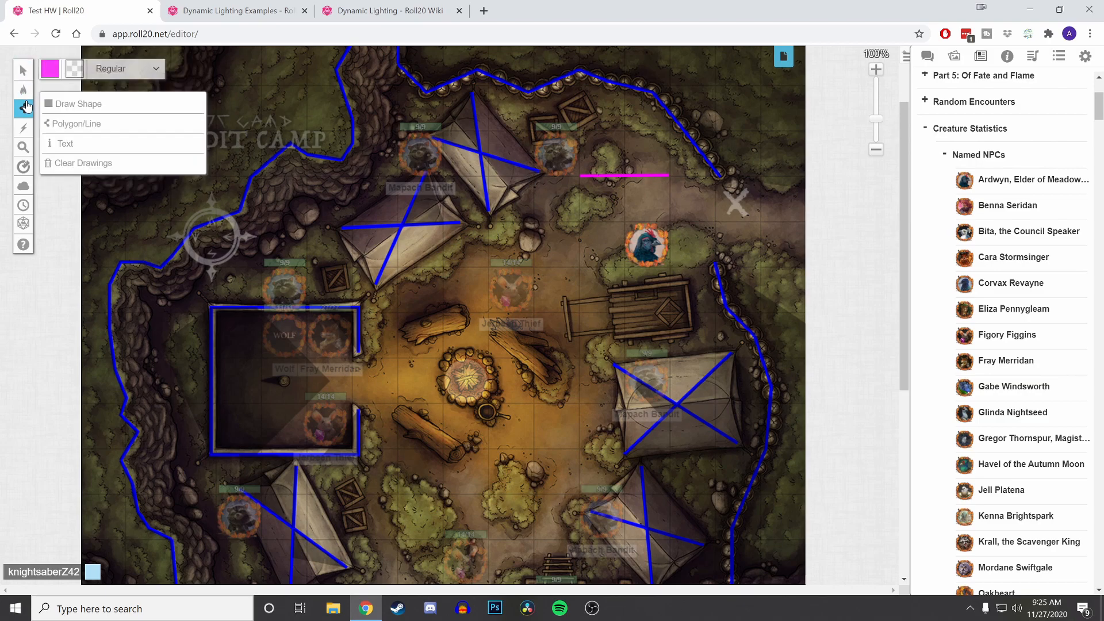
left_click(23, 69)
left_click(630, 235)
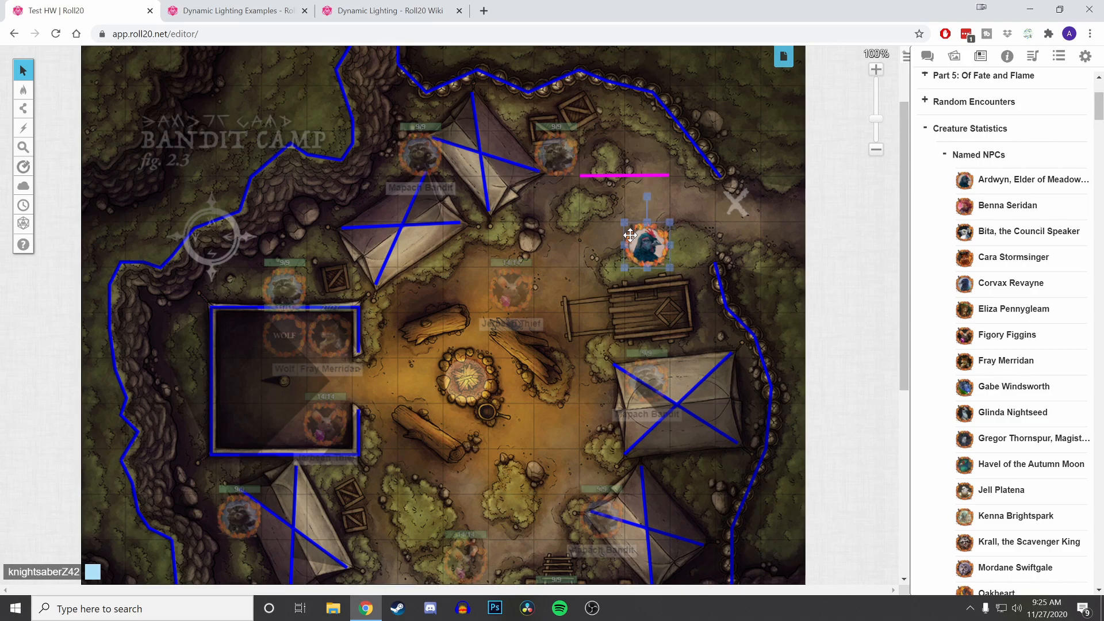
key("ctrl+l")
mouse_move(630, 235)
left_mouse_down()
mouse_move(605, 198)
mouse_move(642, 206)
mouse_move(644, 243)
mouse_move(648, 151)
mouse_move(661, 217)
mouse_move(647, 244)
left_mouse_up()
- Delete the magenta barrier line north of the Ardwyn token
left_click(635, 175)
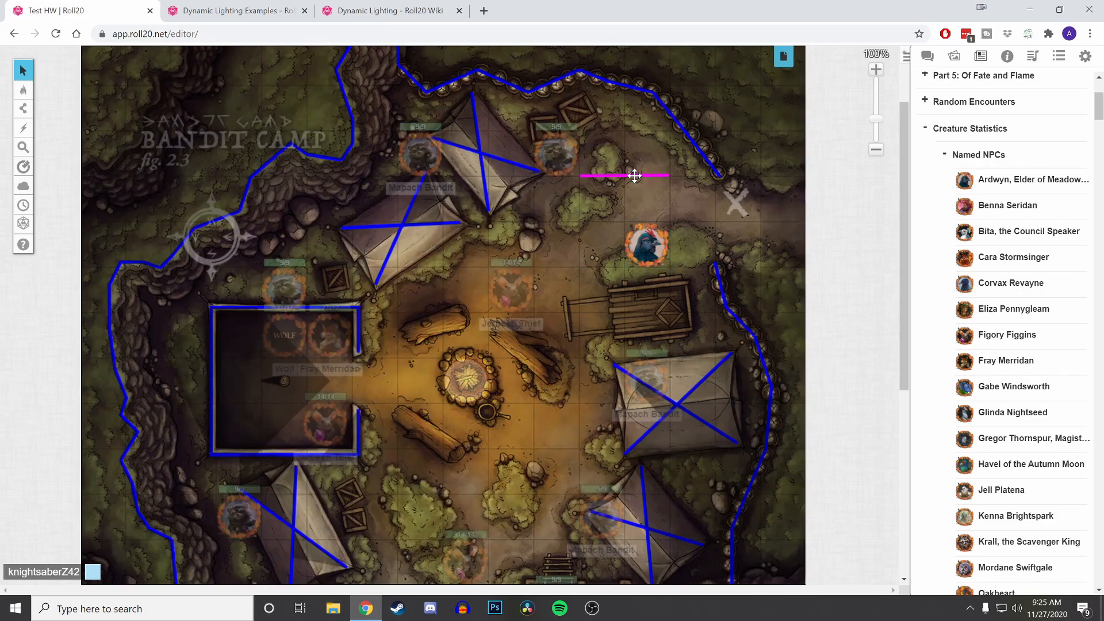
left_click(635, 176)
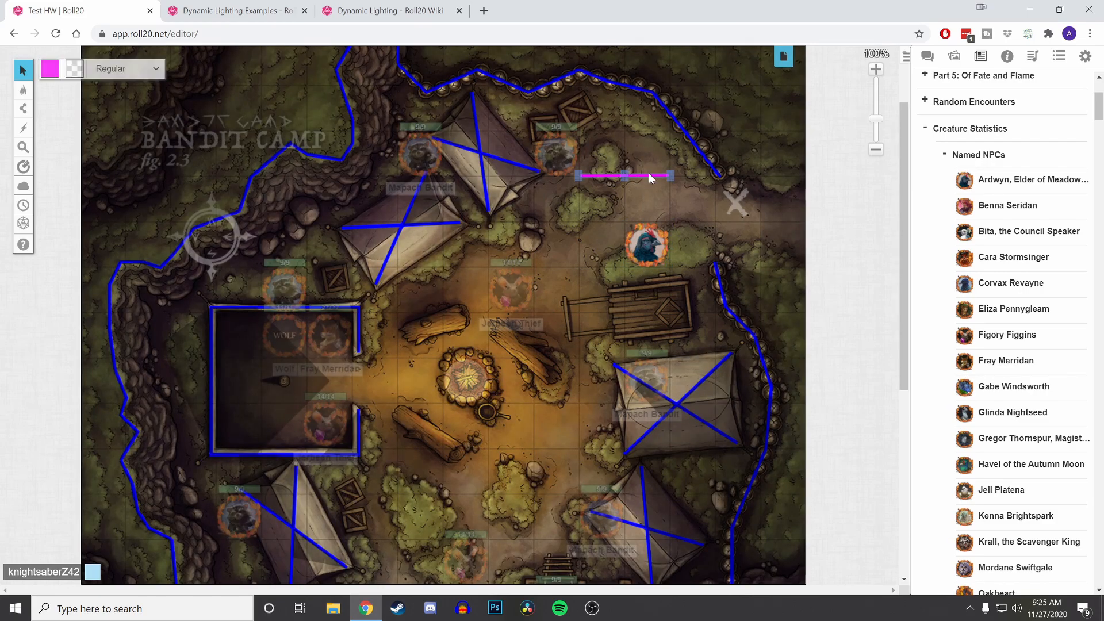
key("Delete")
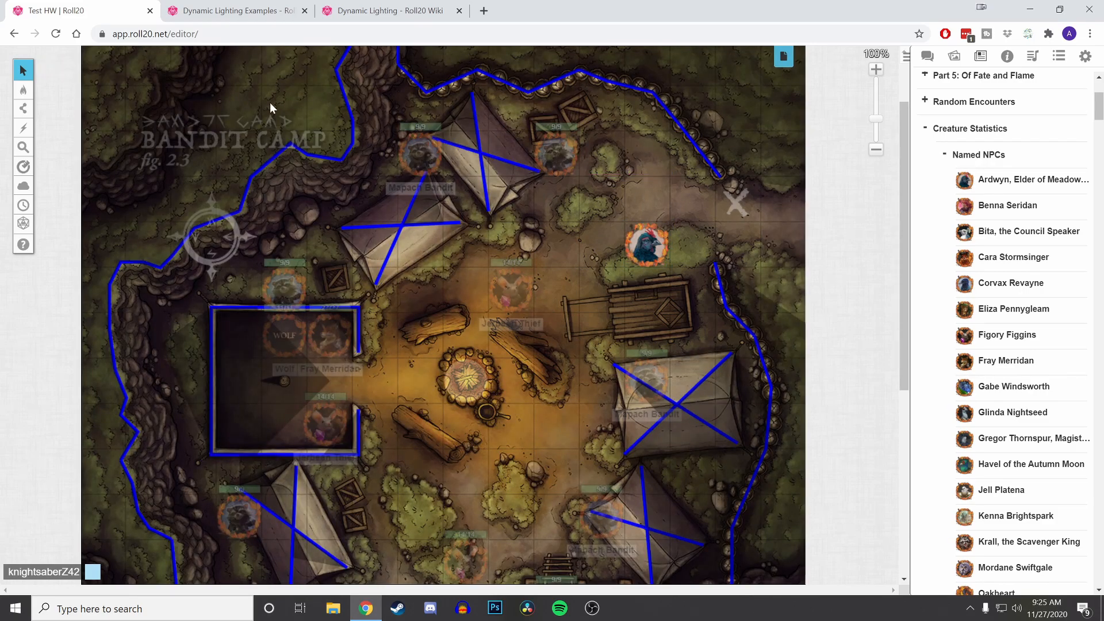
- Switch to the Dynamic Lighting Examples wiki page and review its introduction and contents list
left_click(229, 10)
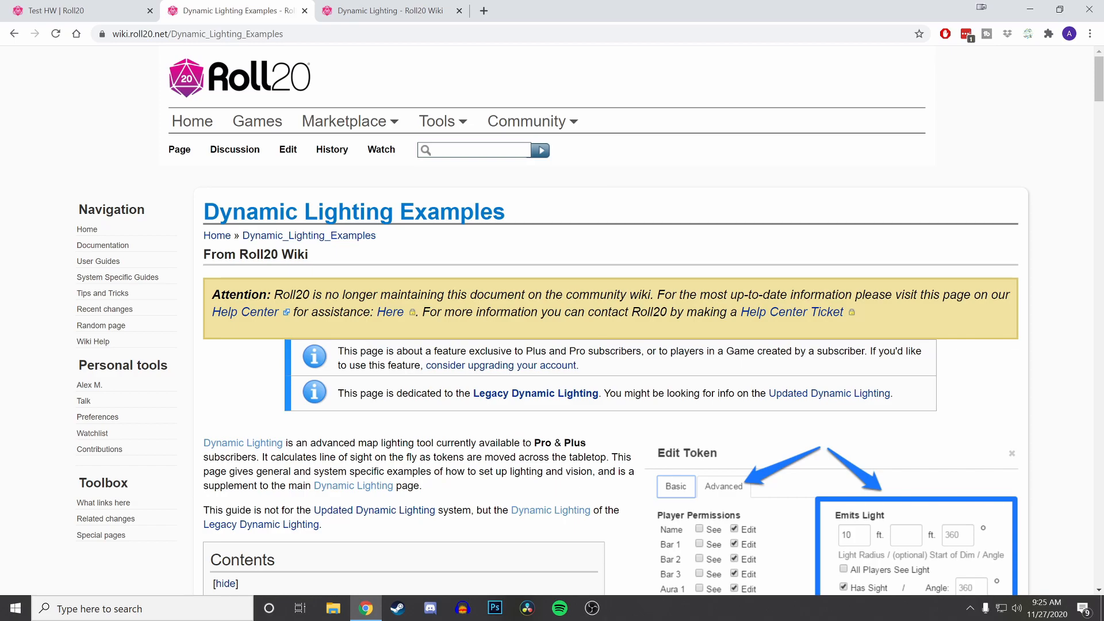
scroll(494, 339, "down", 5)
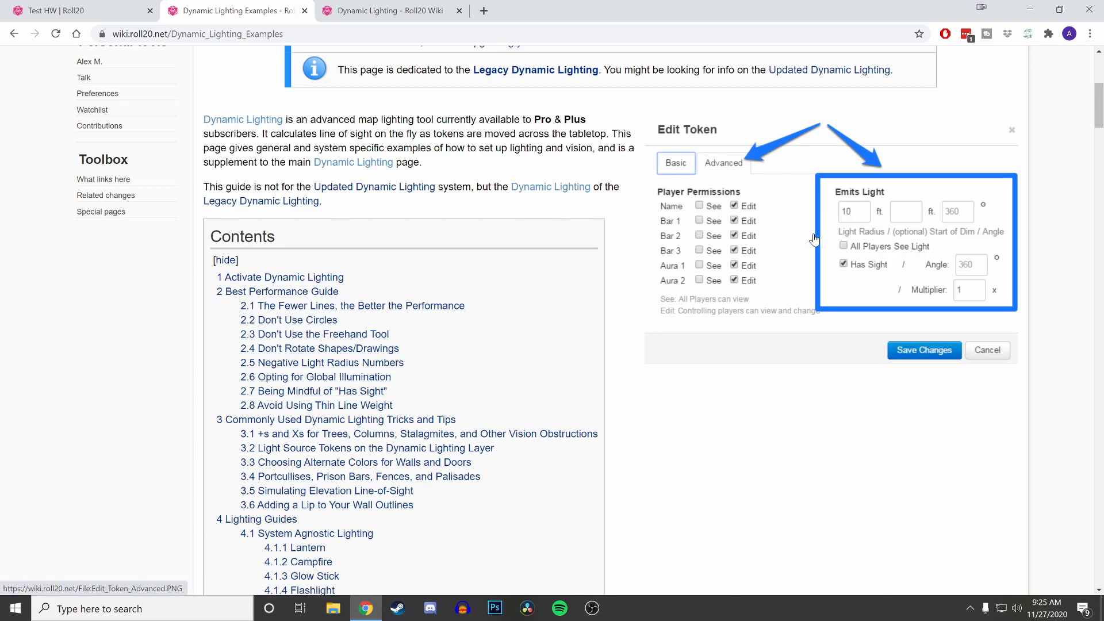
scroll(812, 320, "up", 3)
scroll(812, 320, "down", 2)
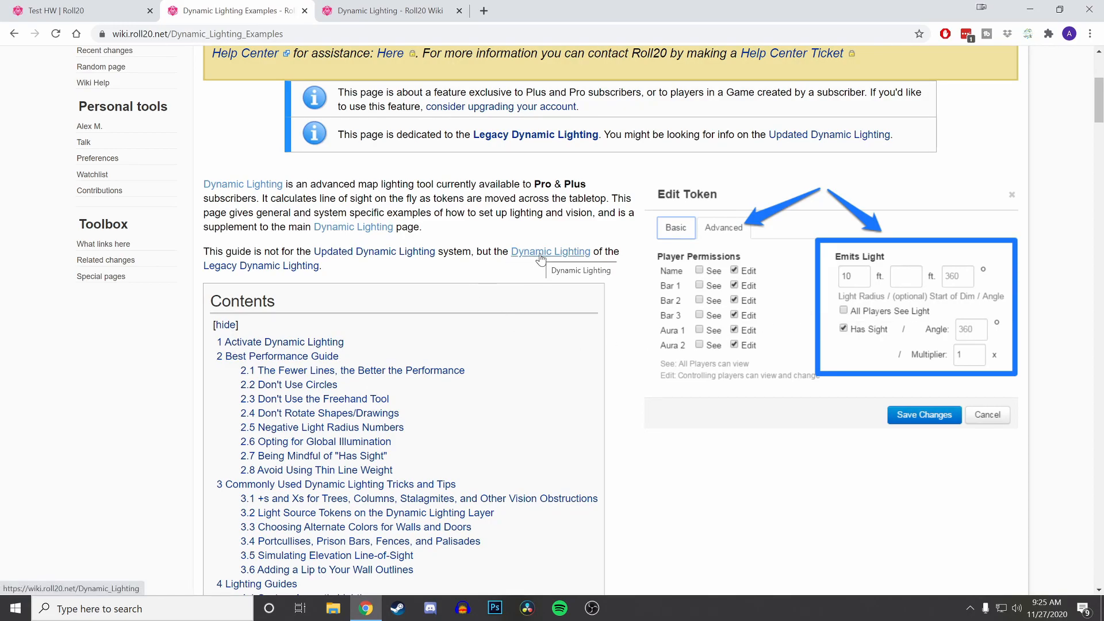
scroll(507, 291, "down", 2)
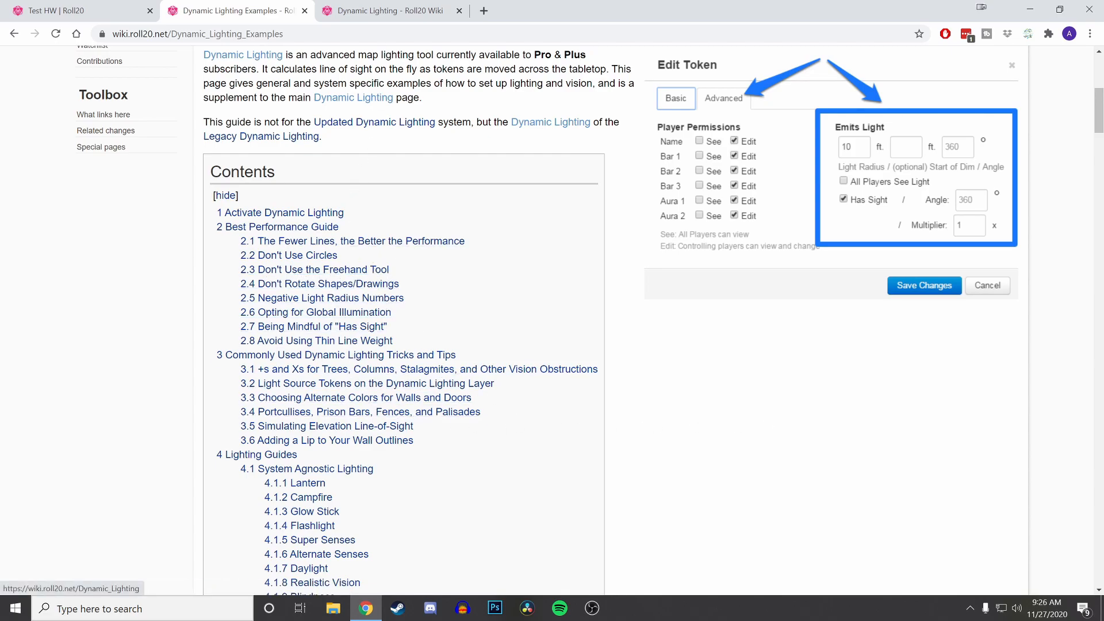
- Open the Dynamic Lighting wiki page and skim its sections from The Dynamic Lighting Layer through Troubleshooting
left_click(391, 10)
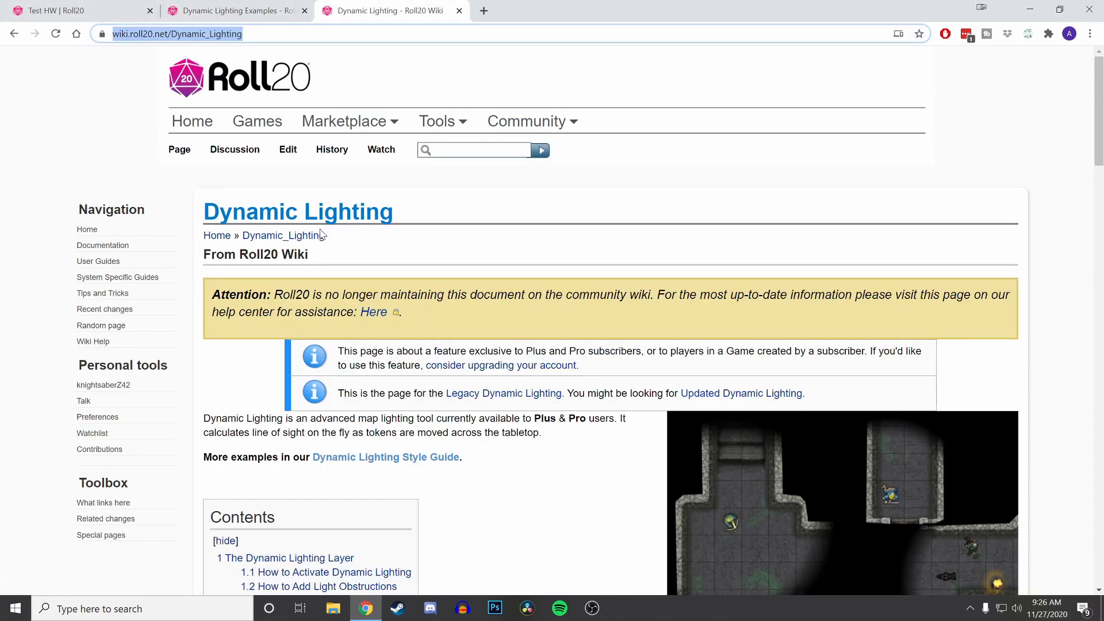
scroll(464, 382, "down", 2)
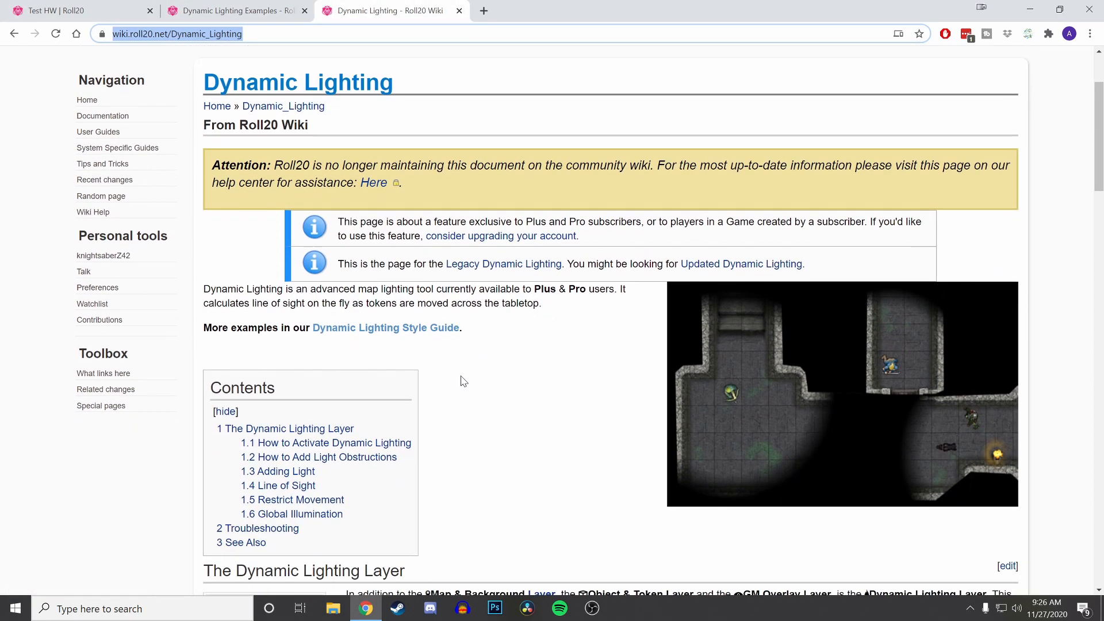
scroll(464, 381, "down", 3)
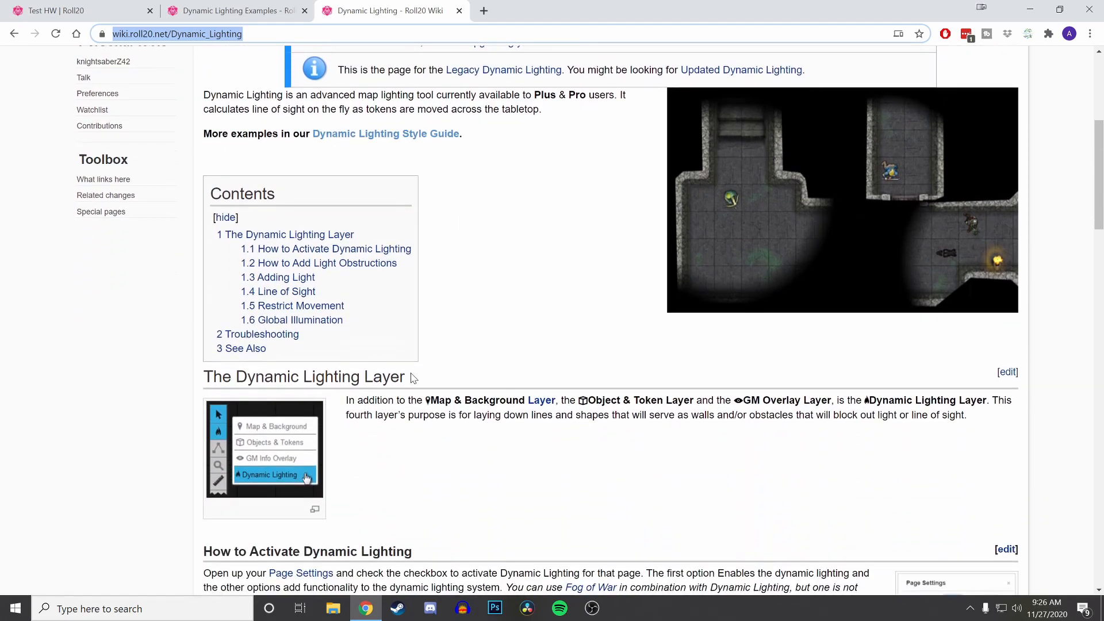
scroll(491, 446, "down", 2)
scroll(491, 446, "down", 3)
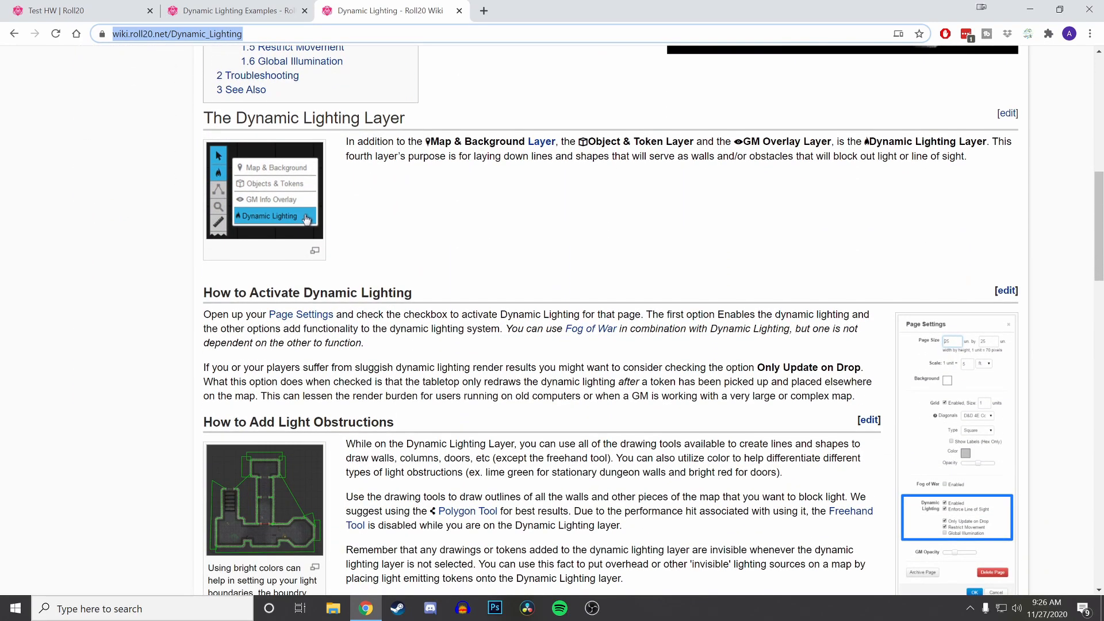
scroll(552, 320, "down", 2)
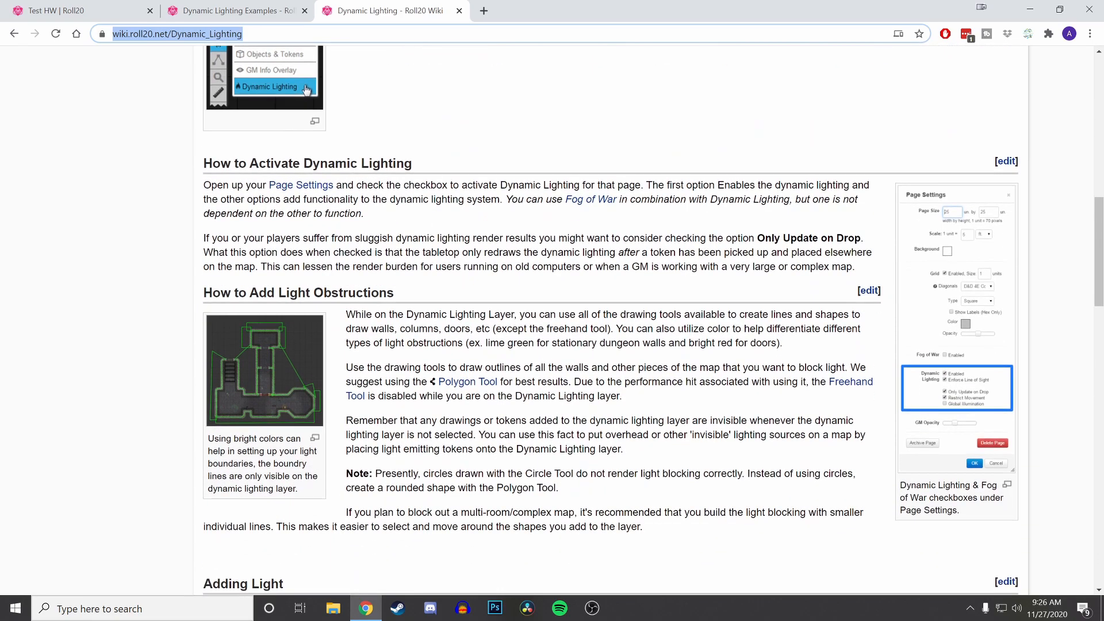
scroll(563, 454, "down", 8)
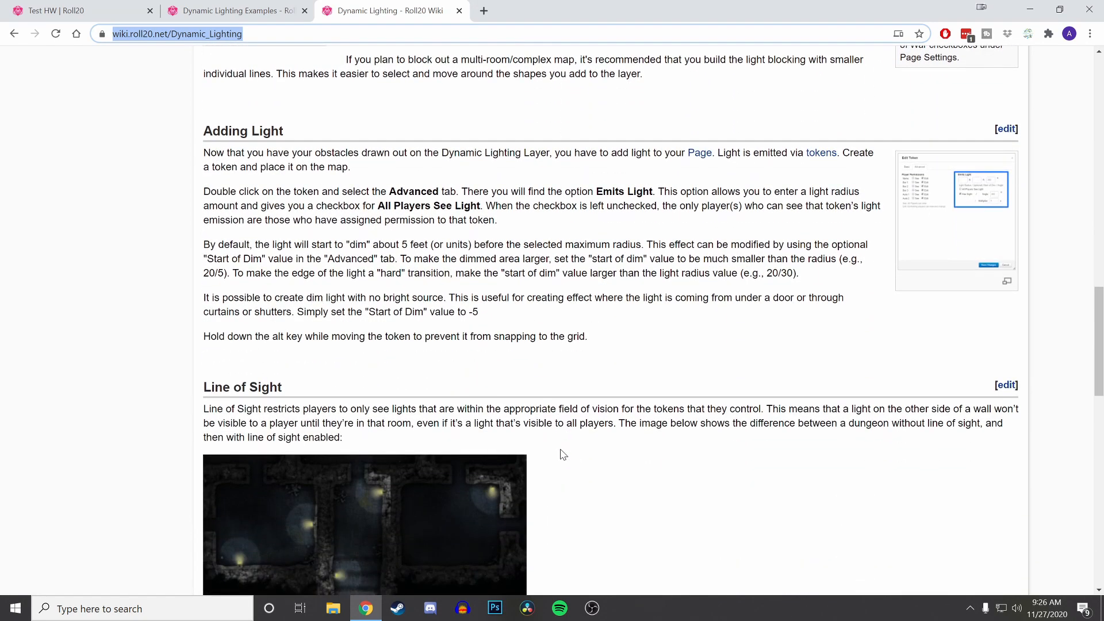
scroll(561, 452, "down", 4)
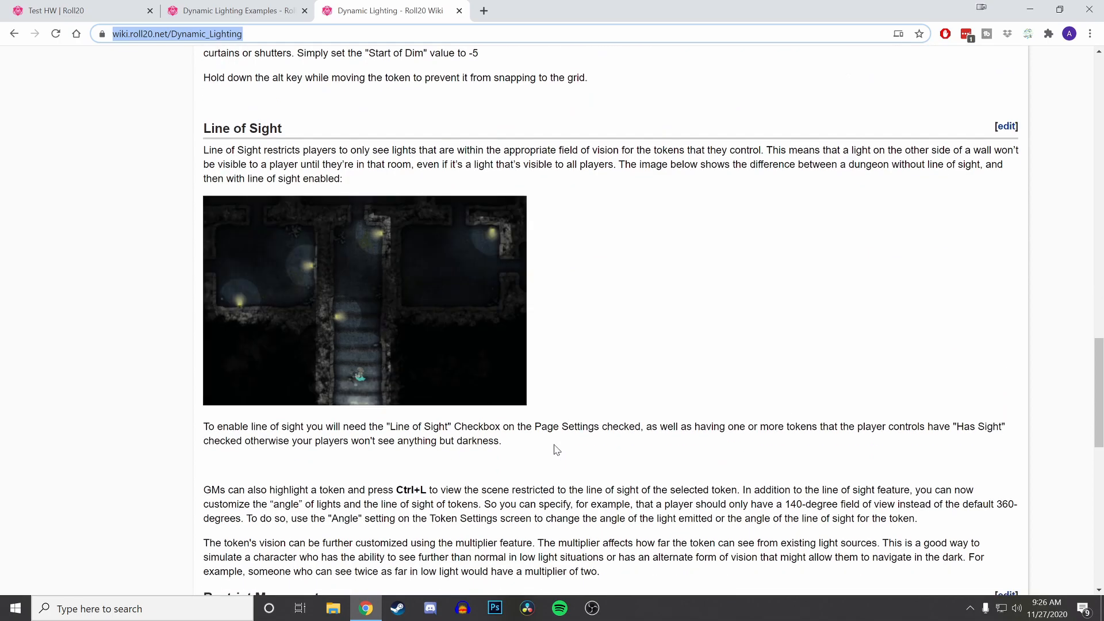
scroll(556, 450, "down", 6)
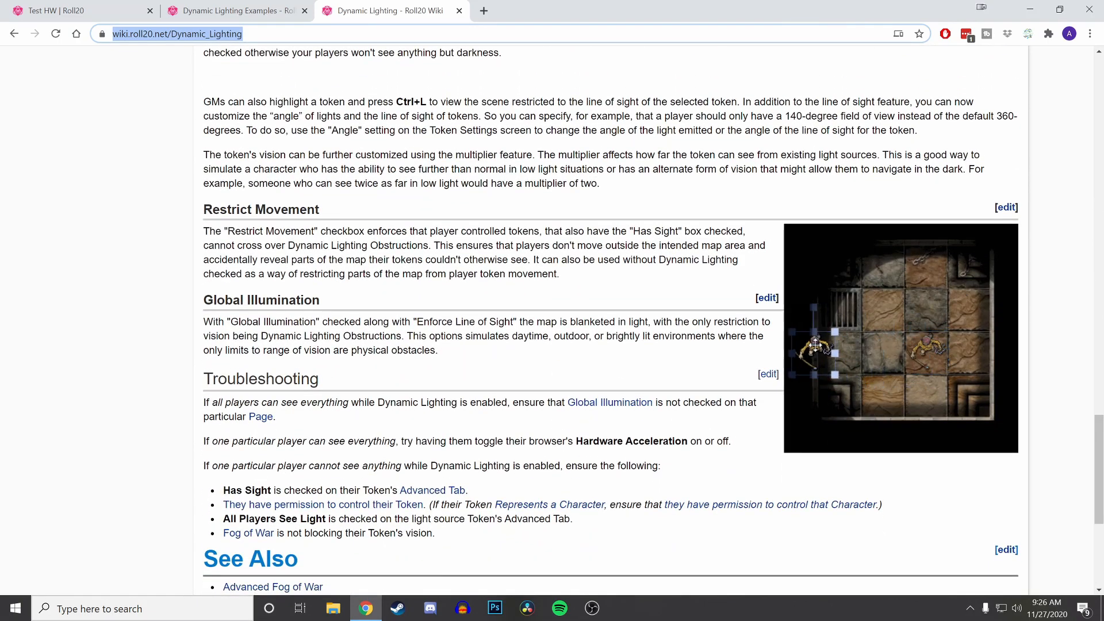
scroll(500, 363, "up", 13)
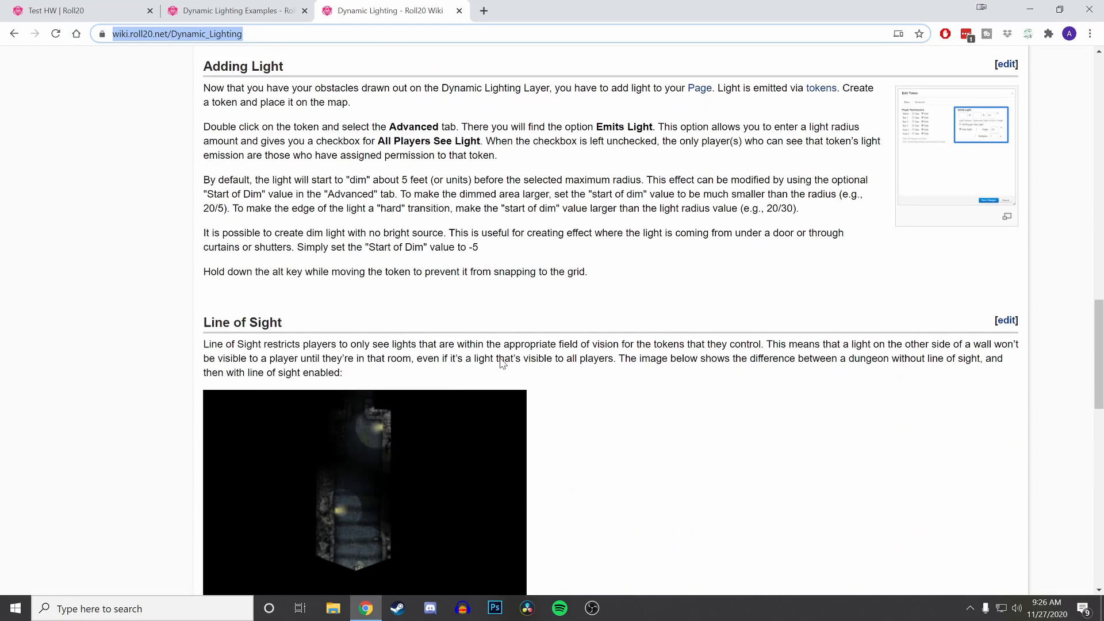
scroll(503, 364, "up", 20)
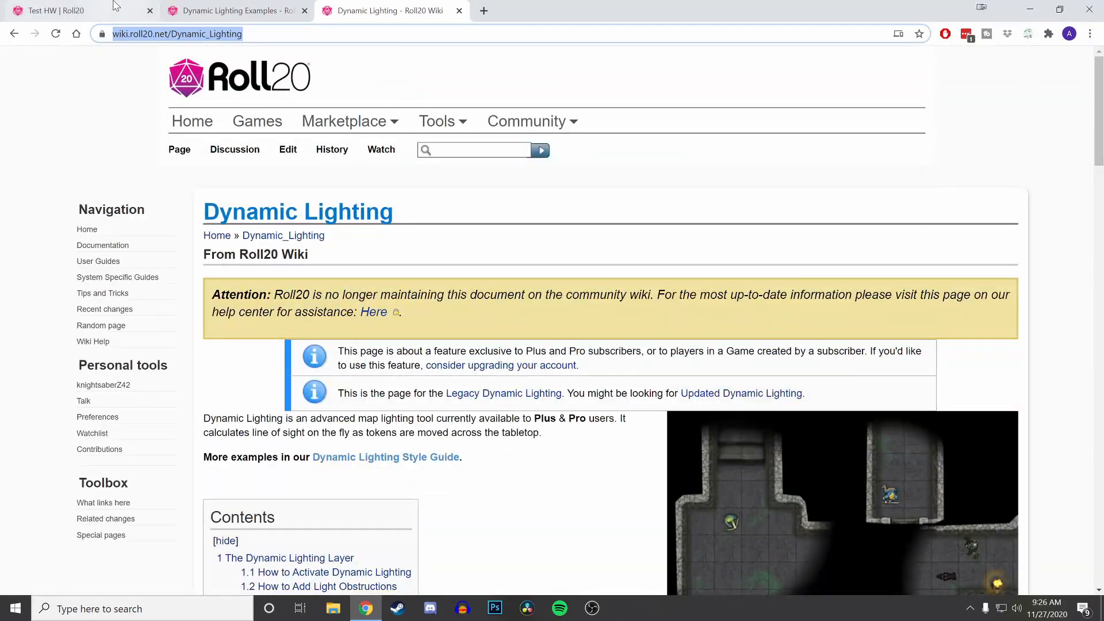
- Return to the Test HW game and delete the Ardwyn token from the Bandit Camp map
left_click(115, 10)
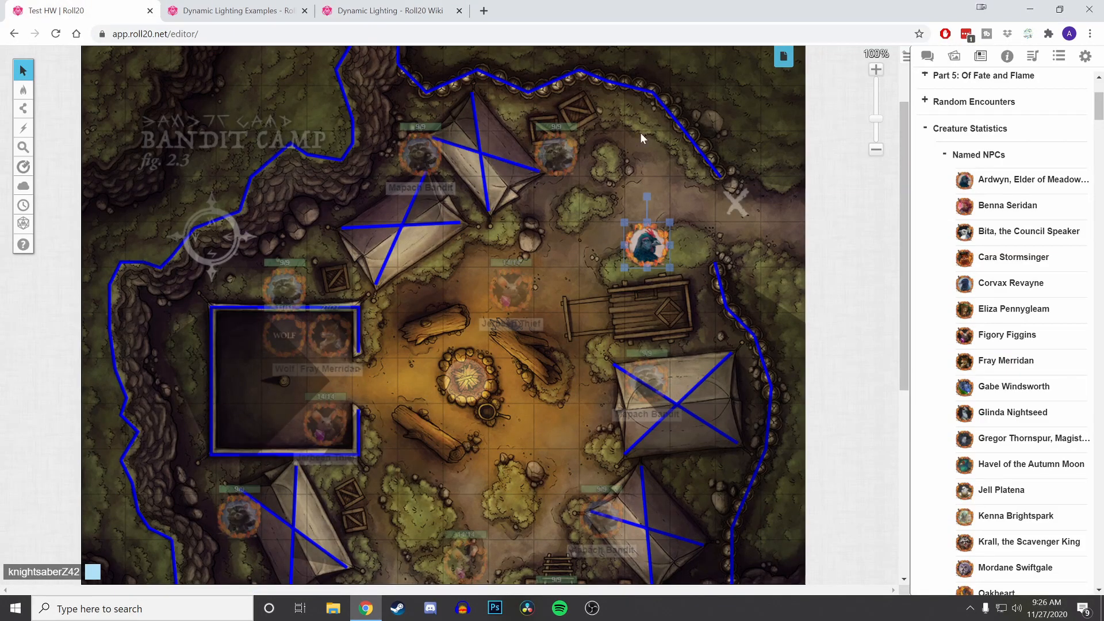
key("Delete")
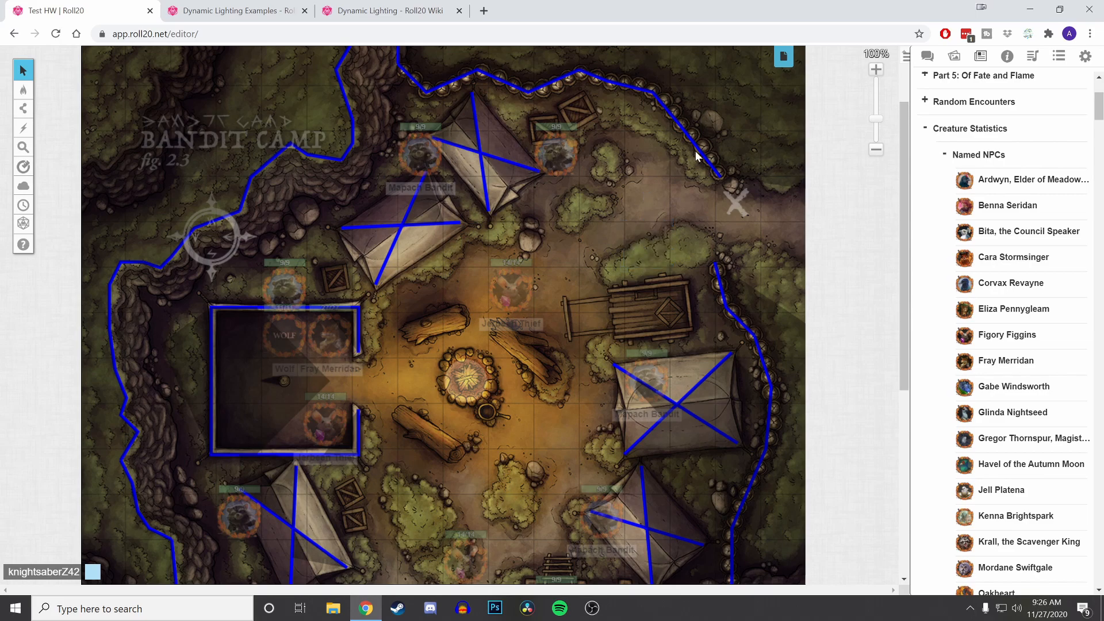
- Turn off legacy Dynamic Lighting in the Bandit Camp page settings
left_click(783, 60)
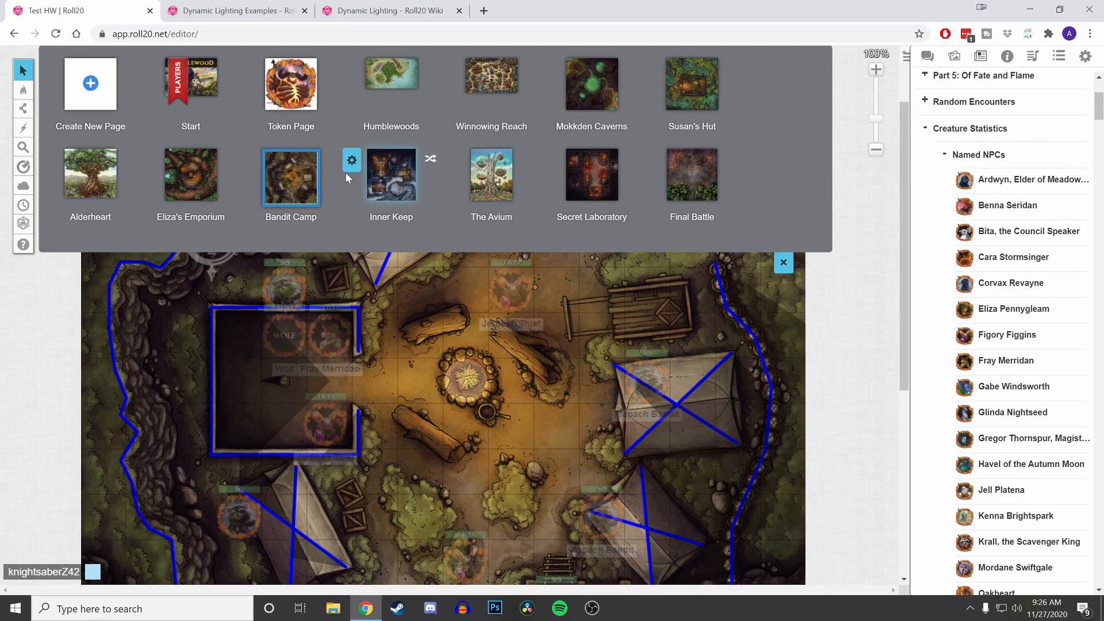
left_click(252, 161)
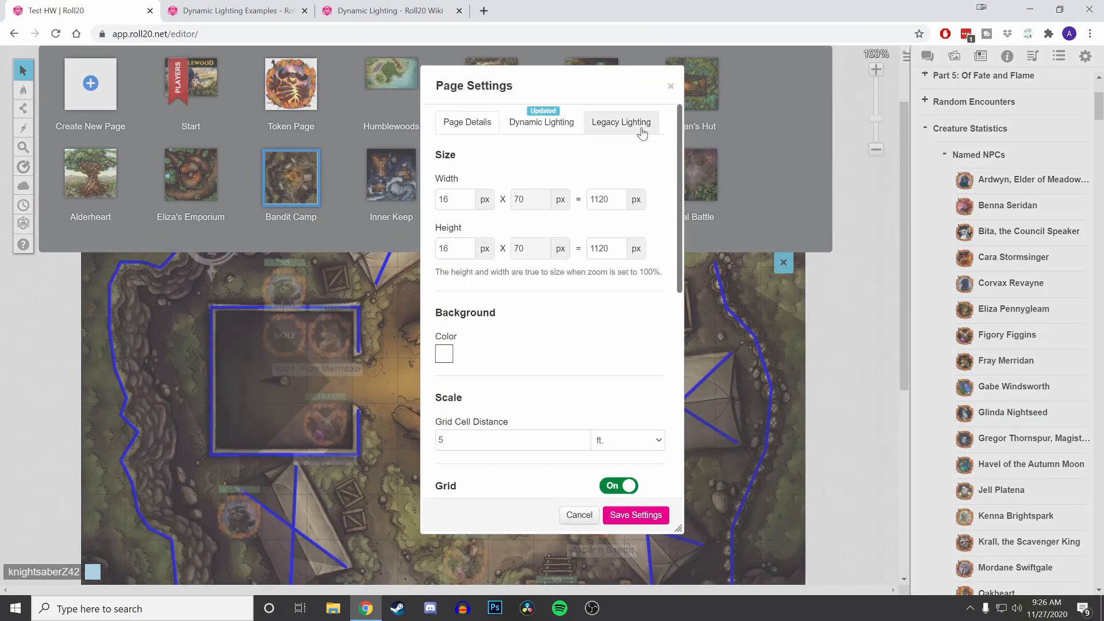
left_click(601, 137)
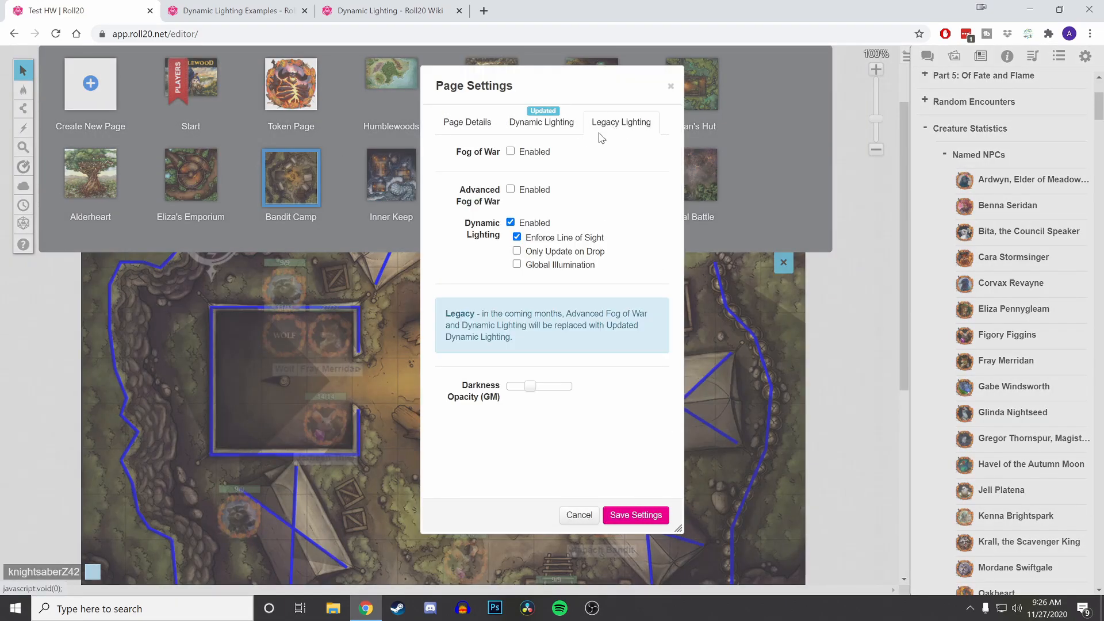
left_click(510, 224)
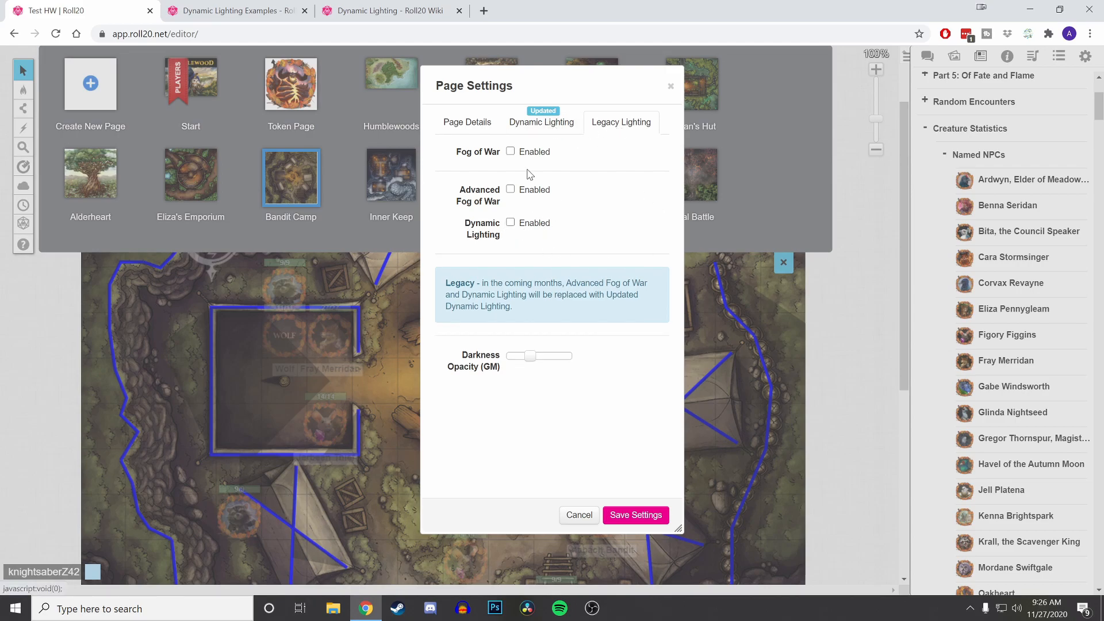
left_click(531, 130)
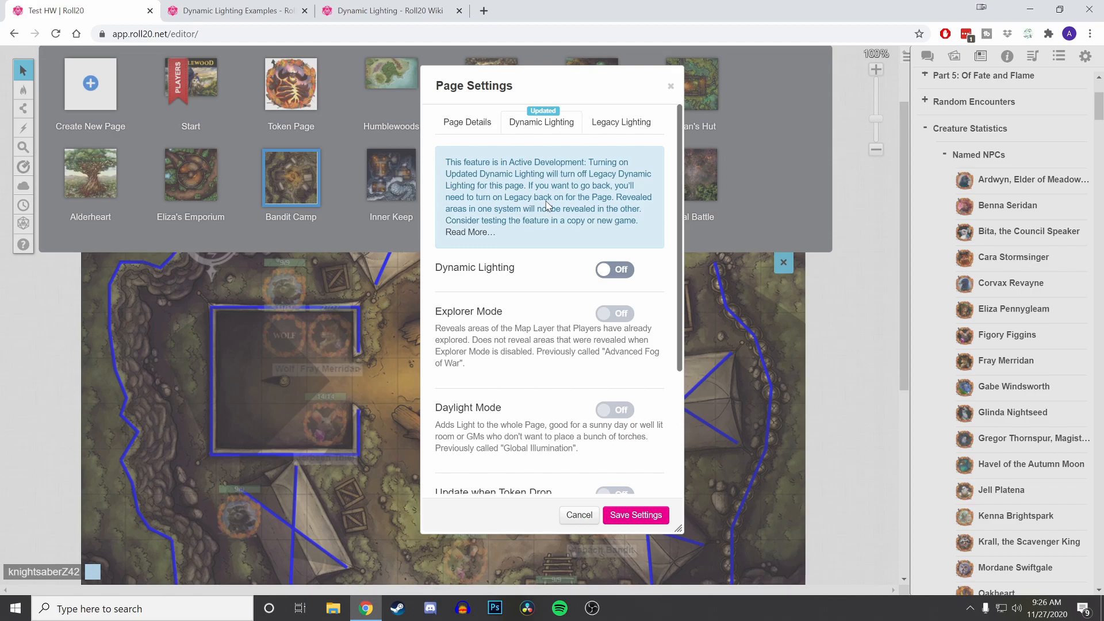
left_click(622, 120)
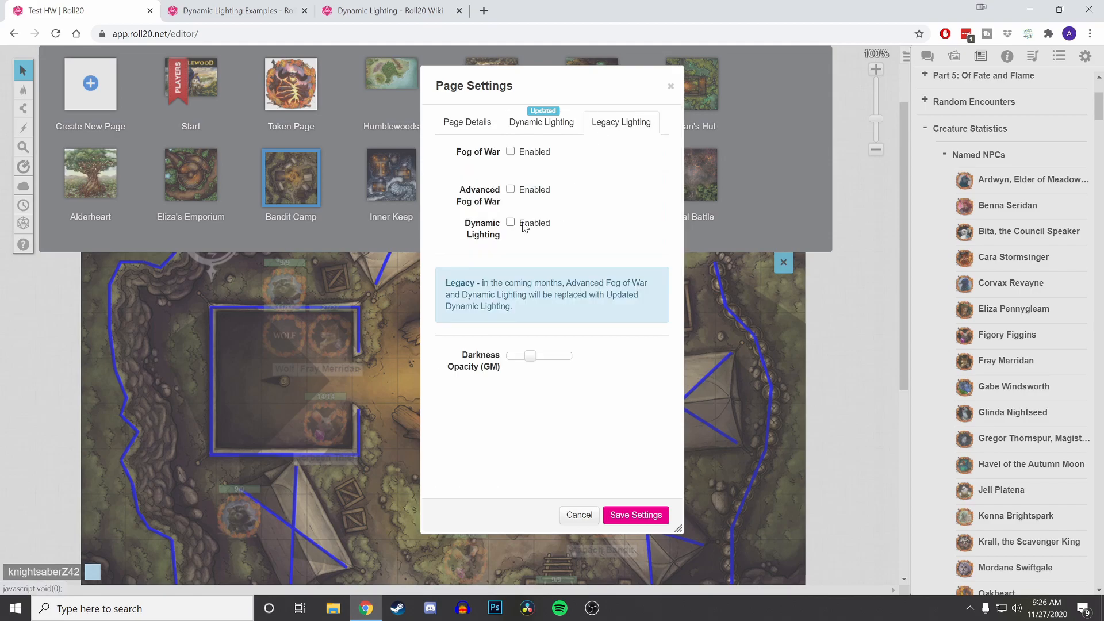
- Turn on the updated Dynamic Lighting for the Bandit Camp page and save the page settings
left_click(542, 120)
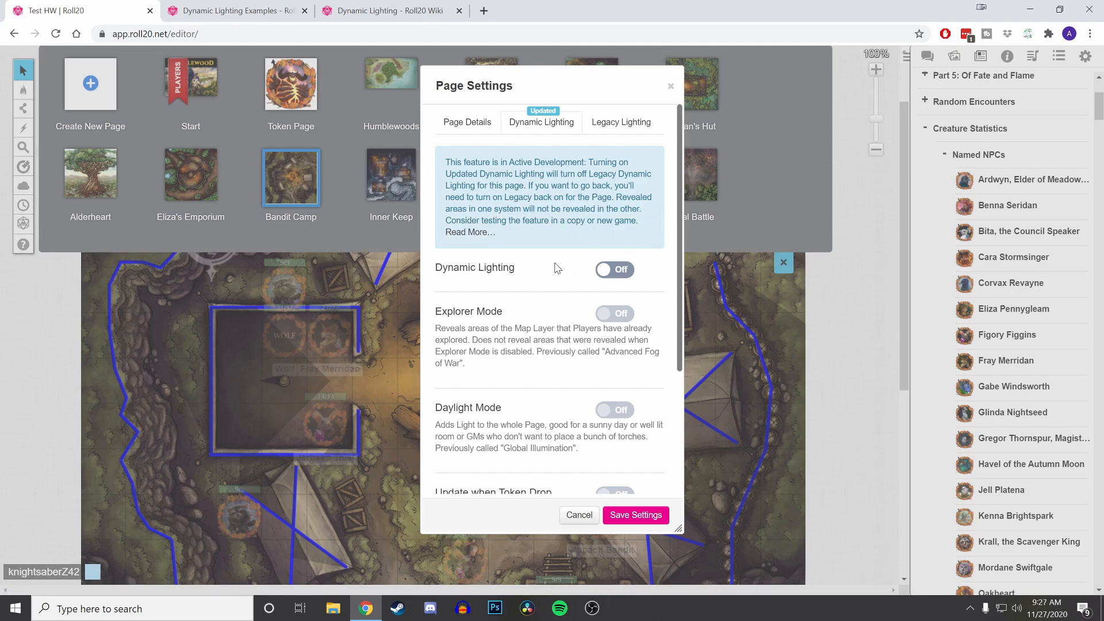
left_click(602, 273)
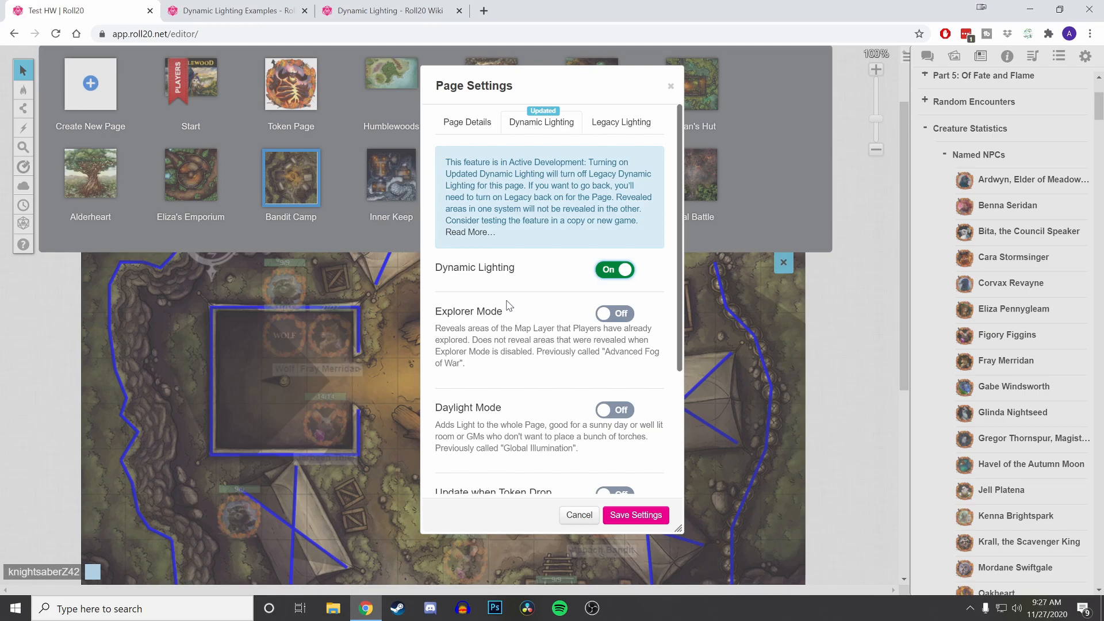
scroll(613, 348, "down", 3)
scroll(611, 345, "up", 3)
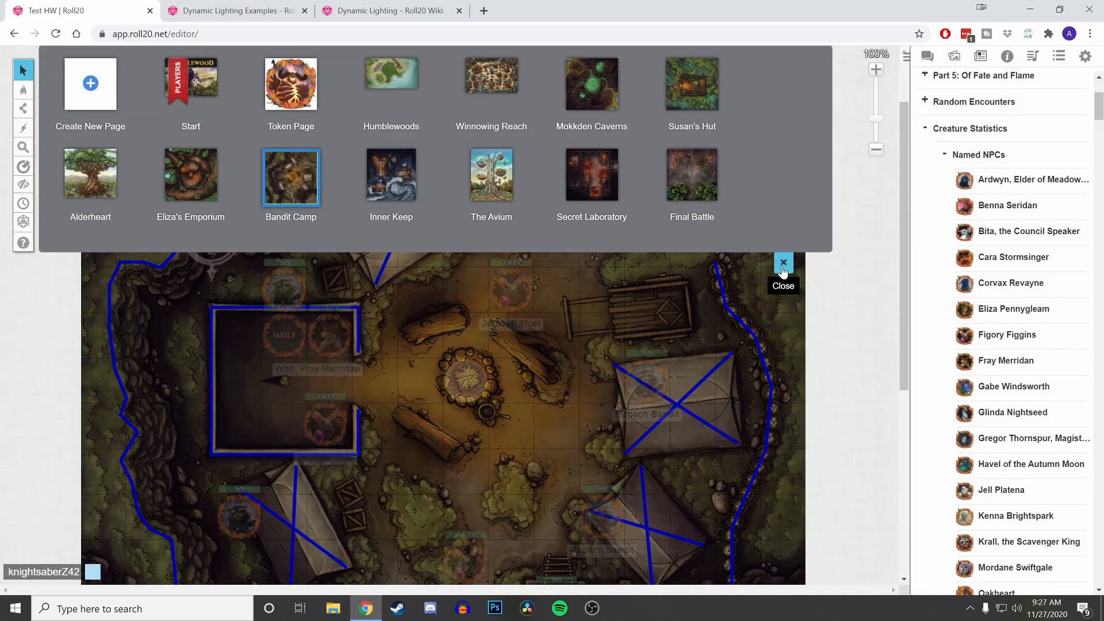
left_click(783, 264)
- Reopen the Bandit Camp page settings and review the updated Dynamic Lighting options down to GM Darkness Opacity
left_click(784, 55)
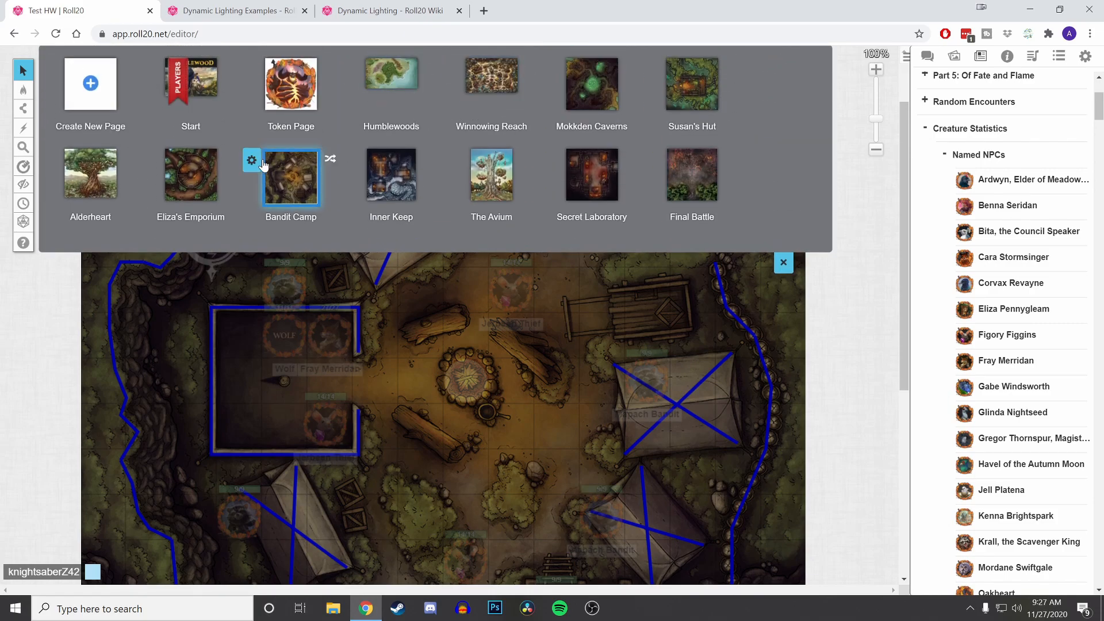
left_click(249, 161)
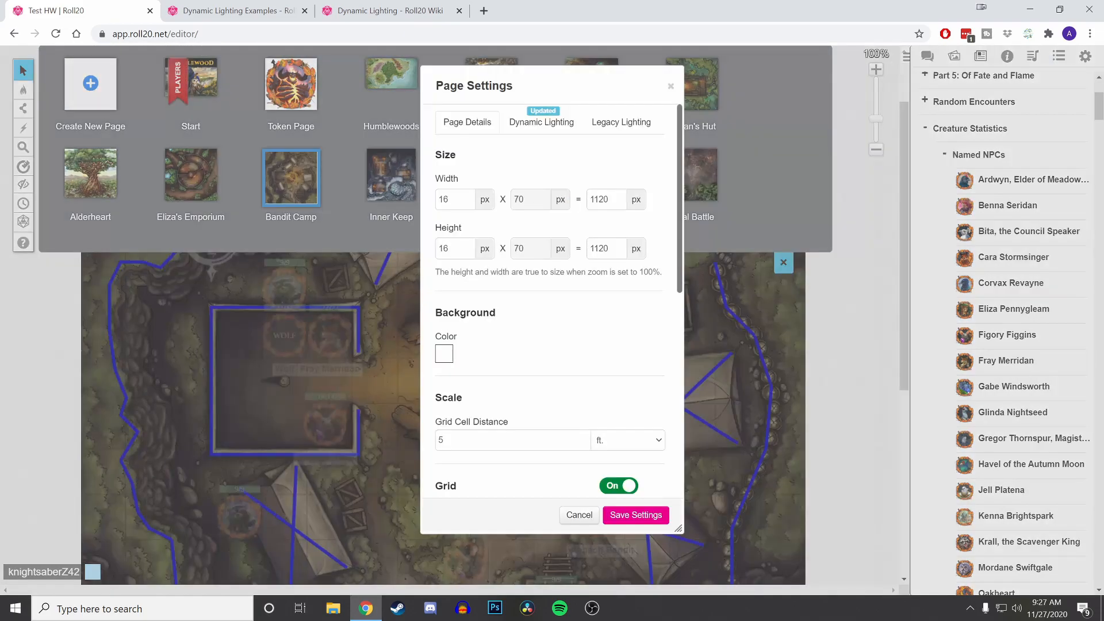
left_click(537, 130)
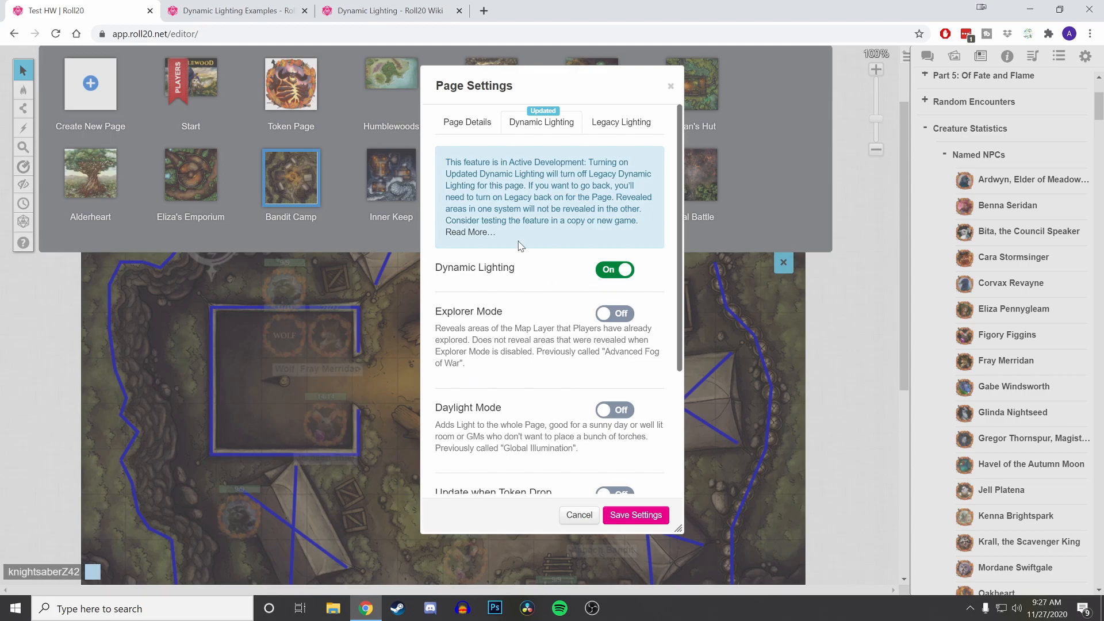
scroll(477, 316, "down", 3)
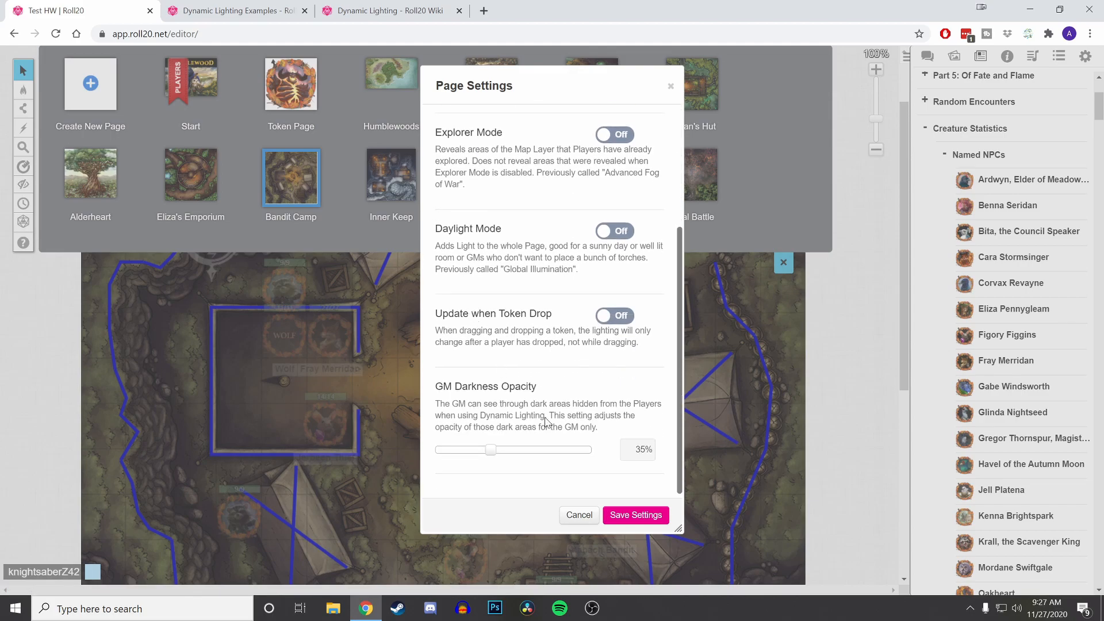
scroll(539, 443, "up", 3)
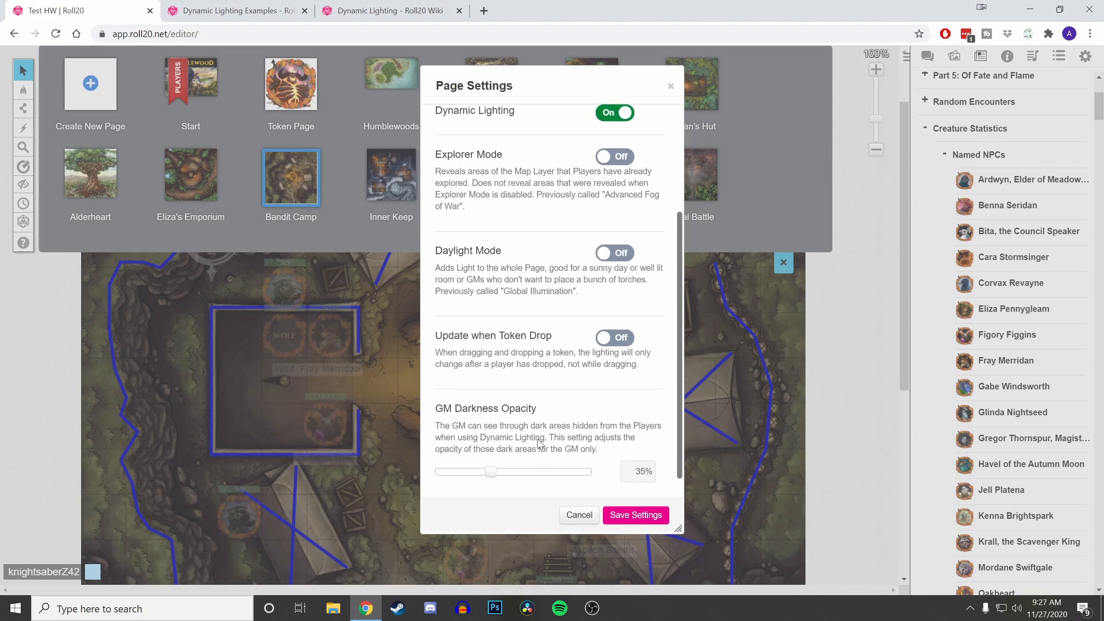
scroll(540, 443, "down", 3)
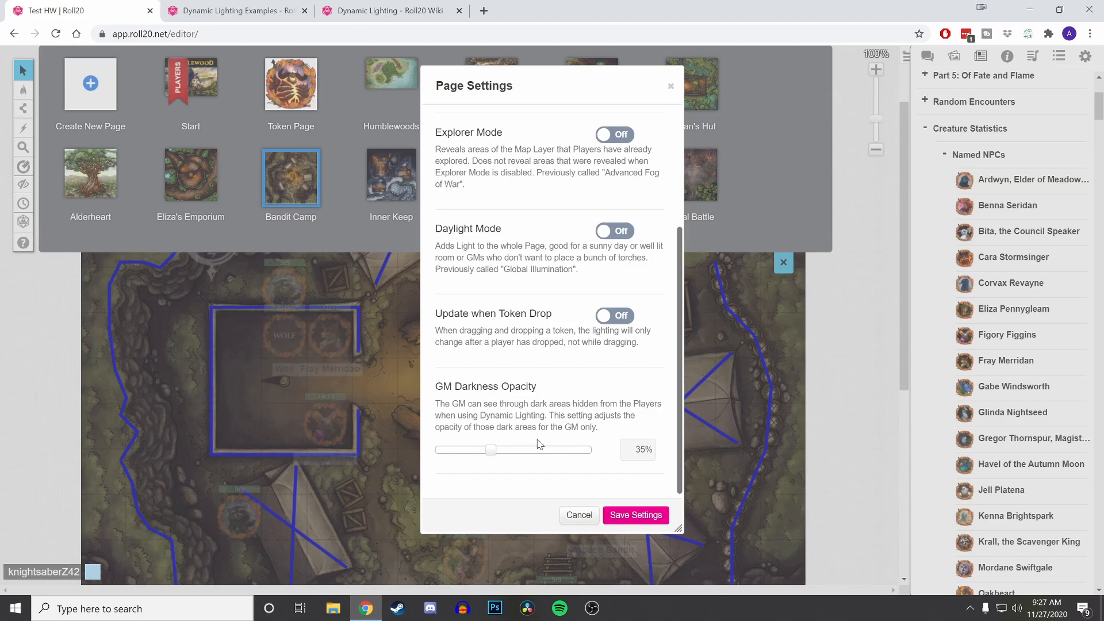
scroll(540, 443, "up", 2)
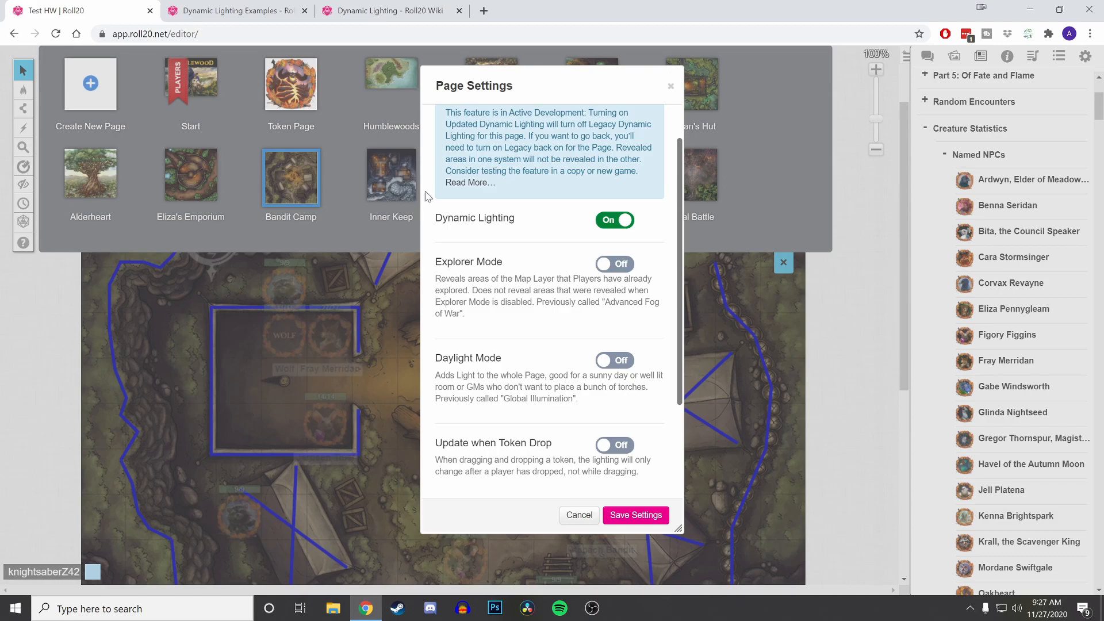
- Turn on Explorer Mode for the Bandit Camp page, toggling it off and on again, and save the settings
left_click(611, 272)
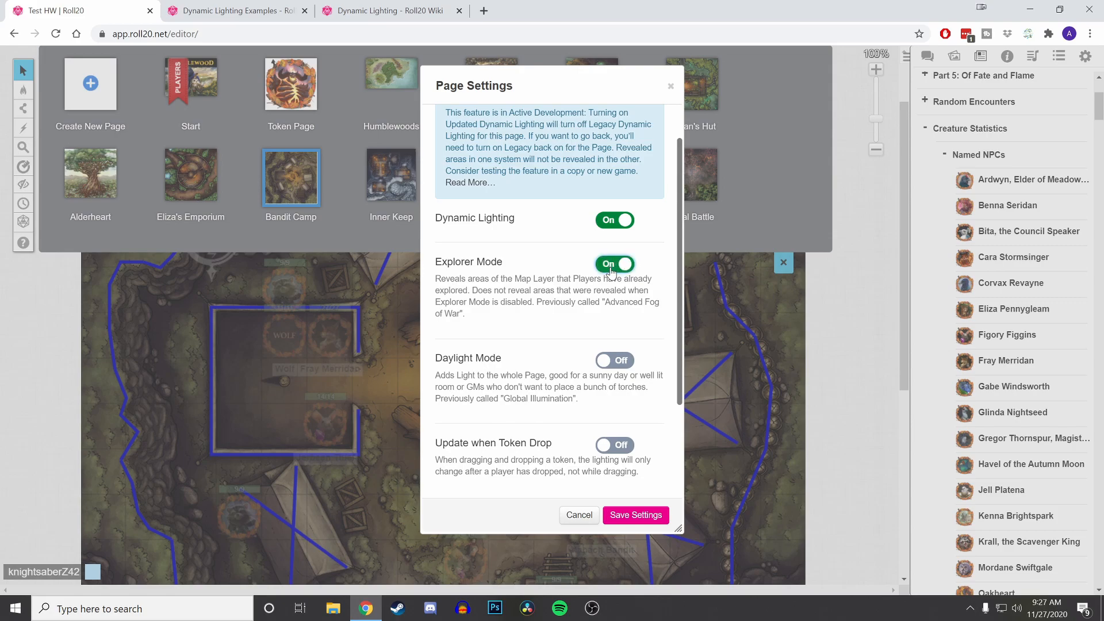
left_click(612, 268)
left_click(615, 266)
left_click(619, 264)
left_click(617, 265)
left_click(616, 264)
left_click(616, 264)
left_click(640, 516)
left_click(783, 265)
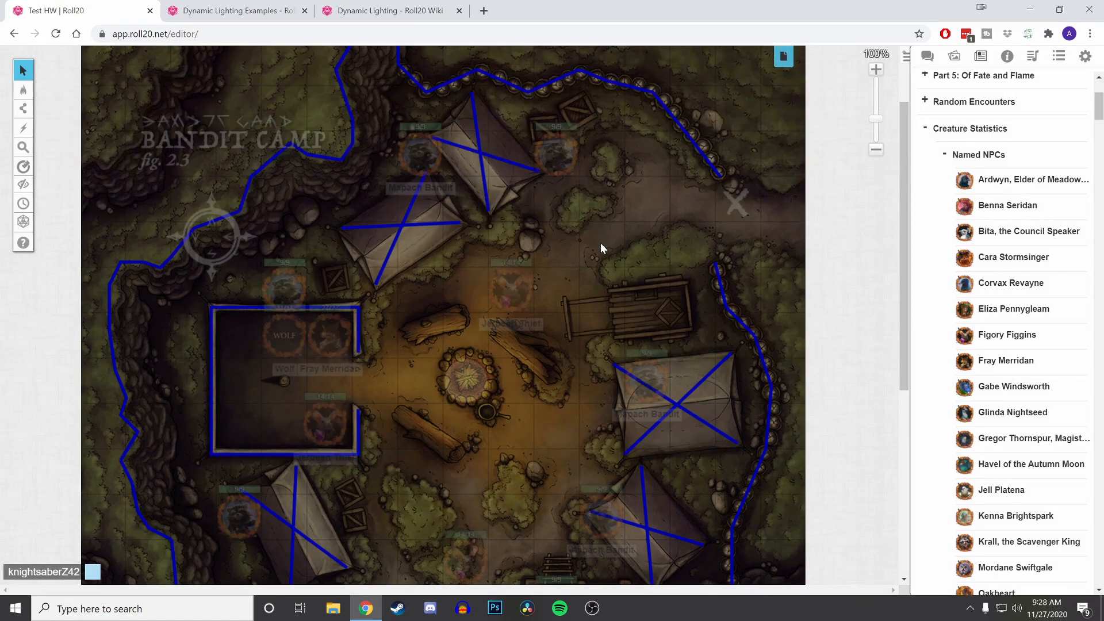
- Open the Inner Keep page and look over its map and lighting barriers
left_click(782, 58)
left_click(391, 178)
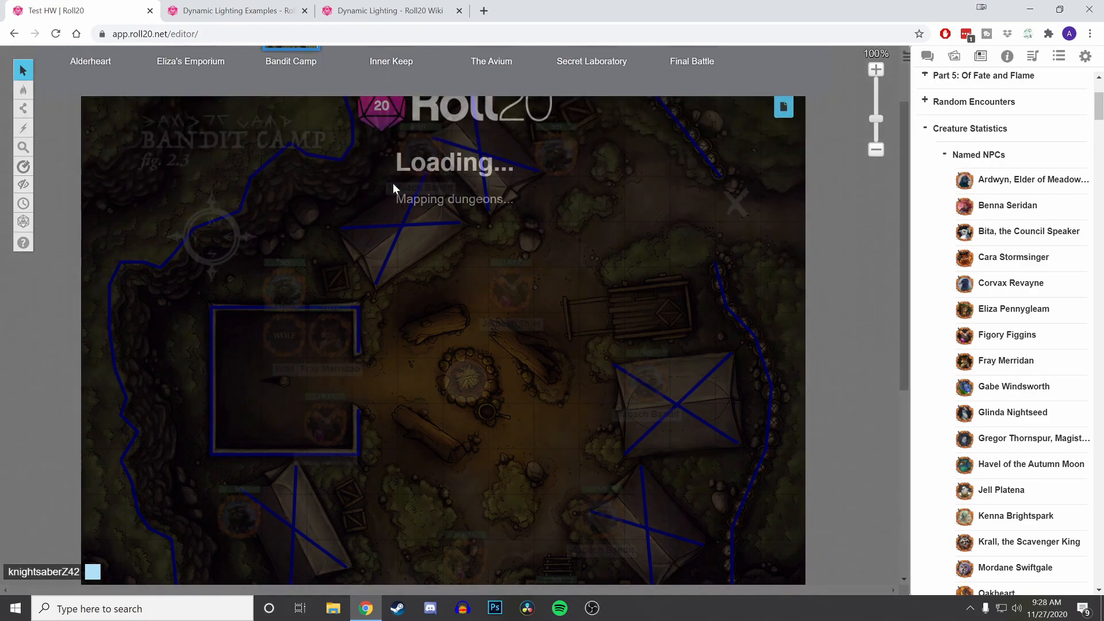
scroll(599, 310, "down", 6)
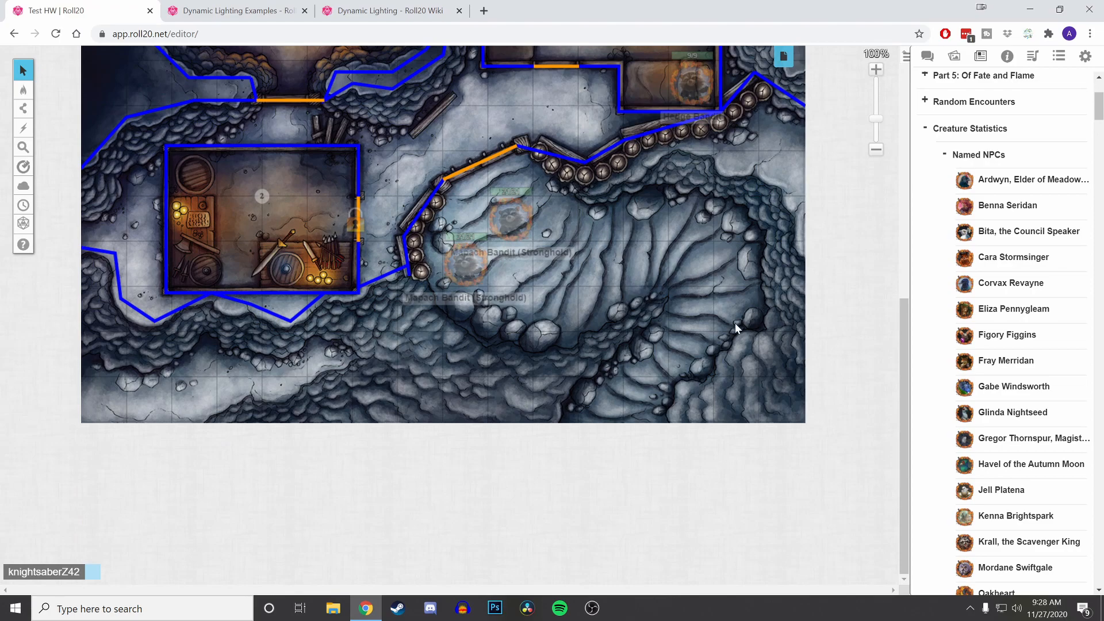
scroll(744, 316, "up", 4)
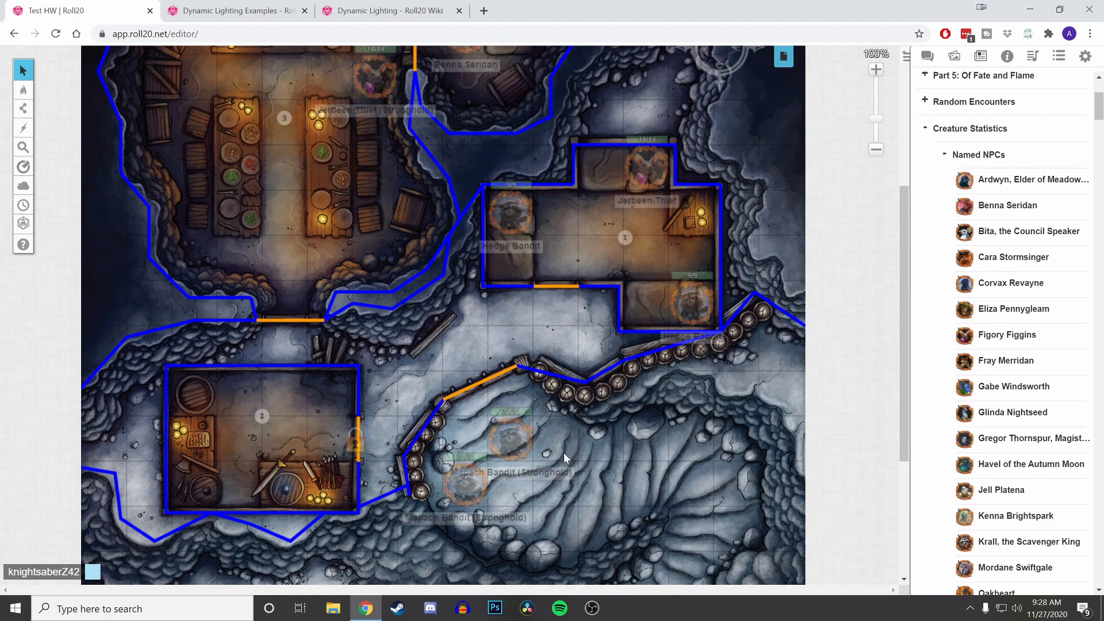
- Turn on updated Dynamic Lighting, Explorer Mode and Daylight Mode for the Inner Keep page and save the settings
left_click(783, 56)
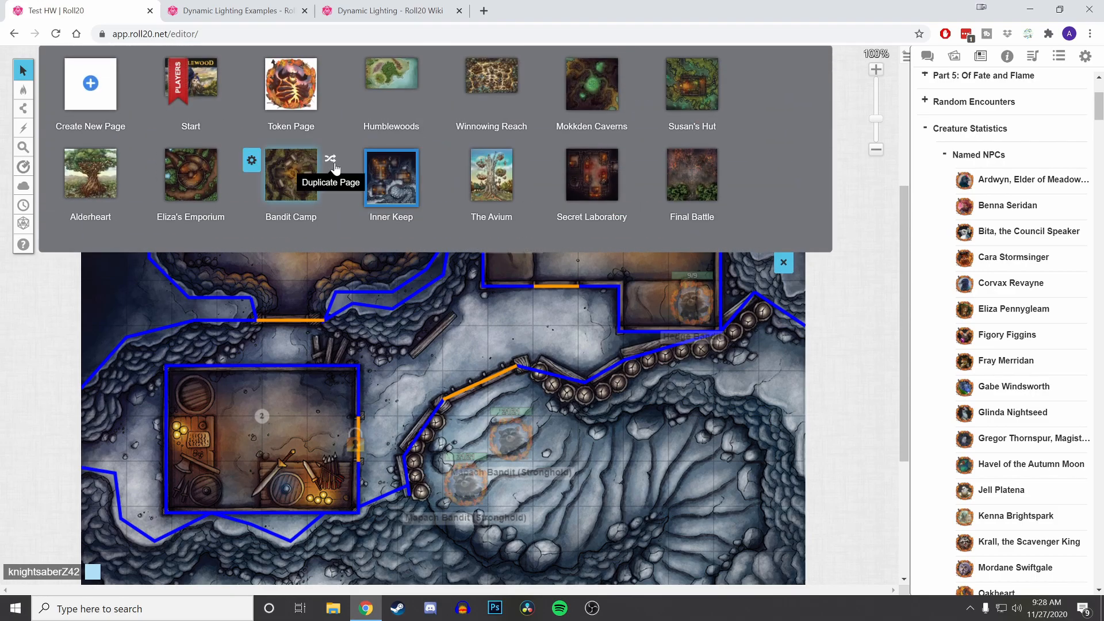
left_click(371, 159)
left_click(541, 122)
left_click(615, 270)
left_click(615, 313)
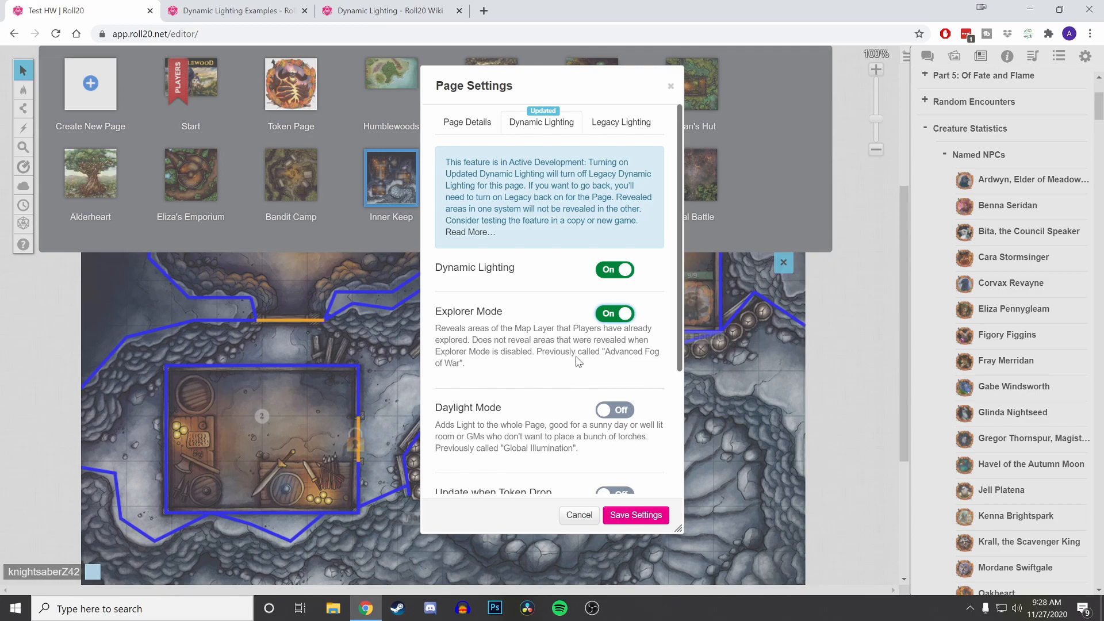
scroll(586, 371, "down", 1)
scroll(586, 371, "down", 3)
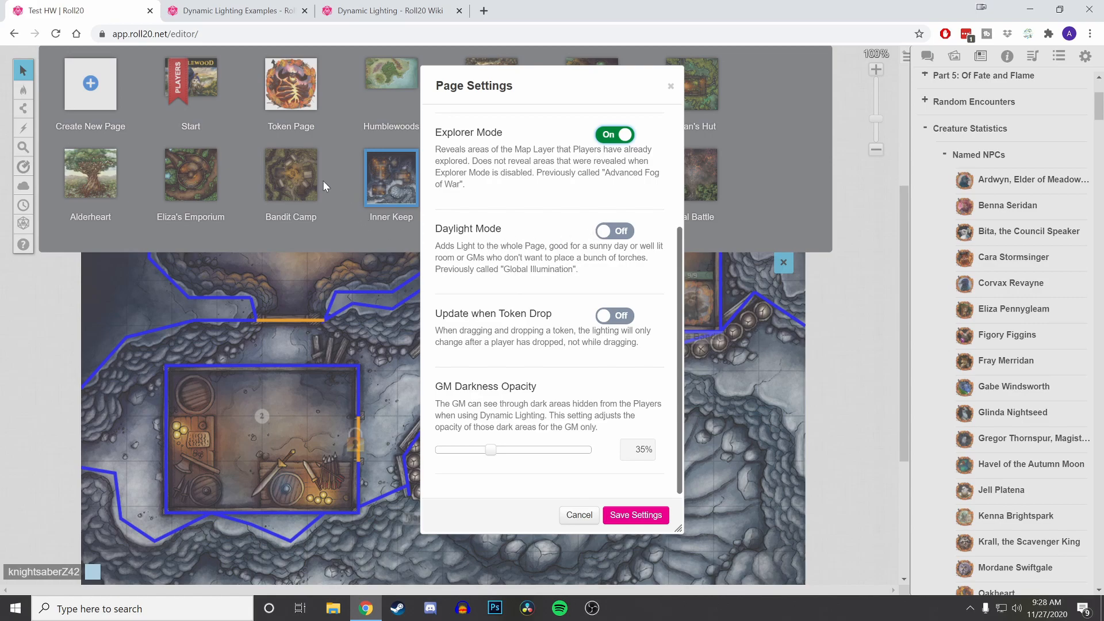
left_click(605, 232)
left_click(633, 515)
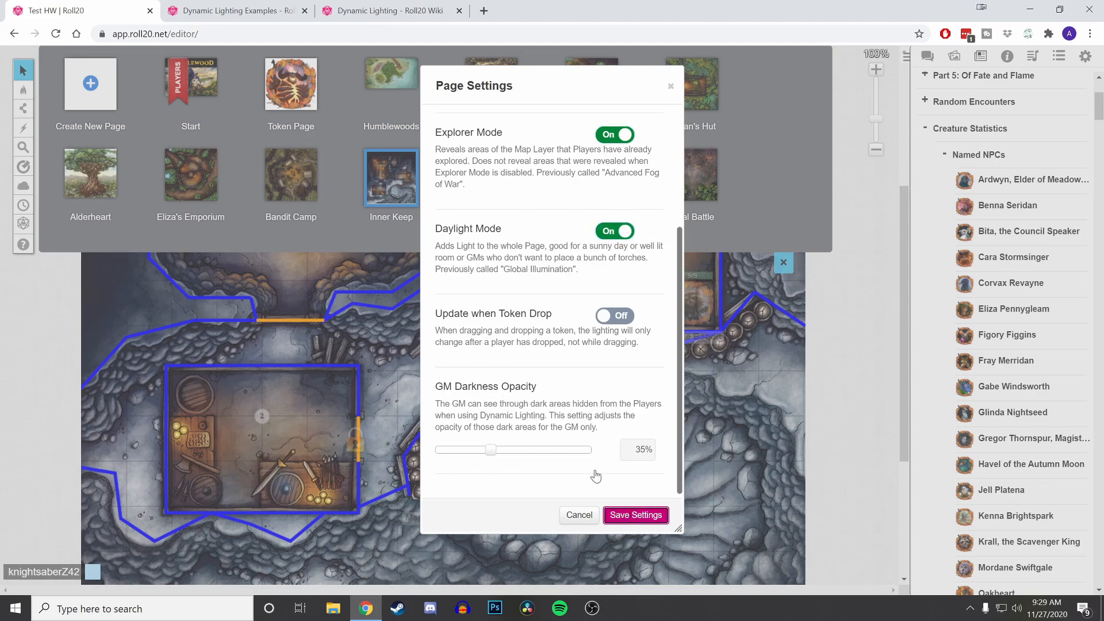
- Return to the Bandit Camp page and place an Ardwyn token on the path near the map's northeast entrance
left_click(308, 191)
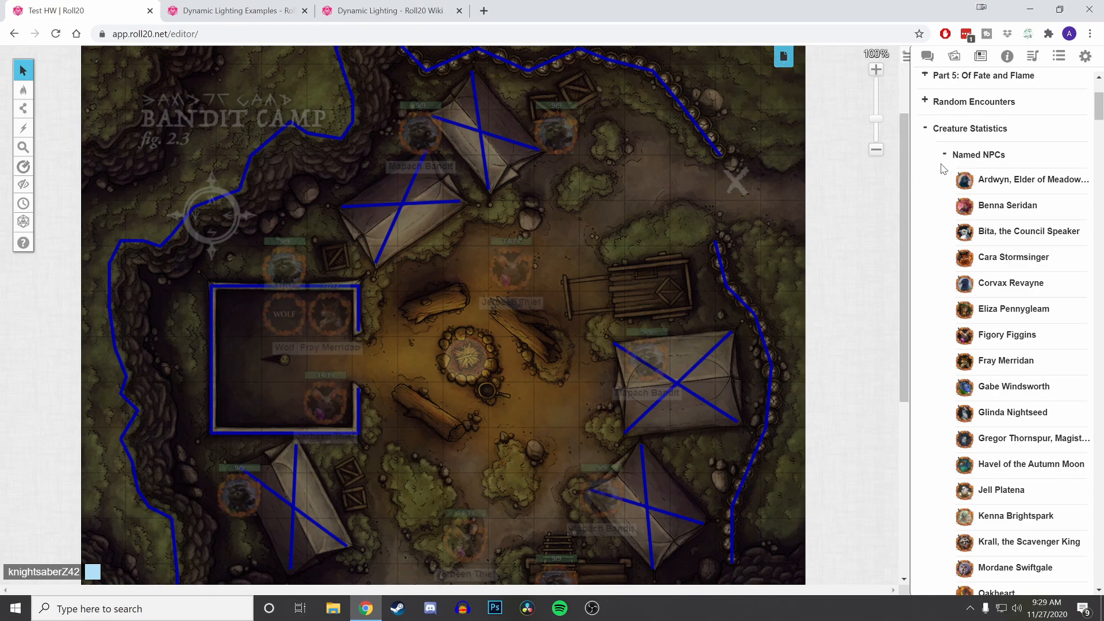
left_click_drag(989, 179, 647, 179)
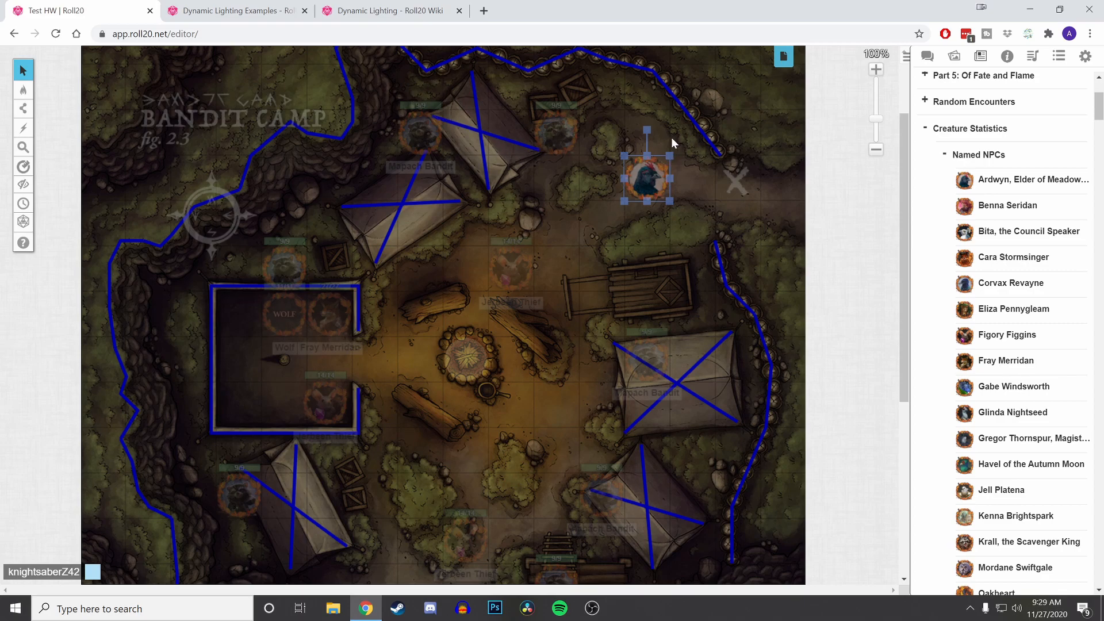
- Turn on Daylight Mode for the Bandit Camp page and save the page settings
left_click(784, 56)
left_click(257, 162)
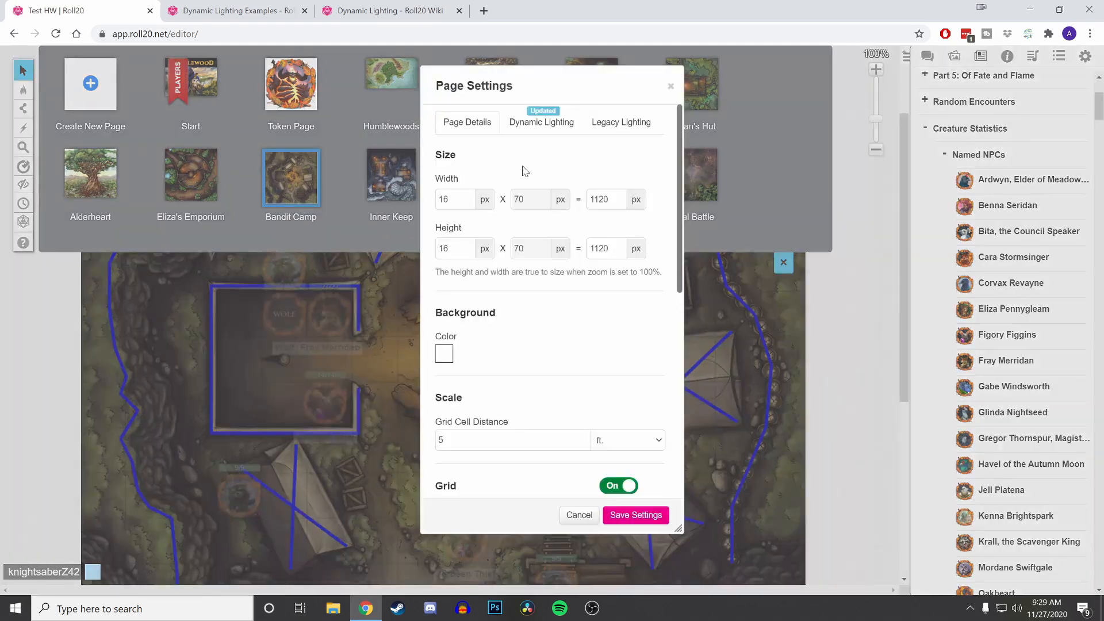
left_click(537, 126)
left_click(609, 414)
left_click(615, 516)
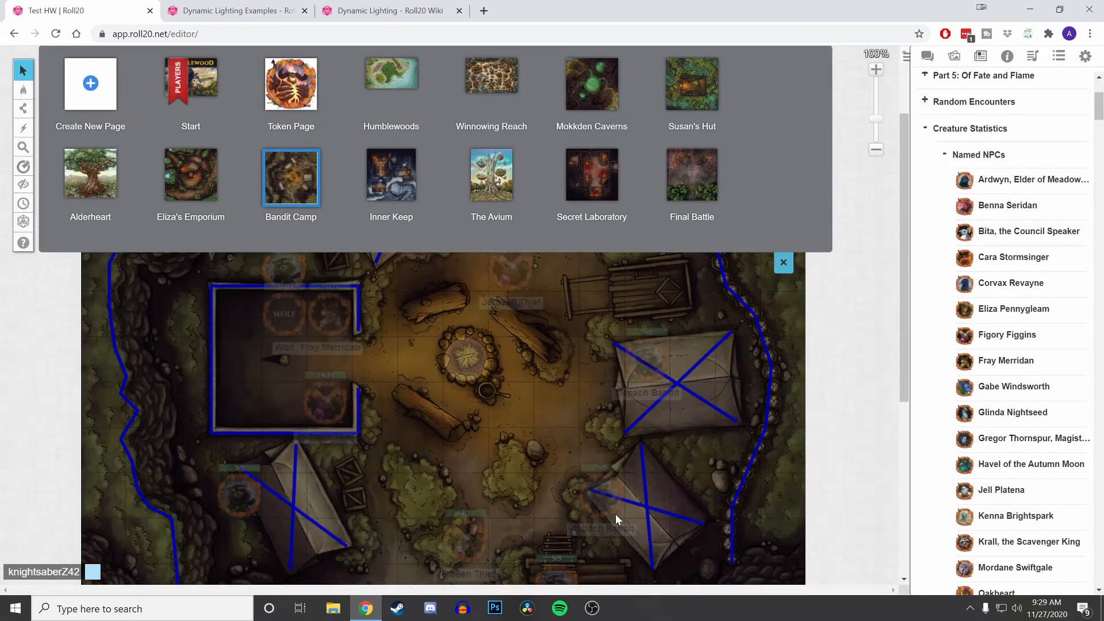
left_click(783, 262)
- Turn on updated Dynamic Lighting Vision for the Ardwyn token and save the token settings
double_click(641, 181)
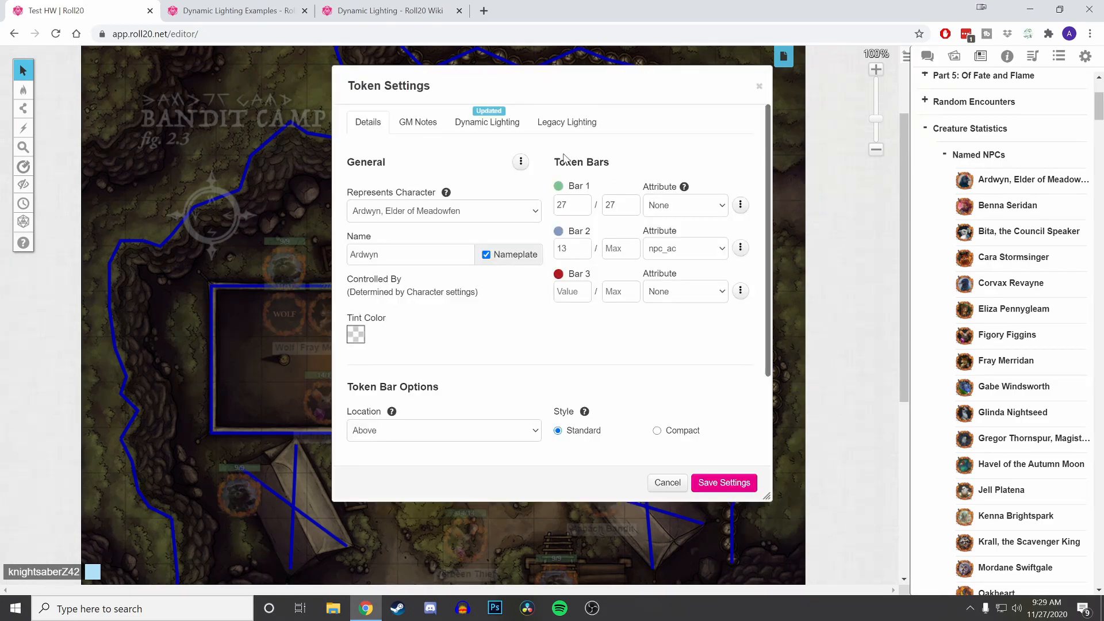
left_click(506, 128)
left_click(722, 258)
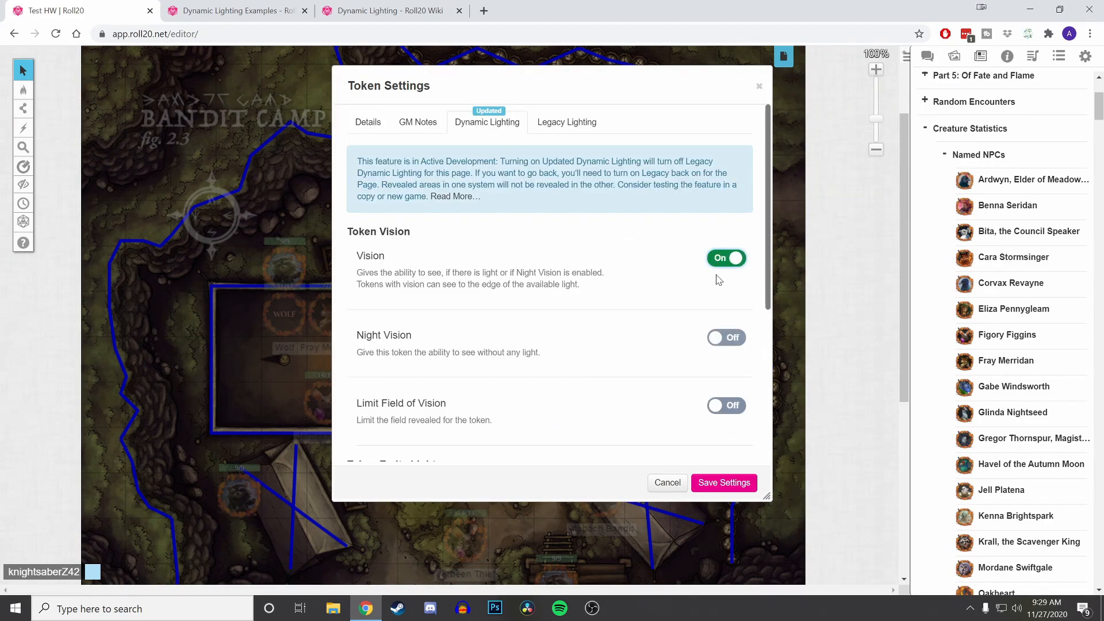
left_click(717, 483)
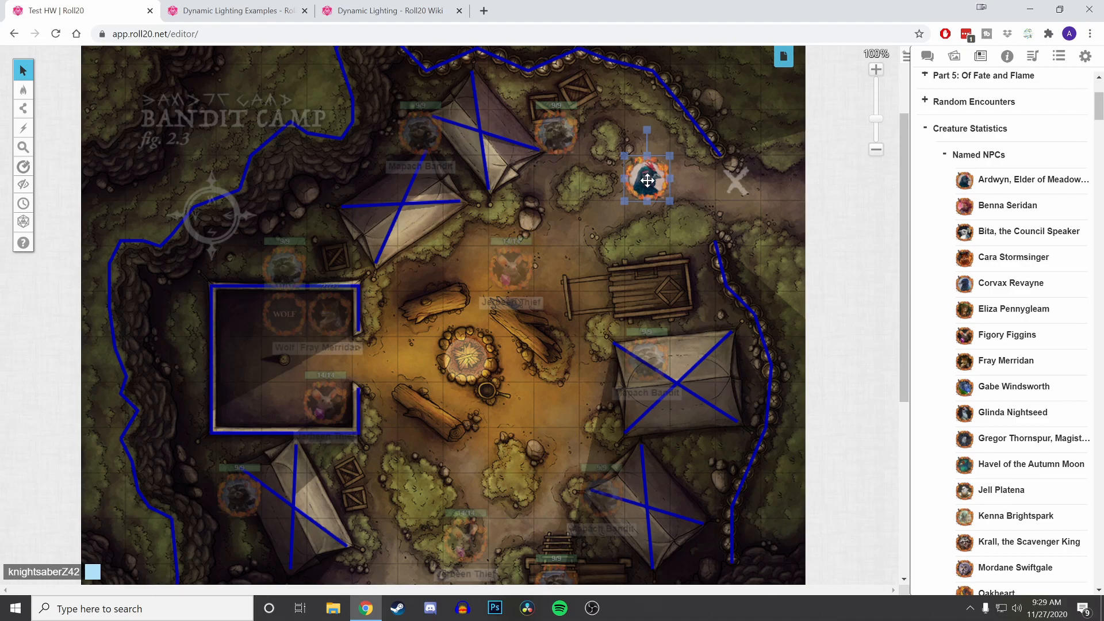
- Show the Bandit Camp map from the Ardwyn token's line of sight and examine which areas it can see
key("ctrl+l")
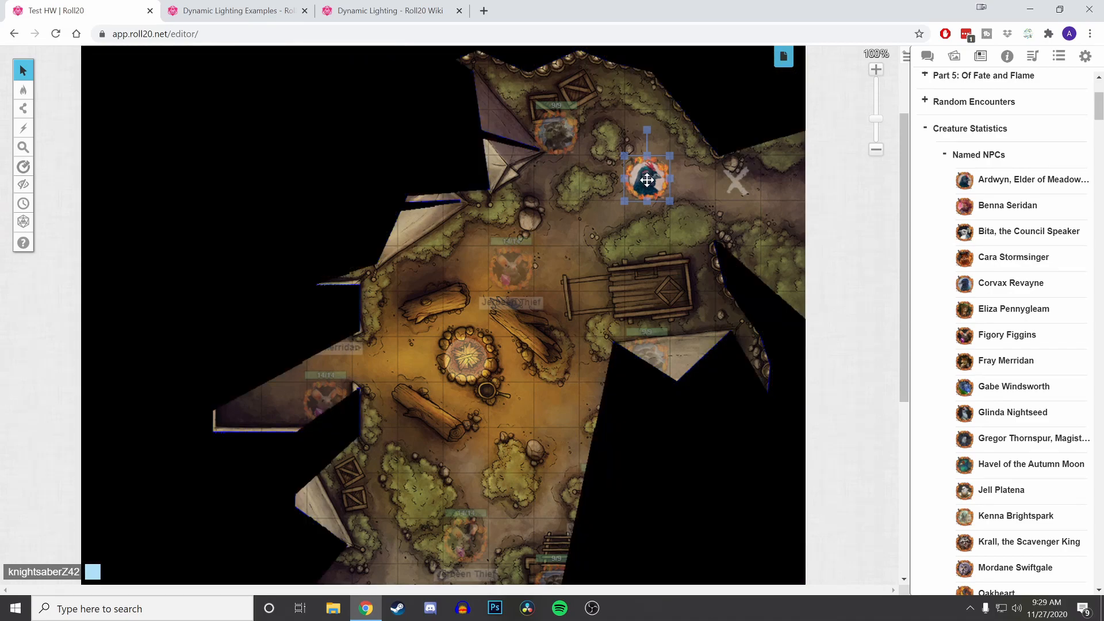
mouse_move(647, 180)
left_mouse_down()
mouse_move(646, 120)
mouse_move(565, 93)
mouse_move(607, 97)
mouse_move(592, 227)
mouse_move(653, 175)
left_mouse_up()
scroll(558, 325, "down", 3)
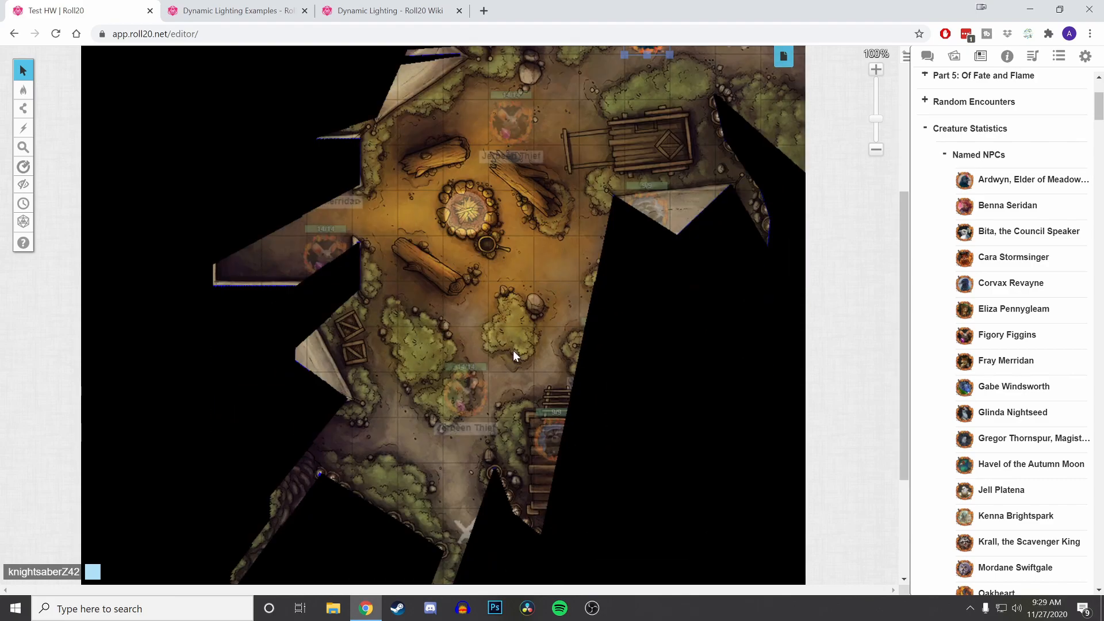
scroll(620, 246, "up", 1)
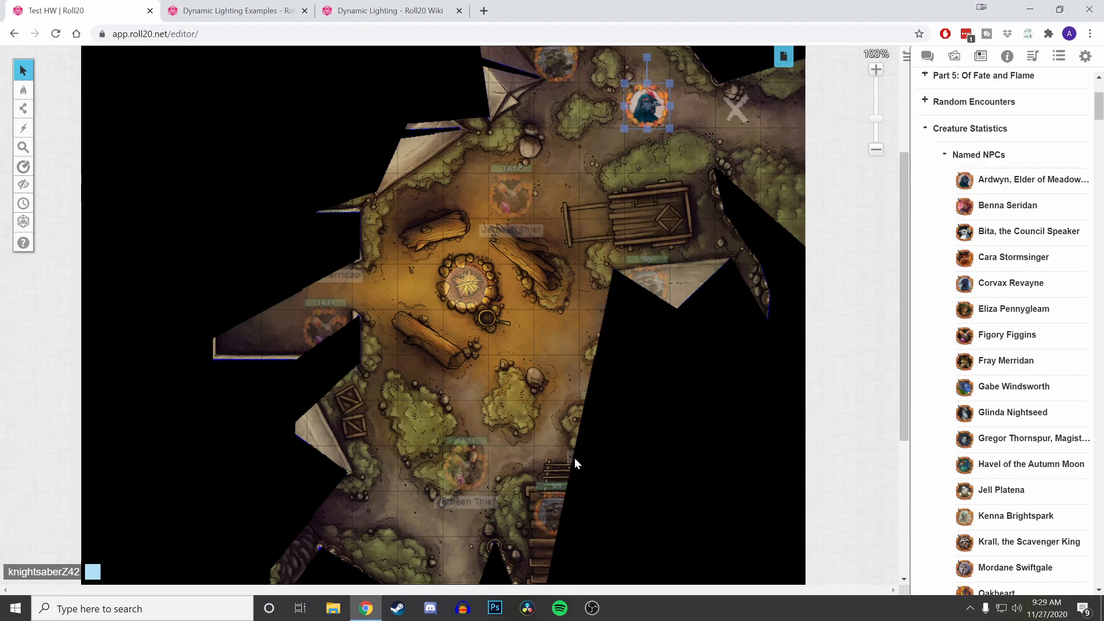
- Turn off Daylight Mode for the Bandit Camp page and save the page settings
scroll(549, 313, "up", 1)
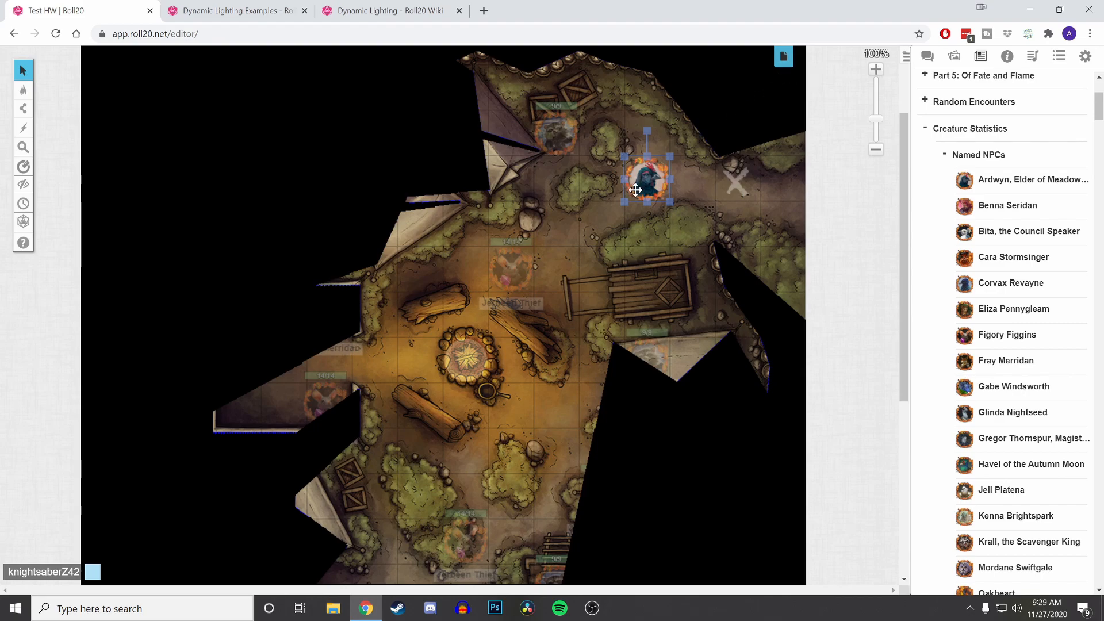
left_click(784, 56)
left_click(257, 163)
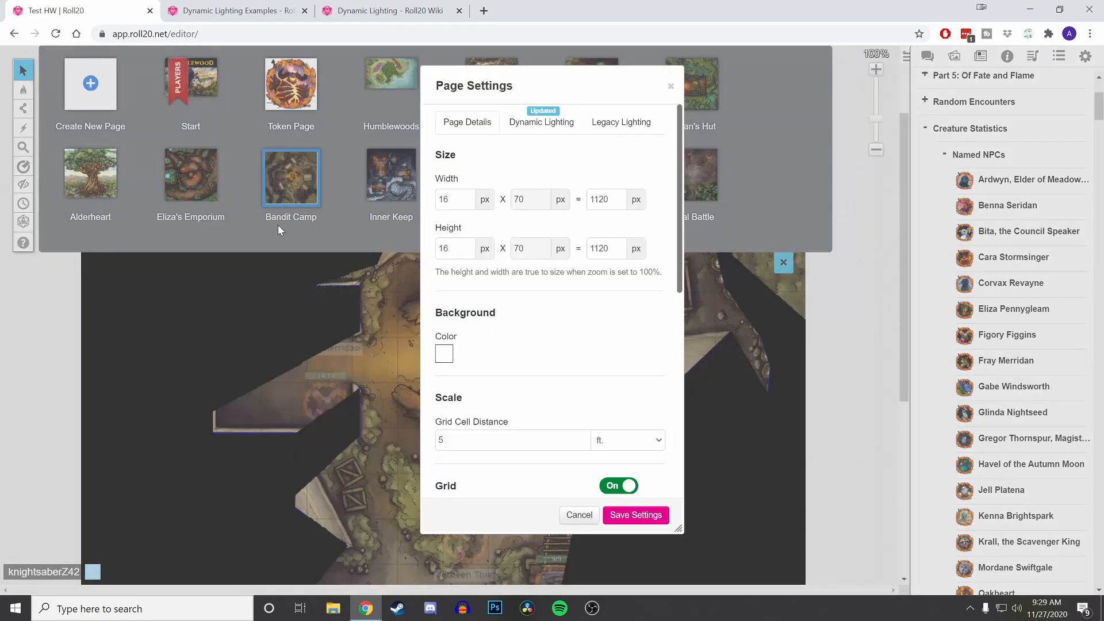
left_click(542, 122)
left_click(623, 411)
left_click(631, 516)
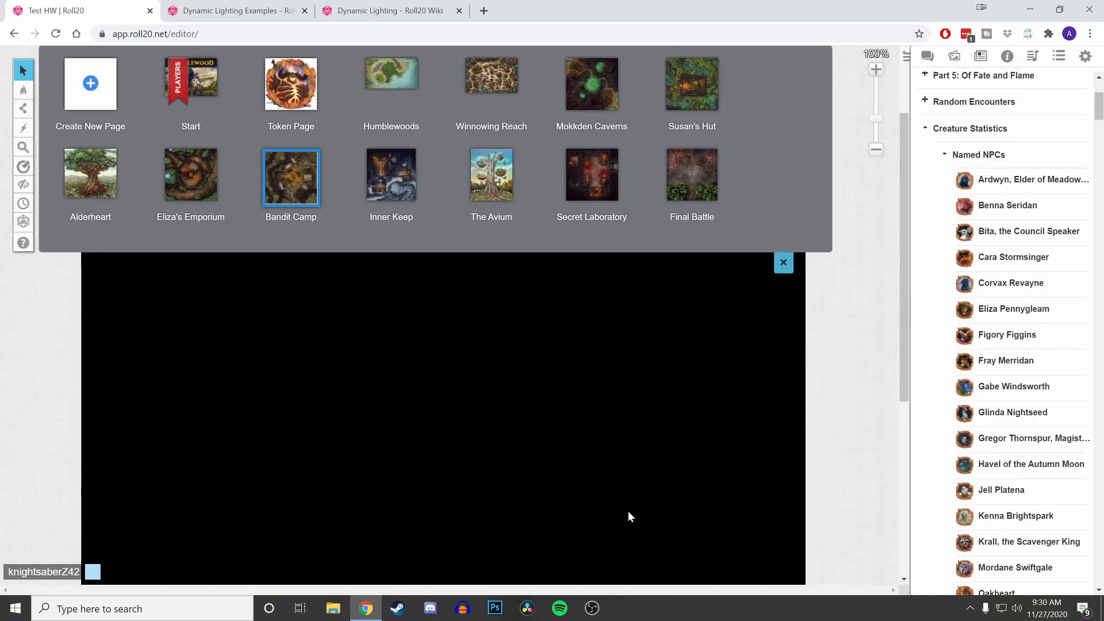
left_click(777, 265)
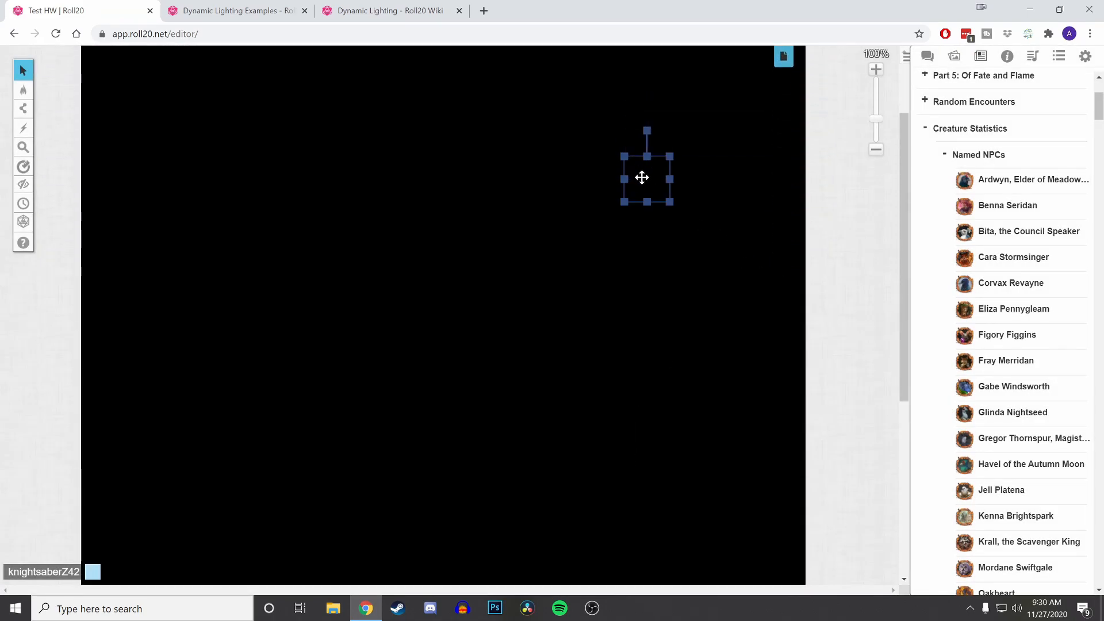
- Open the Ardwyn token's Dynamic Lighting settings, look through the options and move the dialog clear of the token
double_click(642, 177)
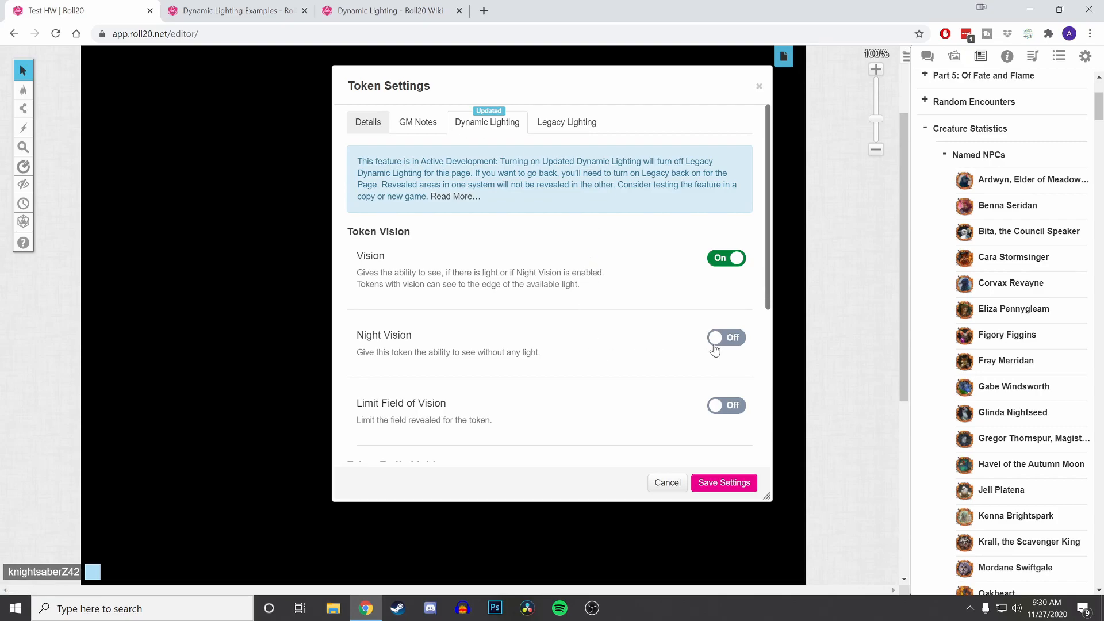
scroll(716, 351, "down", 2)
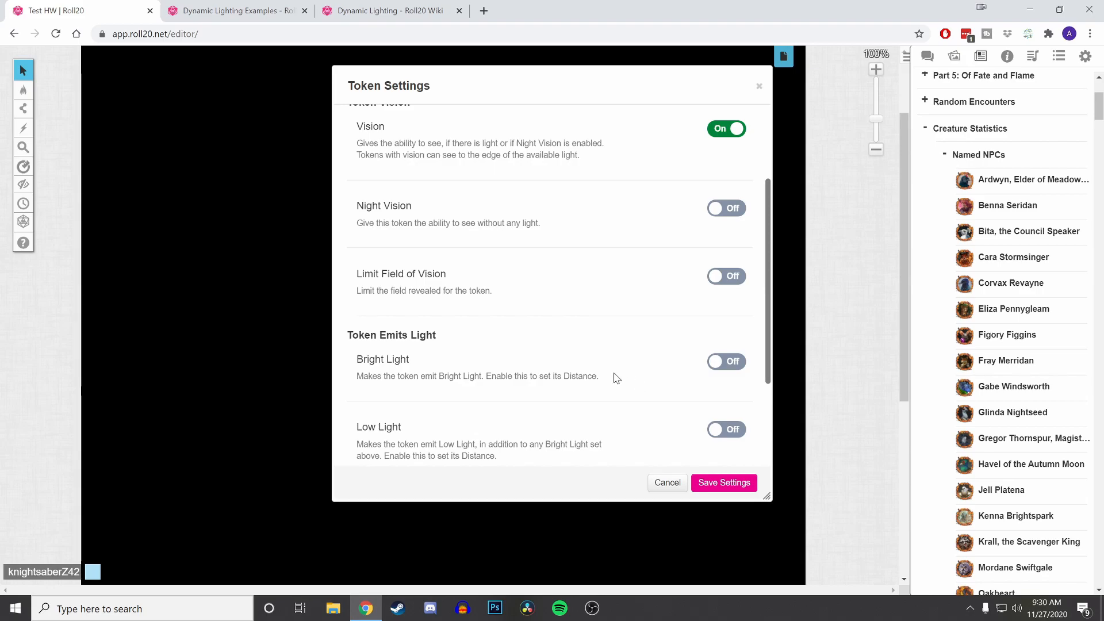
scroll(619, 379, "up", 2)
left_click_drag(661, 91, 391, 112)
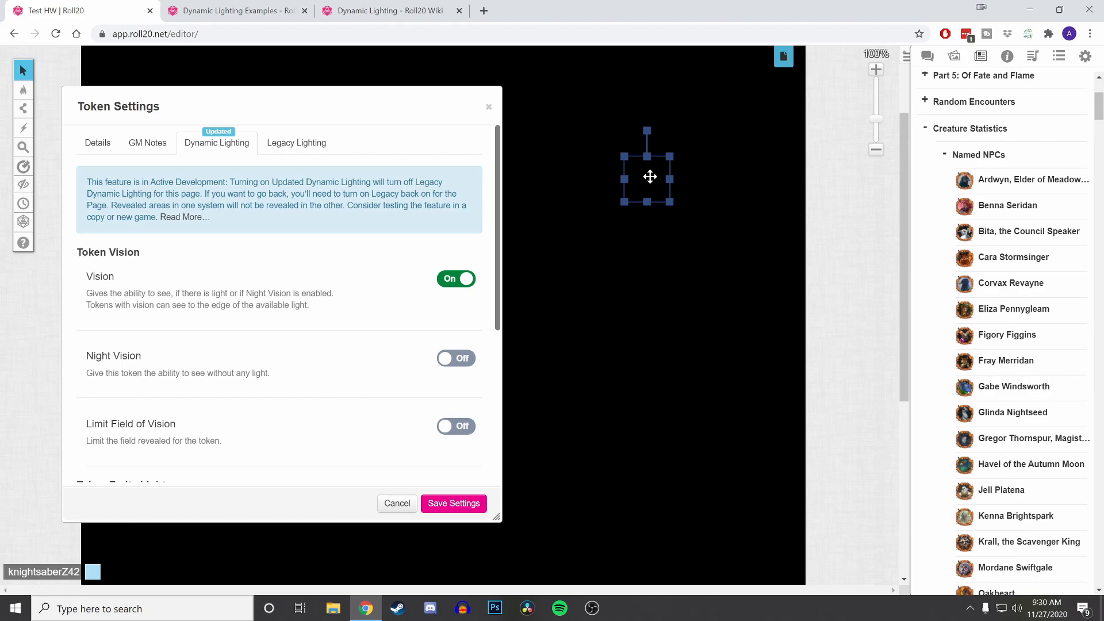
left_click(456, 359)
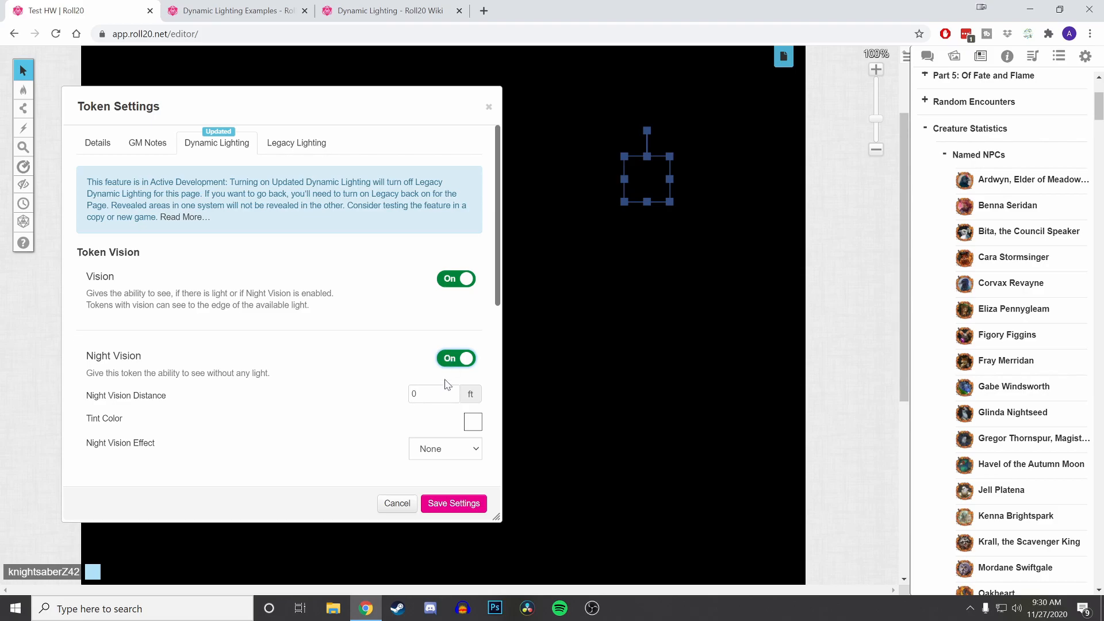
double_click(415, 394)
left_click(456, 359)
- Make the Ardwyn token emit Bright Light with a distance of 10 ft and save the token settings
scroll(442, 357, "down", 3)
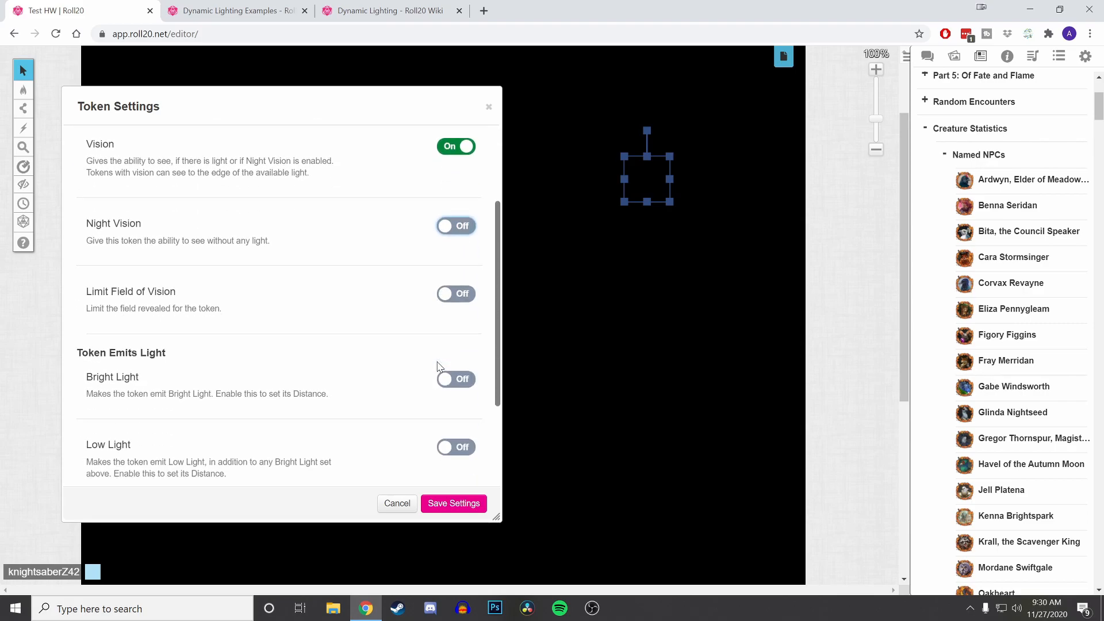
left_click(445, 324)
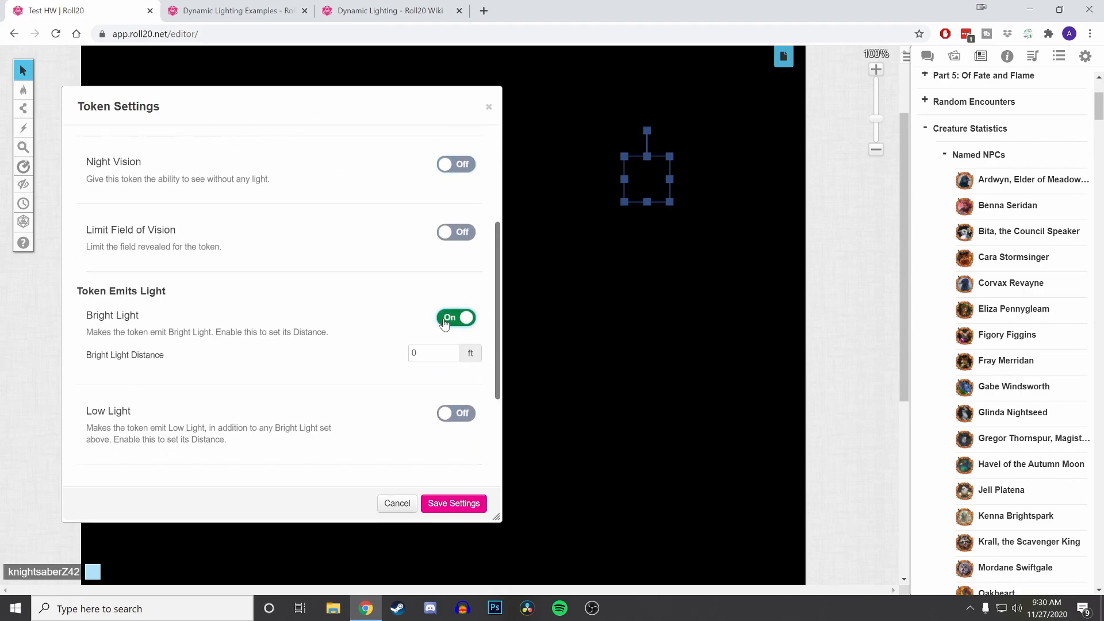
double_click(416, 354)
type("10")
left_click(368, 368)
left_click(449, 506)
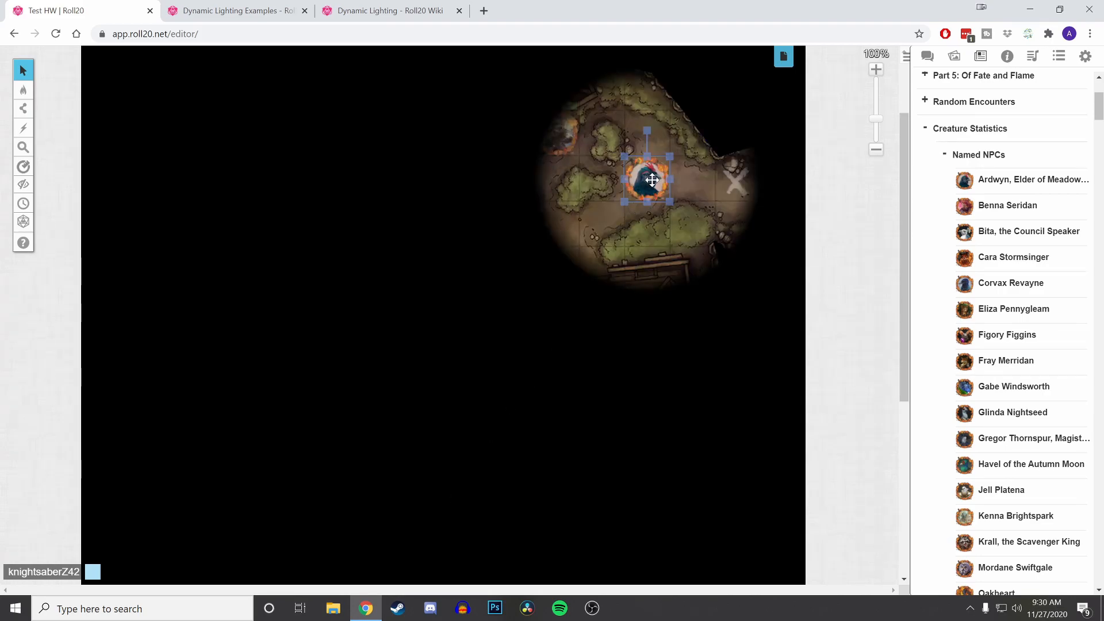
- Turn Daylight Mode back on for the Bandit Camp page and save the page settings
left_click(783, 56)
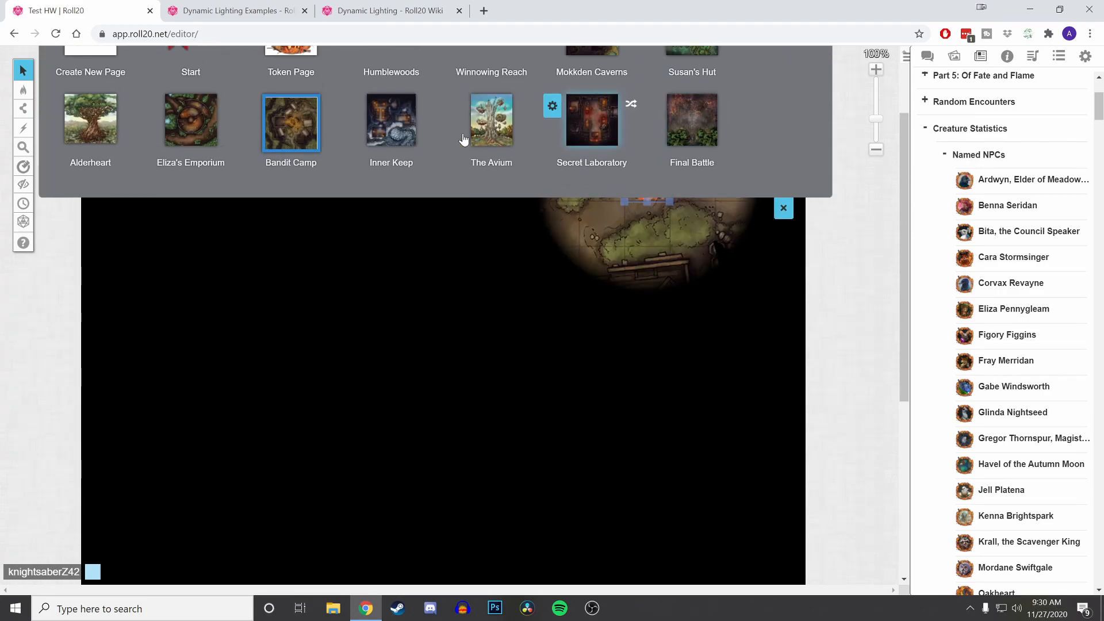
left_click(251, 160)
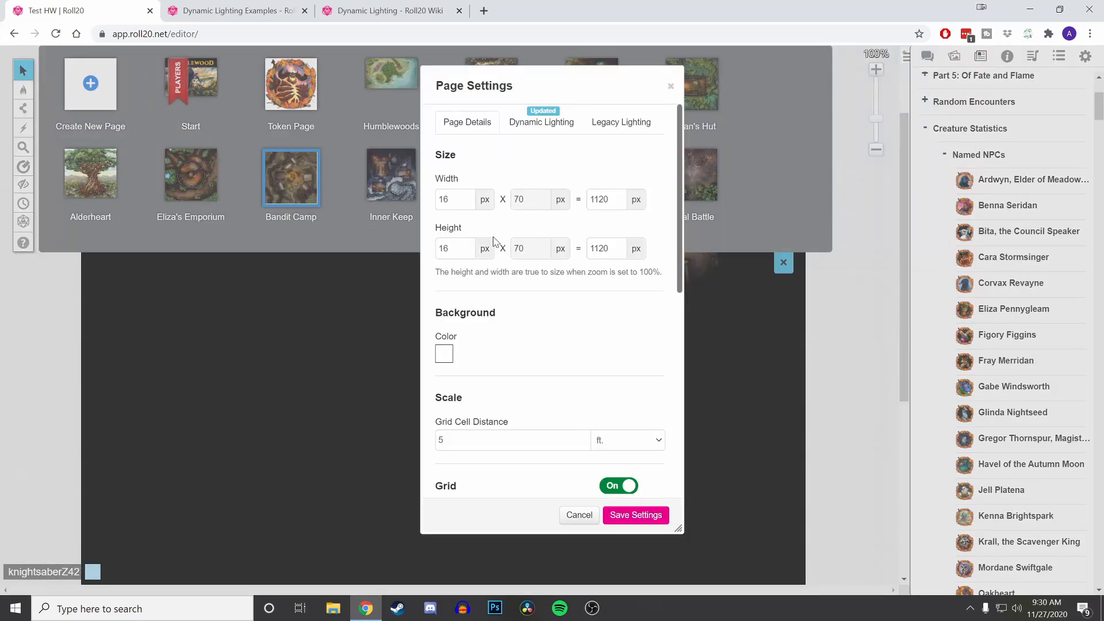
left_click(546, 122)
scroll(525, 297, "down", 2)
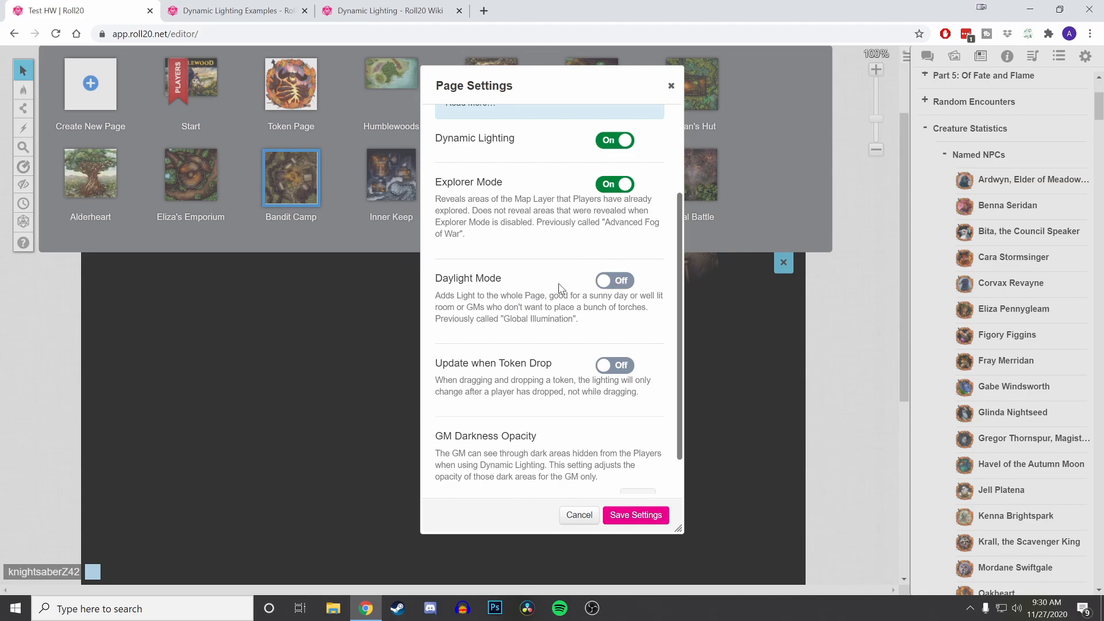
left_click(615, 281)
scroll(454, 379, "down", 1)
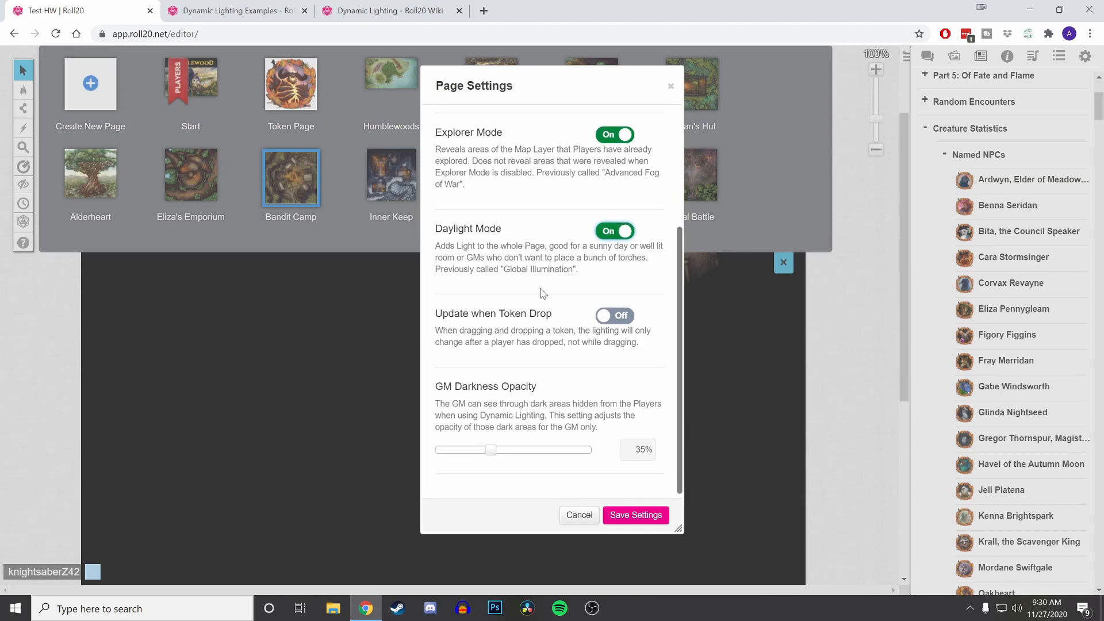
left_click(641, 516)
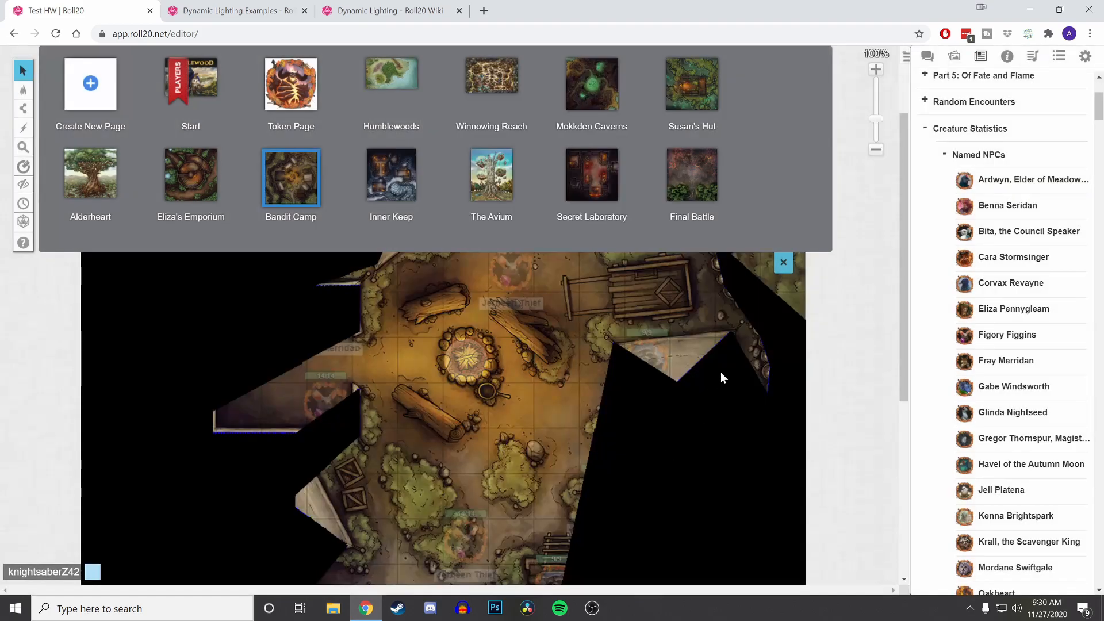
- Move the Ardwyn token one square diagonally northwest, beside the token near the crates, to test the lighting while it moves
left_click(781, 264)
left_click_drag(646, 185, 597, 145)
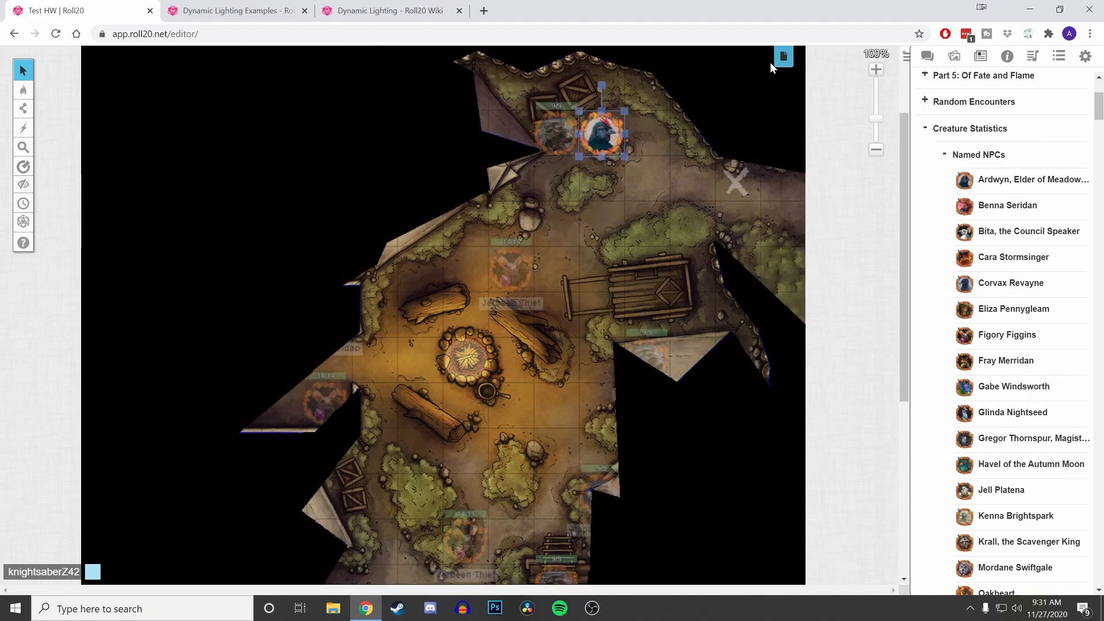
mouse_move(609, 118)
left_mouse_down()
mouse_move(504, 285)
mouse_move(601, 112)
mouse_move(466, 292)
mouse_move(572, 181)
mouse_move(515, 242)
mouse_move(420, 291)
mouse_move(601, 134)
left_mouse_up()
- Turn on Update when Token Drop for Bandit Camp, save, and move the Ardwyn token one square southeast
left_click(783, 56)
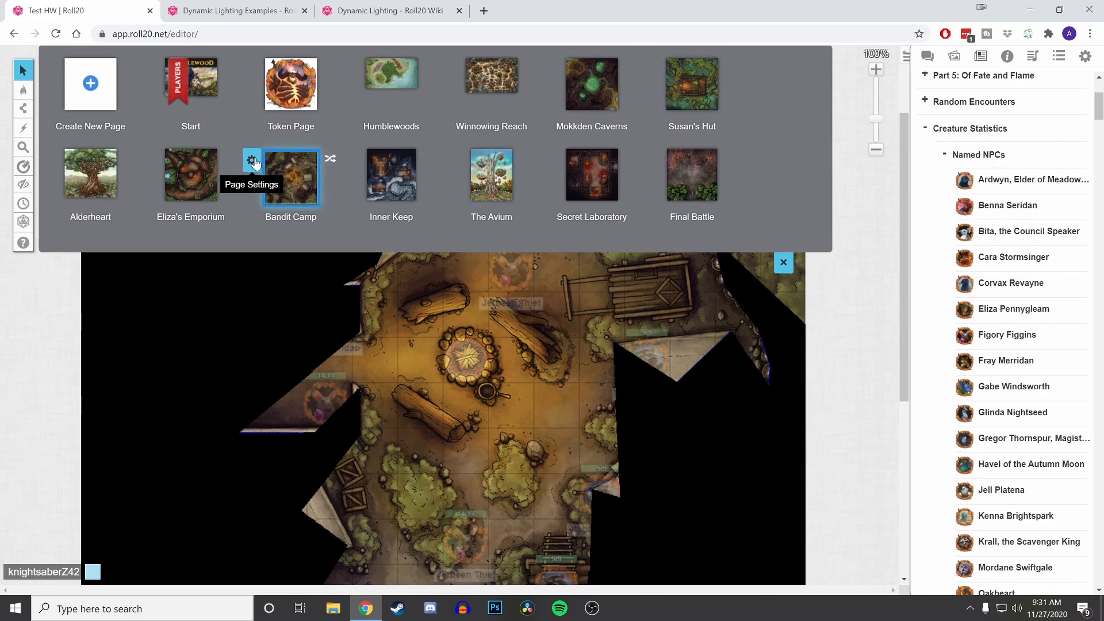
left_click(252, 161)
left_click(525, 131)
scroll(615, 322, "down", 3)
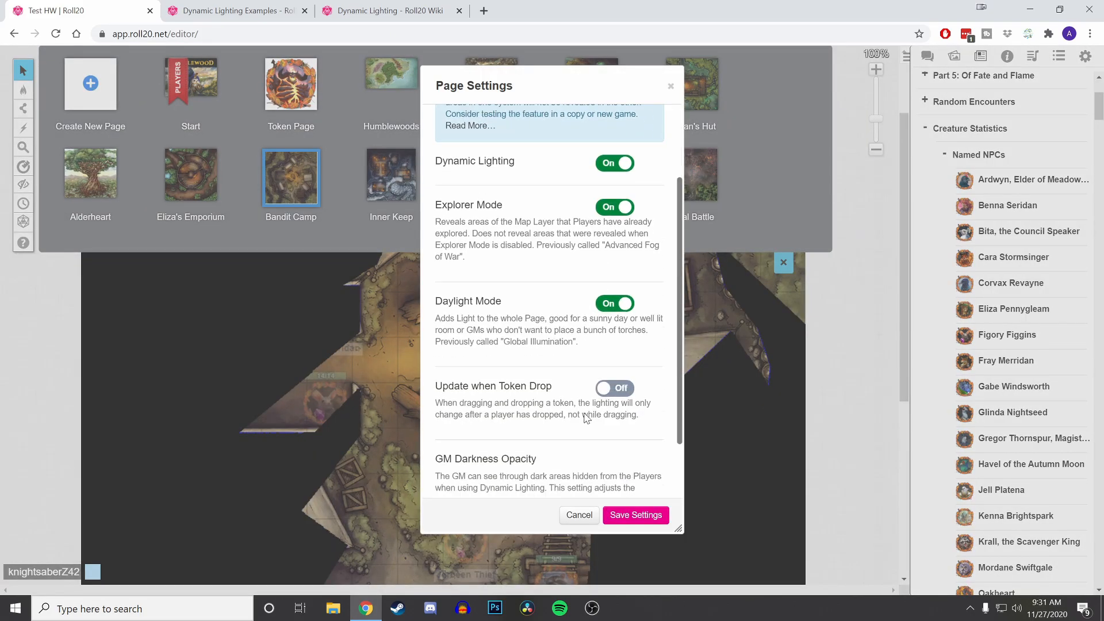
left_click(619, 316)
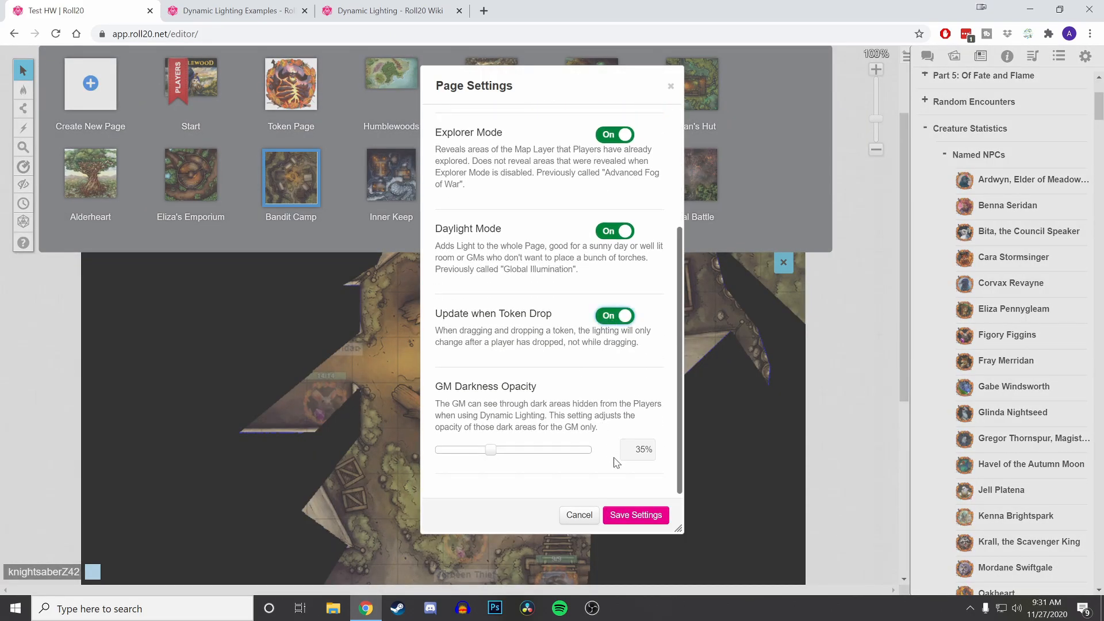
left_click(635, 515)
left_click_drag(587, 146, 642, 166)
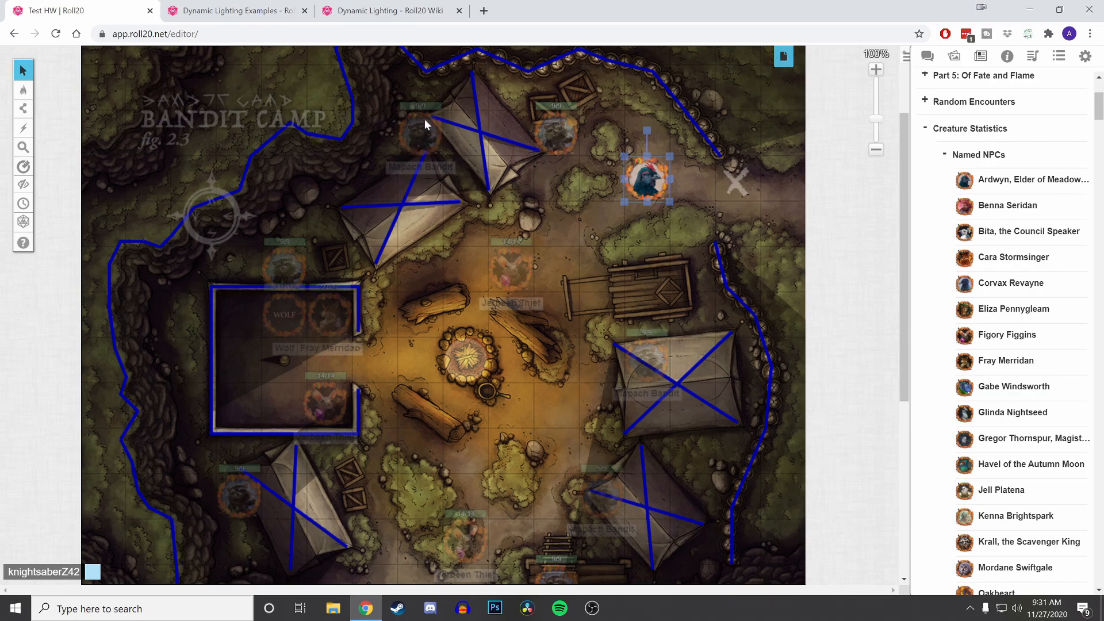
- Set Bandit Camp's GM Darkness Opacity to 100%, save, and check the hidden areas around the Ardwyn token
left_click(784, 59)
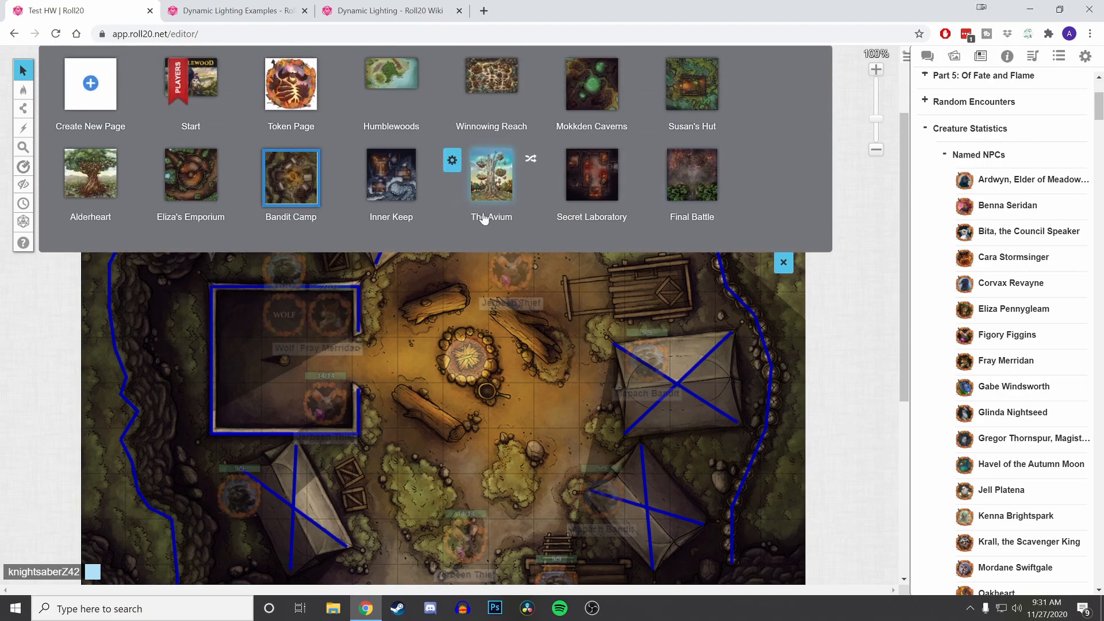
left_click(252, 161)
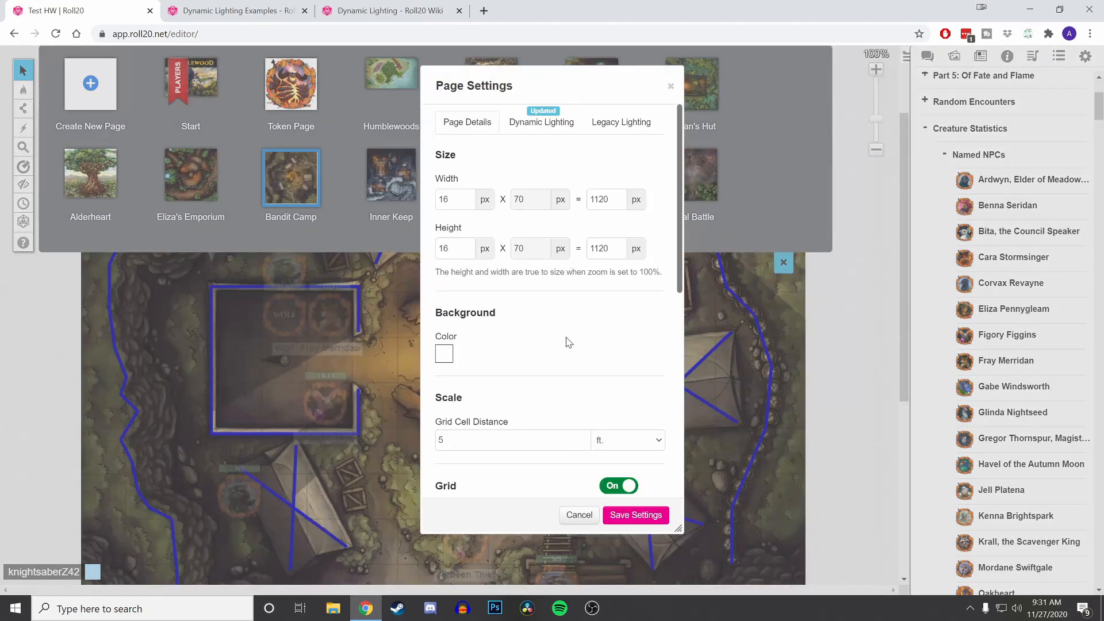
left_click(521, 122)
scroll(541, 309, "down", 3)
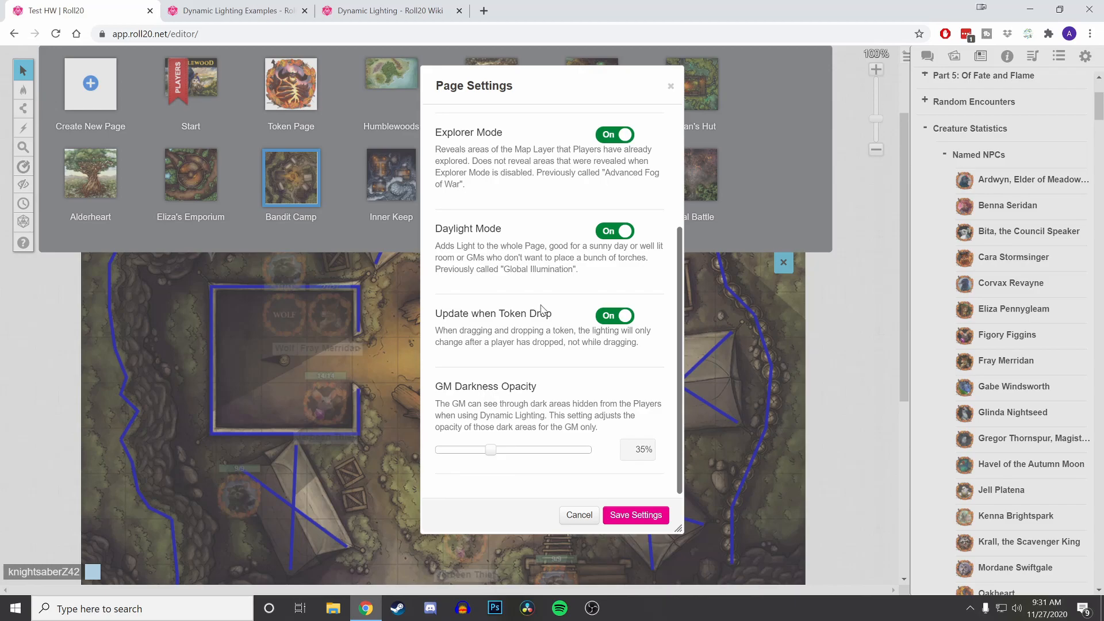
left_click_drag(489, 451, 592, 450)
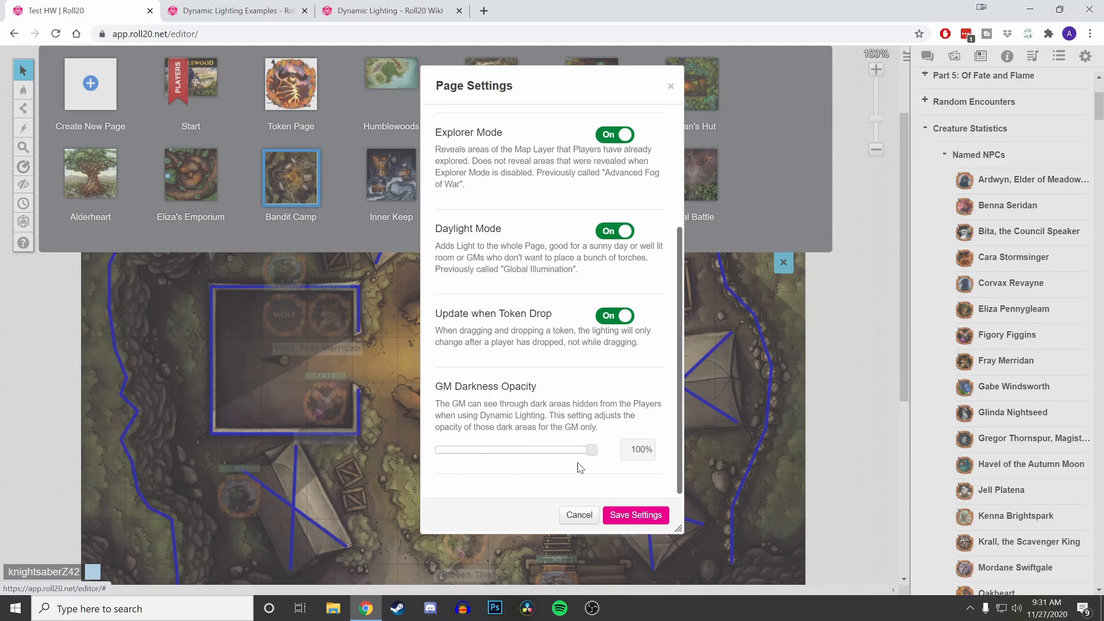
left_click(624, 516)
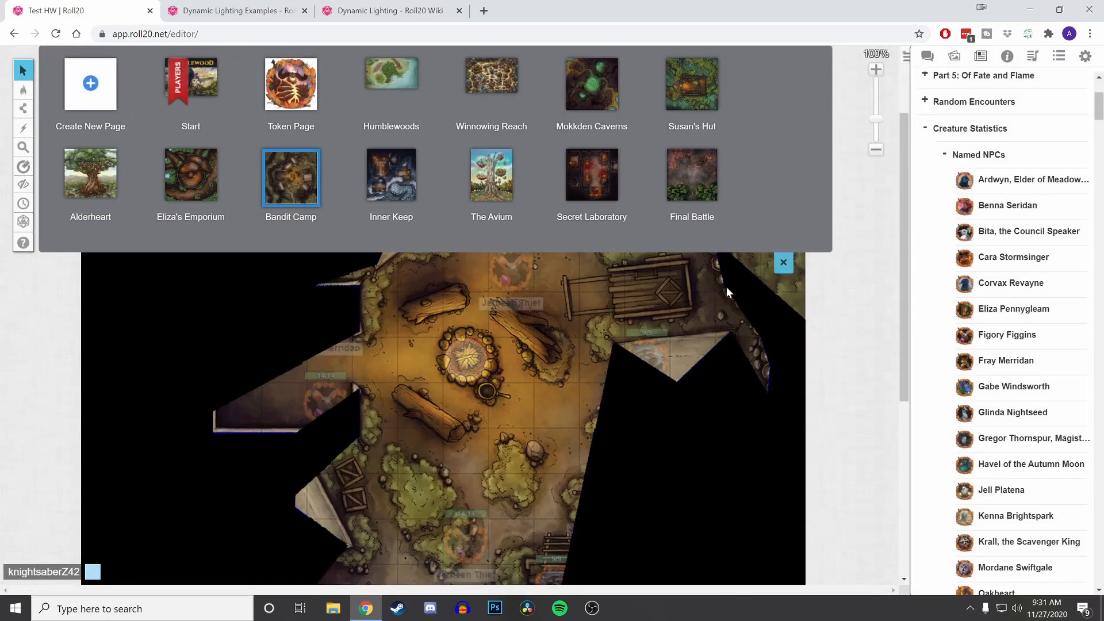
left_click(783, 263)
left_click(724, 170)
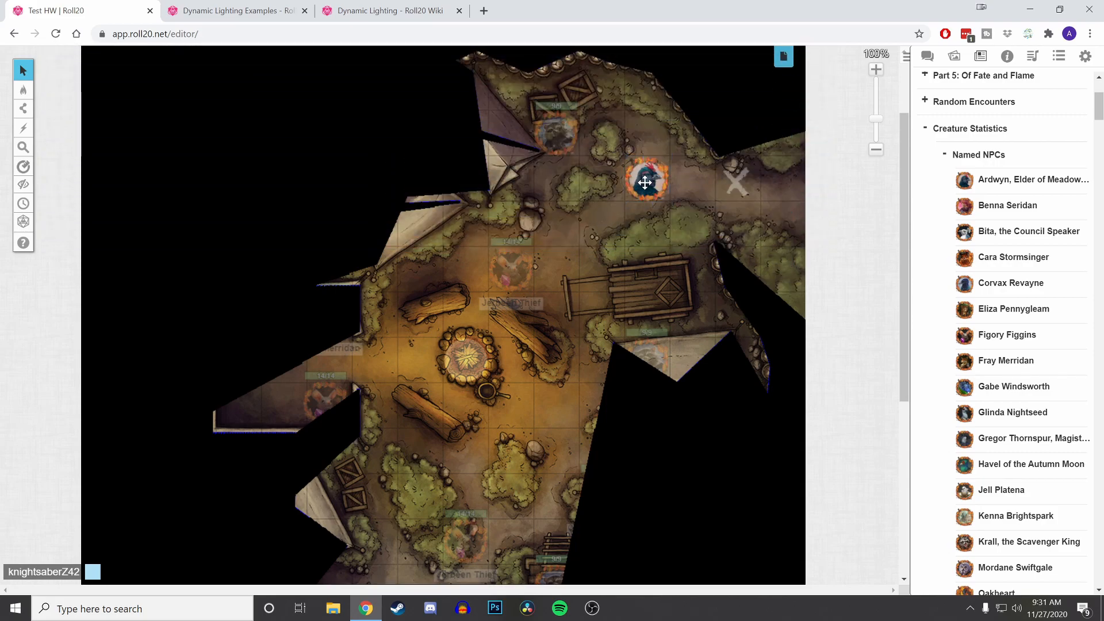
mouse_move(645, 182)
left_mouse_down()
mouse_move(606, 184)
mouse_move(600, 219)
mouse_move(639, 182)
left_mouse_up()
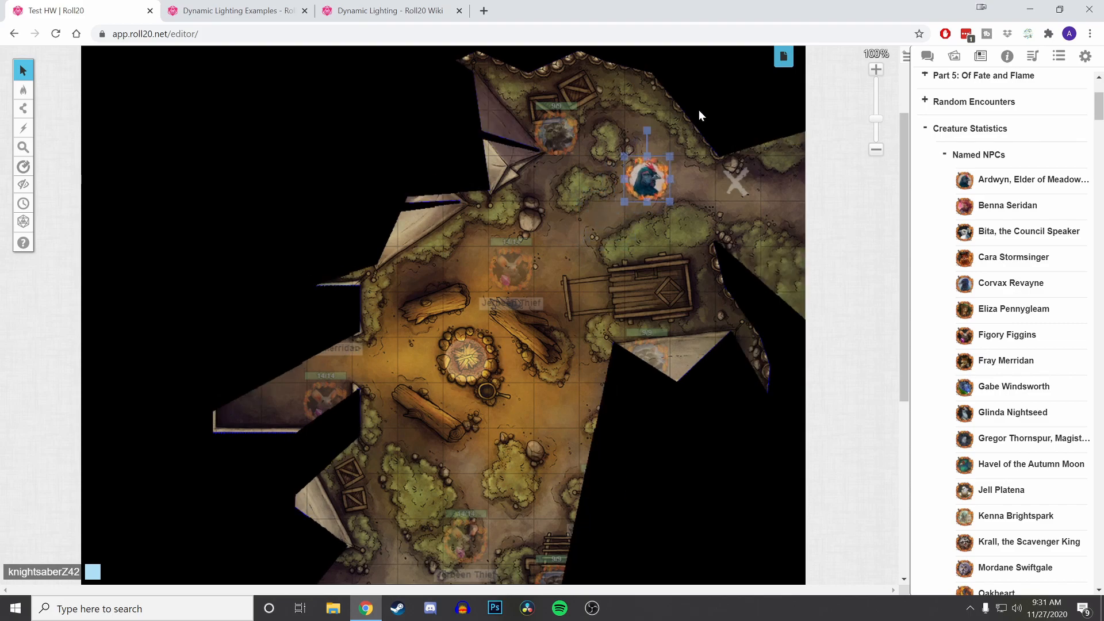
- Set the Bandit Camp page's GM Darkness Opacity to 64% and save the page settings
left_click(783, 56)
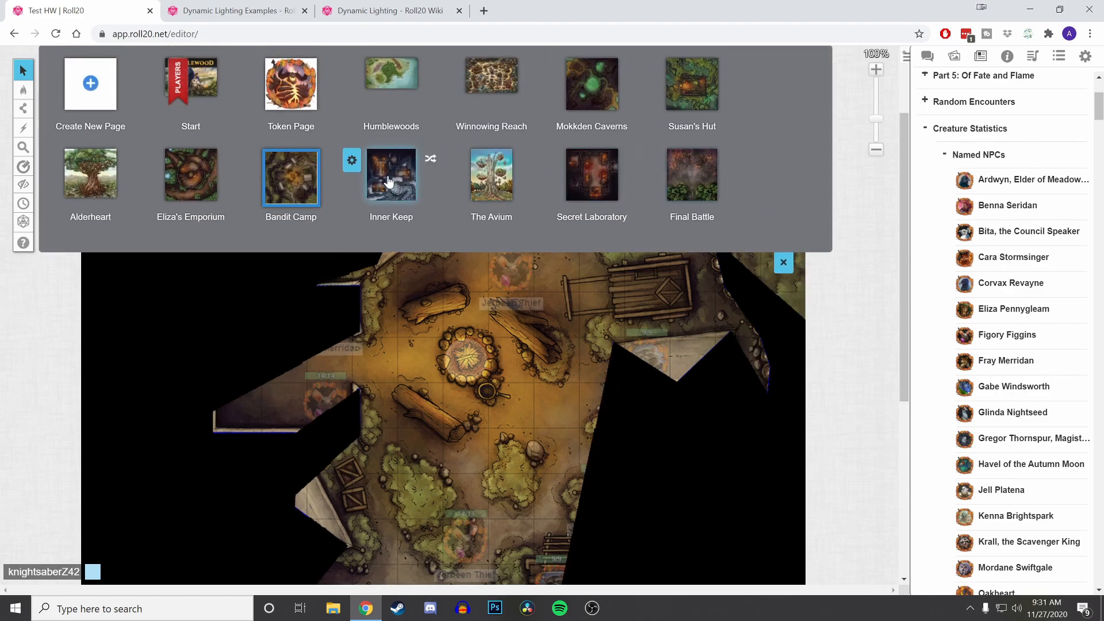
left_click(252, 161)
left_click(543, 123)
scroll(588, 346, "down", 5)
left_click_drag(550, 454, 538, 454)
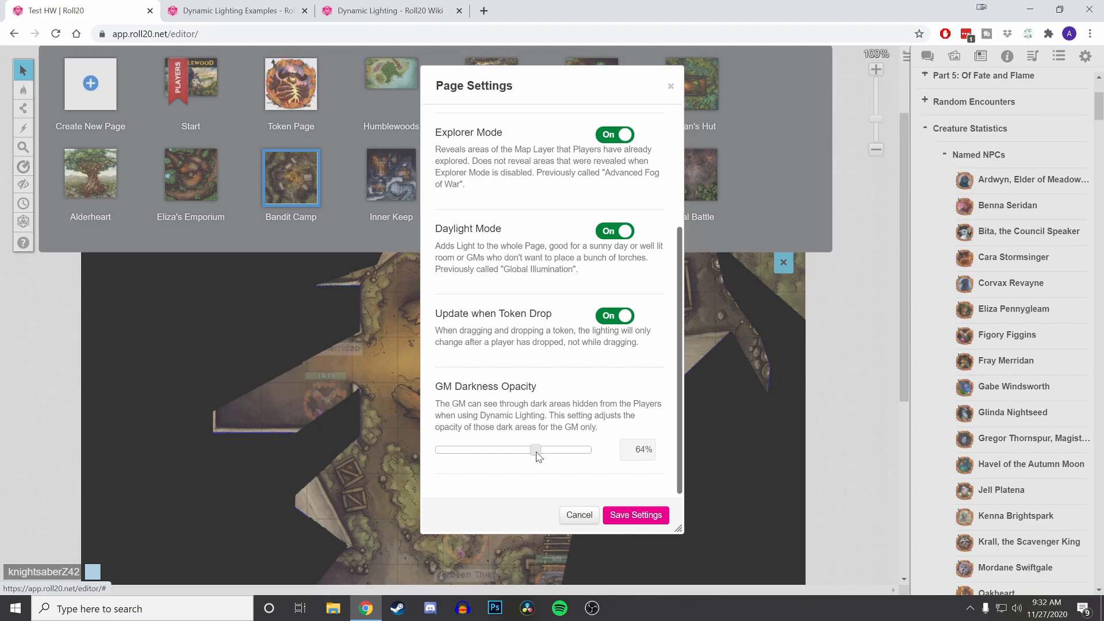
left_click(635, 515)
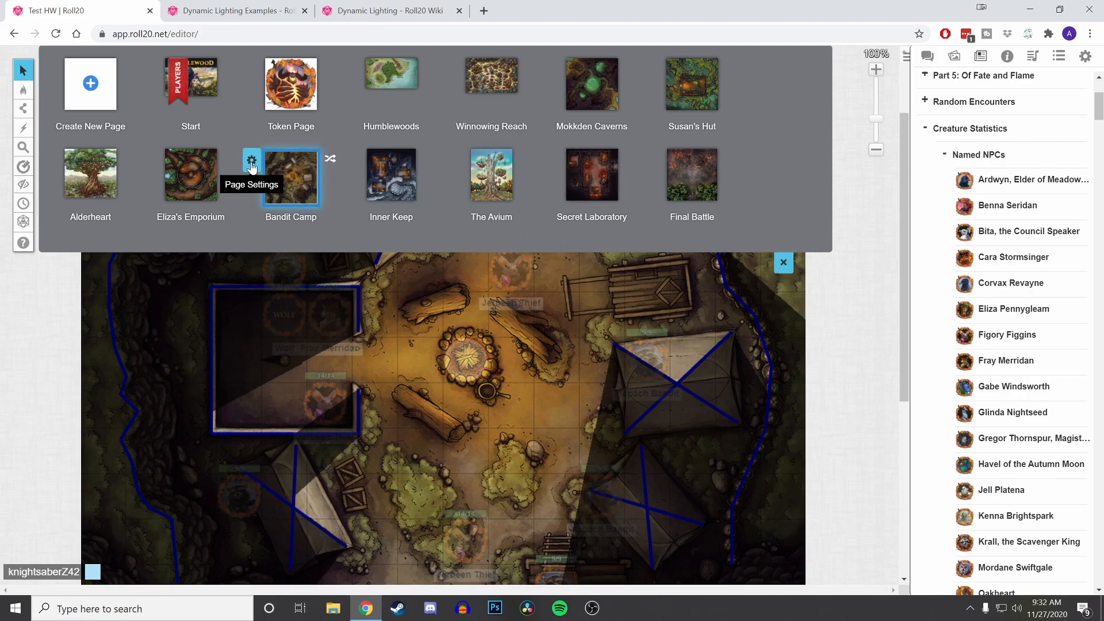
- Review the Bandit Camp page's updated Dynamic Lighting options once more and save the page settings
left_click(251, 166)
left_click(552, 125)
scroll(555, 333, "down", 3)
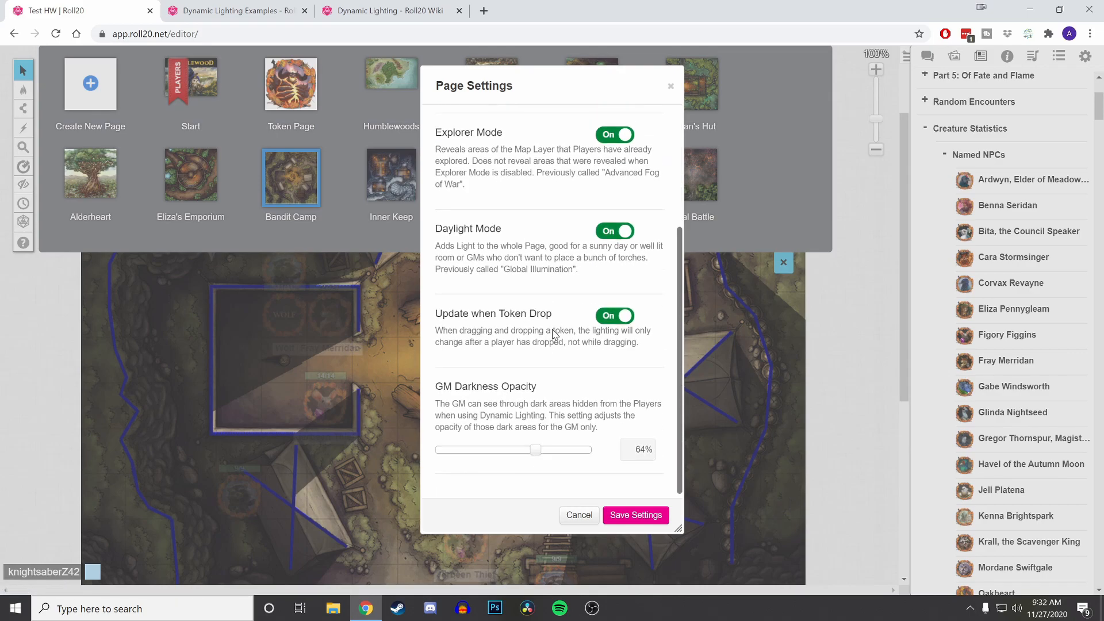
scroll(553, 333, "up", 3)
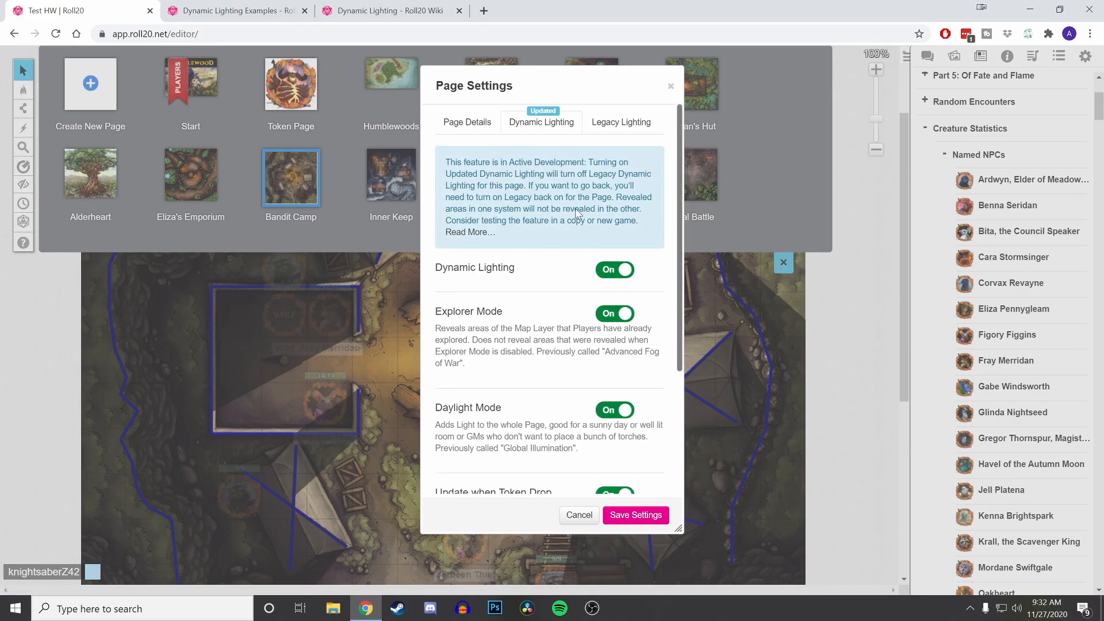
scroll(614, 385, "down", 3)
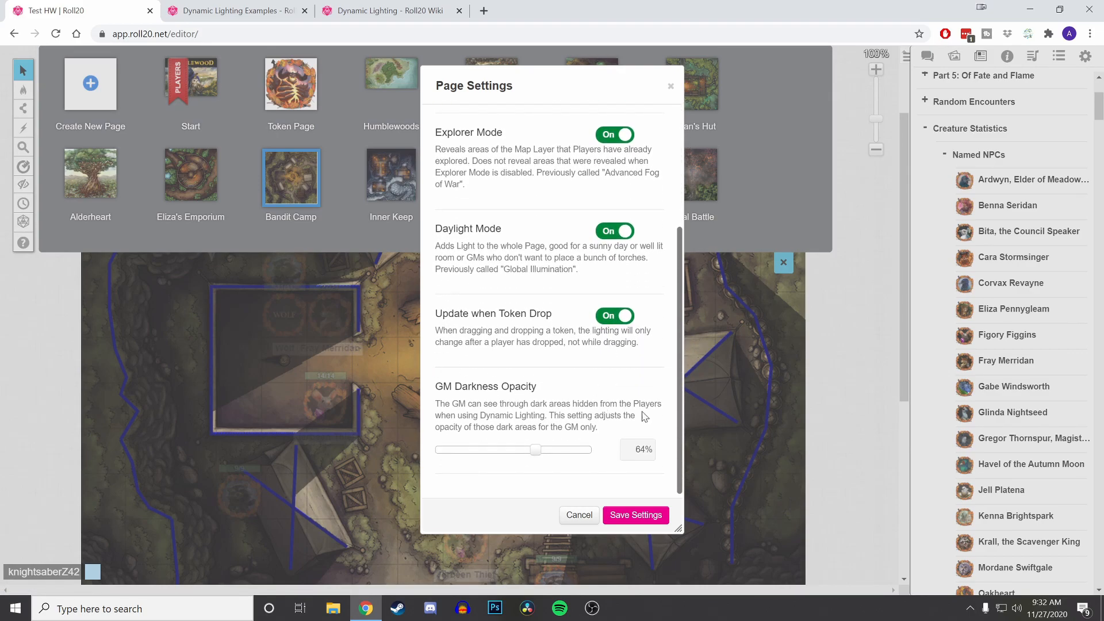
left_click(635, 514)
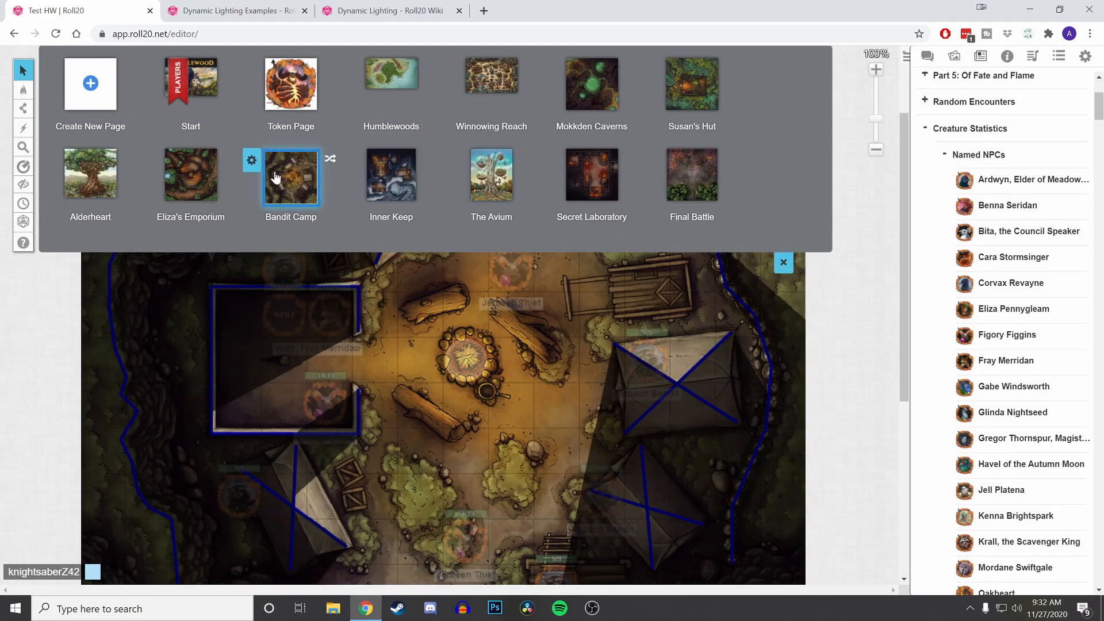
- Examine the bird token's updated dynamic lighting and legacy lighting settings, and save them as they are
left_click(783, 263)
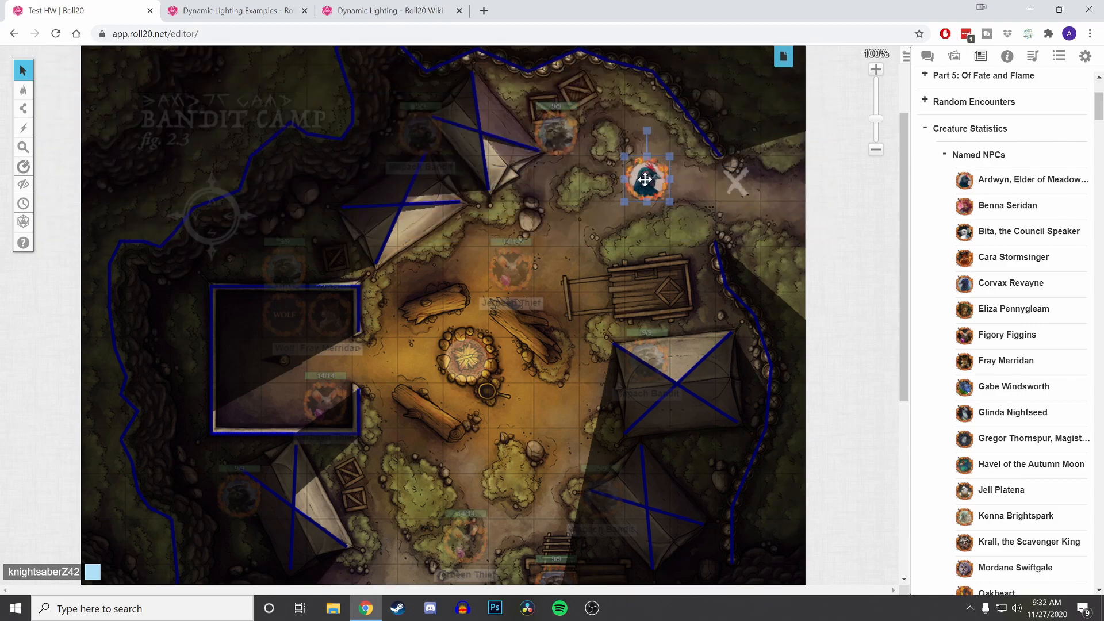
double_click(645, 180)
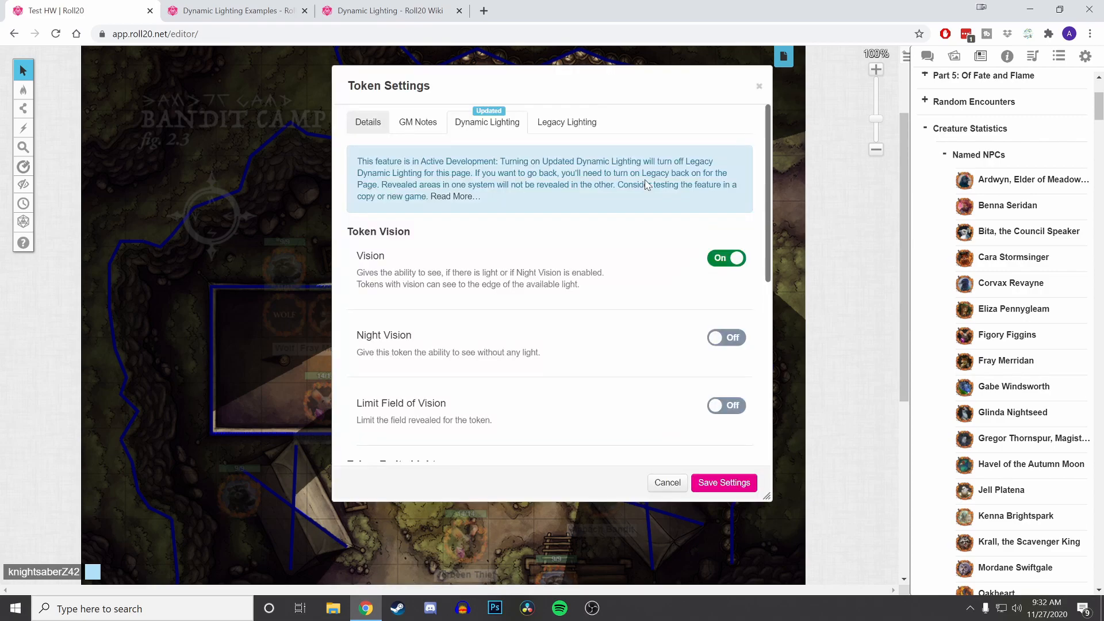
left_click(381, 121)
left_click(419, 125)
left_click(483, 122)
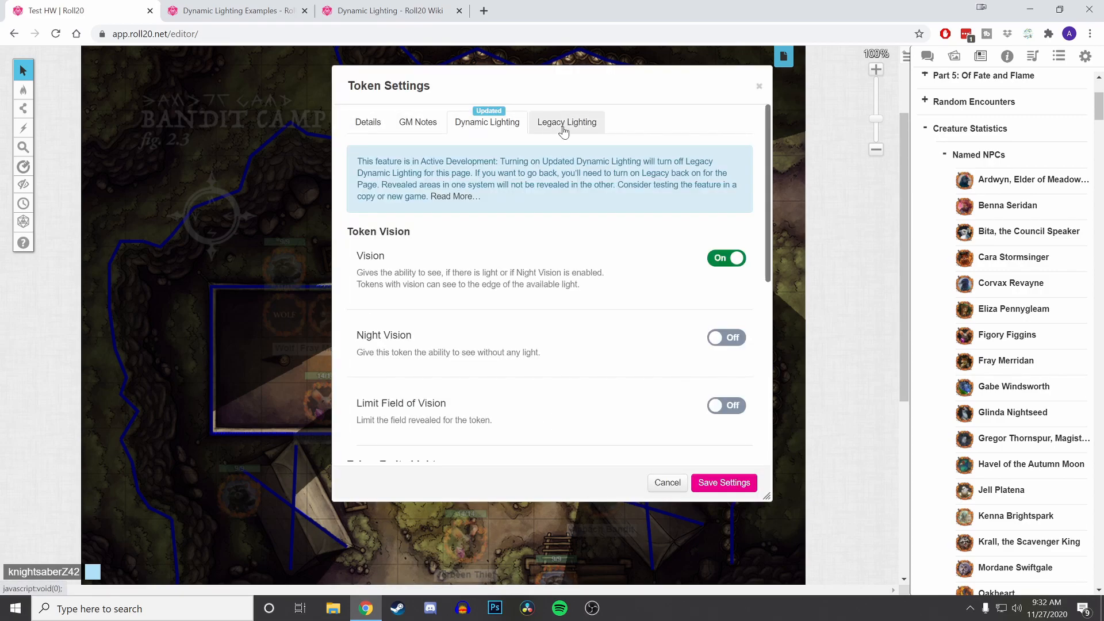
left_click(565, 123)
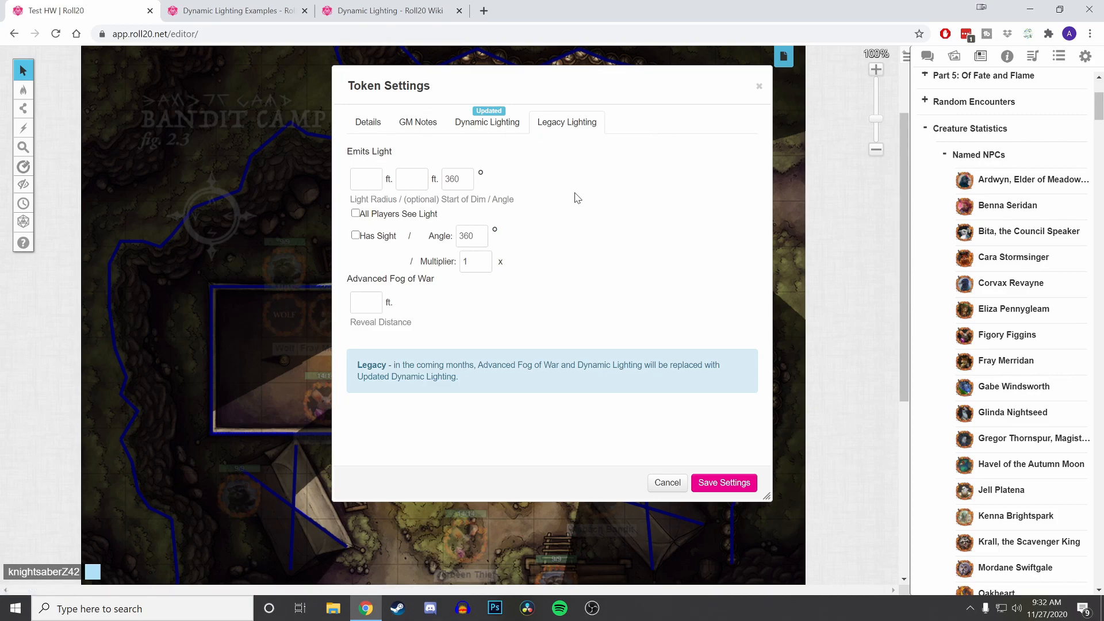
left_click(509, 125)
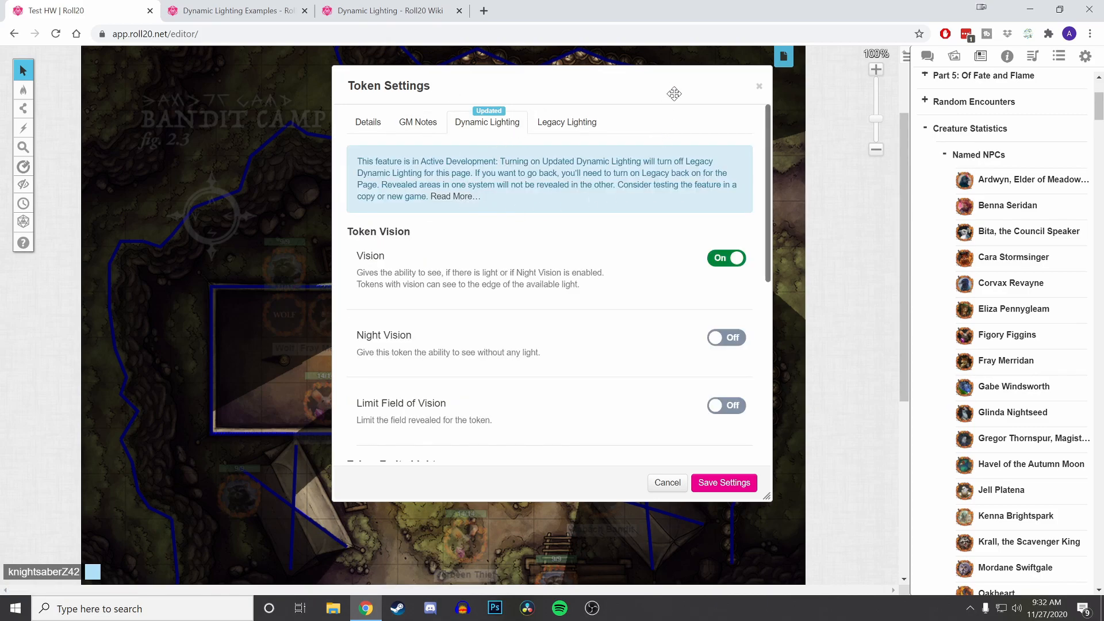
left_click_drag(668, 91, 391, 48)
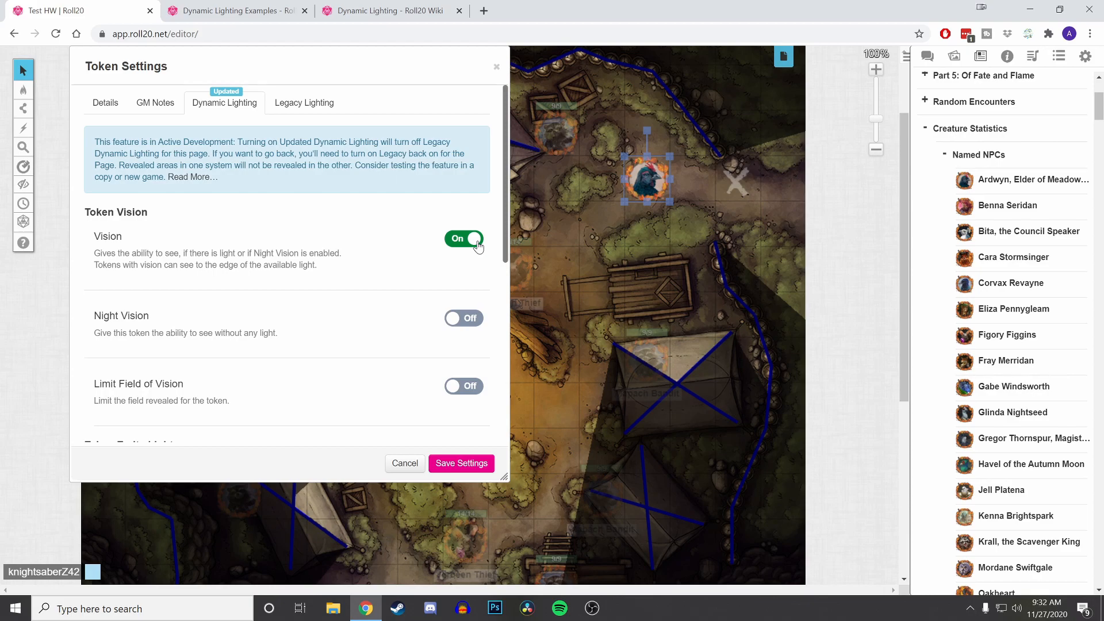
left_click_drag(429, 65, 630, 94)
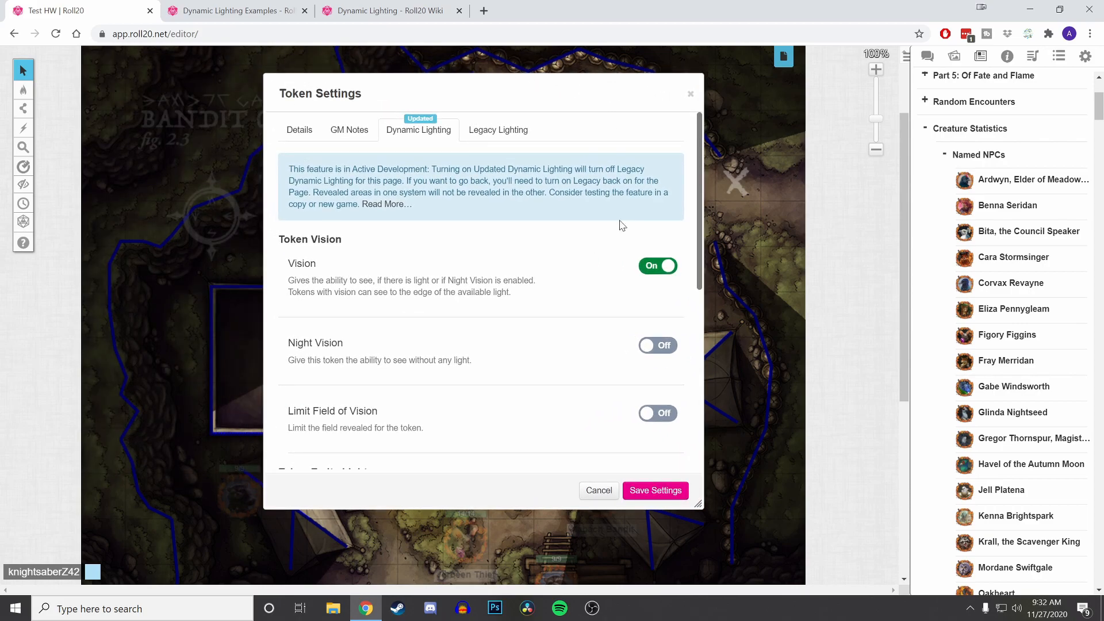
left_click(655, 491)
- Copy the light token over the campfire from the GM Info Overlay layer
mouse_move(23, 90)
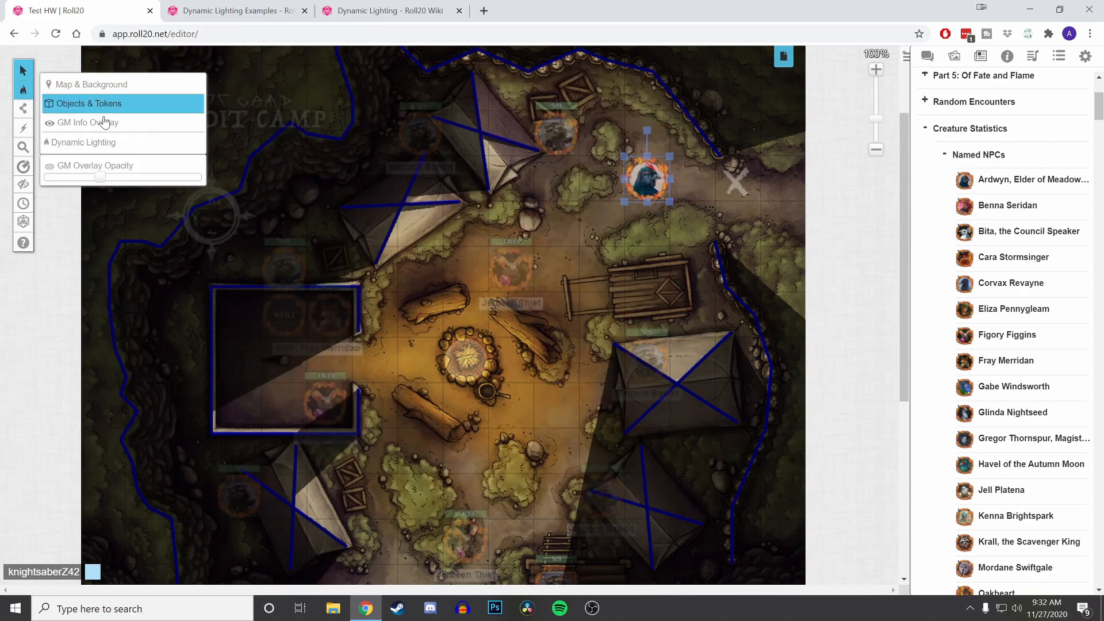
left_click(103, 120)
left_click(467, 359)
right_click(468, 361)
mouse_move(471, 362)
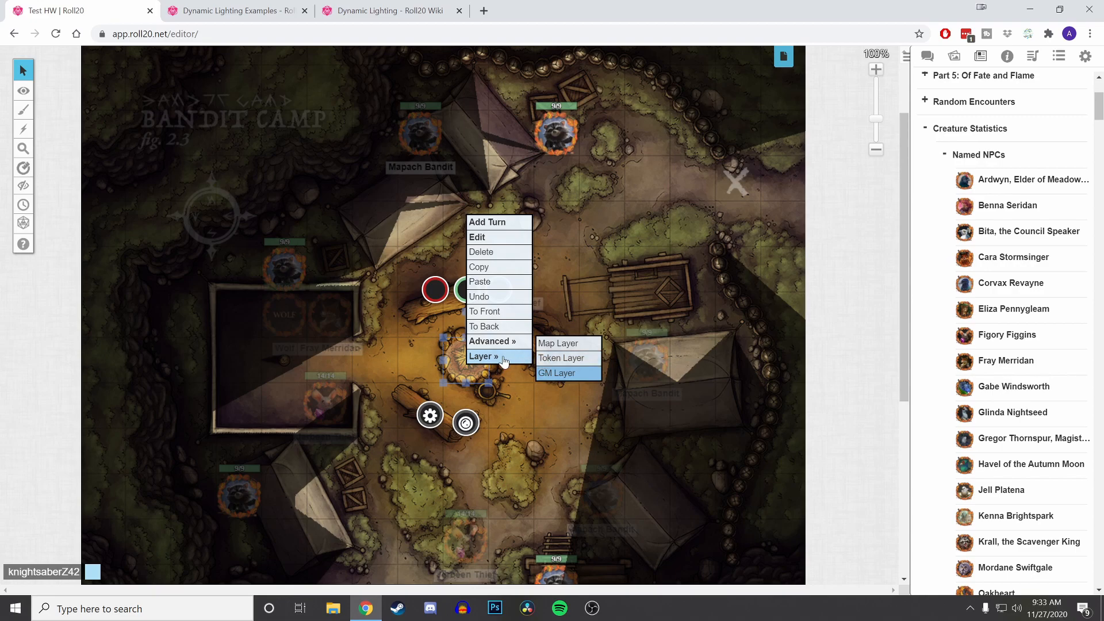
left_click(467, 367)
mouse_move(464, 360)
left_mouse_down()
mouse_move(510, 359)
mouse_move(466, 361)
left_mouse_up()
right_click(466, 363)
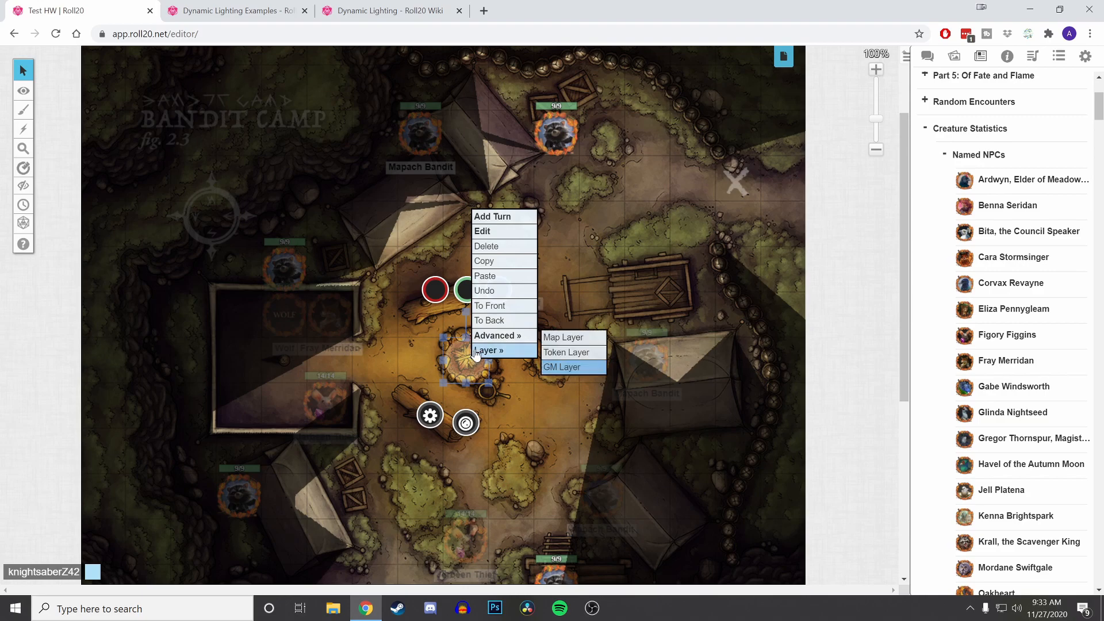
left_click(492, 263)
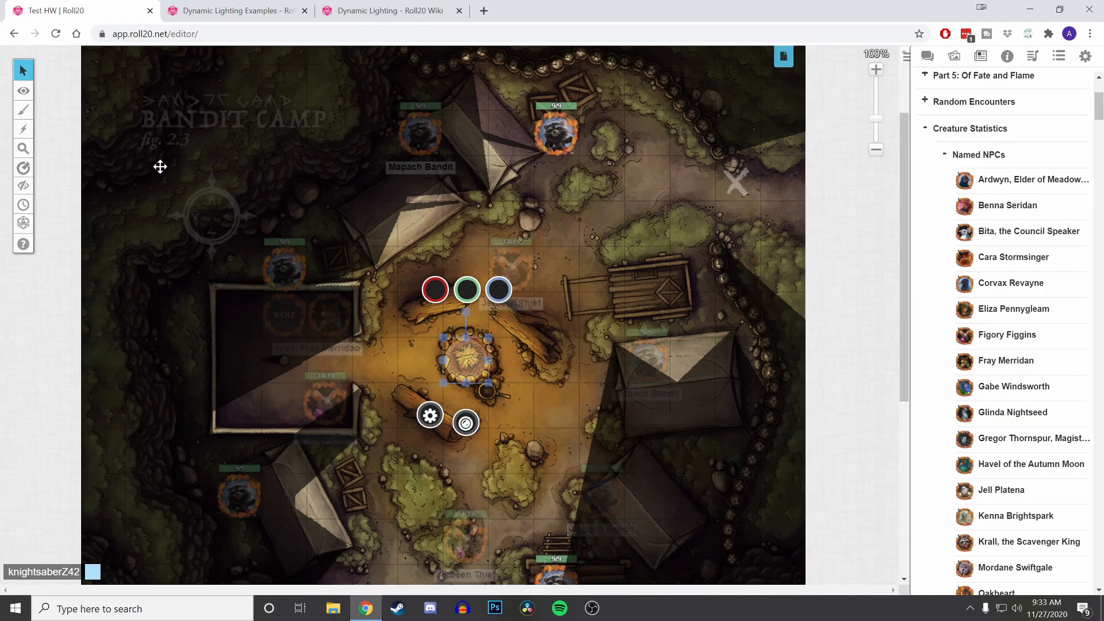
- Paste the copied light token onto the Dynamic Lighting layer, centred on the campfire
mouse_move(23, 89)
left_click(84, 143)
right_click(457, 360)
left_click(471, 336)
left_click_drag(465, 356, 473, 358)
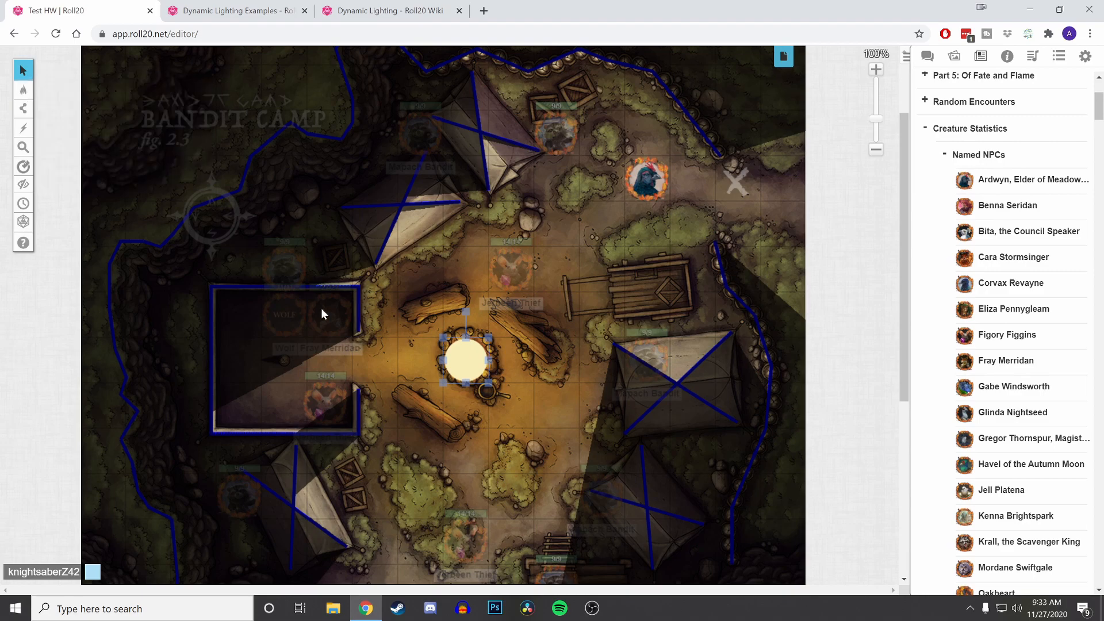
- Compare the pasted campfire light token's updated dynamic lighting and legacy lighting settings, and save them as they are
double_click(464, 358)
left_click(477, 124)
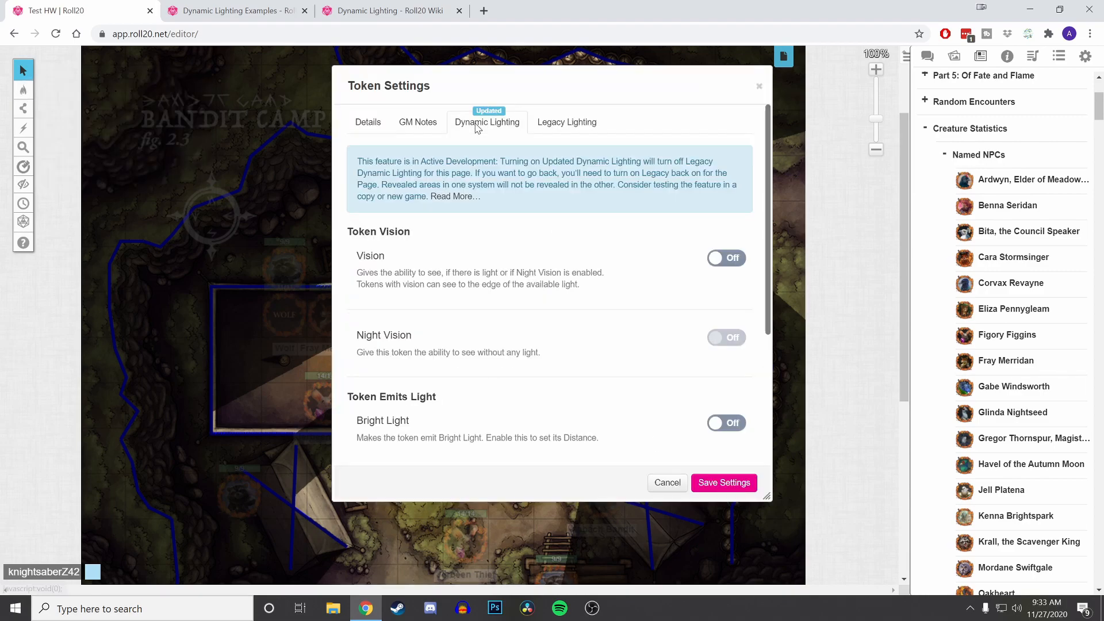
scroll(547, 285, "down", 3)
scroll(508, 202, "up", 3)
left_click(551, 121)
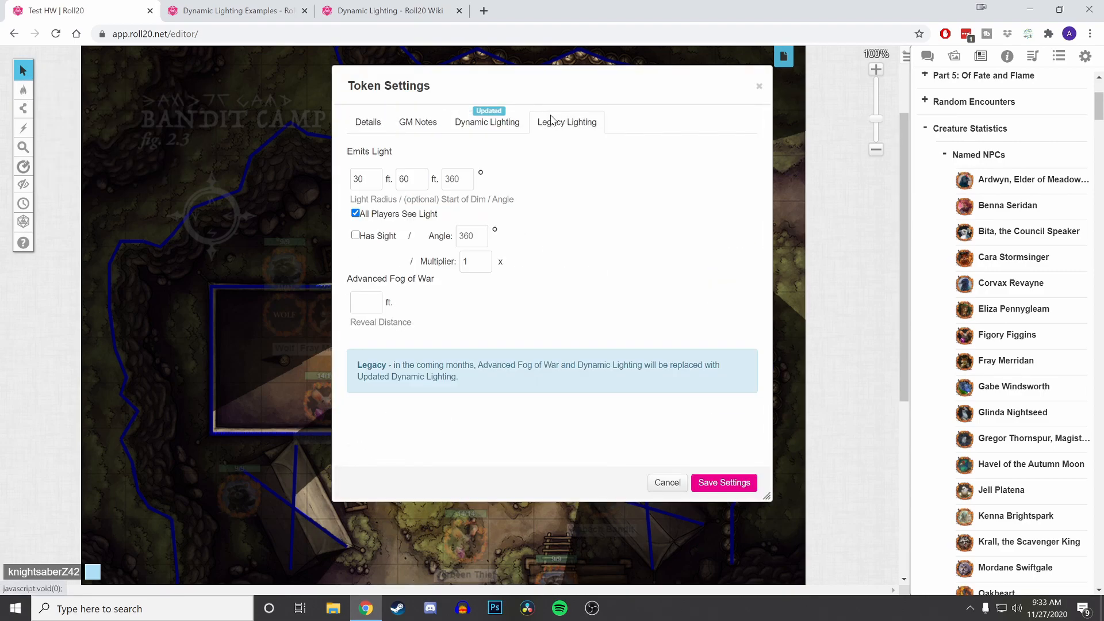
left_click_drag(625, 80, 826, 81)
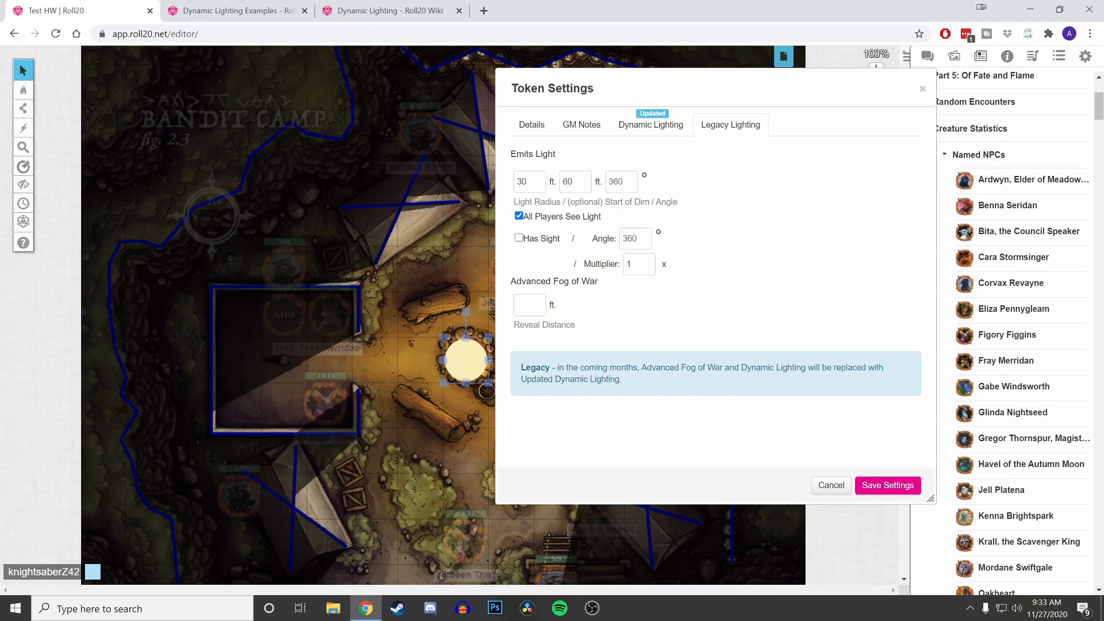
left_click(642, 136)
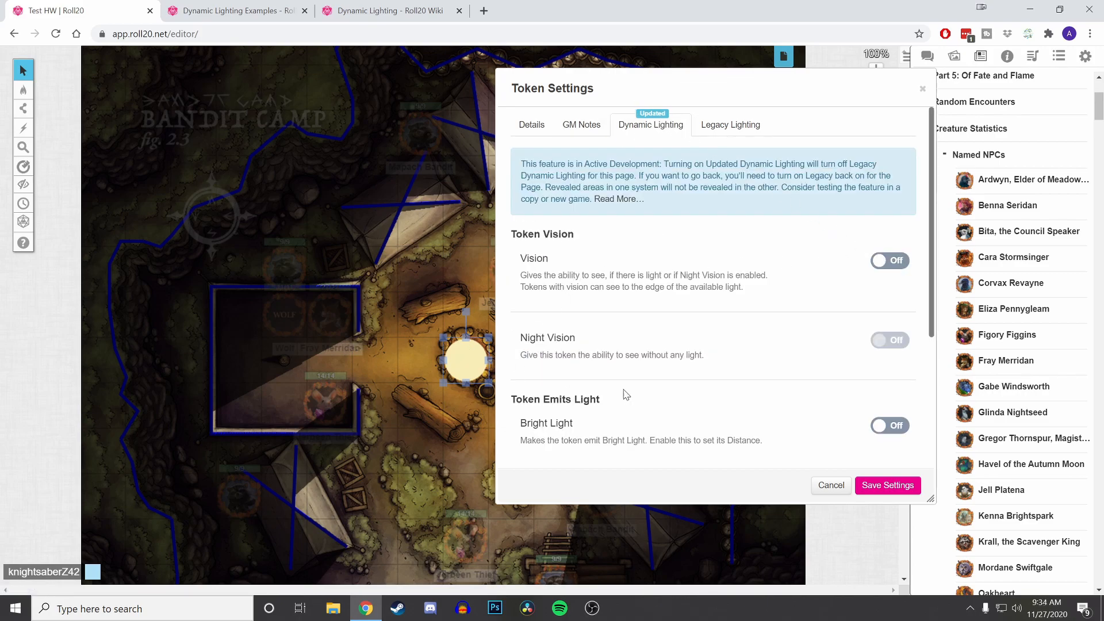
left_click(886, 485)
- Move the bird token one square toward the X marker and back to check its effect on the lighting
mouse_move(32, 91)
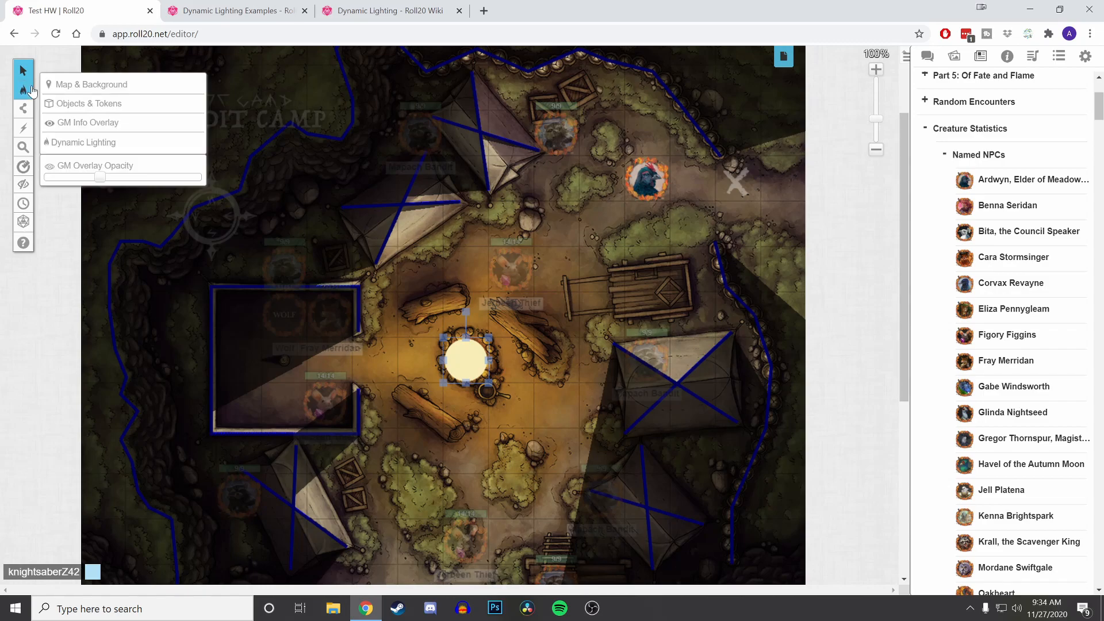
left_click(138, 144)
left_click(646, 168)
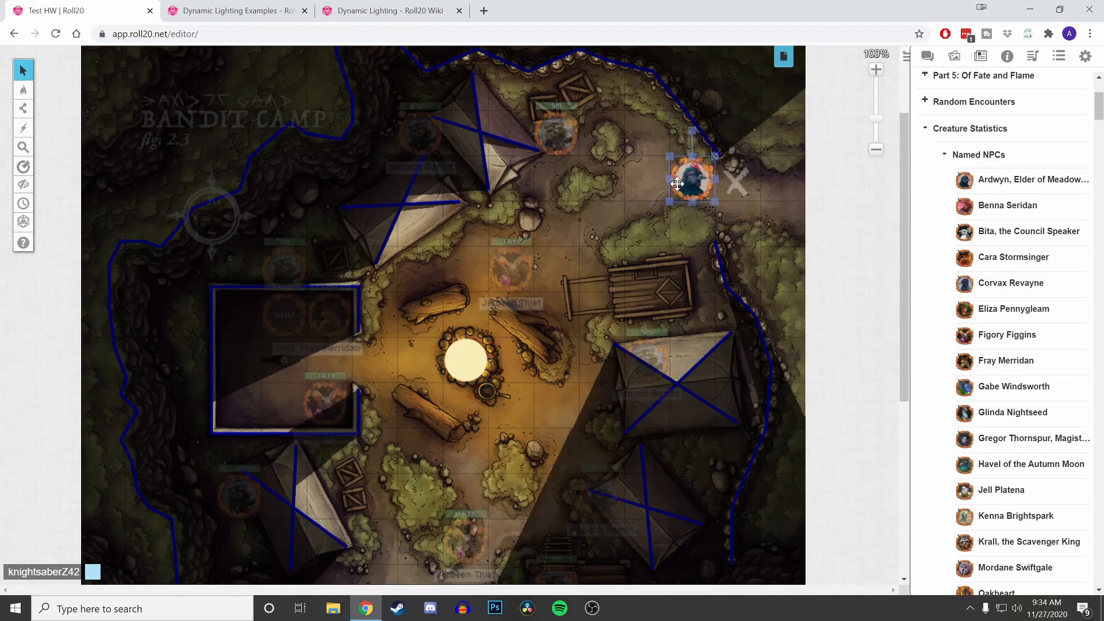
- Move the light token over the campfire to the GM Layer
left_click(465, 359)
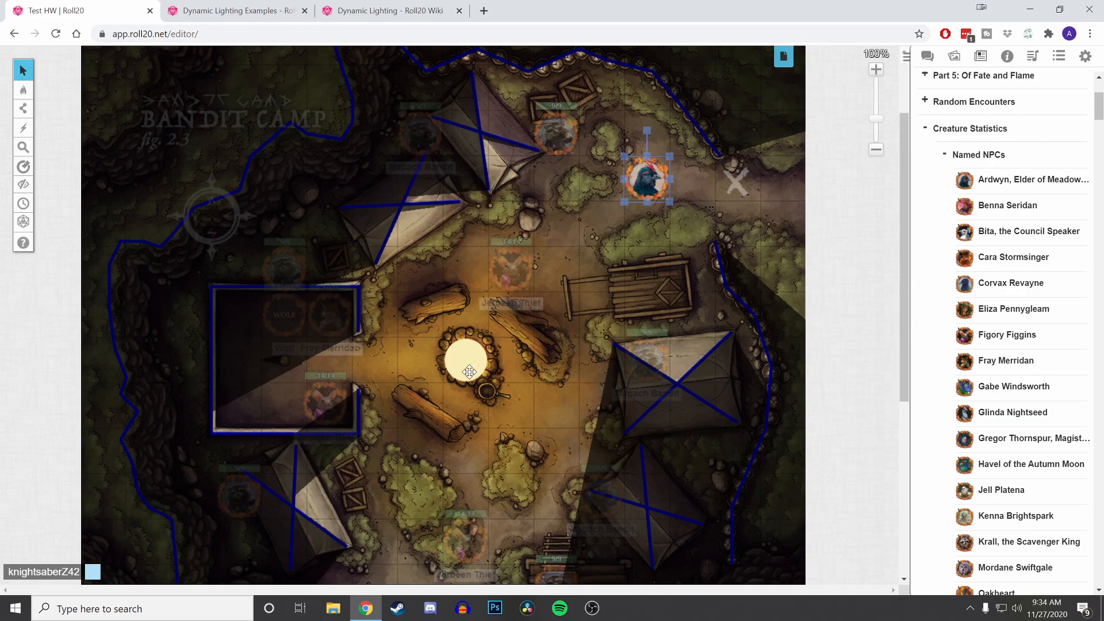
right_click(468, 363)
mouse_move(495, 361)
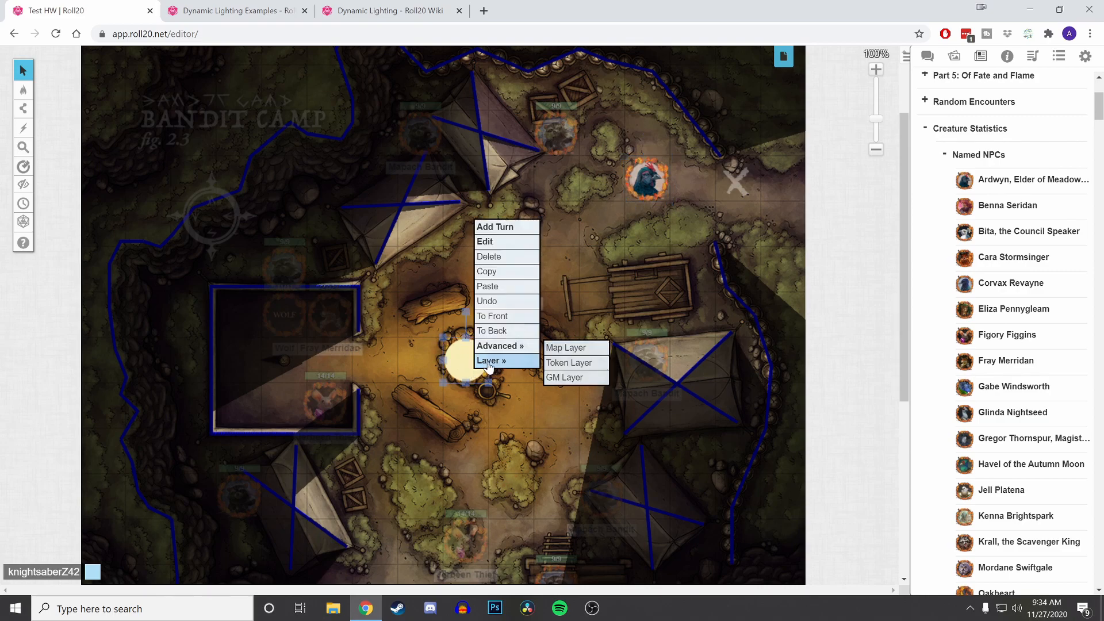
left_click(564, 377)
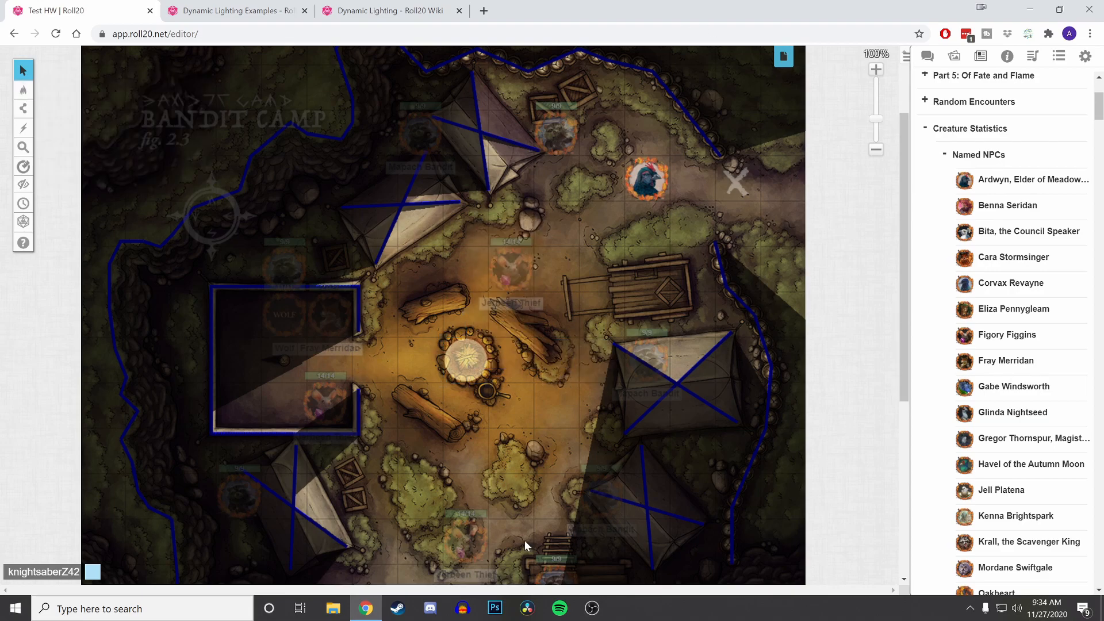
- Open the bird token's settings and examine its vision options alongside the campfire on the map
mouse_move(23, 90)
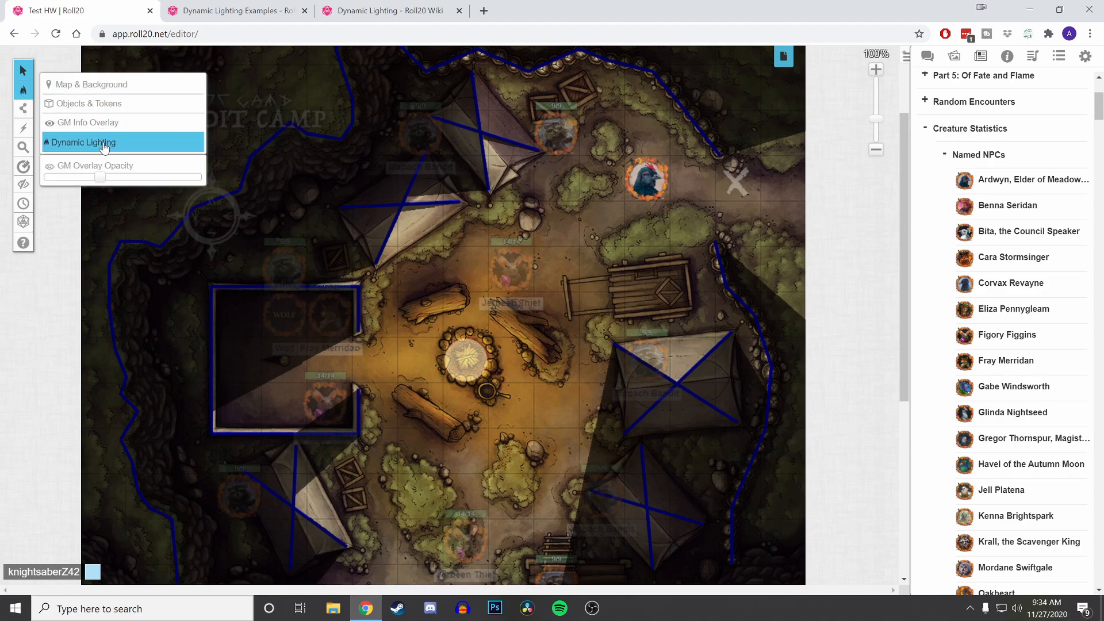
left_click(652, 181)
double_click(651, 180)
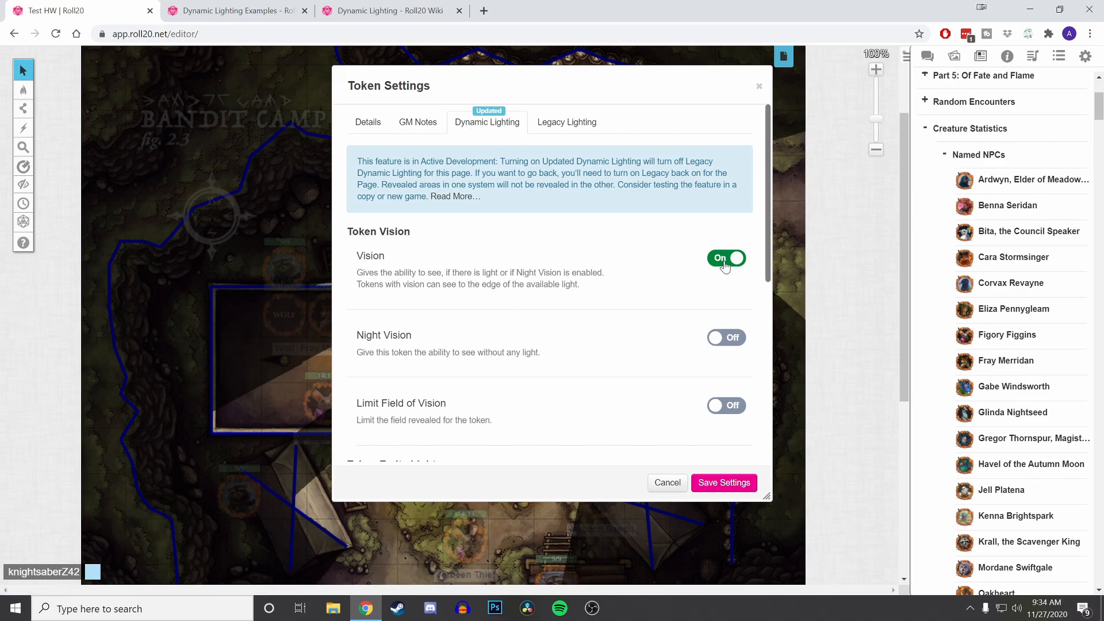
left_click_drag(621, 82, 853, 76)
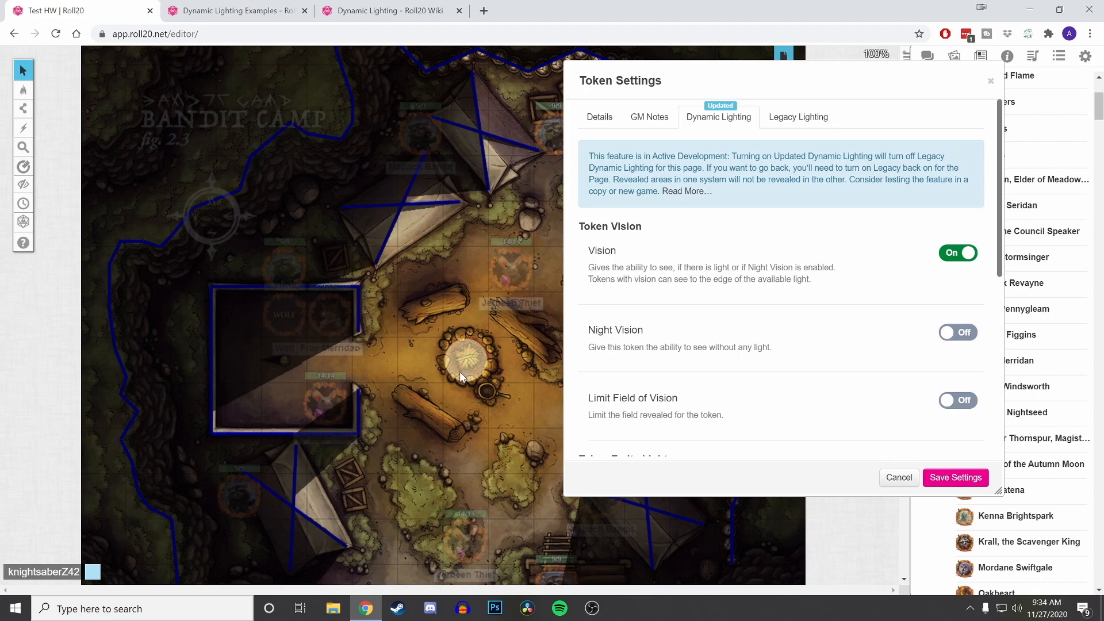
left_click_drag(838, 85, 180, 84)
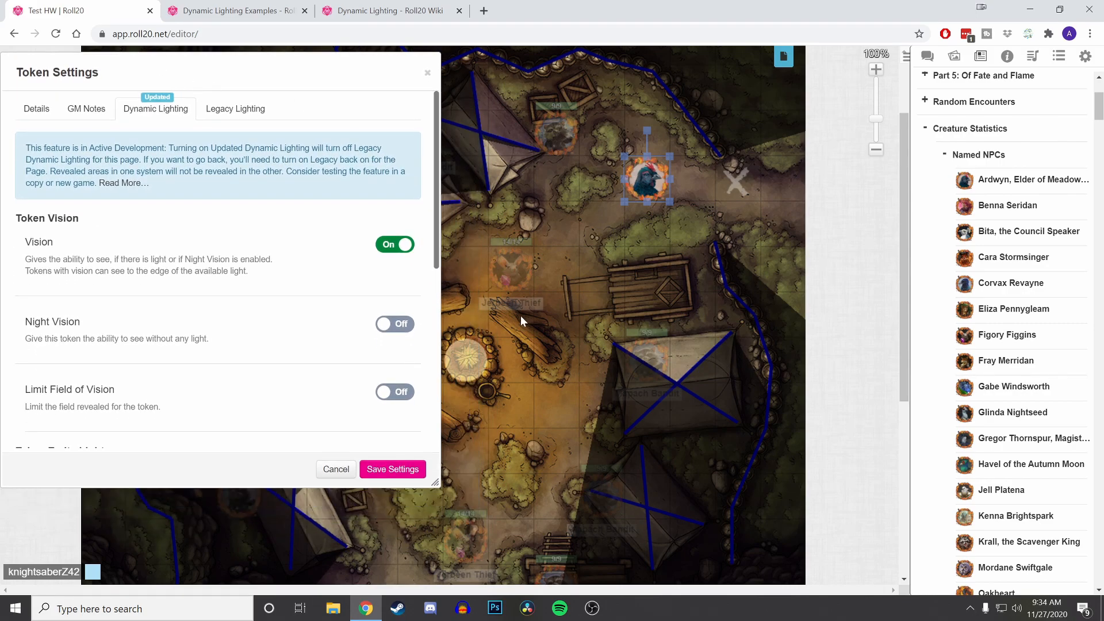
- Place a Fray Merridan token on the map beside the bird token and open its settings
left_click(695, 189)
left_click_drag(1015, 363, 698, 190)
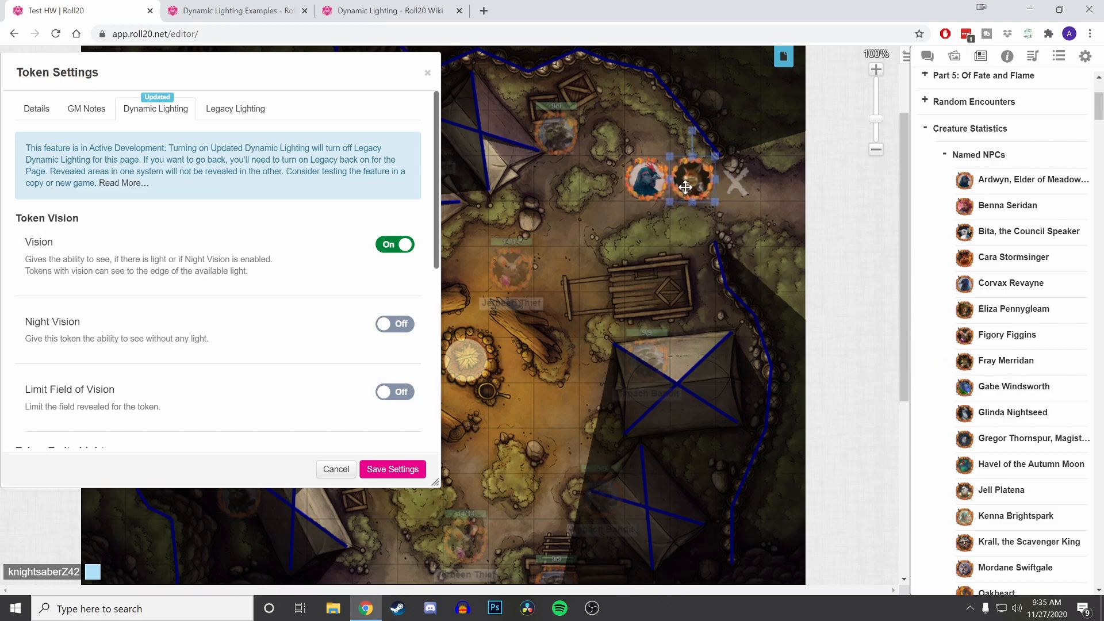
double_click(695, 185)
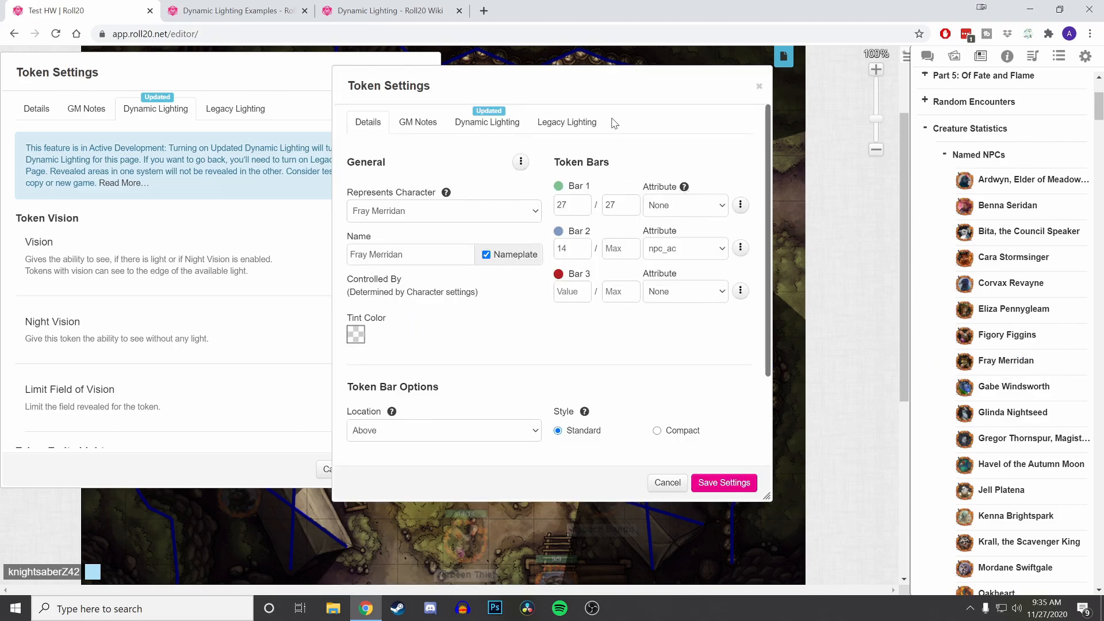
- Compare the Fray Merridan token's legacy lighting values with its updated dynamic lighting options
left_click(505, 123)
left_click(584, 125)
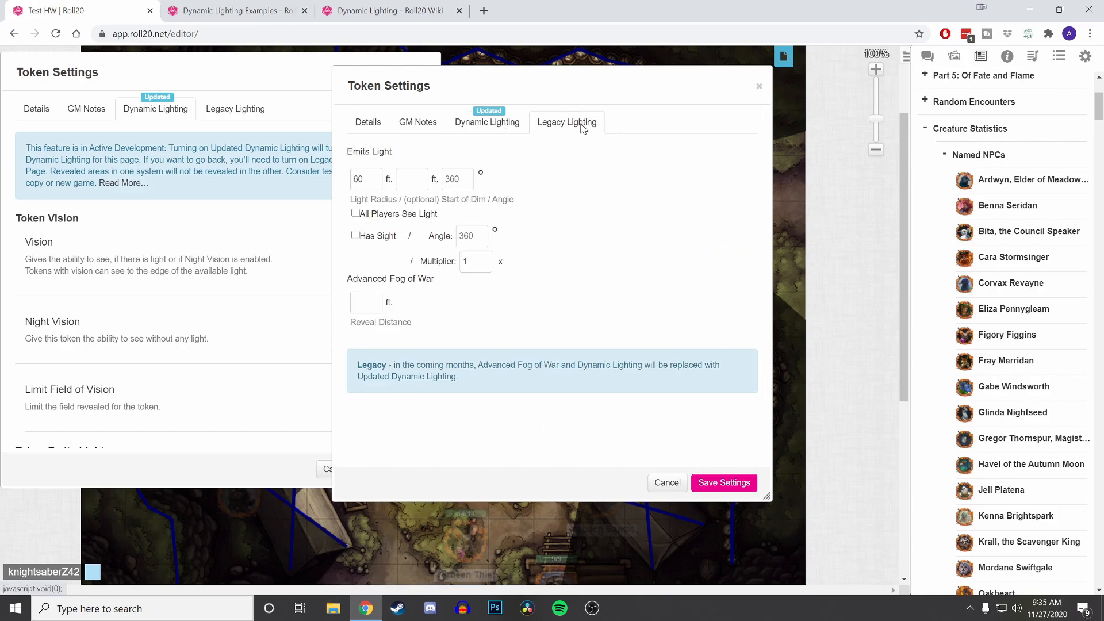
left_click_drag(521, 90, 670, 85)
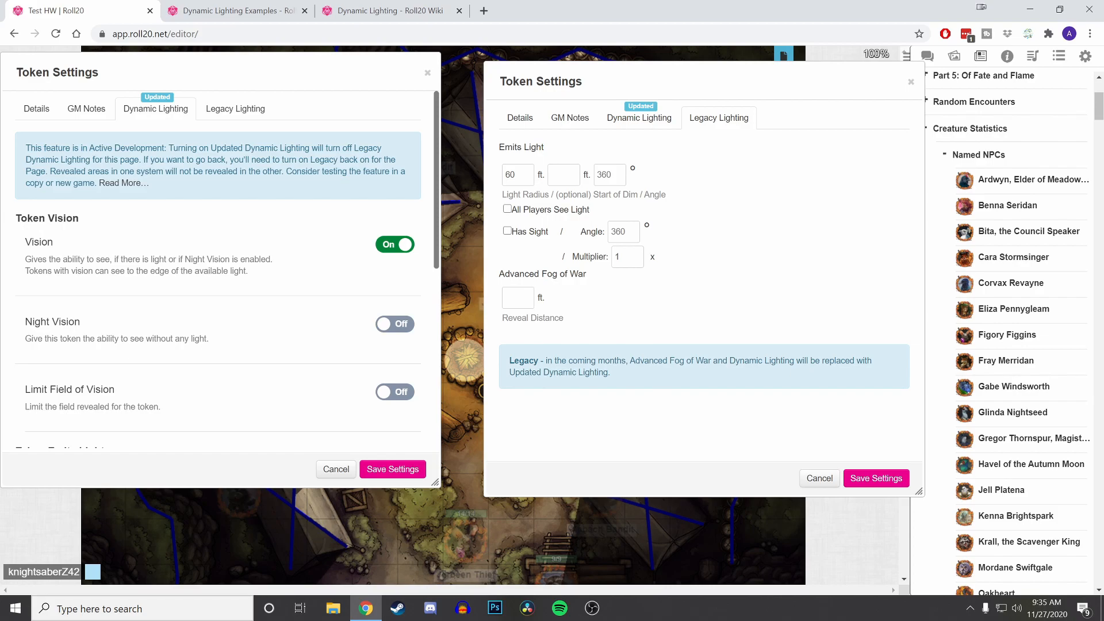
left_click(640, 126)
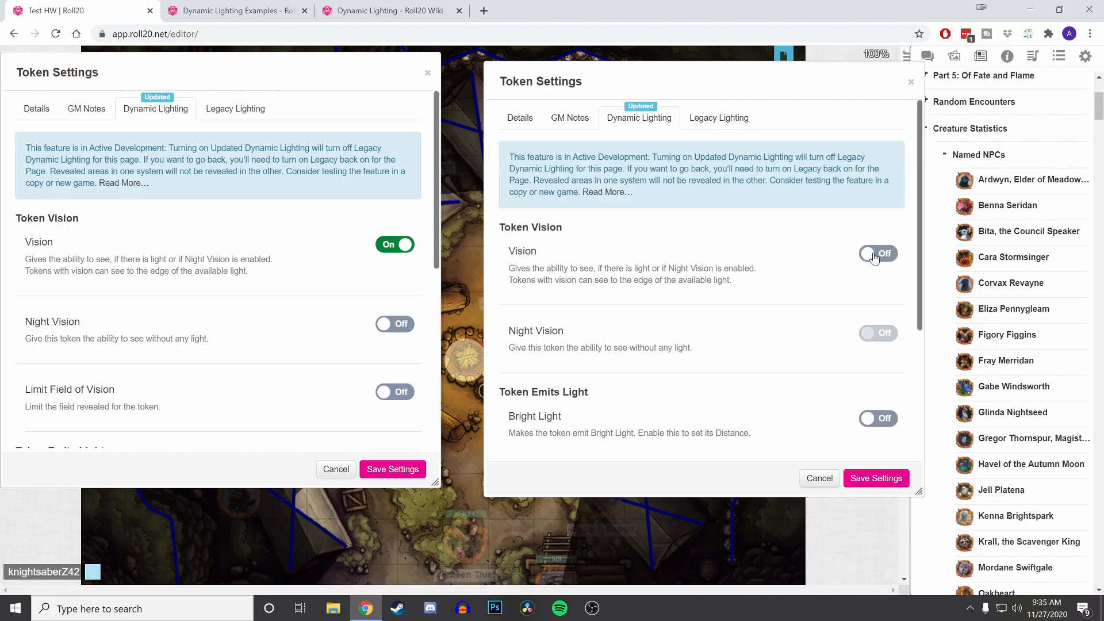
left_click(719, 118)
left_click(639, 118)
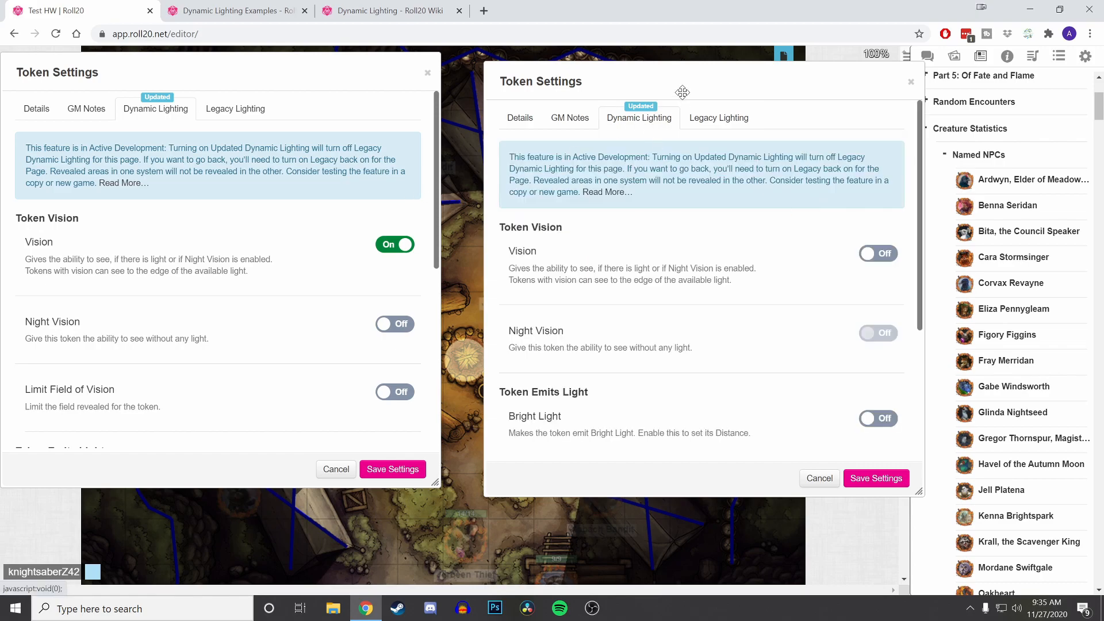
- Enable Vision and Night Vision for the Fray Merridan token, with a night vision distance of 60 ft
left_click(873, 259)
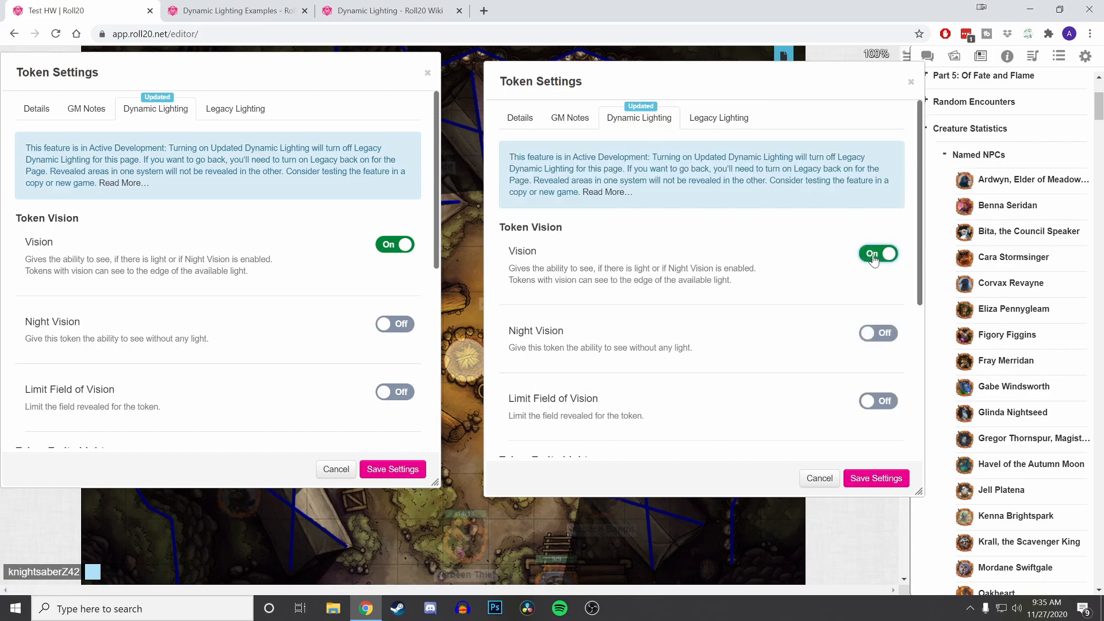
left_click(878, 333)
left_click(851, 369)
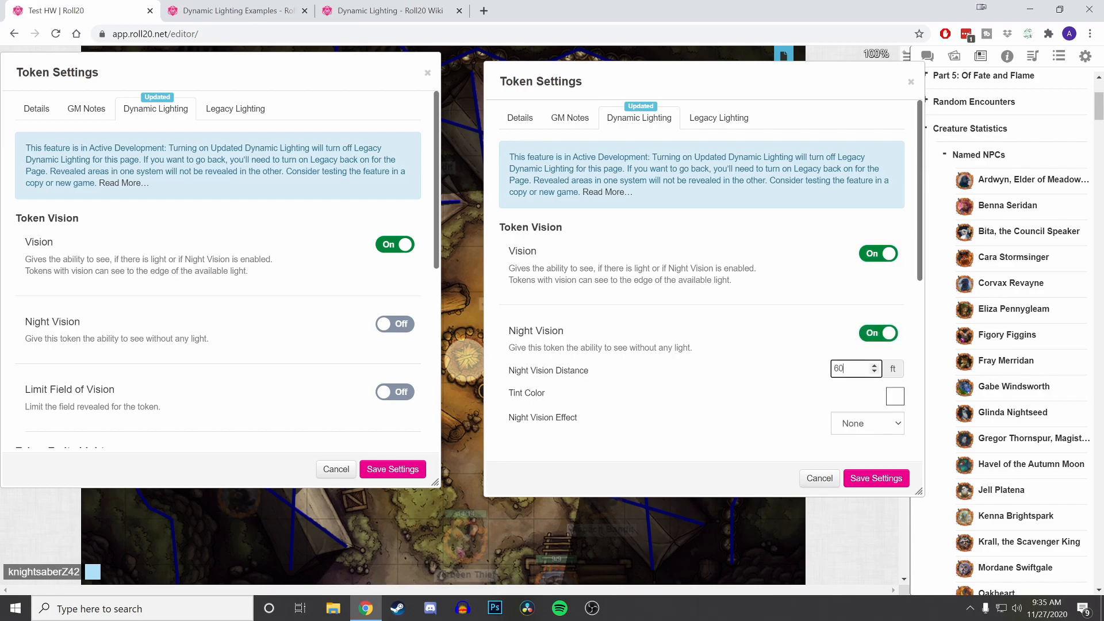
- Review the Fray Merridan token's night vision effect options, set its night vision tint color to light green, and save its settings
left_click(868, 424)
left_click(852, 424)
scroll(852, 403, "down", 3)
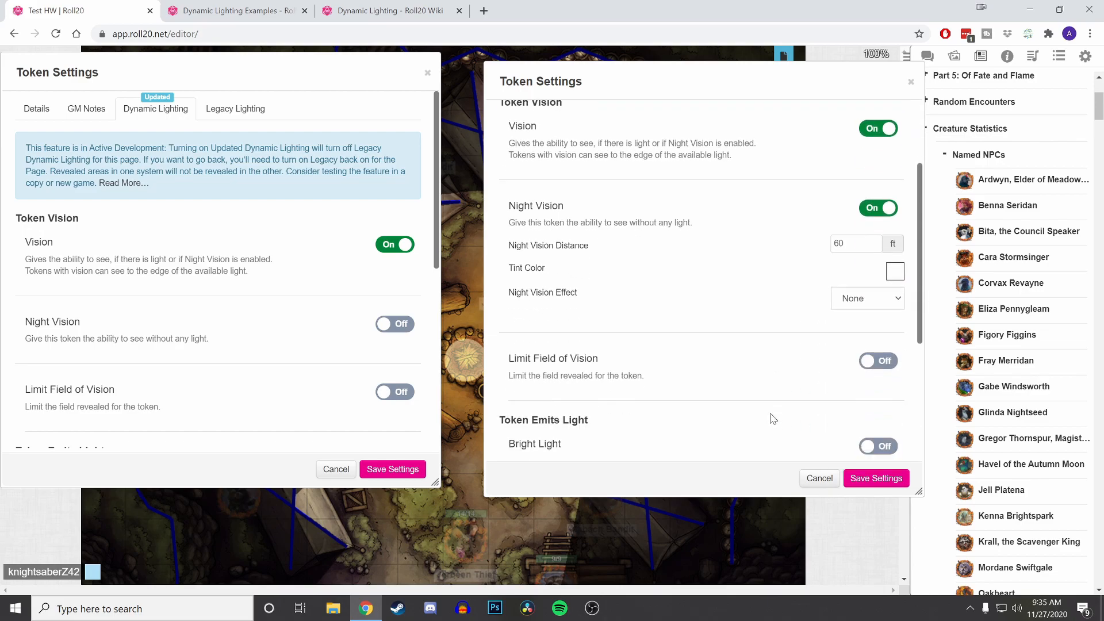
left_click(867, 295)
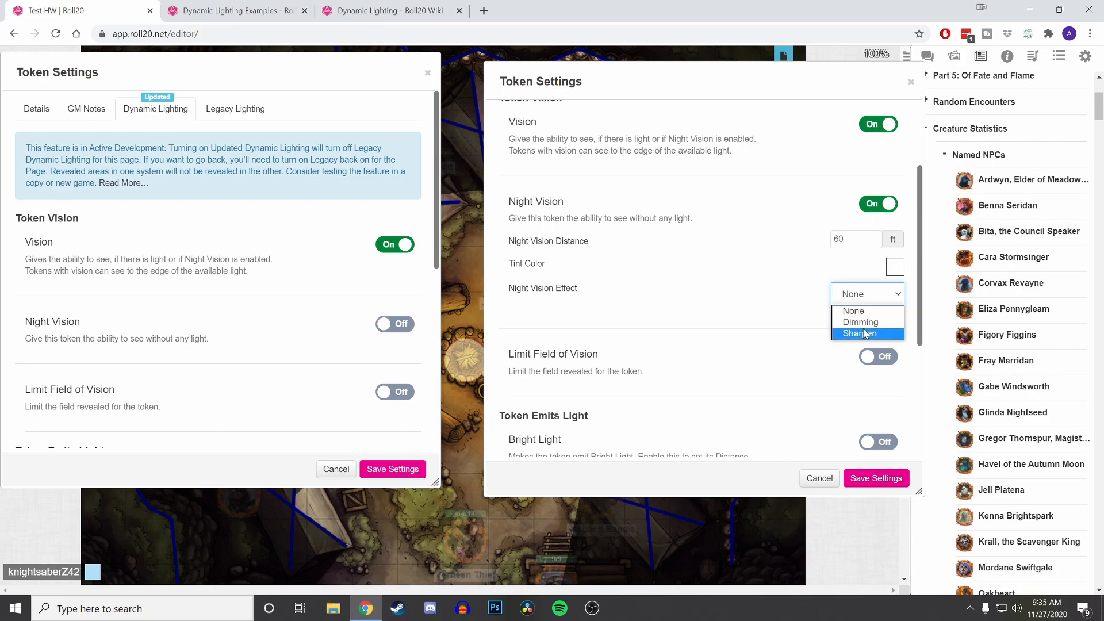
left_click(799, 311)
left_click(893, 275)
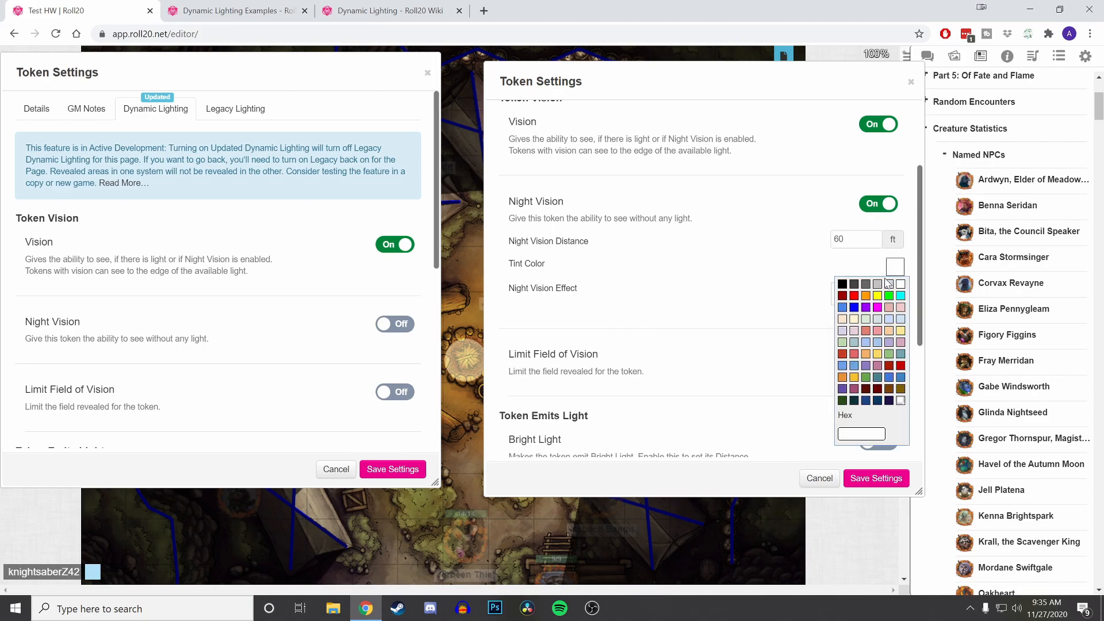
left_click(850, 342)
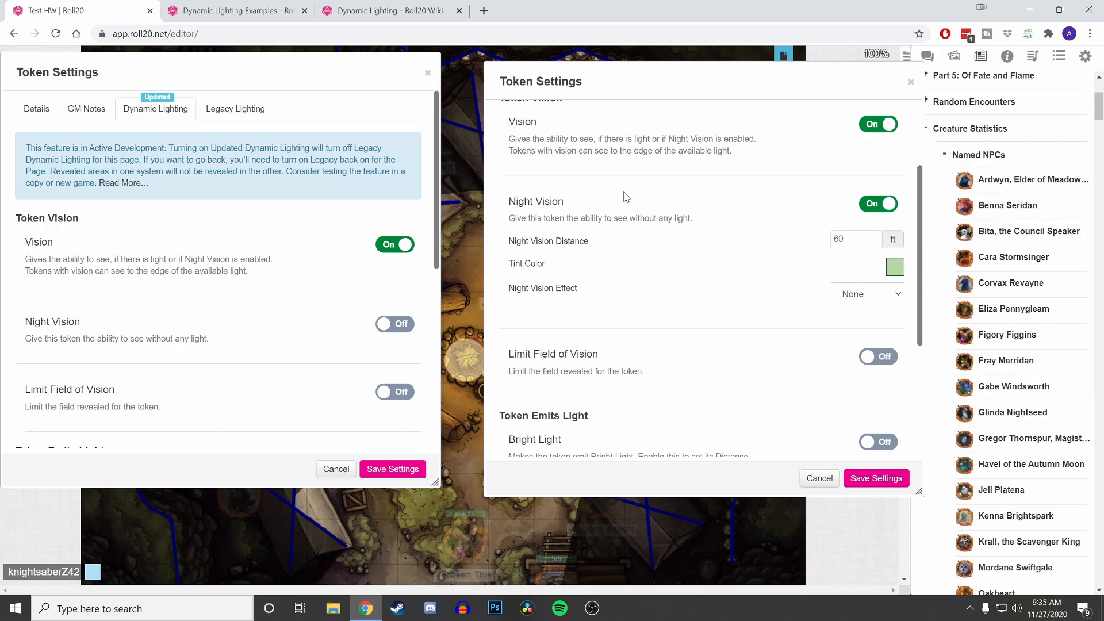
left_click(876, 479)
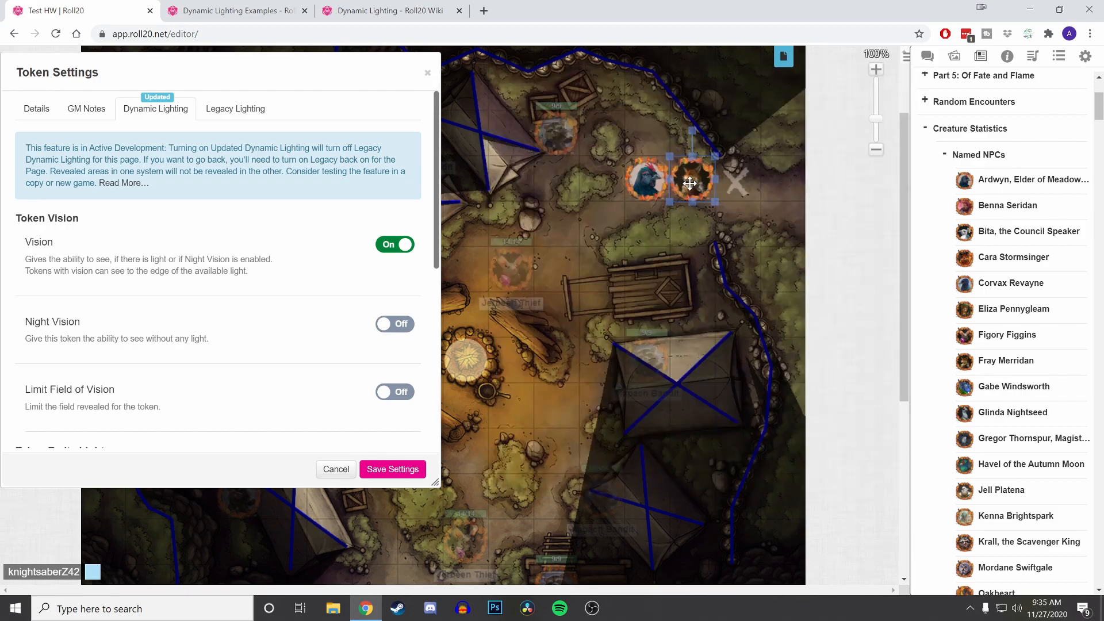
- Save the bird token's settings and test the Fray Merridan token's vision by moving it one square down and back
left_click(410, 468)
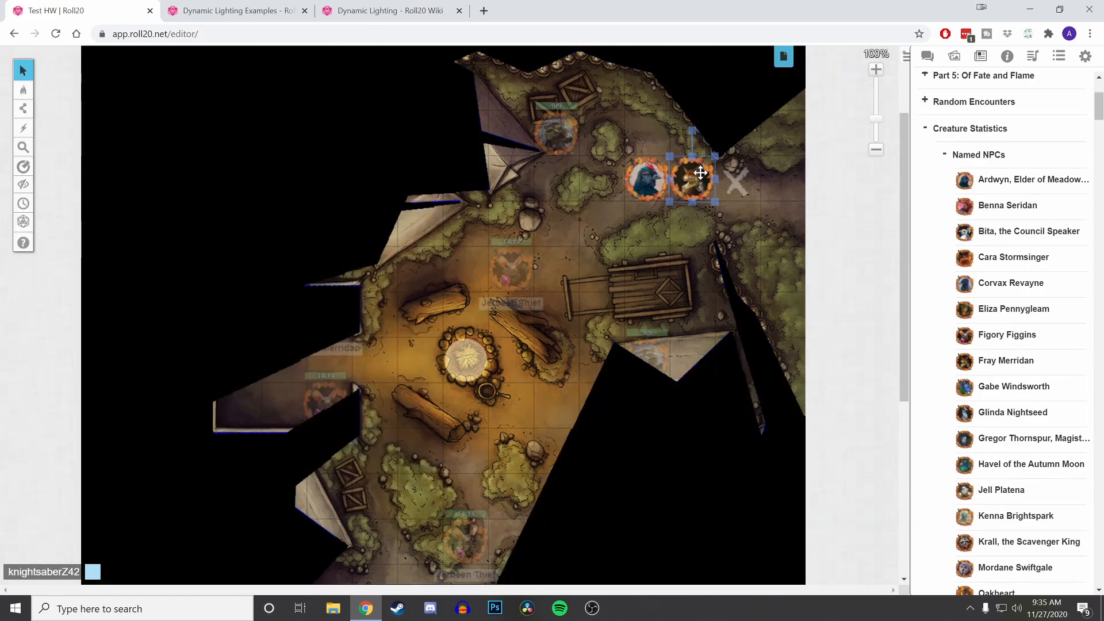
left_click_drag(700, 172, 688, 219)
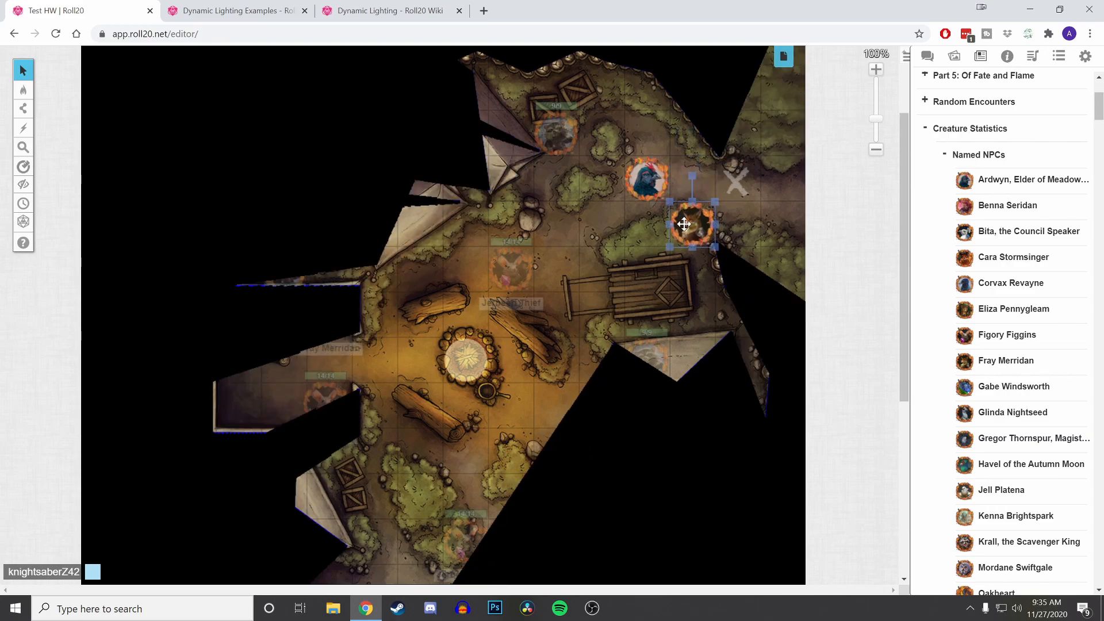
left_click_drag(683, 231, 694, 196)
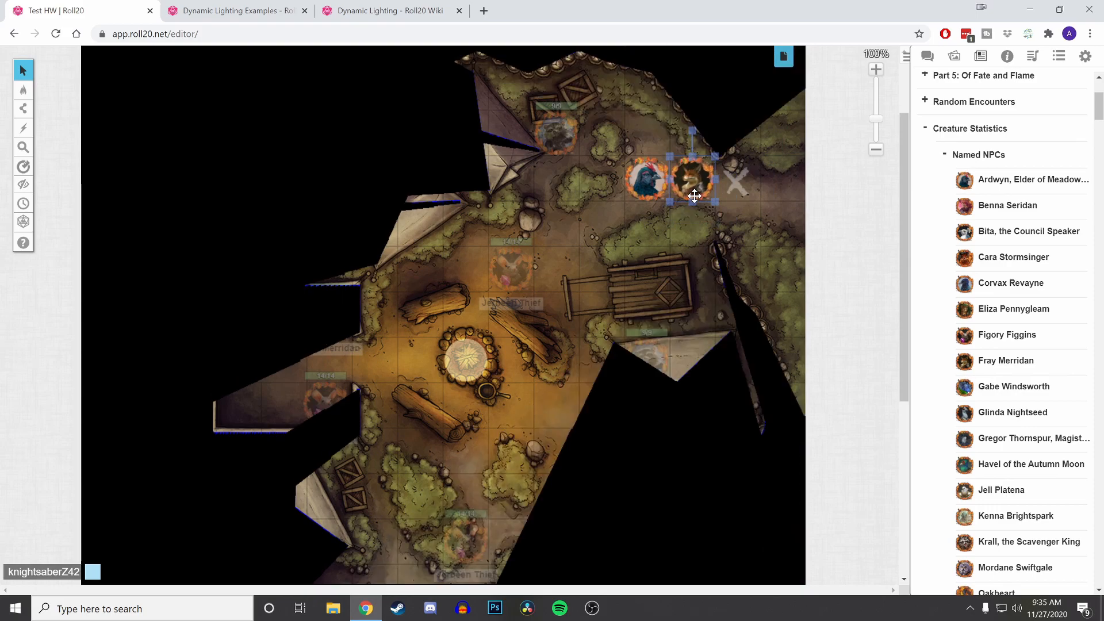
- Turn off Daylight Mode and Update when Token Drop in the Bandit Camp page's dynamic lighting settings
left_click(783, 56)
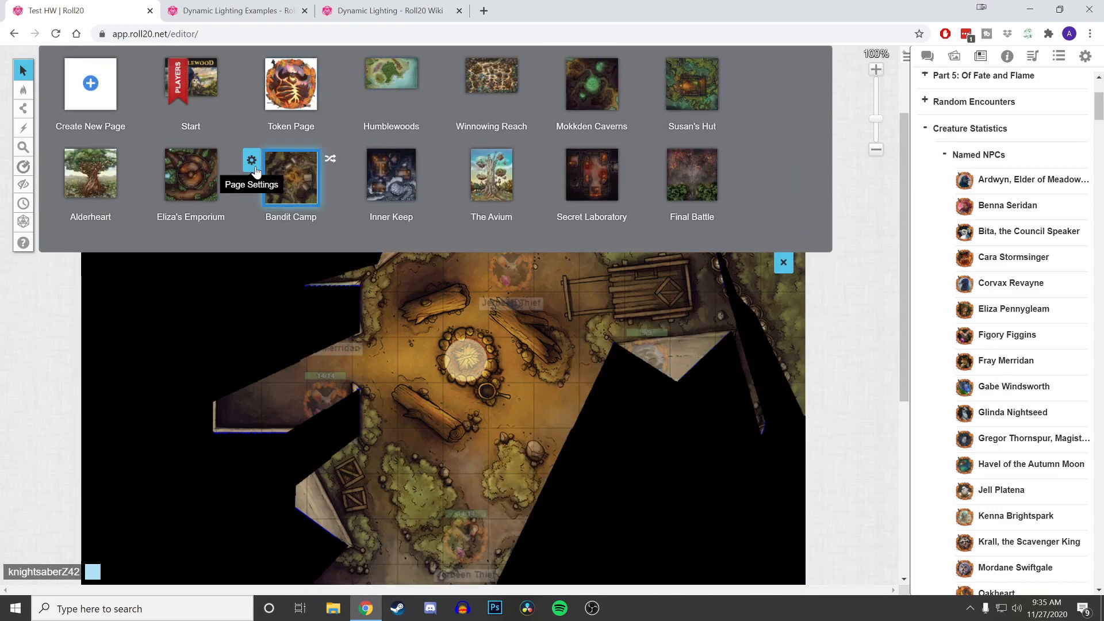
left_click(255, 172)
left_click(541, 122)
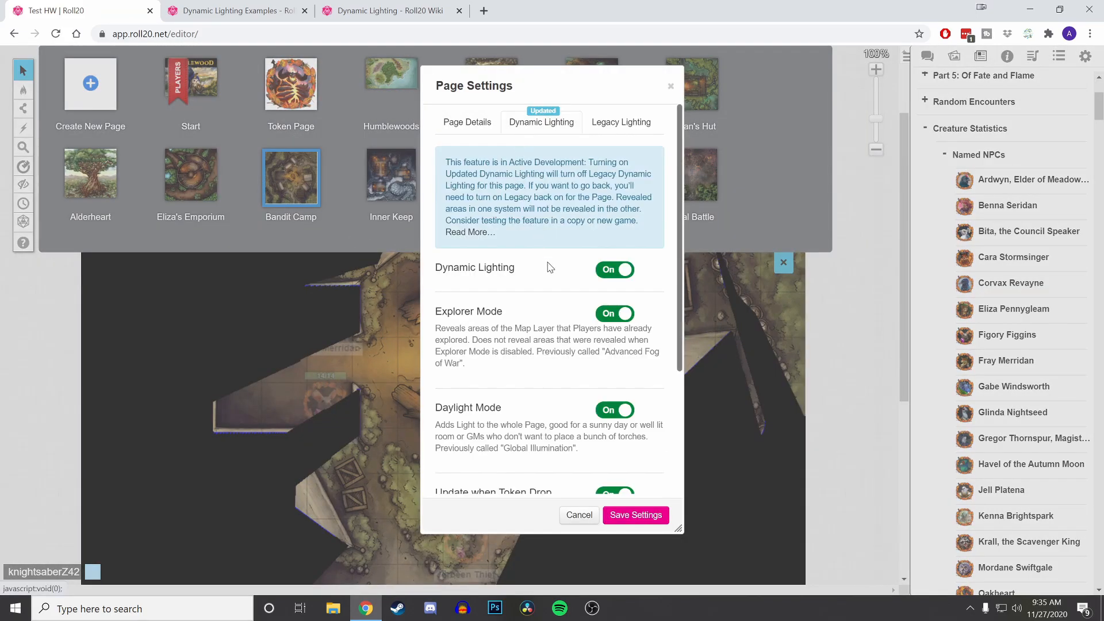
scroll(617, 402, "down", 1)
left_click(615, 345)
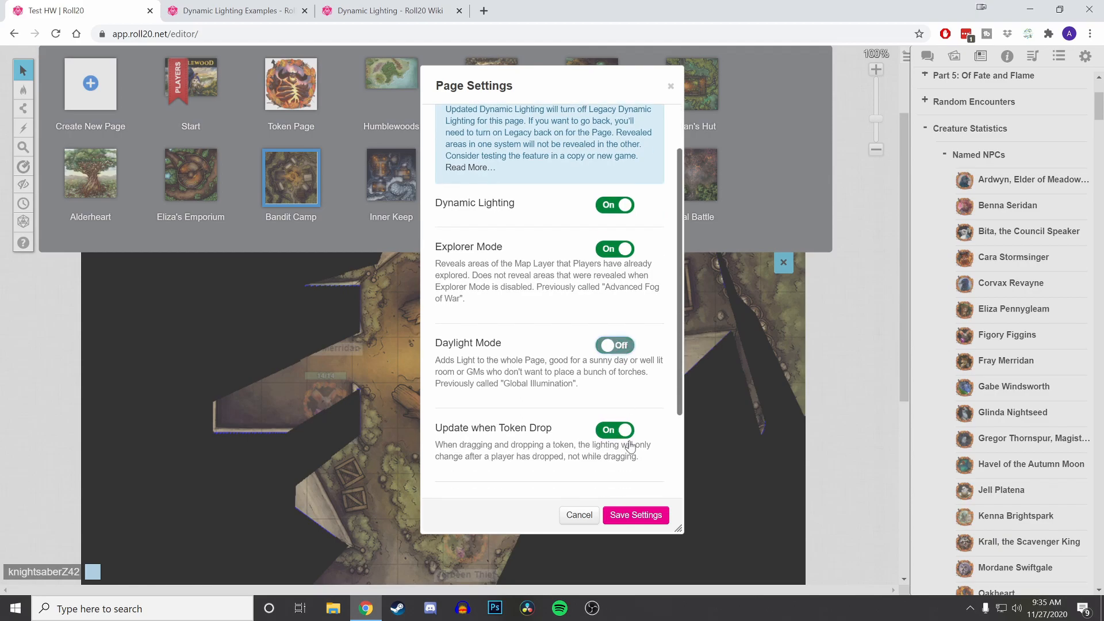
left_click(615, 429)
left_click(636, 515)
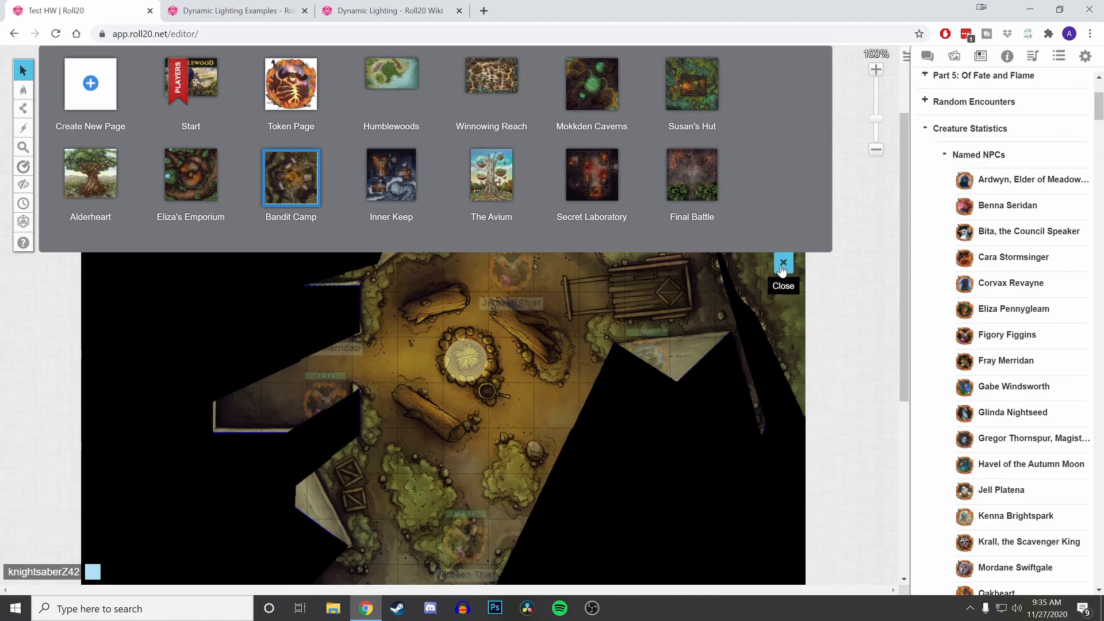
left_click(677, 187)
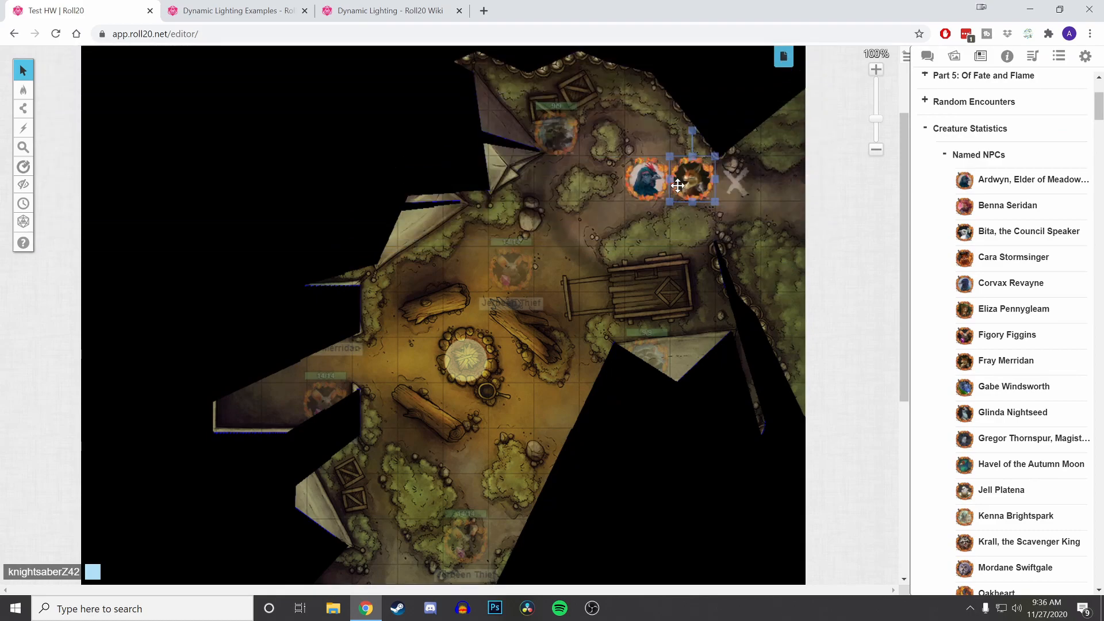
- Set the Fray Merridan token's night vision distance to 10 ft and move the token next to the campfire
mouse_move(677, 185)
left_mouse_down()
mouse_move(667, 182)
mouse_move(665, 216)
mouse_move(520, 241)
mouse_move(654, 157)
mouse_move(690, 178)
mouse_move(587, 98)
mouse_move(717, 192)
mouse_move(630, 269)
mouse_move(592, 230)
mouse_move(641, 217)
mouse_move(693, 171)
mouse_move(688, 181)
left_mouse_up()
key("ctrl+l")
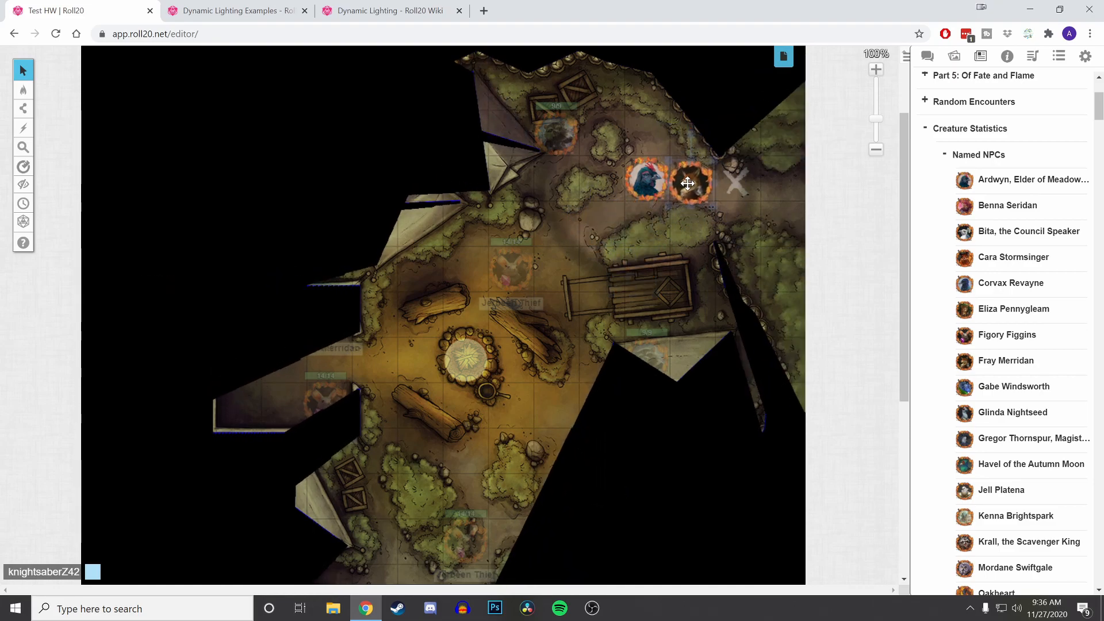
double_click(689, 179)
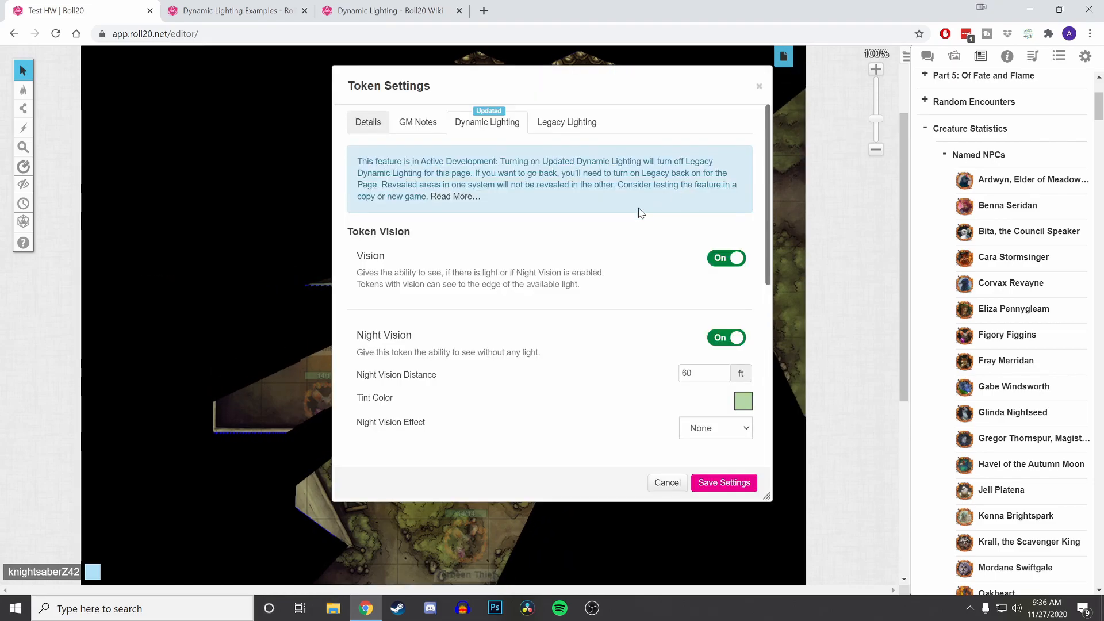
double_click(690, 373)
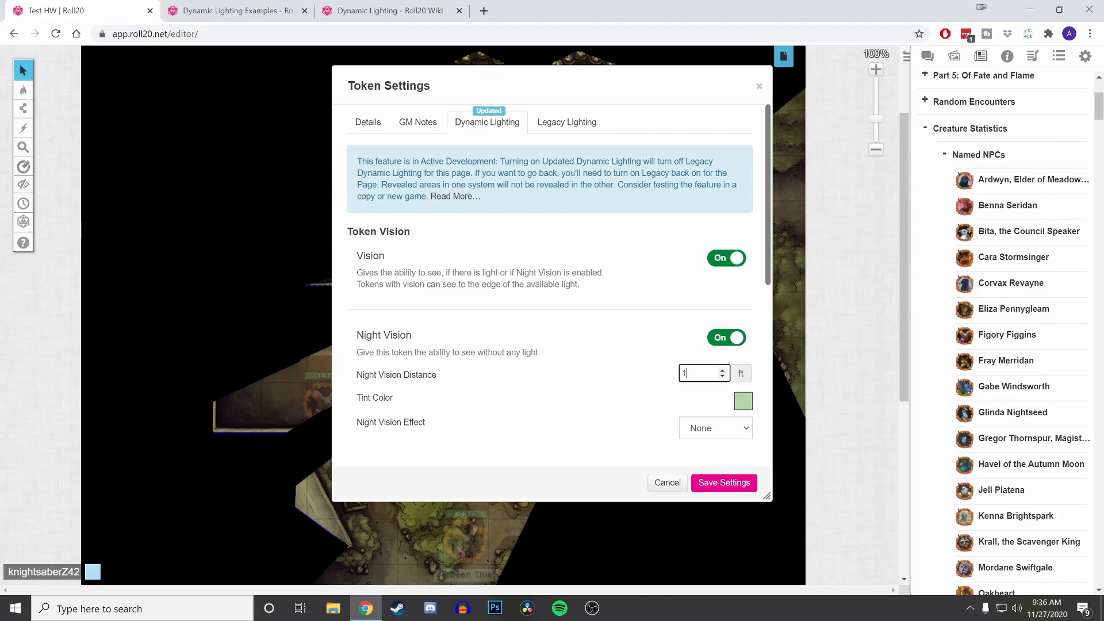
left_click(723, 482)
left_click_drag(696, 180, 506, 407)
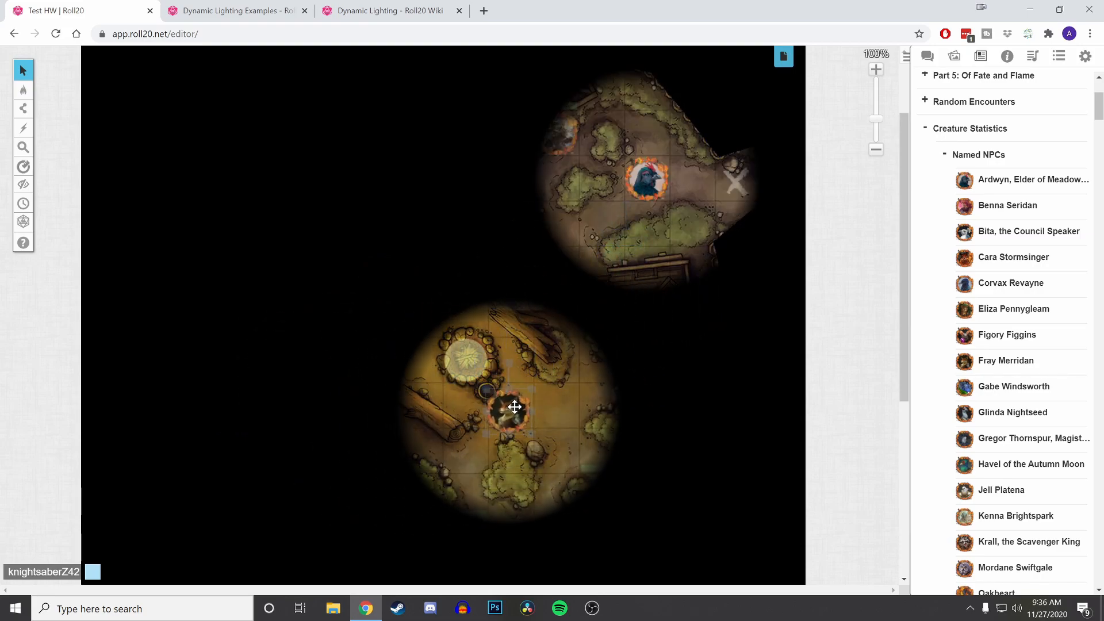
- Examine the bird token's night vision and emitted light settings, including bright, low and directional light
left_click(651, 181)
double_click(653, 182)
scroll(598, 299, "down", 4)
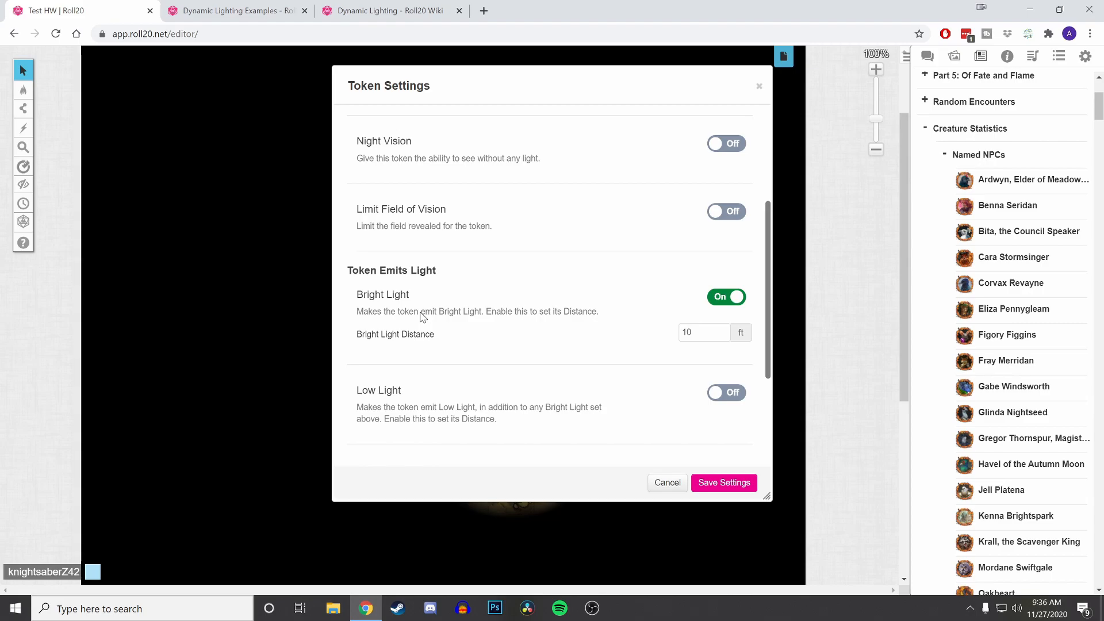
scroll(625, 409, "down", 3)
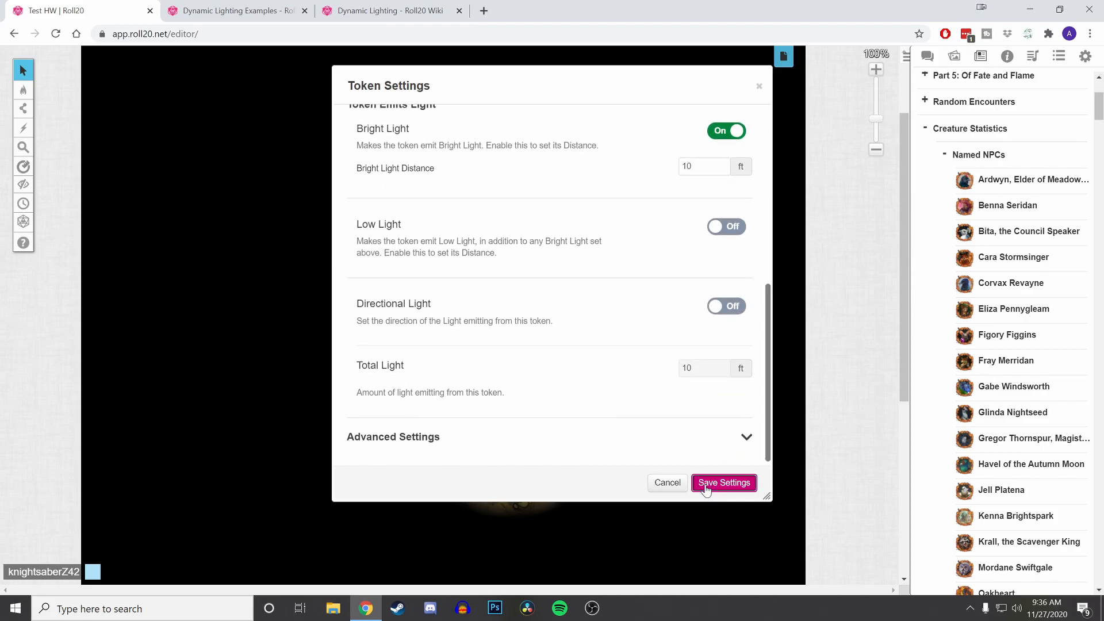
left_click(724, 482)
- Compare the lit areas around the Fray Merridan and bird tokens by selecting each one and previewing its vision
left_click_drag(519, 421, 533, 431)
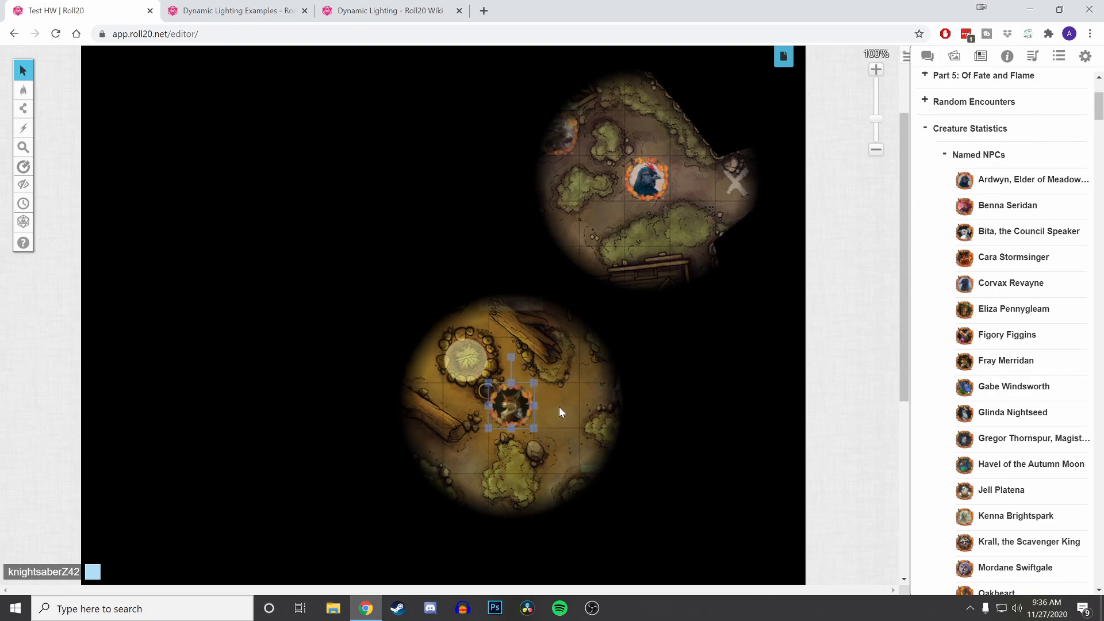
left_click(634, 175)
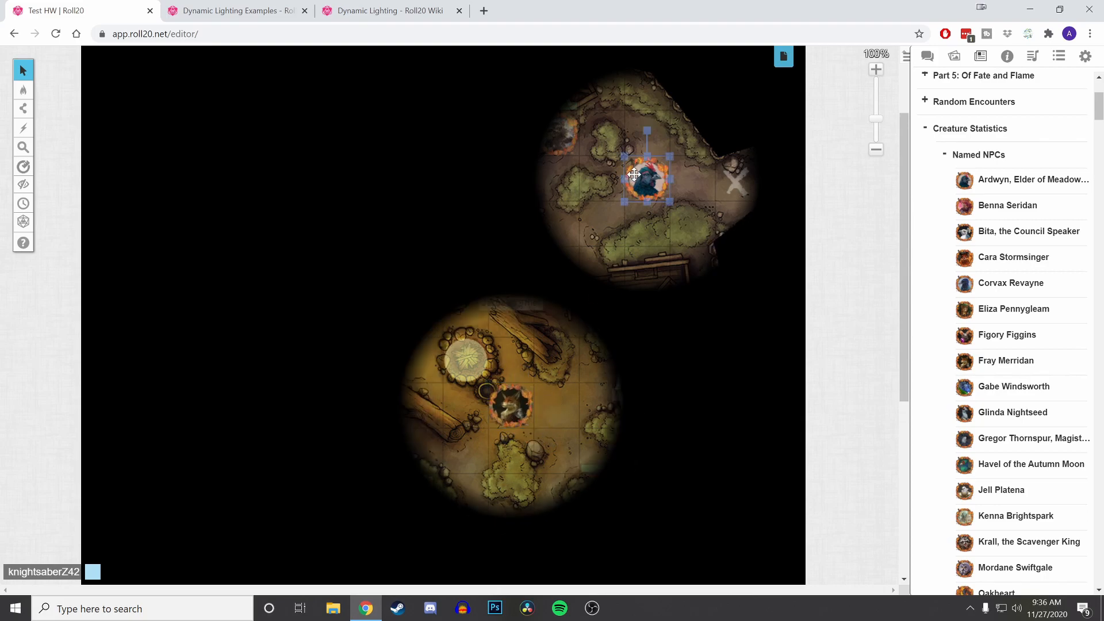
left_click(651, 177)
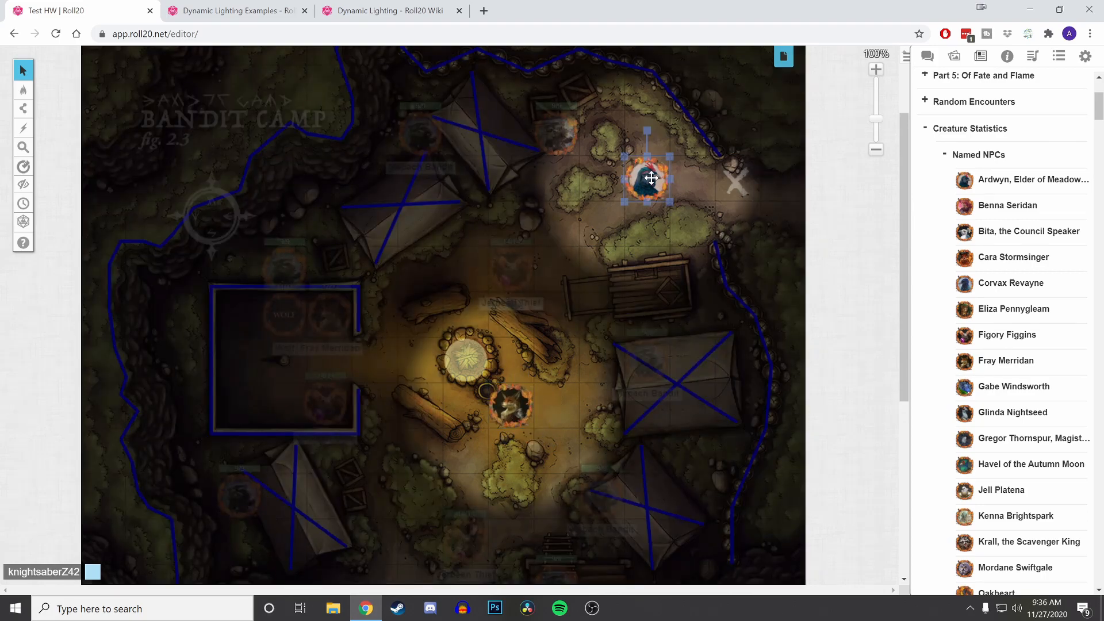
key("ctrl+l")
- Review the Fray Merridan token's dynamic lighting options, set its legacy light radius to 0 ft, and save the settings
double_click(506, 413)
scroll(532, 365, "down", 5)
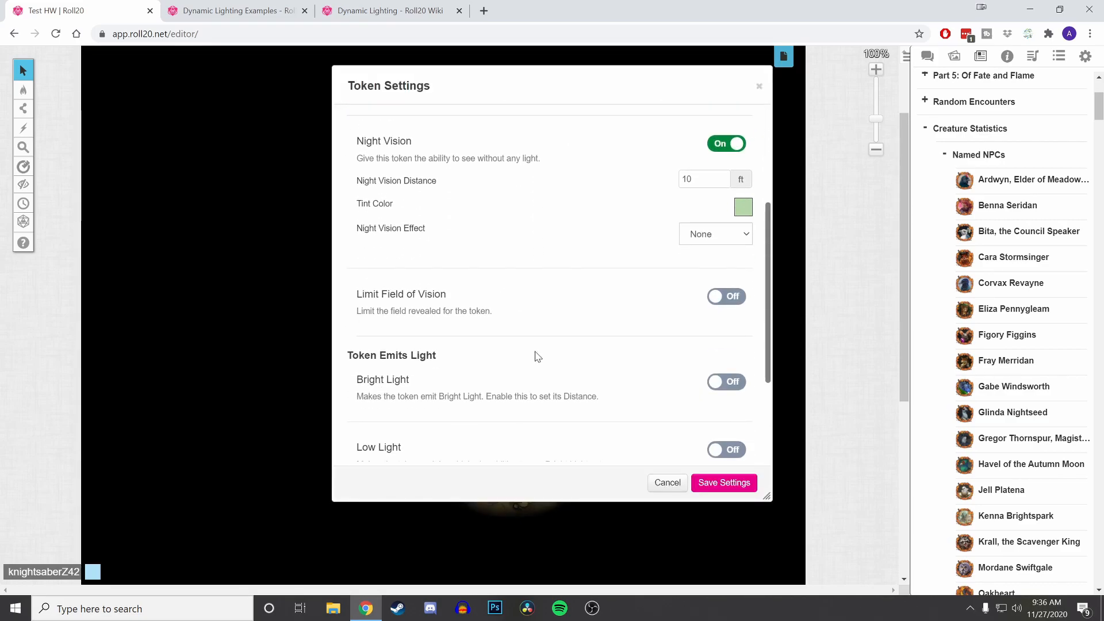
scroll(536, 357, "up", 4)
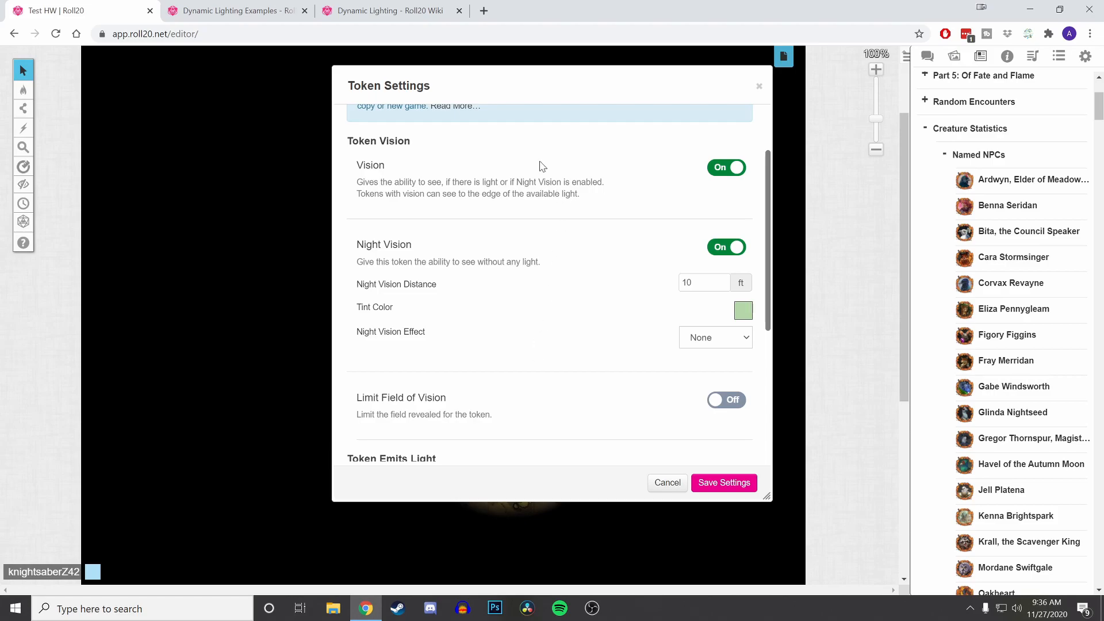
scroll(538, 179, "up", 2)
left_click(567, 126)
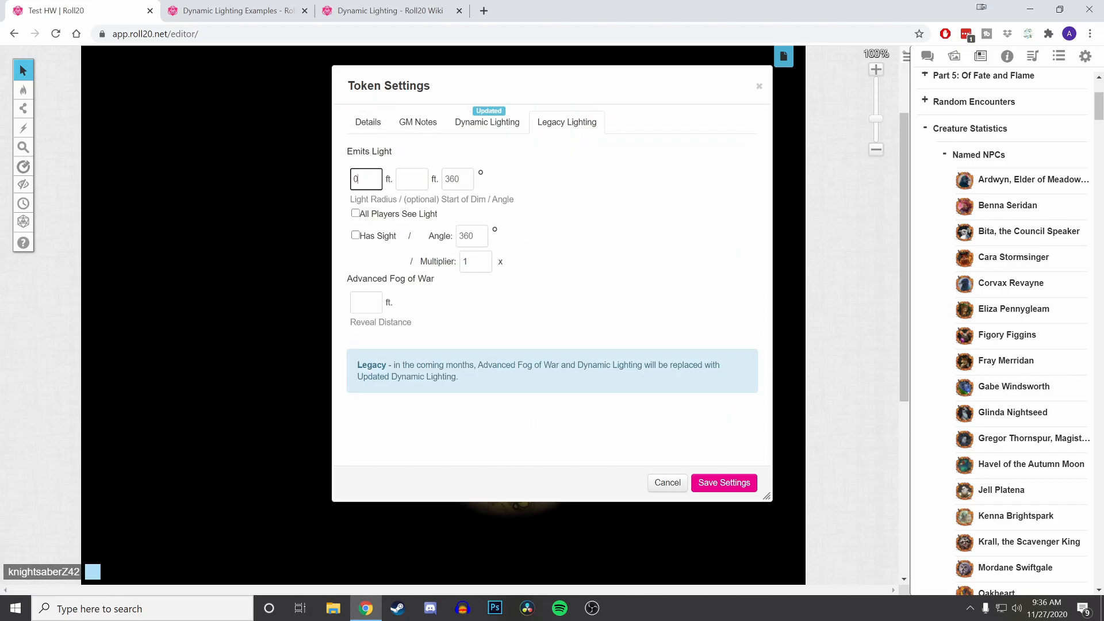
left_click(493, 133)
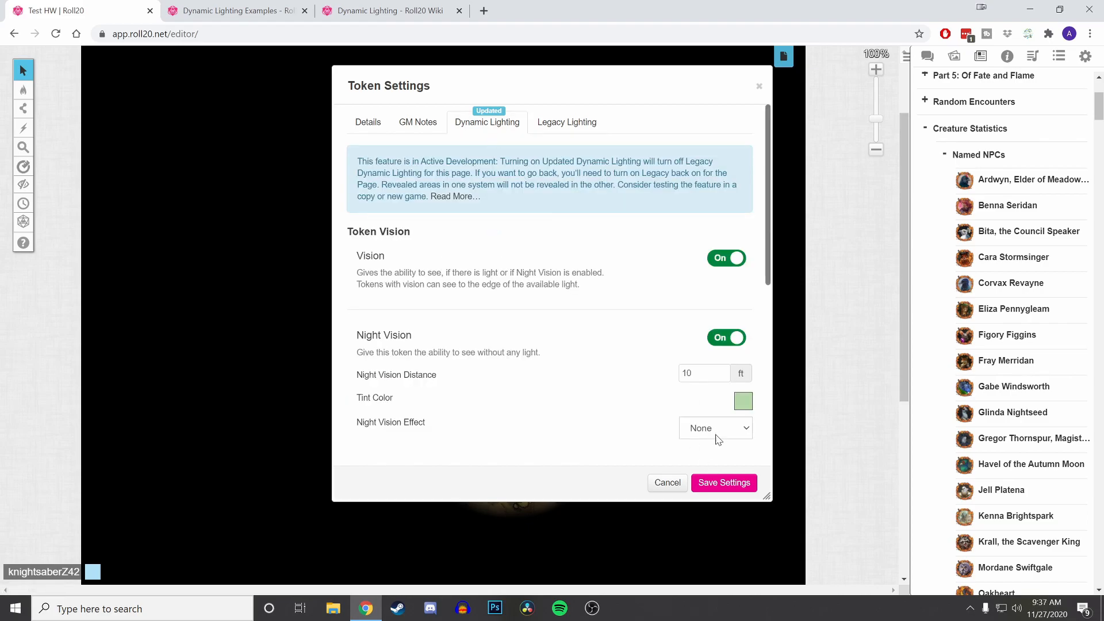
left_click(722, 483)
- Move the Fray Merridan token one square down and review its emitted light options and advanced Light Multiplier setting
left_click(644, 191)
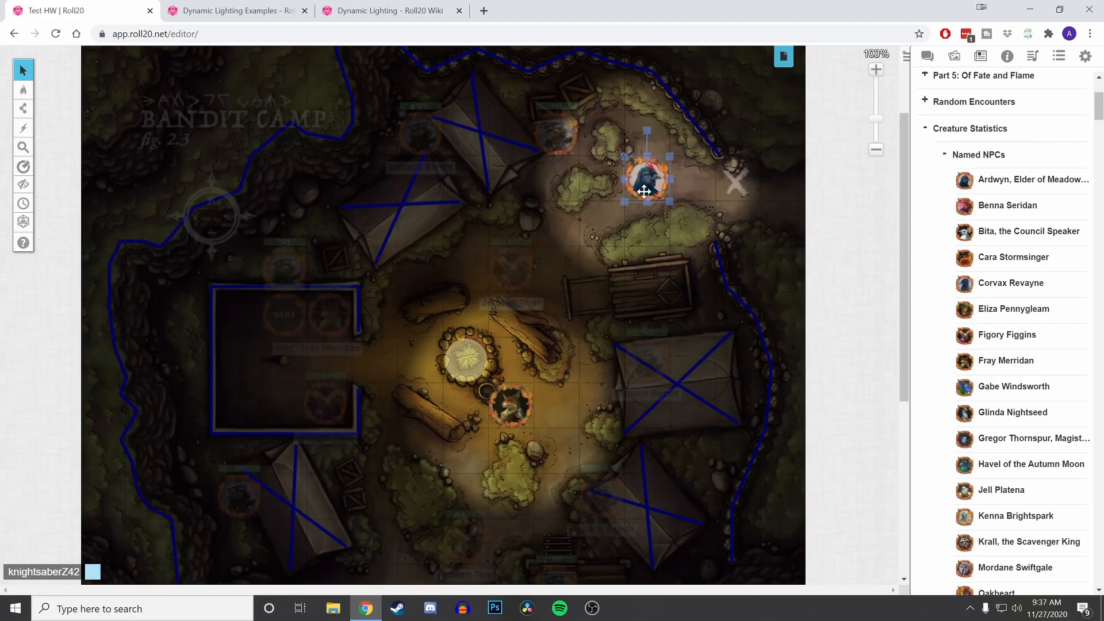
left_click_drag(510, 406, 512, 448)
double_click(512, 448)
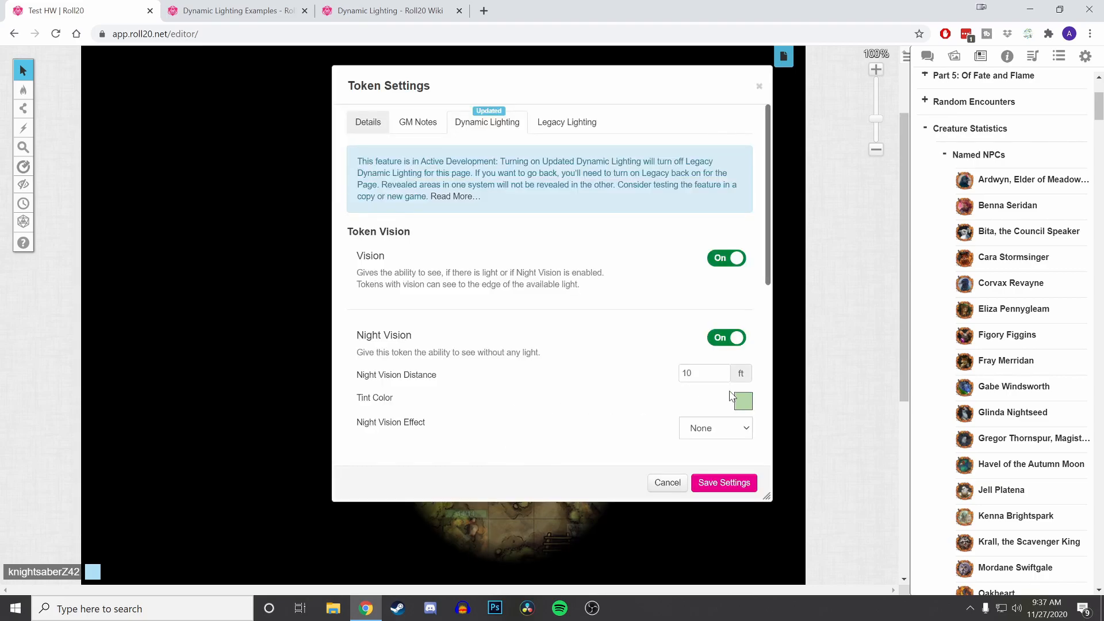
scroll(730, 397, "down", 6)
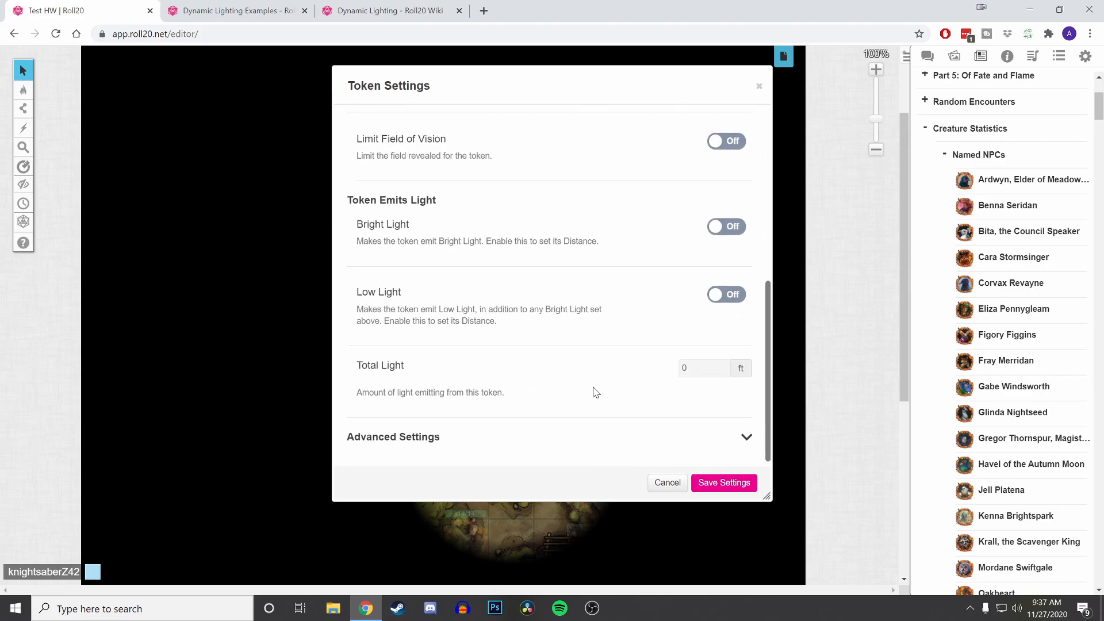
left_click(745, 437)
scroll(728, 426, "down", 1)
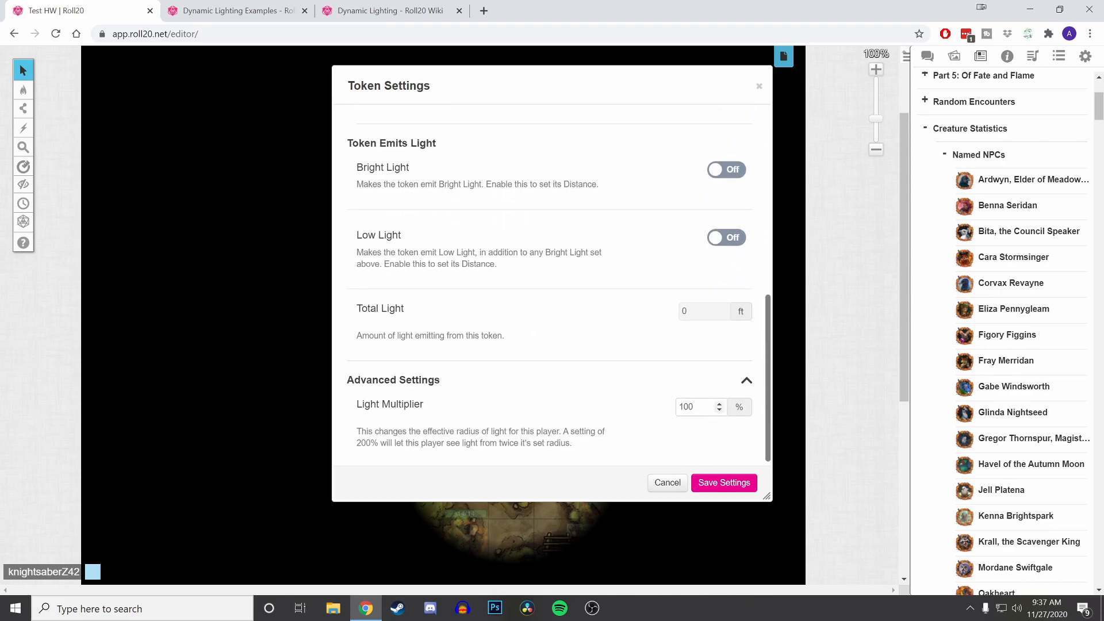
scroll(606, 407, "up", 6)
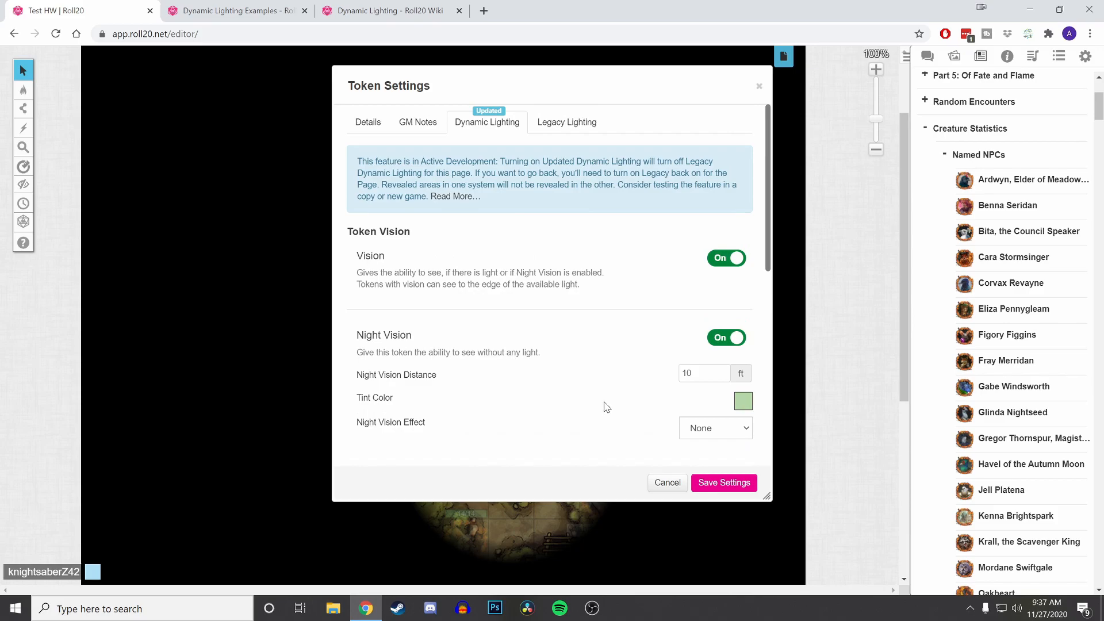
- Clear the Fray Merridan token's legacy light radius and save its settings
left_click(556, 123)
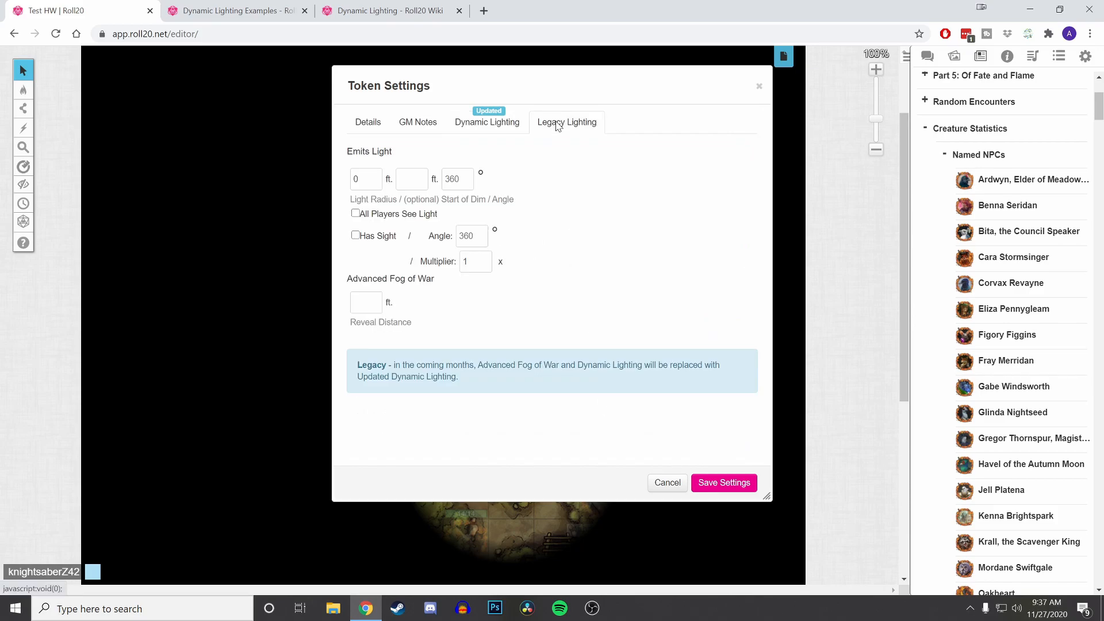
left_click(357, 179)
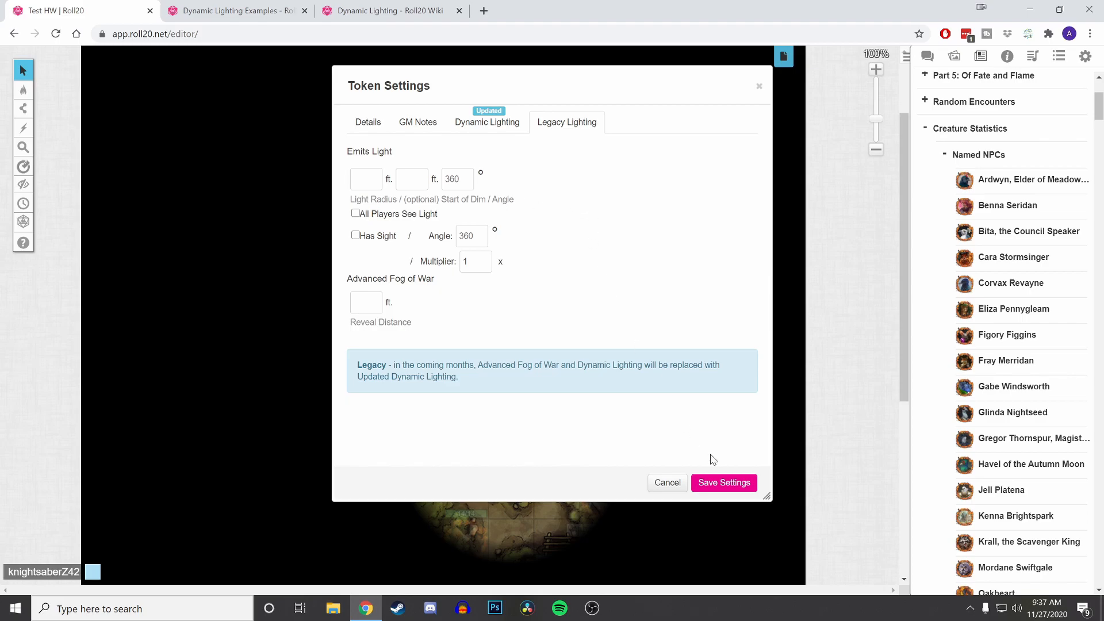
left_click(715, 481)
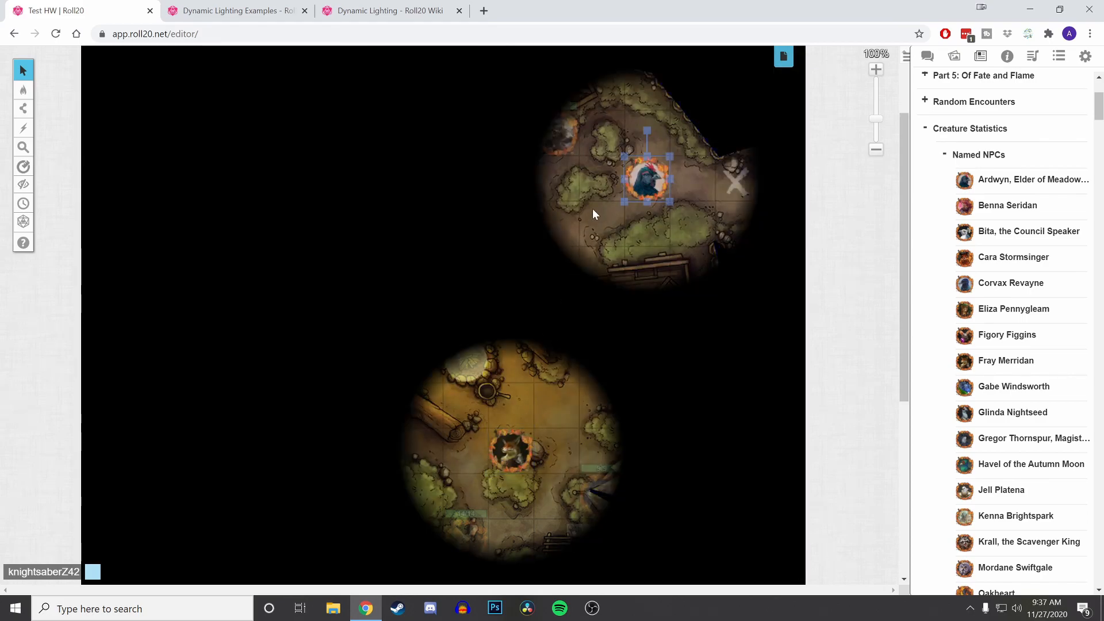
- Review the bird token's vision, emitted light and legacy lighting settings, and save them as they are
double_click(635, 181)
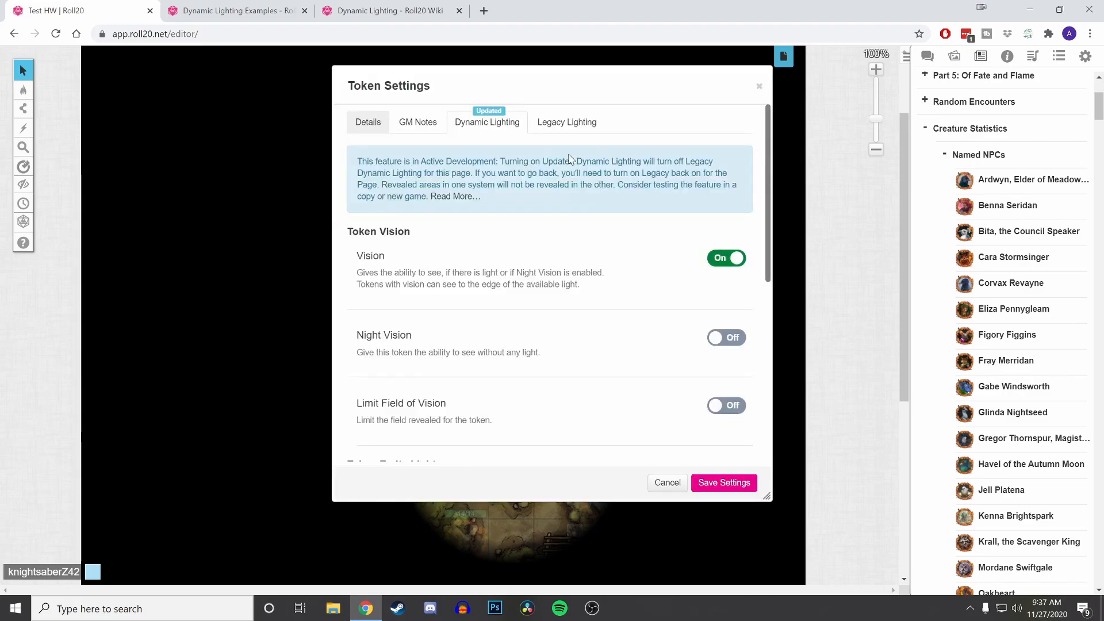
scroll(608, 246, "down", 5)
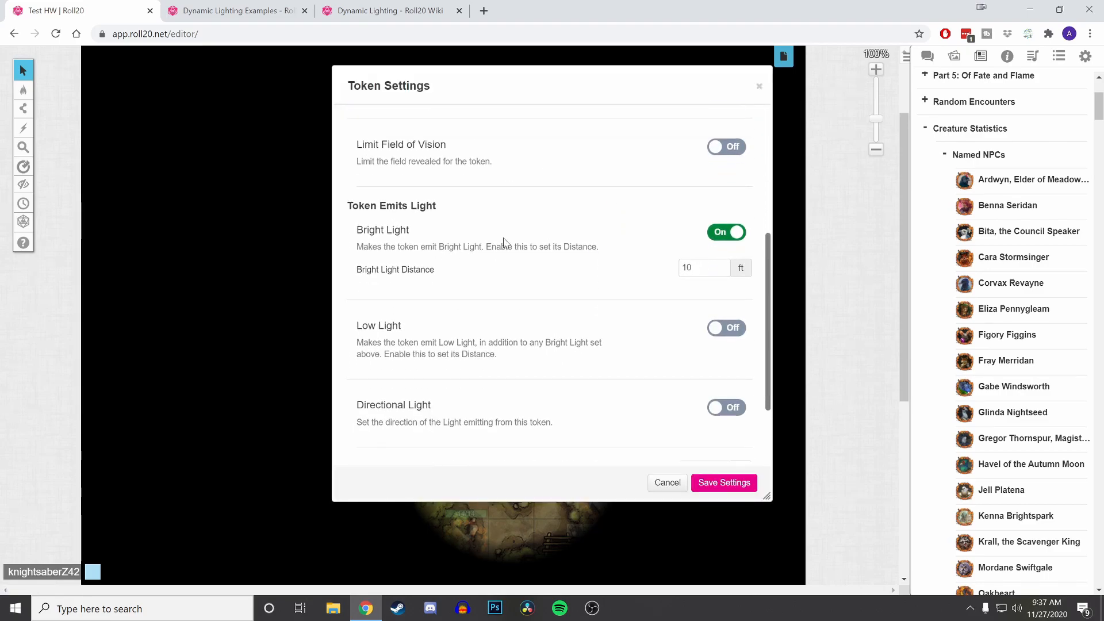
scroll(587, 324, "down", 2)
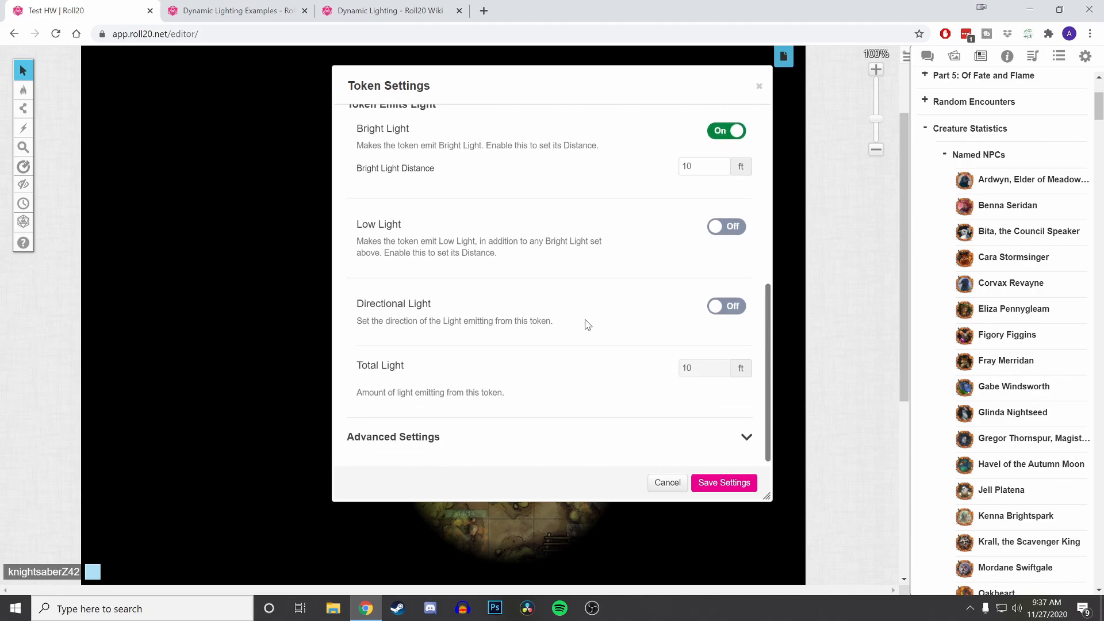
scroll(726, 388, "up", 8)
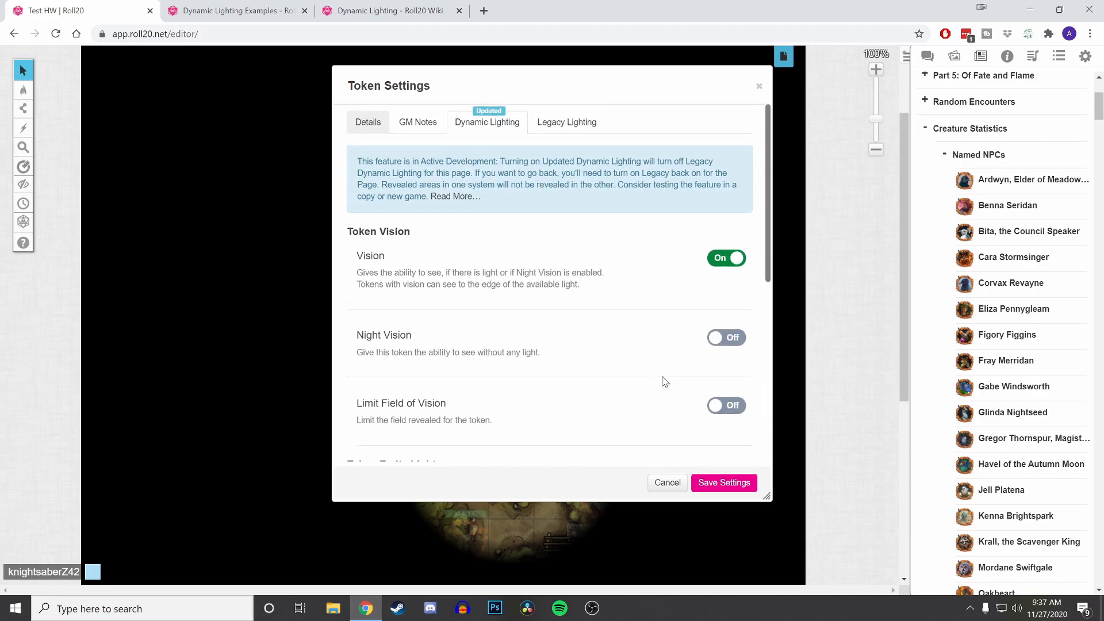
left_click(592, 121)
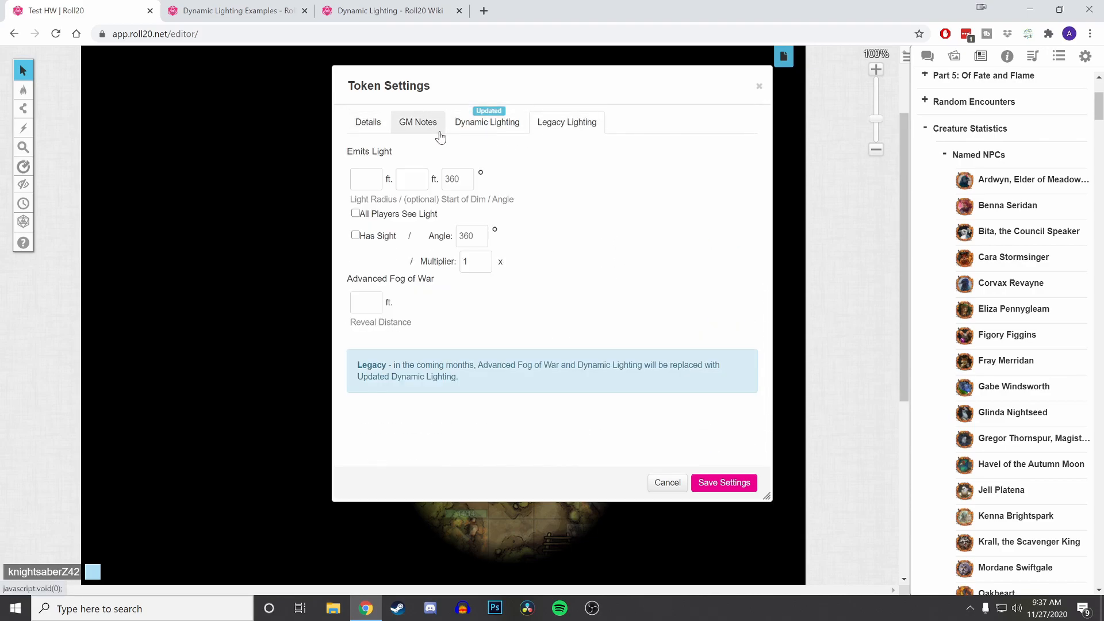
left_click(726, 483)
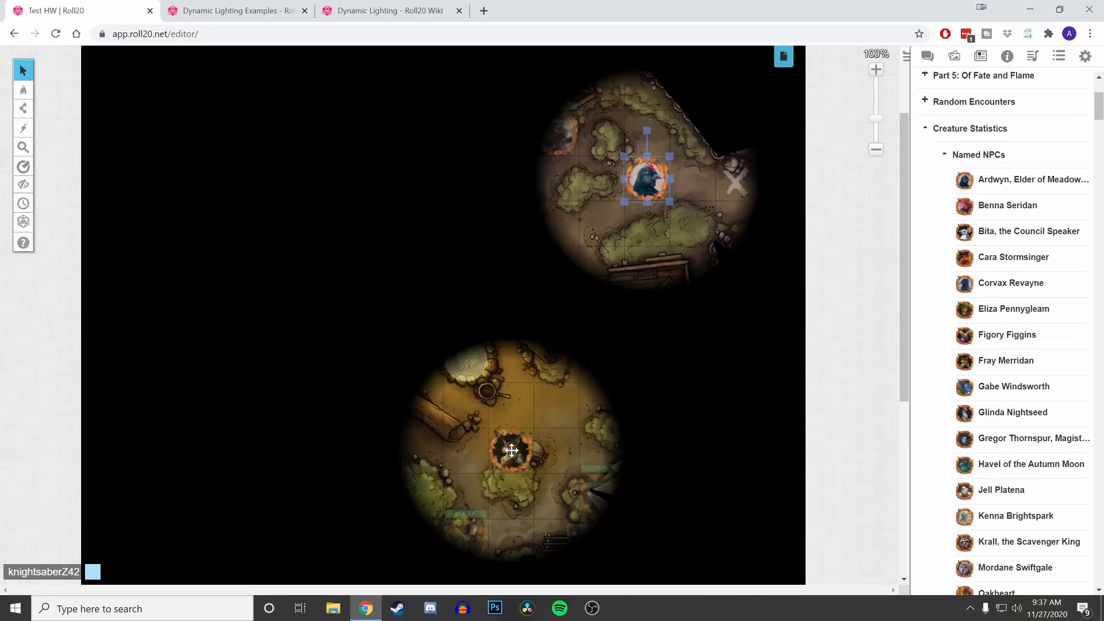
- Move the Fray Merridan token one square diagonally down and left, and compare its lit area with the bird token's
left_click(509, 450)
left_click(578, 409)
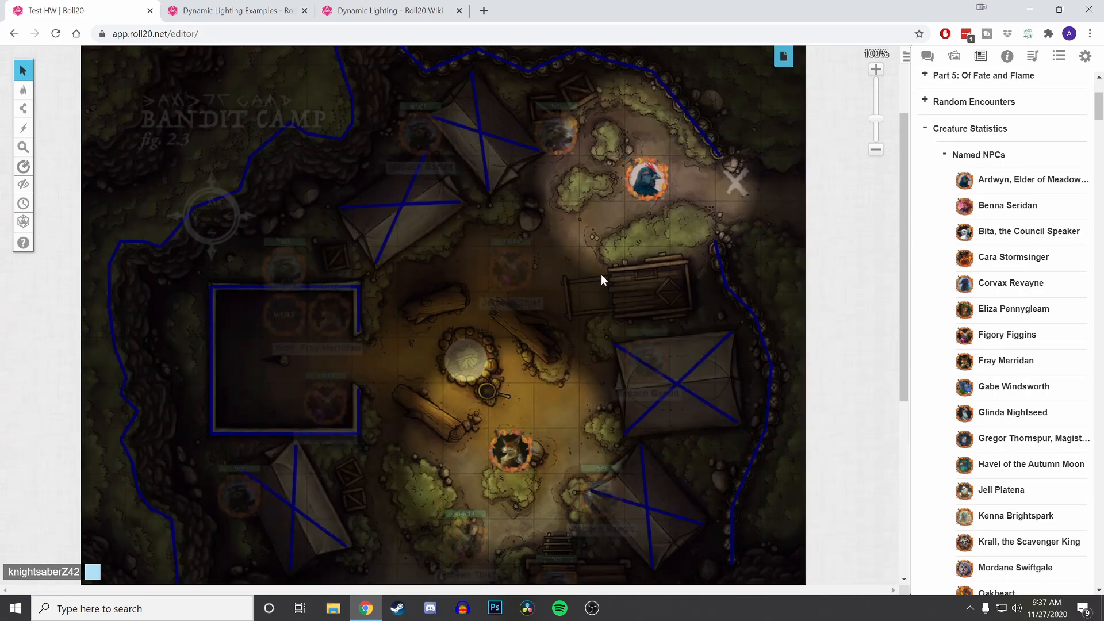
left_click(513, 443)
left_click_drag(516, 440, 465, 492)
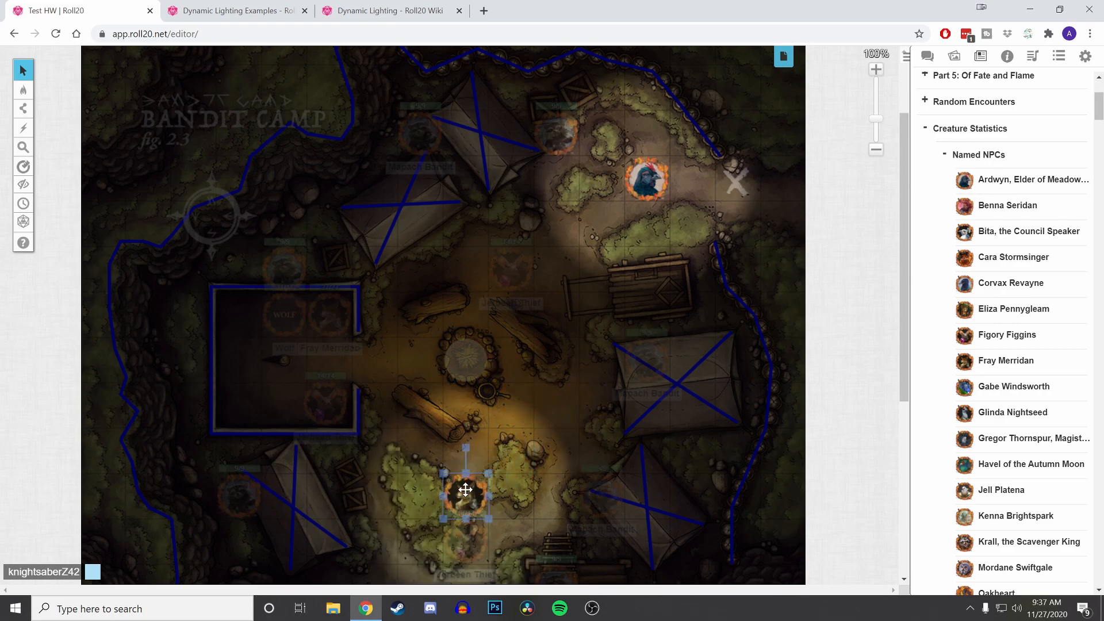
left_click(648, 177)
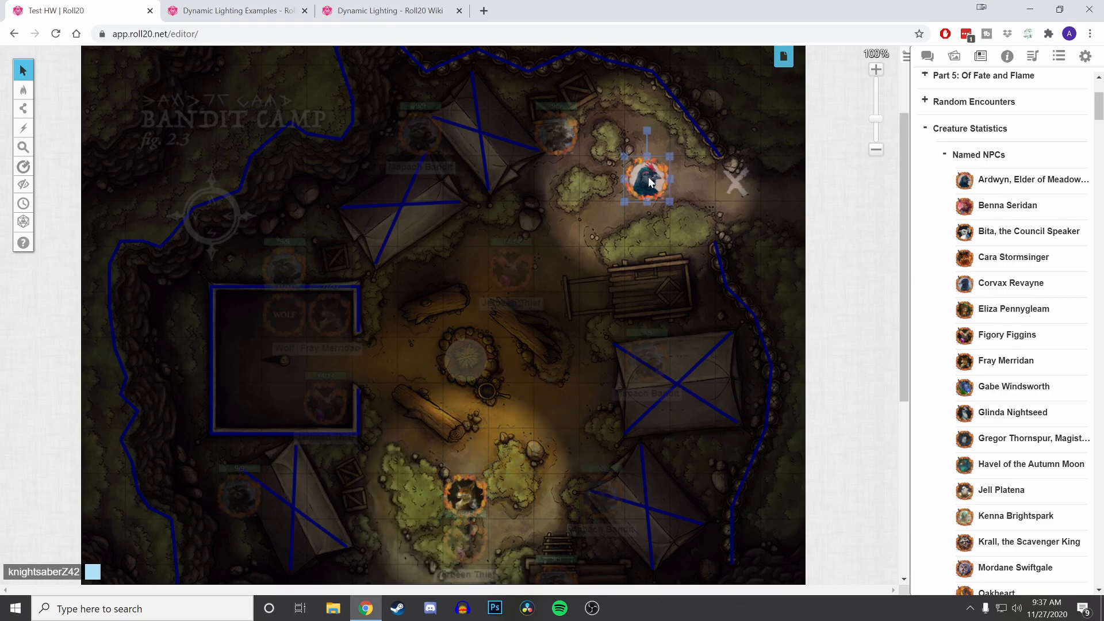
left_click(469, 489)
- Set the Fray Merridan token's Night Vision tint color to transparent in its dynamic lighting settings
double_click(469, 493)
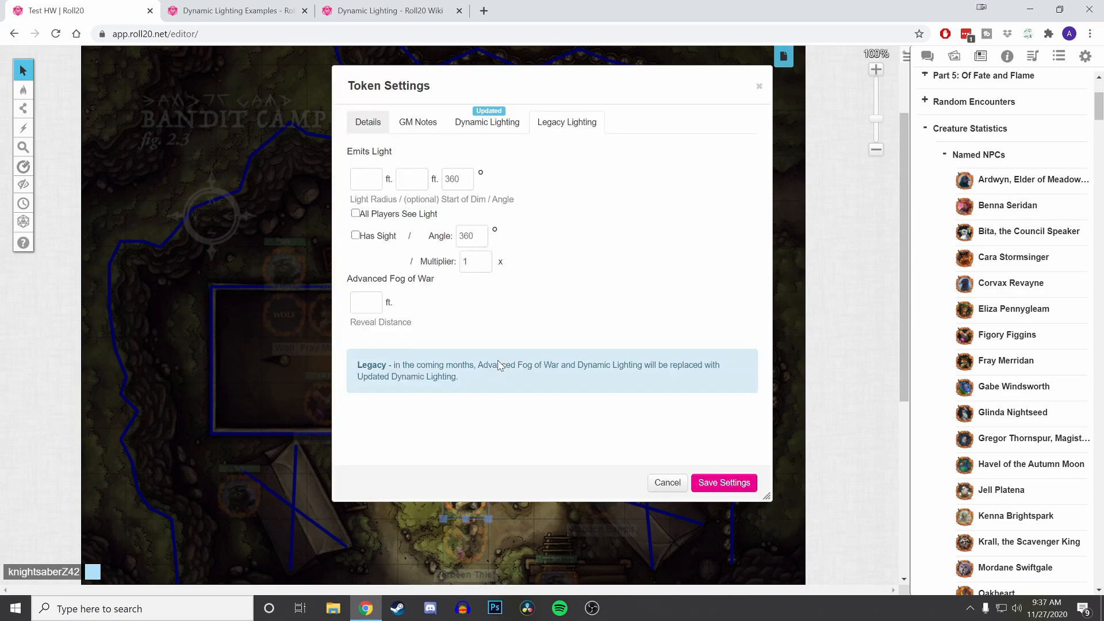
left_click(486, 123)
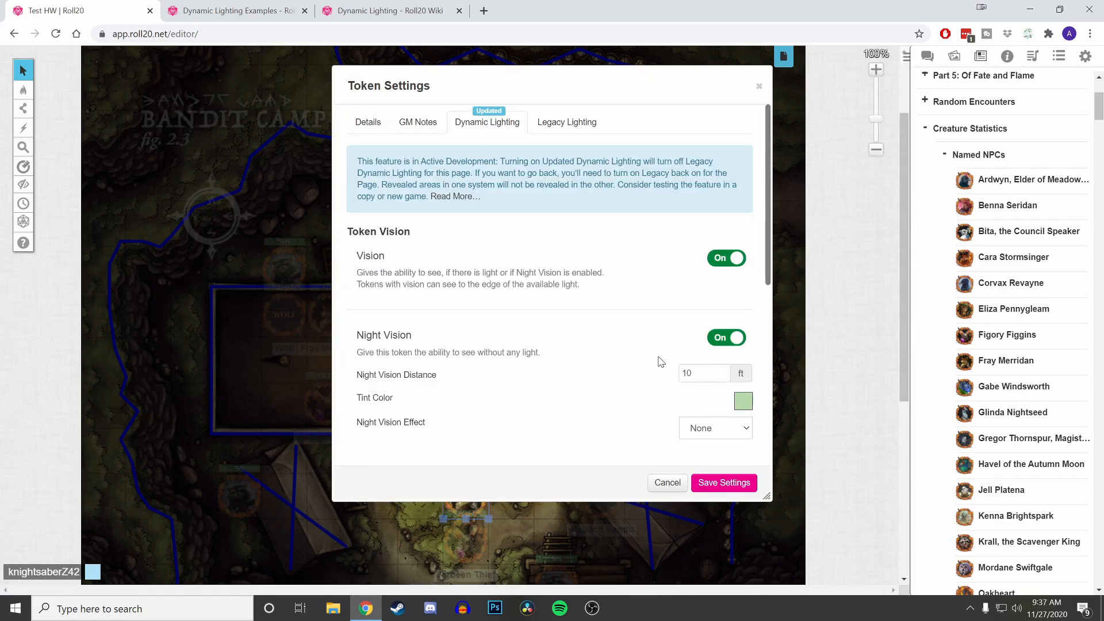
left_click(742, 402)
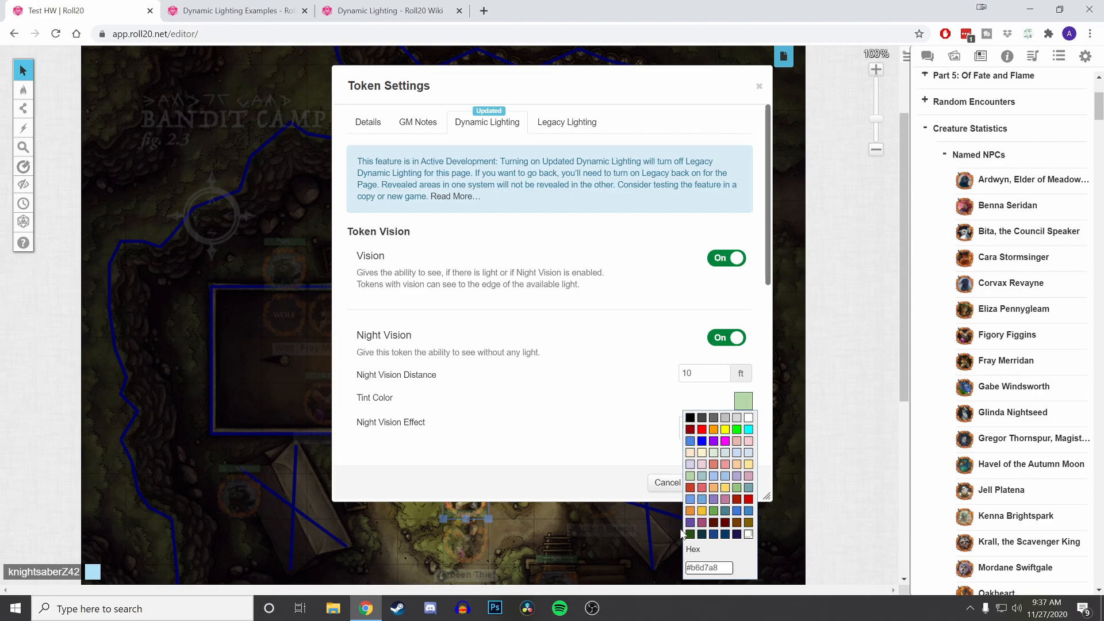
left_click(749, 534)
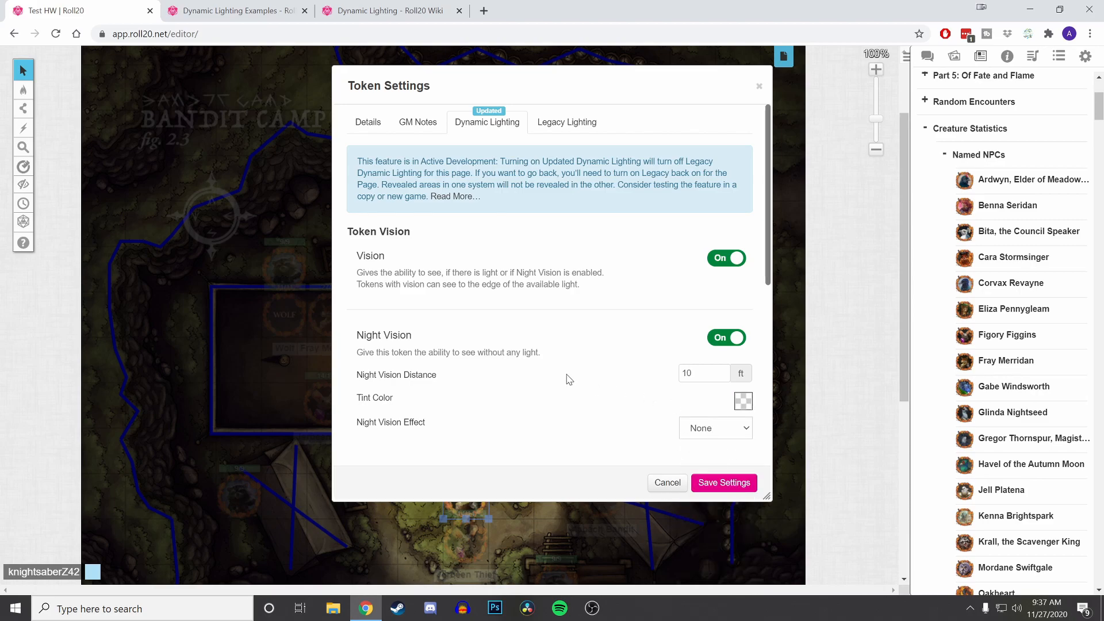
- Switch Limit Field of Vision on to examine its Total and Center options, and switch it back off
scroll(564, 412, "down", 3)
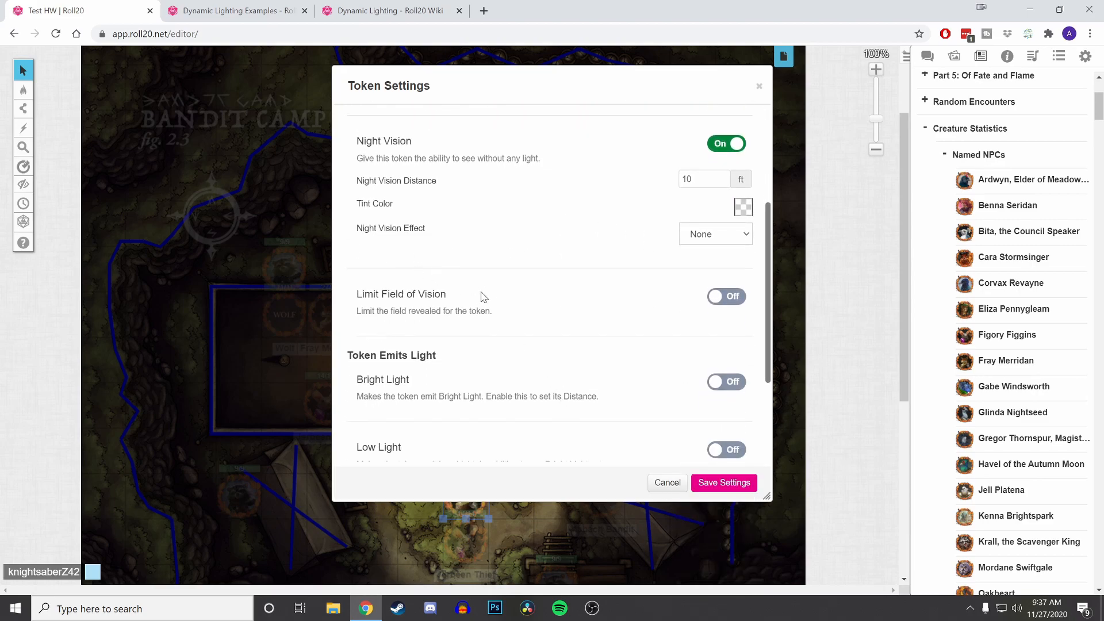
left_click(715, 297)
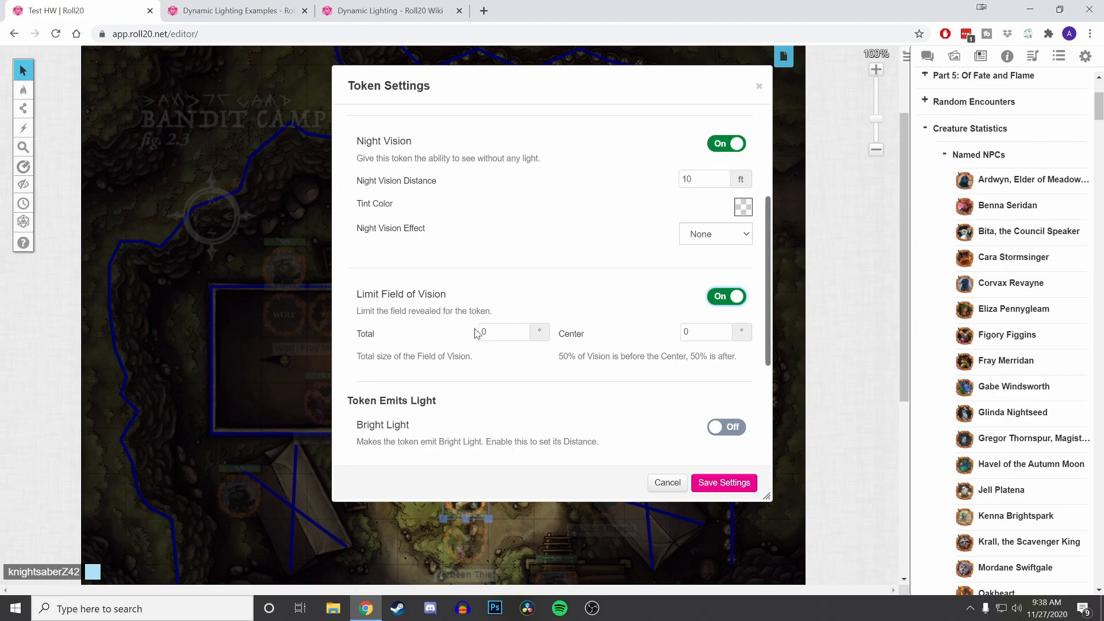
left_click(727, 299)
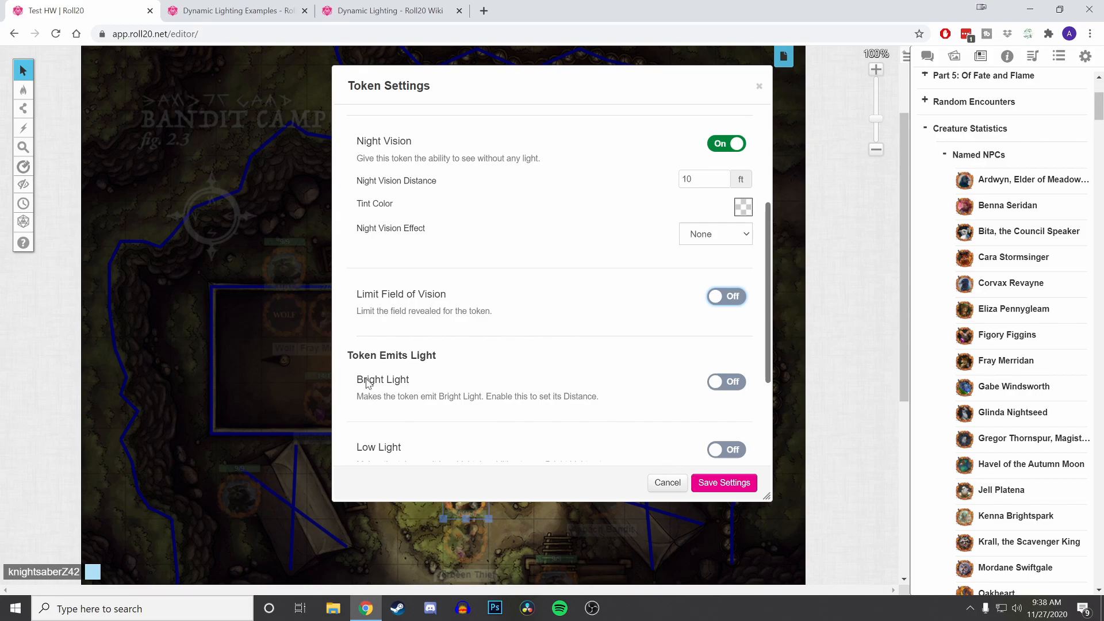
- Enable Bright Light at 10 ft and Low Light at 20 ft for the Fray Merridan token and save the settings
scroll(608, 372, "down", 3)
left_click(727, 253)
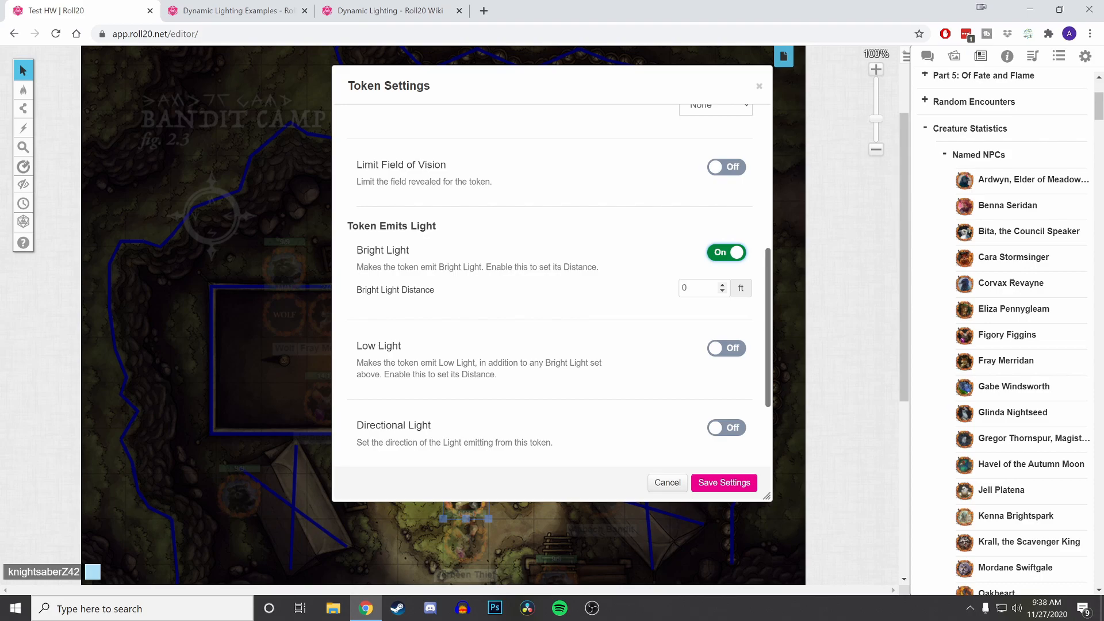
left_click(714, 356)
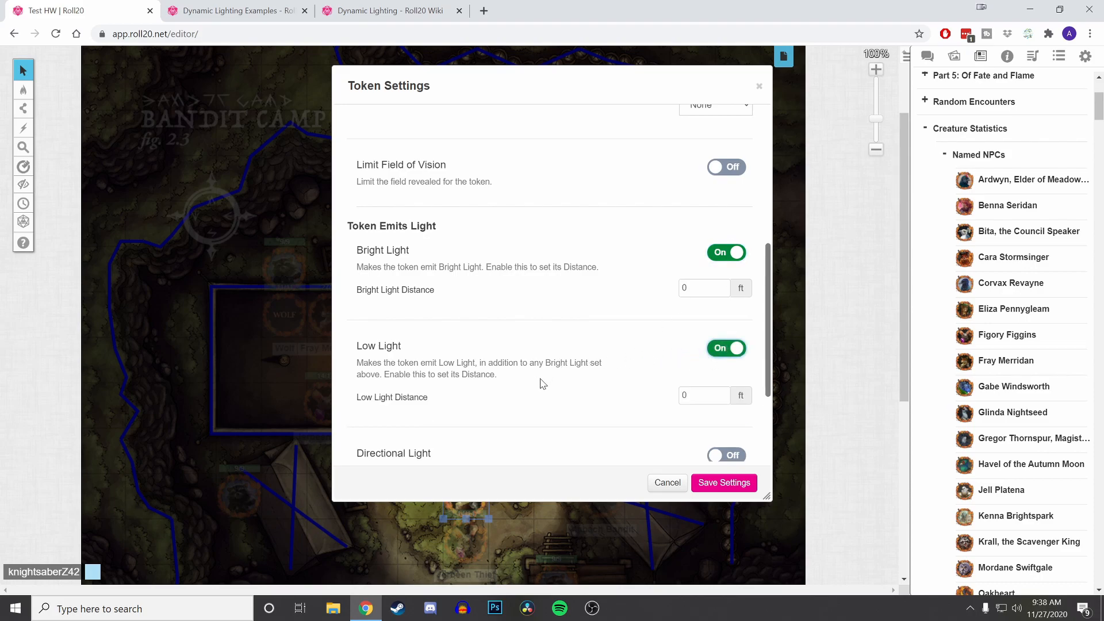
double_click(699, 288)
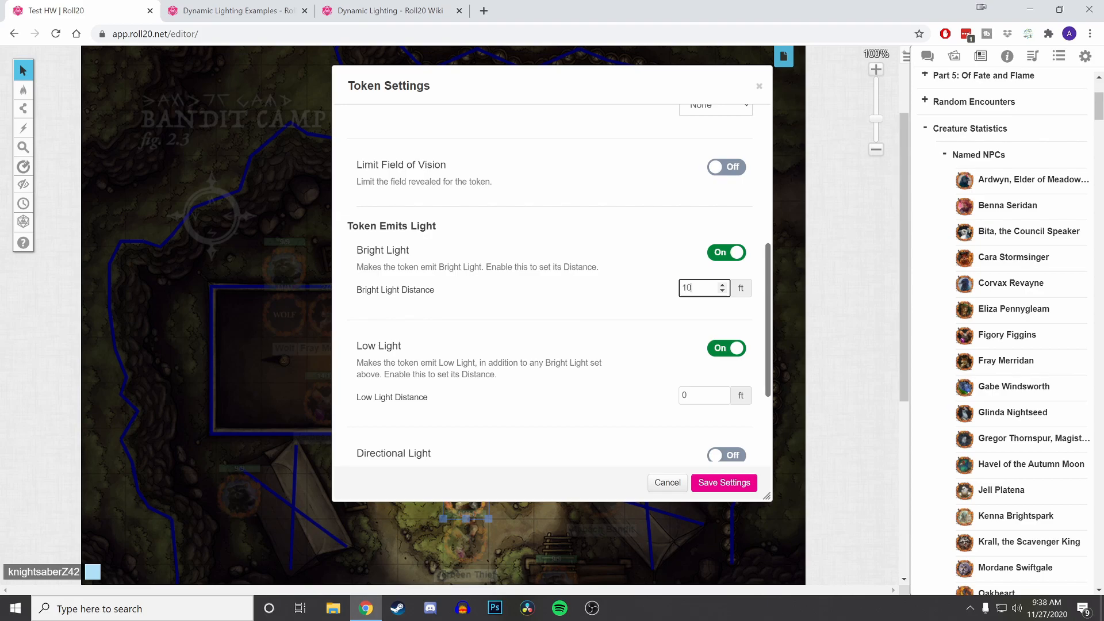
double_click(685, 396)
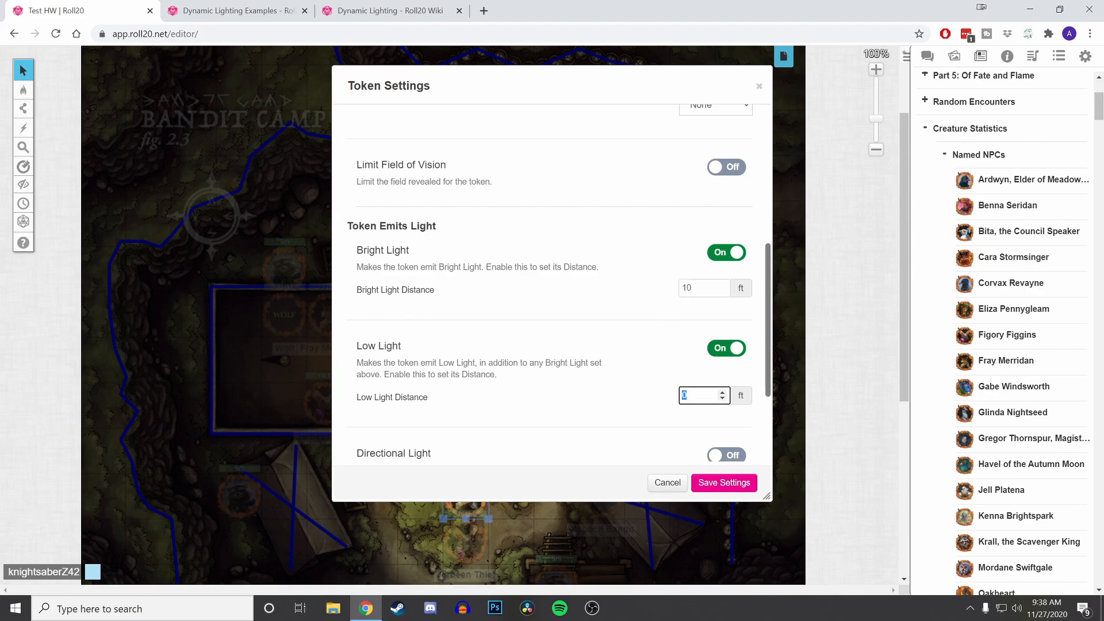
left_click(660, 397)
left_click(725, 483)
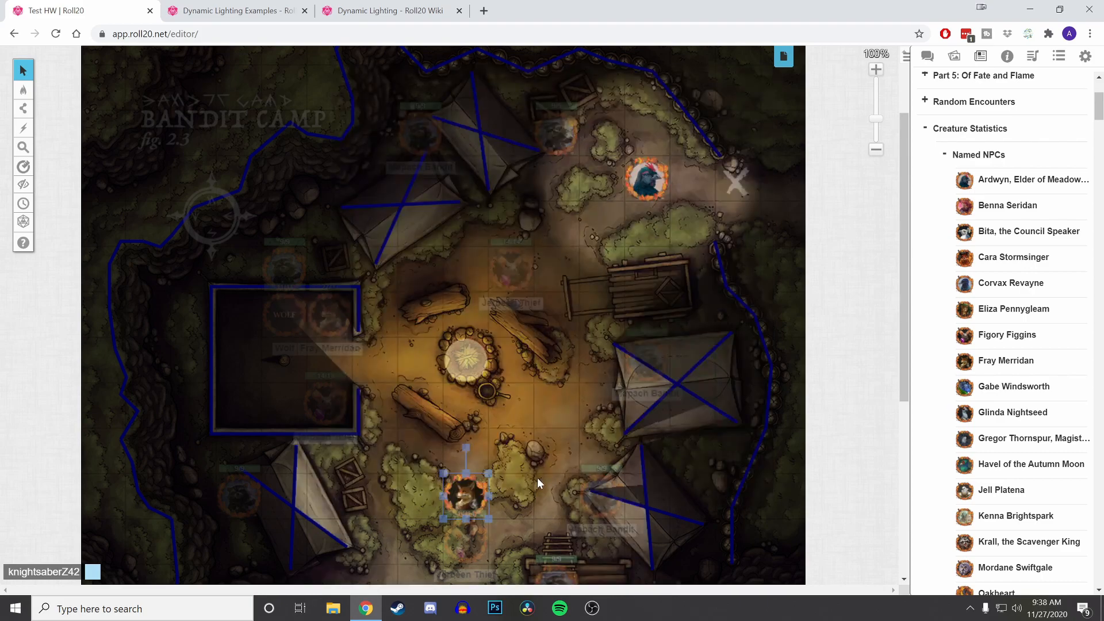
- Move the Fray Merridan token beside the lower-left tent and on to the square just above the X on the southern path
left_click_drag(471, 479, 374, 558)
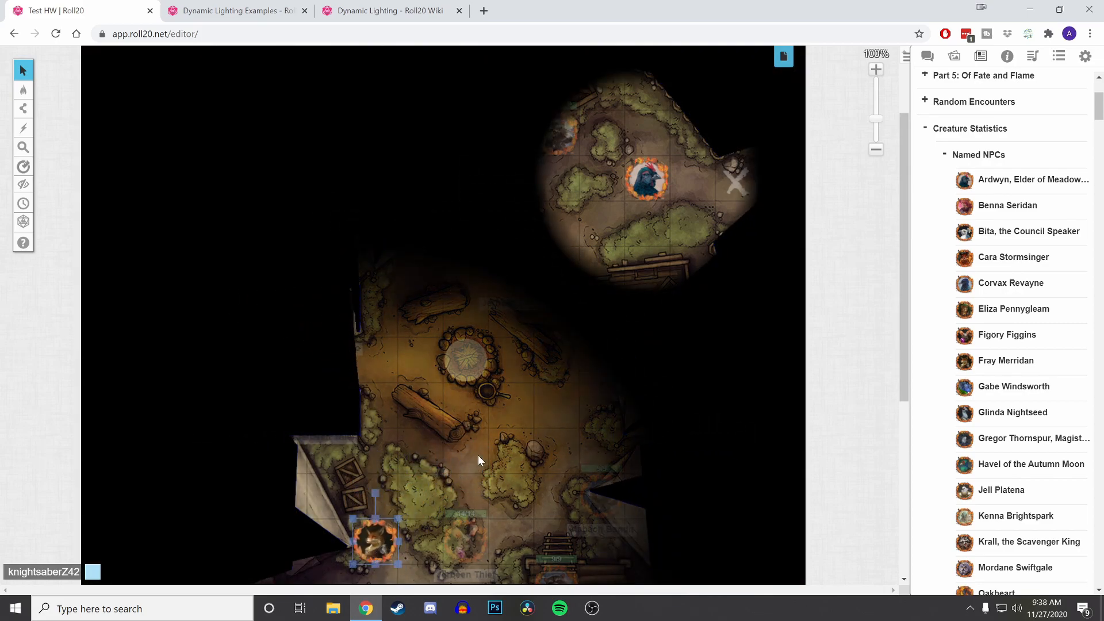
scroll(478, 455, "down", 3)
left_click_drag(371, 400, 464, 488)
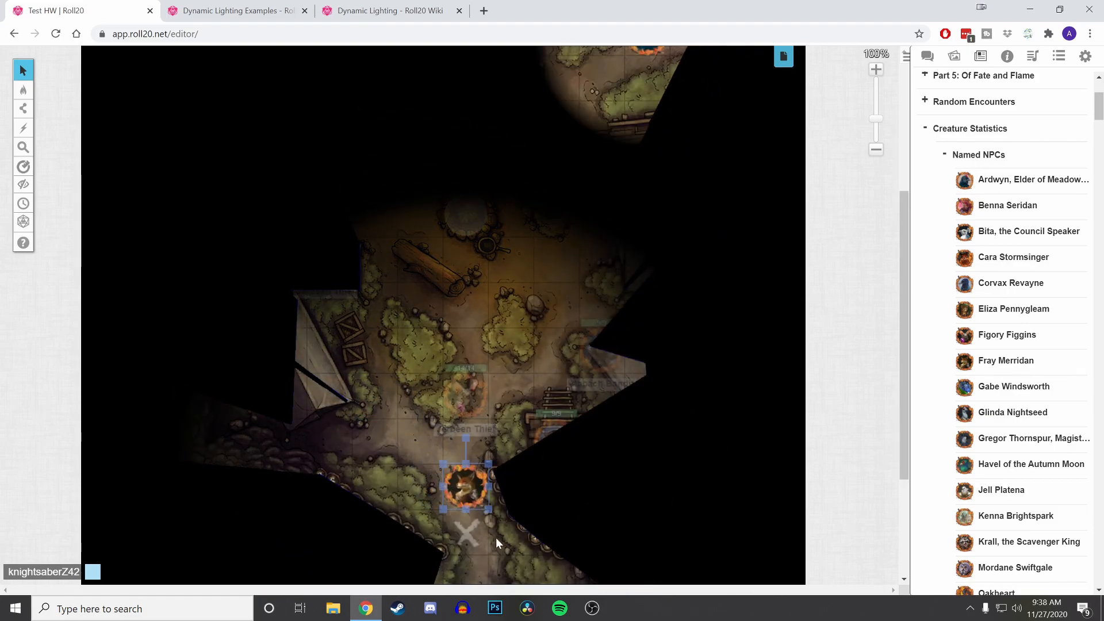
- Turn off Night Vision for the Fray Merridan token and save its settings
double_click(458, 489)
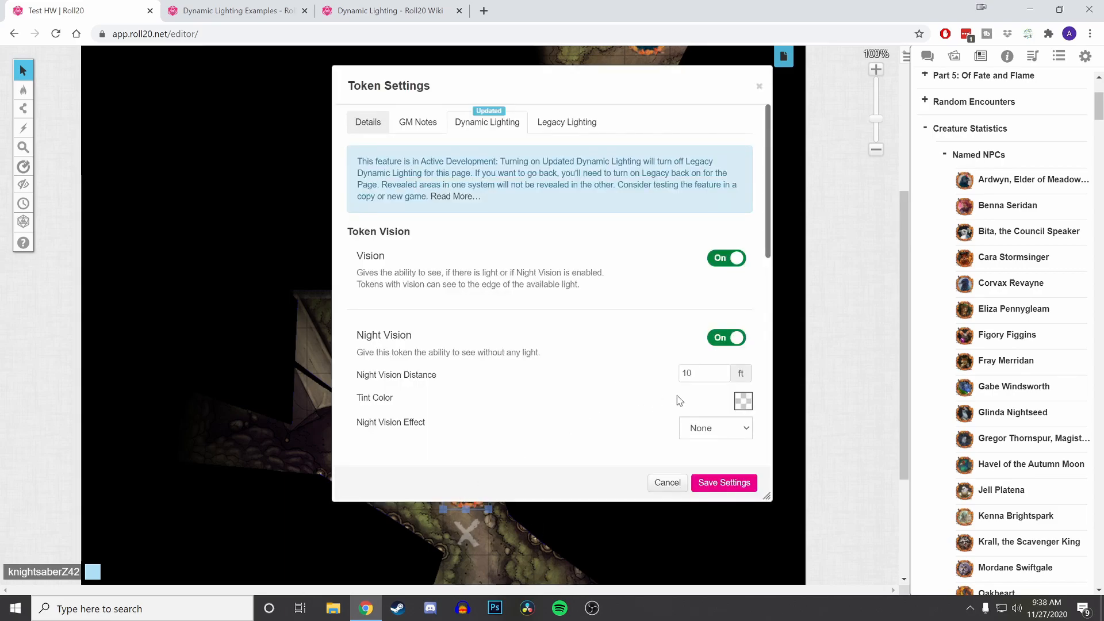
scroll(677, 403, "down", 2)
left_click(719, 213)
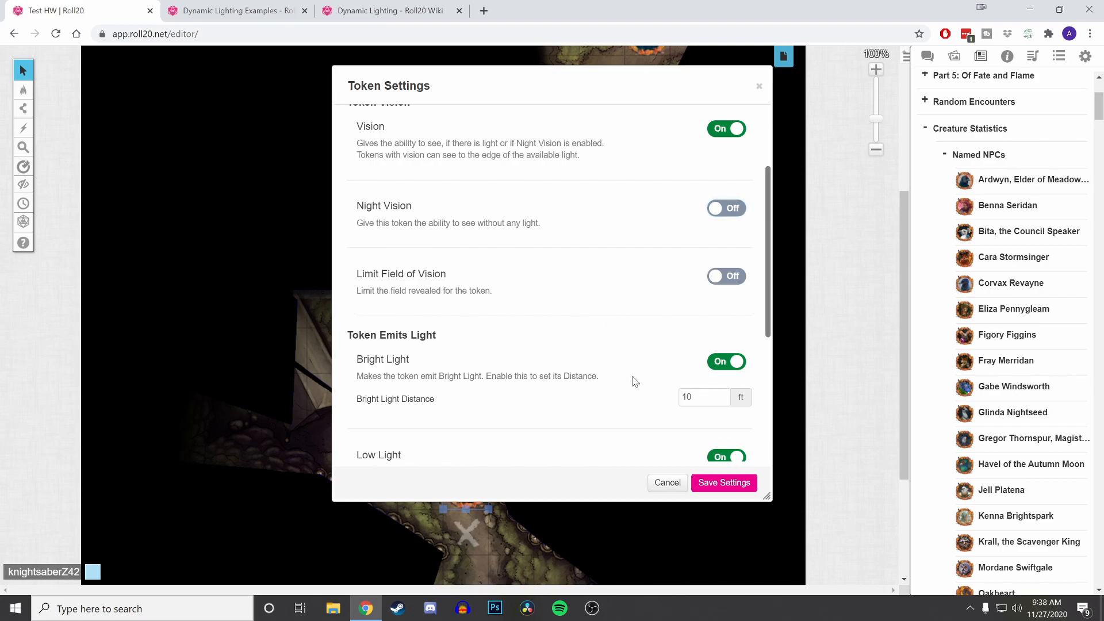
left_click(723, 483)
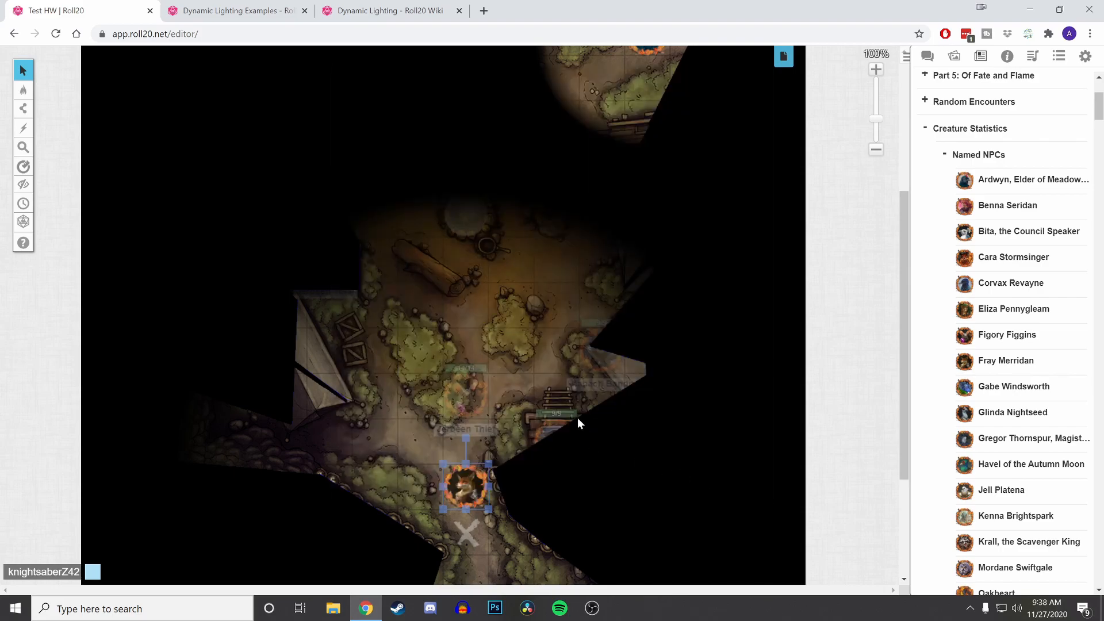
- Enable Directional Light on the Fray Merridan token with a Total of 45° and save the settings
double_click(459, 478)
scroll(667, 383, "down", 5)
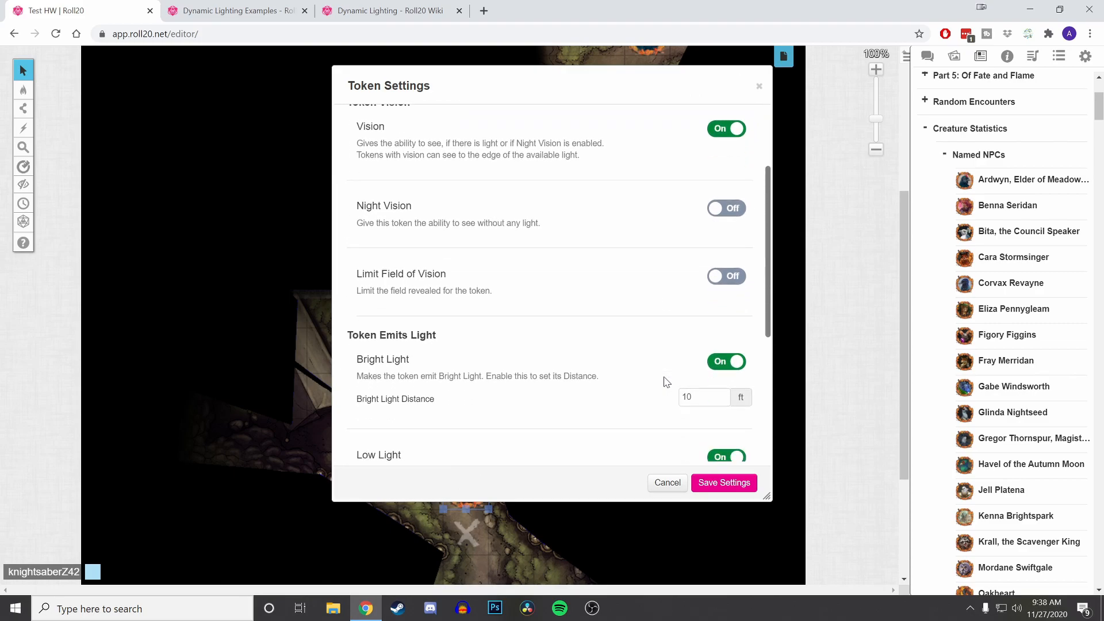
scroll(667, 382, "down", 1)
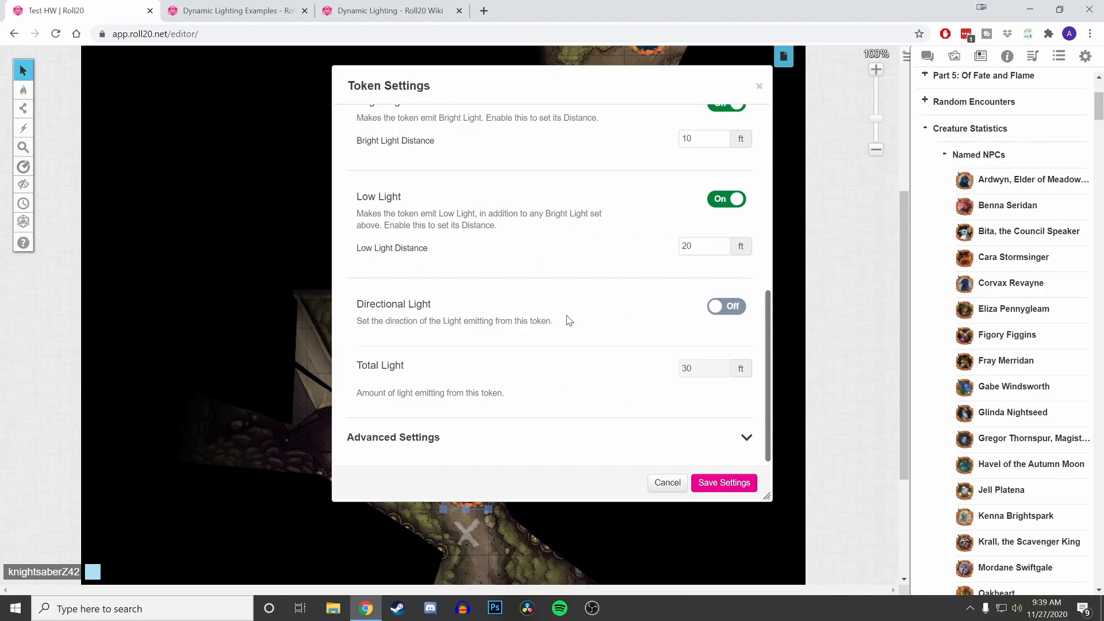
left_click(726, 306)
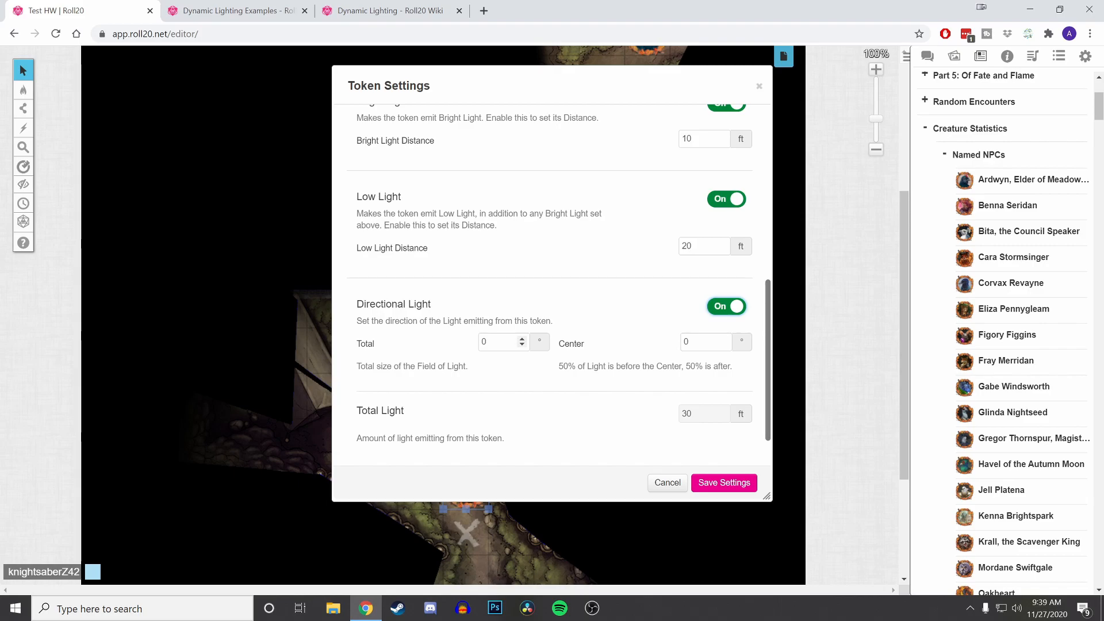
left_click(521, 340)
left_click_drag(521, 340, 521, 340)
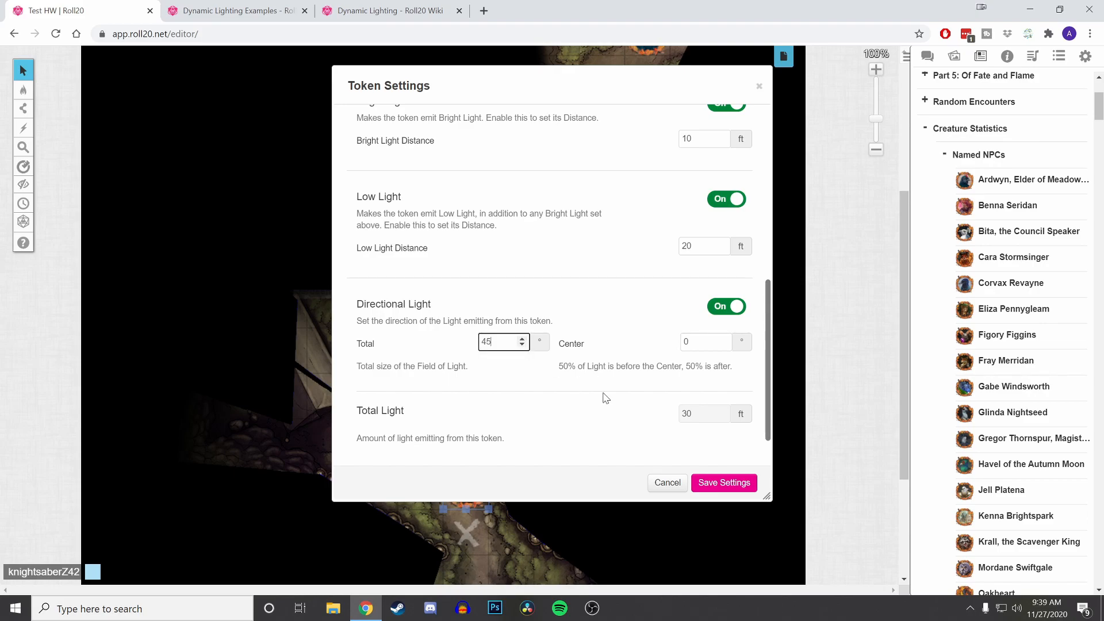
left_click(723, 482)
mouse_move(468, 485)
left_mouse_down()
mouse_move(485, 447)
mouse_move(470, 446)
mouse_move(467, 433)
mouse_move(462, 467)
left_mouse_up()
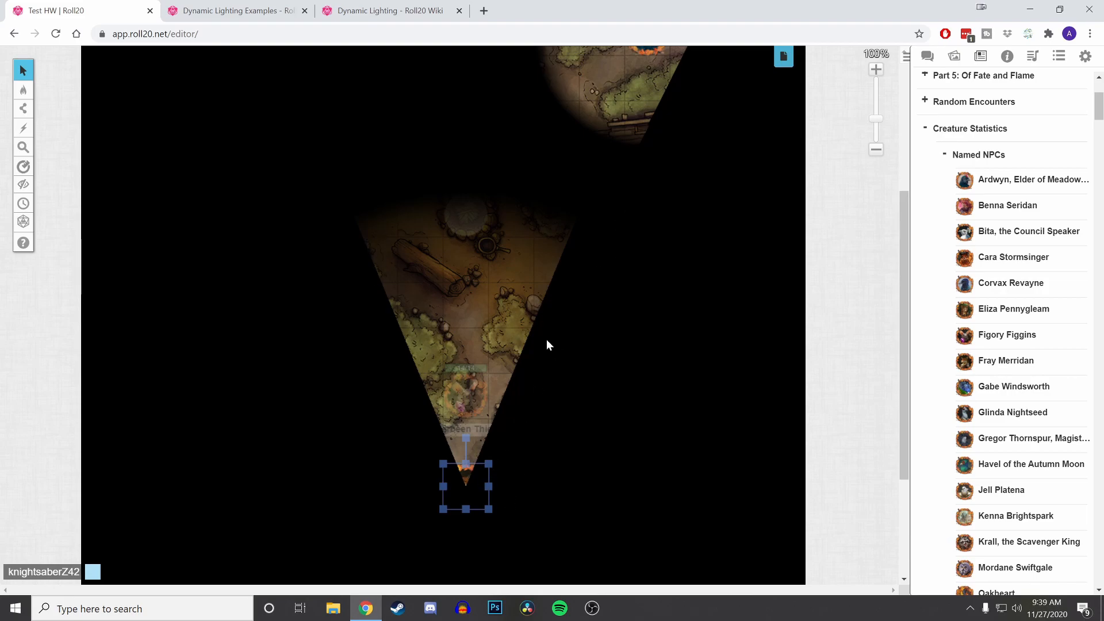
- Widen the Fray Merridan token's Directional Light Total to 90°, save, and move the token one square left
double_click(464, 489)
scroll(674, 429, "down", 2)
scroll(644, 411, "down", 5)
left_click_drag(488, 297, 468, 299)
type("90")
left_click(467, 300)
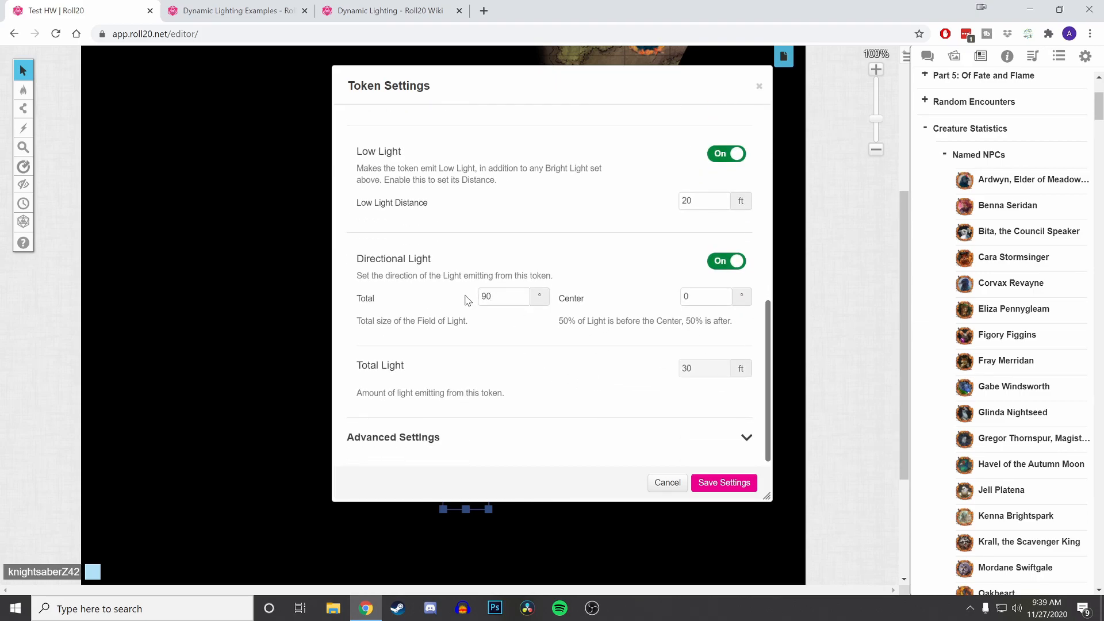
left_click(724, 483)
left_click_drag(454, 481, 412, 485)
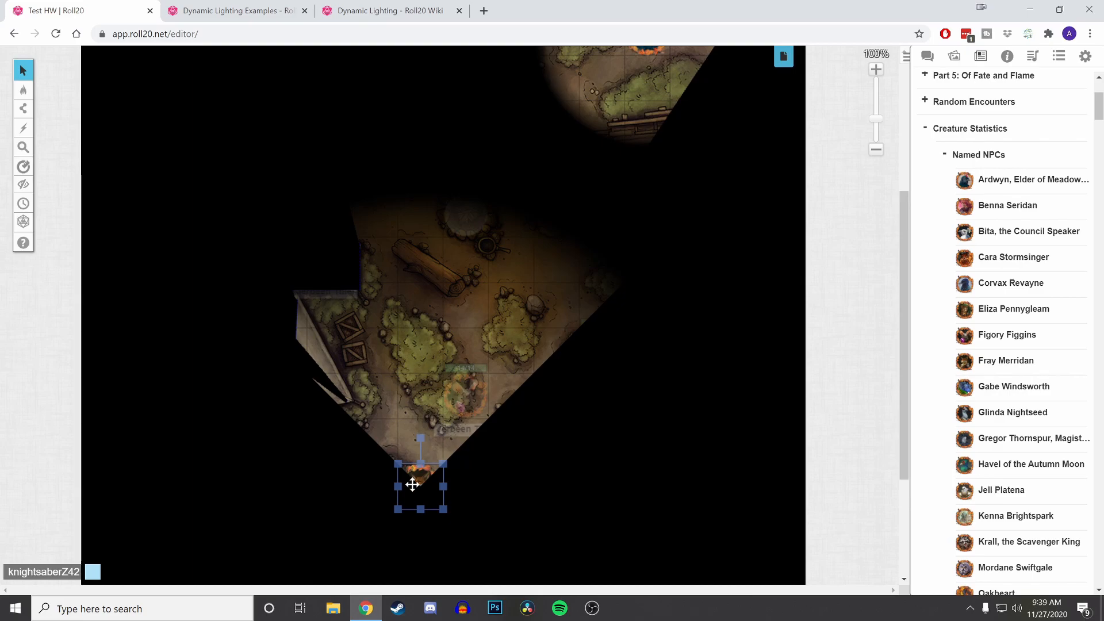
- Turn off Bright Light for the hooded bird token near the northeast X and save its settings
scroll(547, 318, "up", 4)
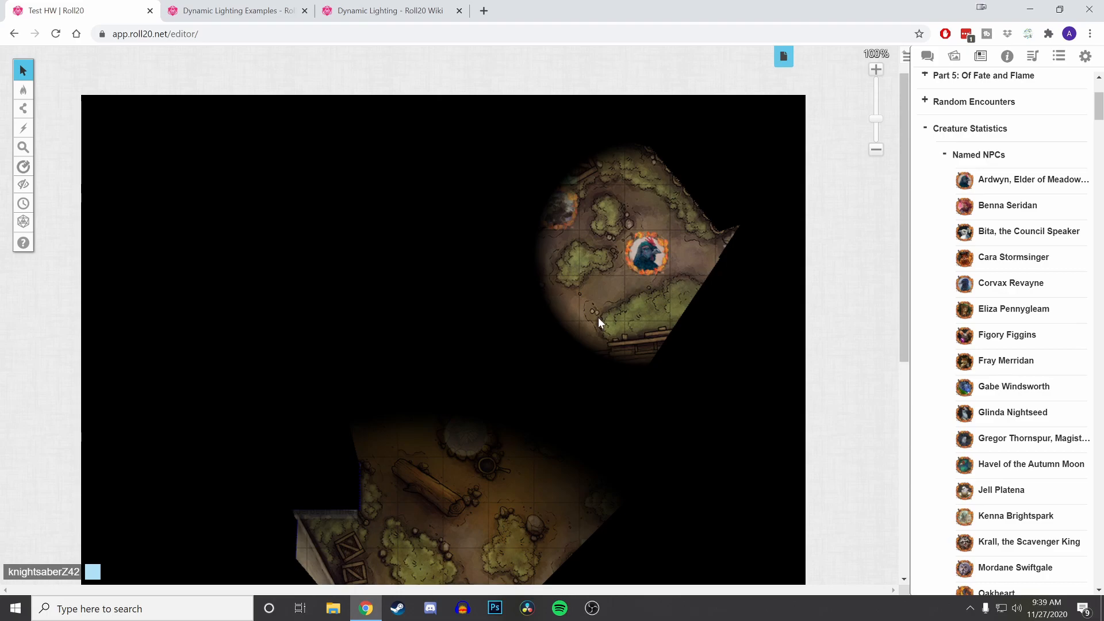
left_click(547, 397)
double_click(647, 254)
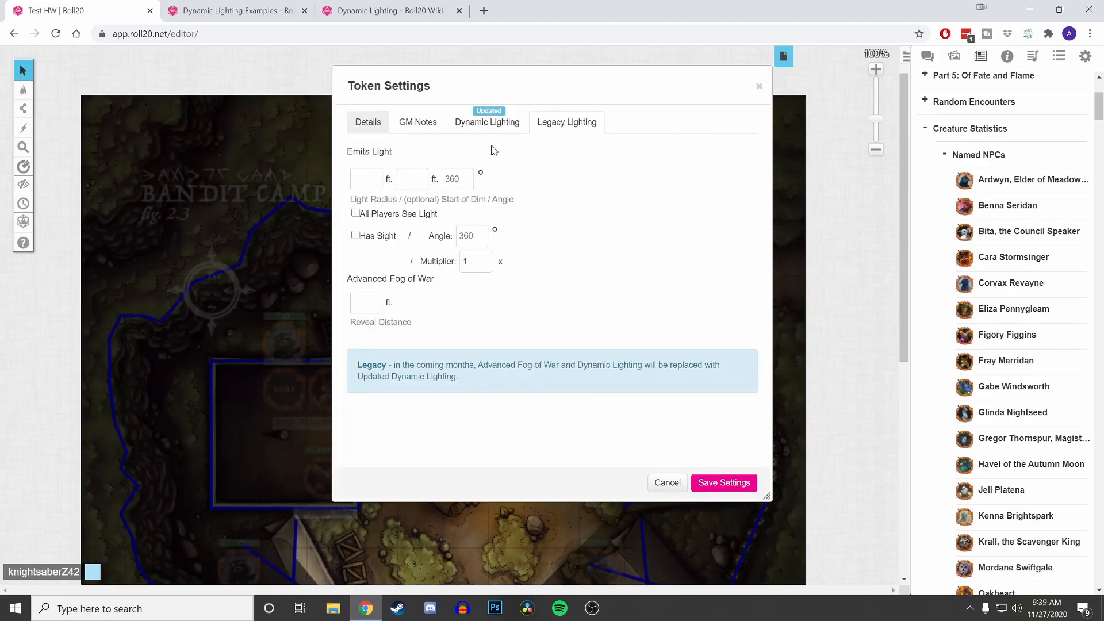
left_click(487, 122)
scroll(688, 298, "down", 5)
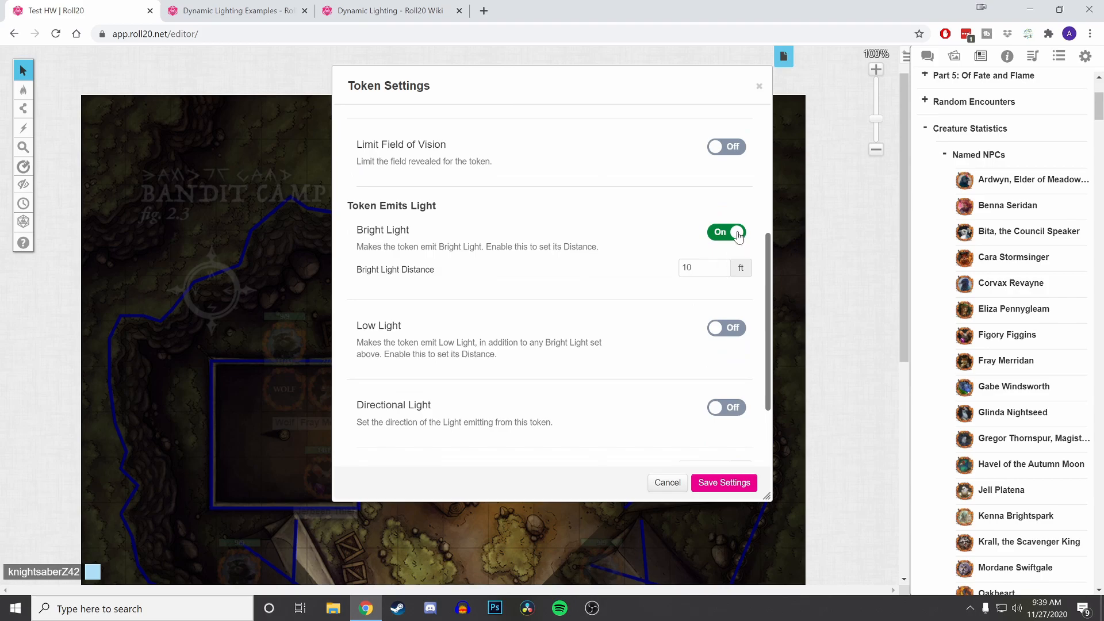
left_click(736, 233)
left_click(712, 482)
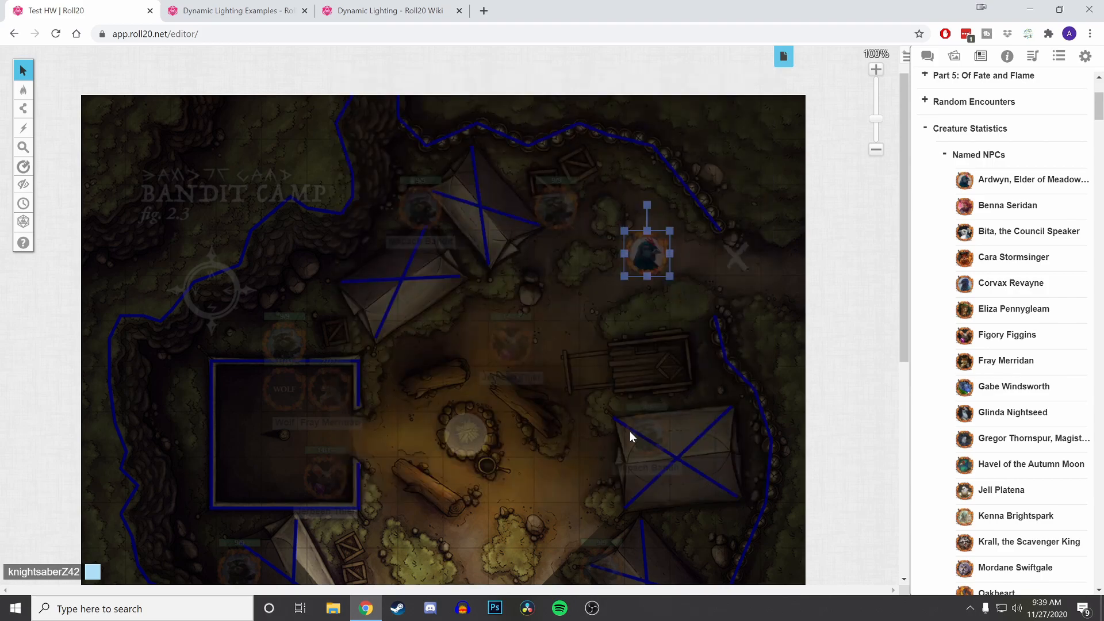
- Preview the line of sight of the Fray Merridan token and of the hooded bird token near the northeast X
left_click(419, 547)
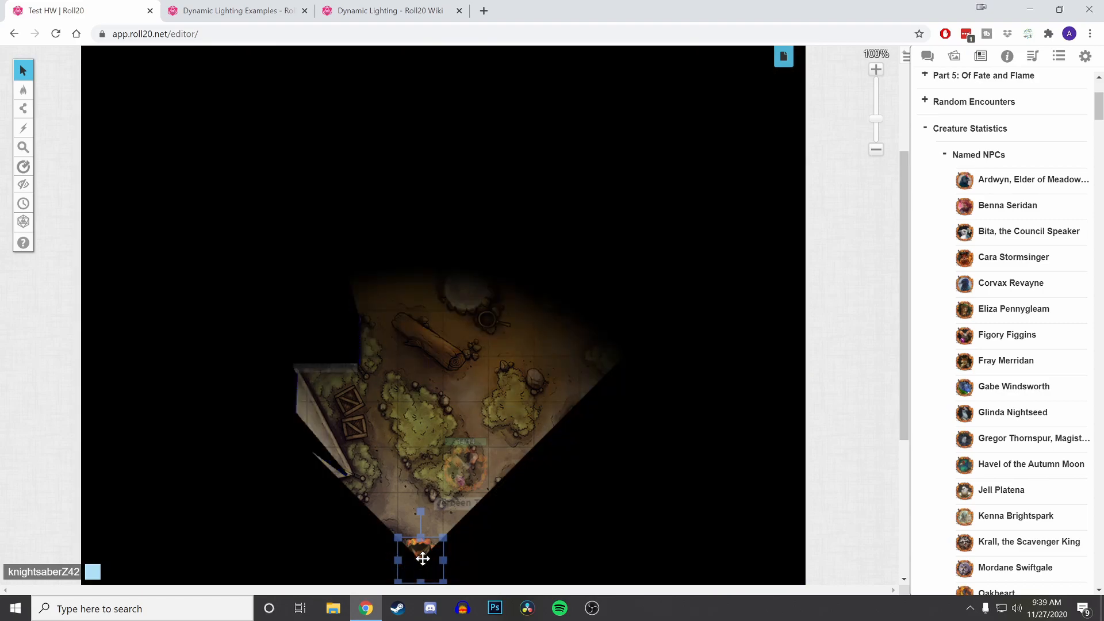
left_click(527, 375)
left_click(641, 115)
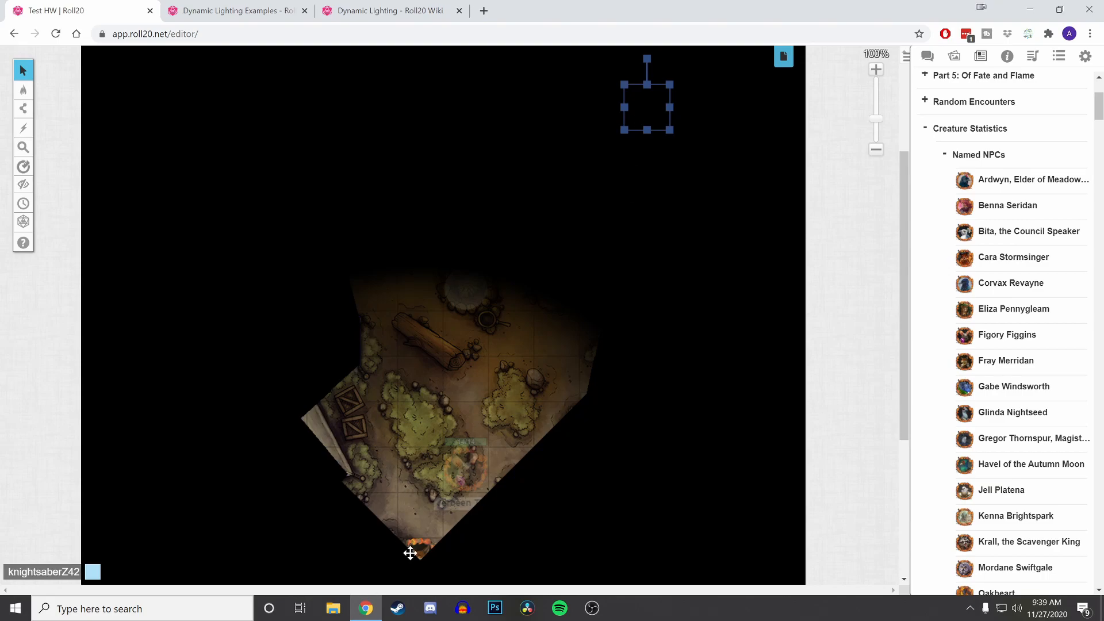
- Enable Night Vision and turn off Bright Light and Low Light on the Fray Merridan token, then save its settings
left_click(427, 547)
double_click(427, 548)
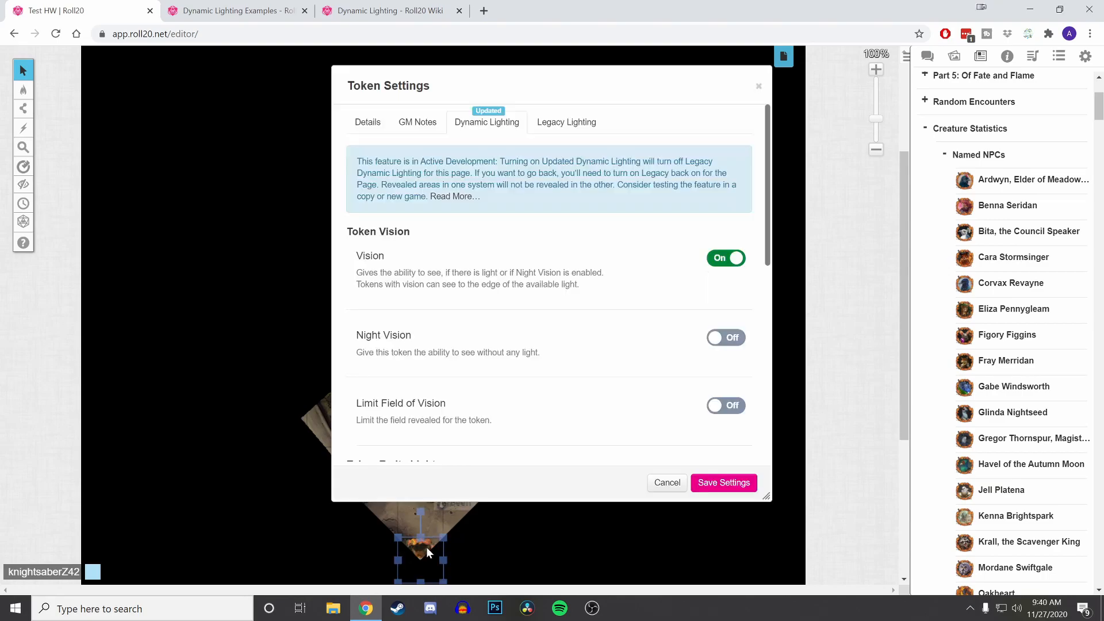
left_click(726, 337)
scroll(641, 375, "down", 3)
left_click(720, 378)
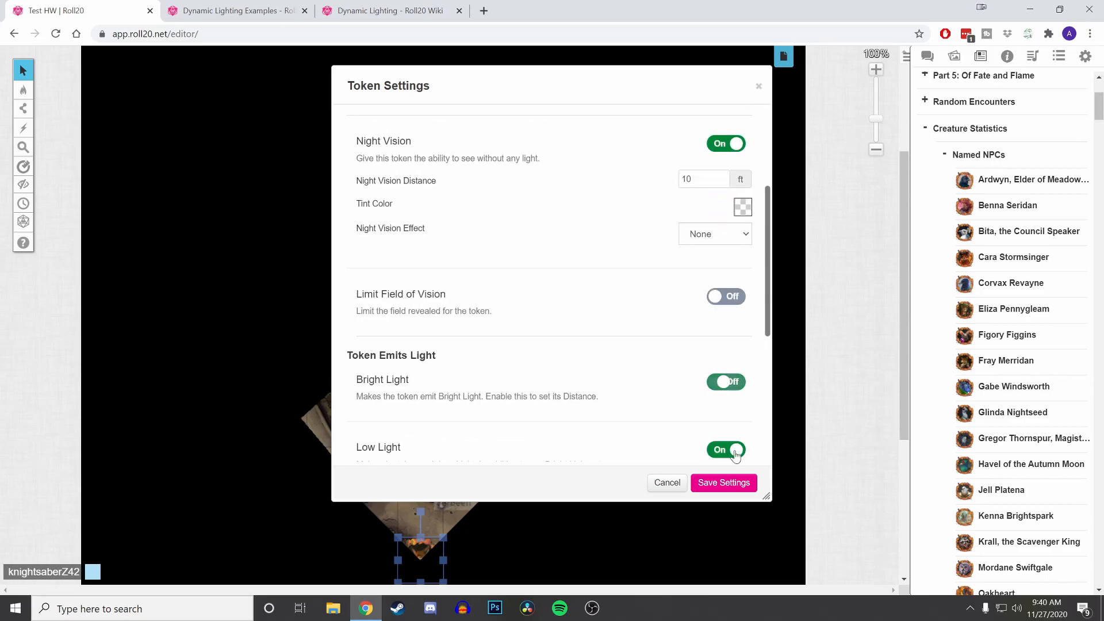
scroll(642, 392, "down", 2)
left_click(726, 320)
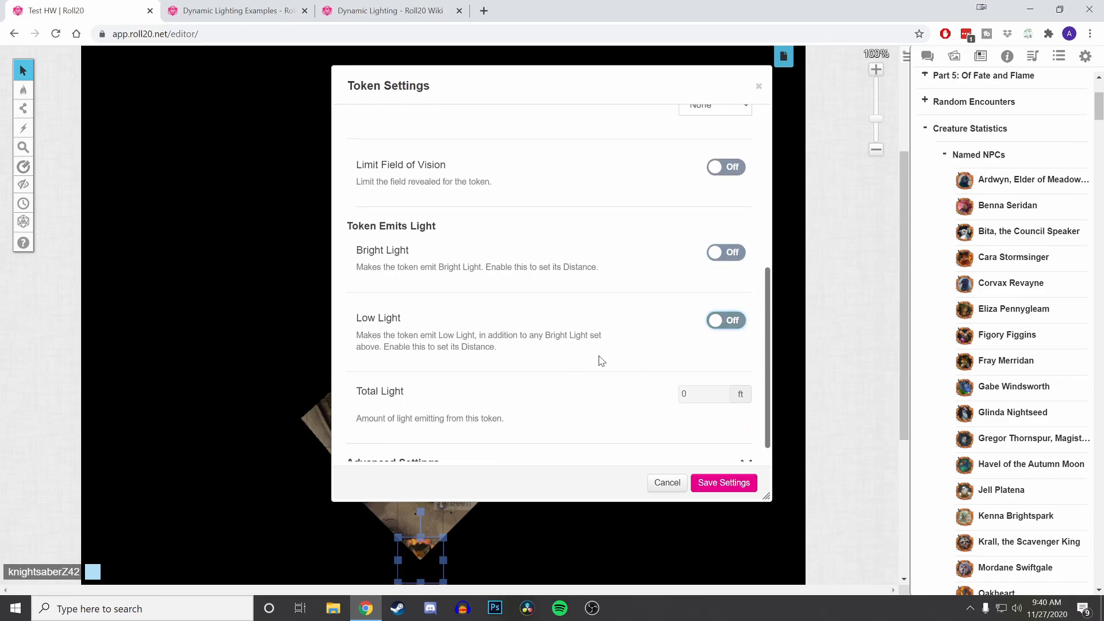
scroll(616, 363, "down", 1)
left_click(725, 484)
left_click(566, 407)
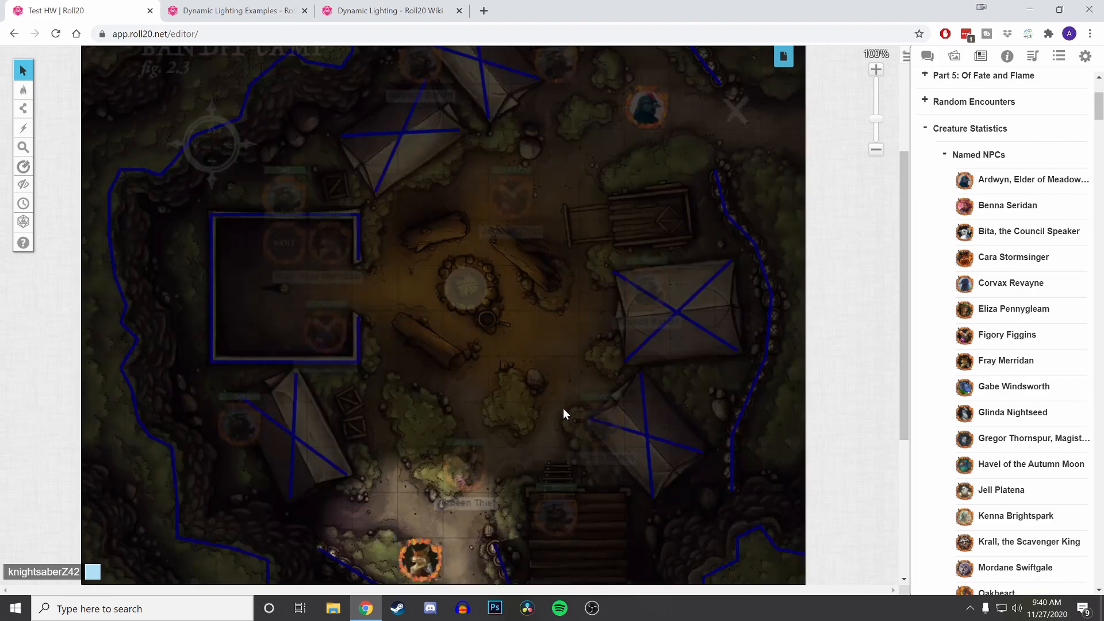
- Review the Fray Merridan token's dynamic lighting settings and save them without changes
left_click(645, 113)
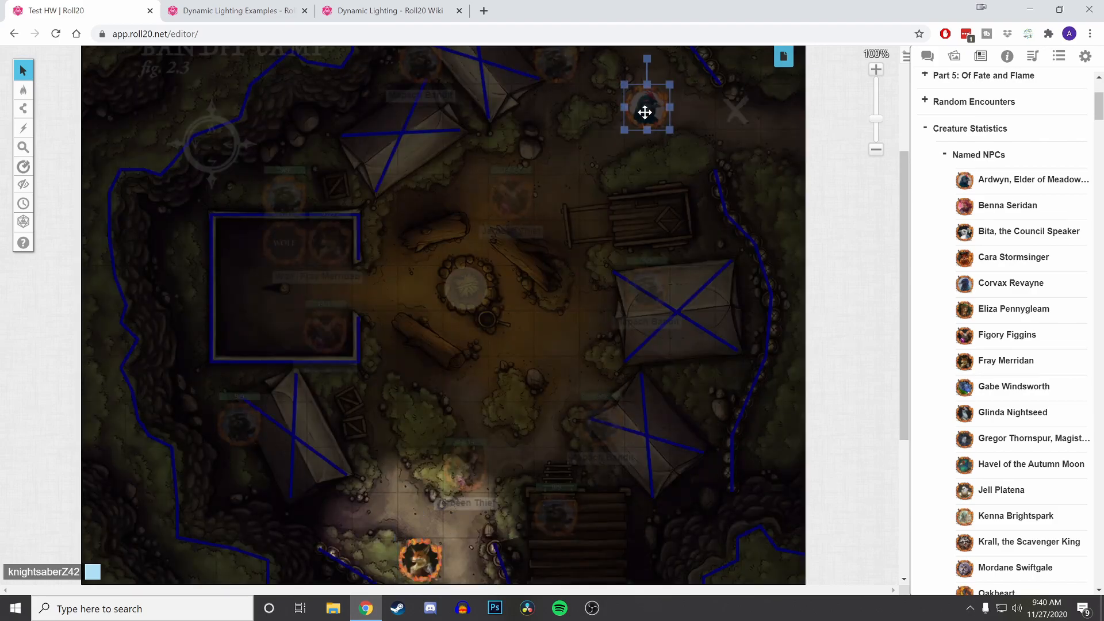
double_click(413, 568)
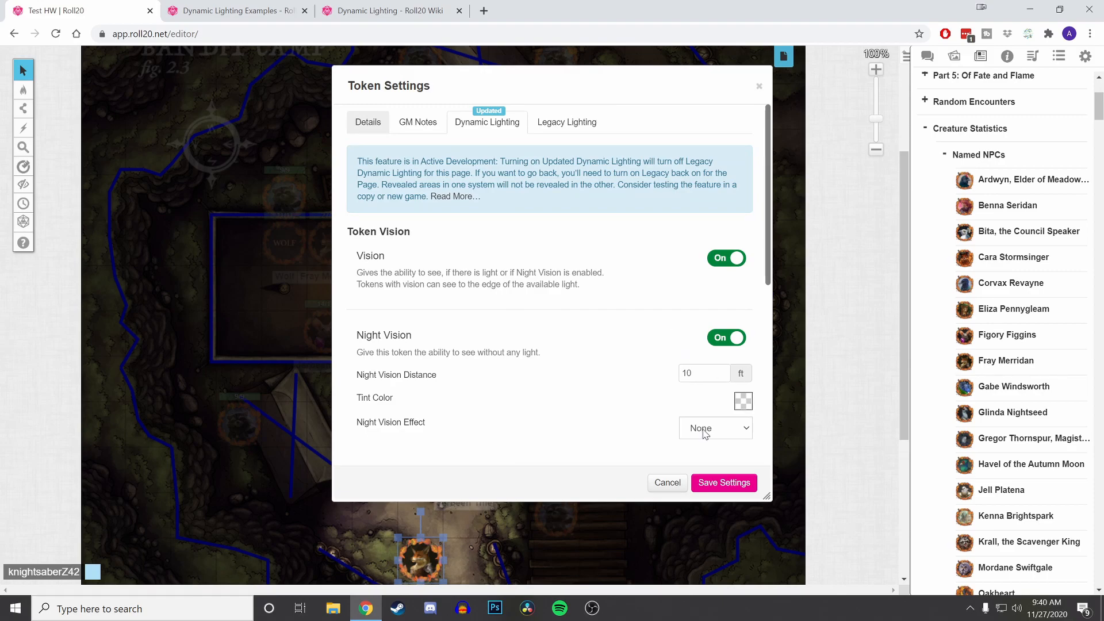
scroll(656, 424, "down", 2)
left_click(718, 482)
- Compare the line-of-sight previews of the northeast bird token and the Fray Merridan token
left_click(665, 109)
key("ctrl+l")
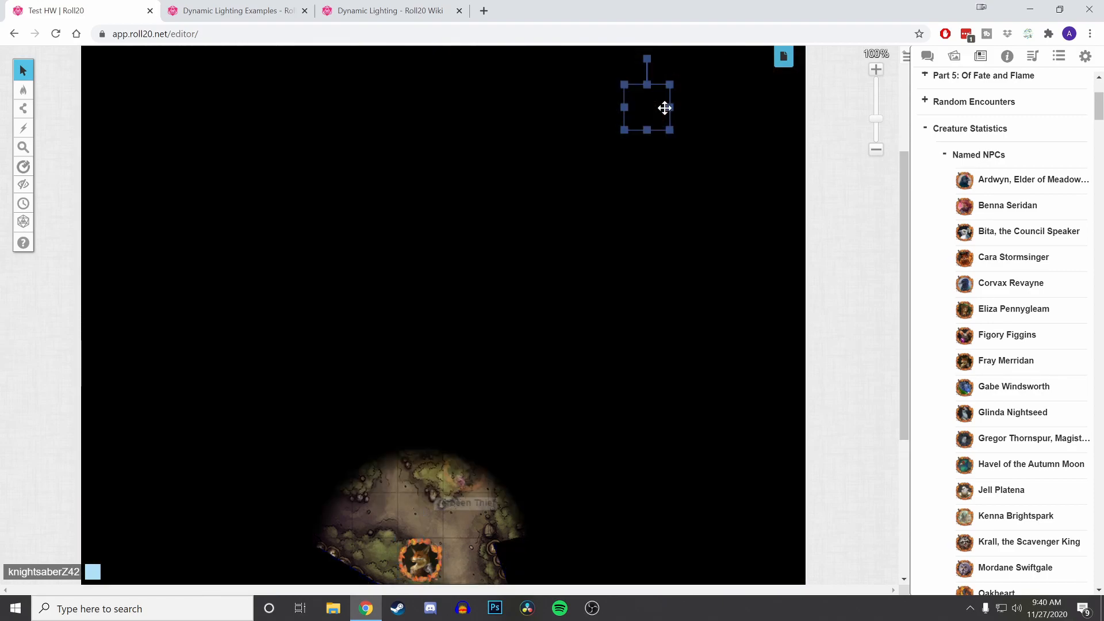
left_click(643, 221)
left_click(400, 572)
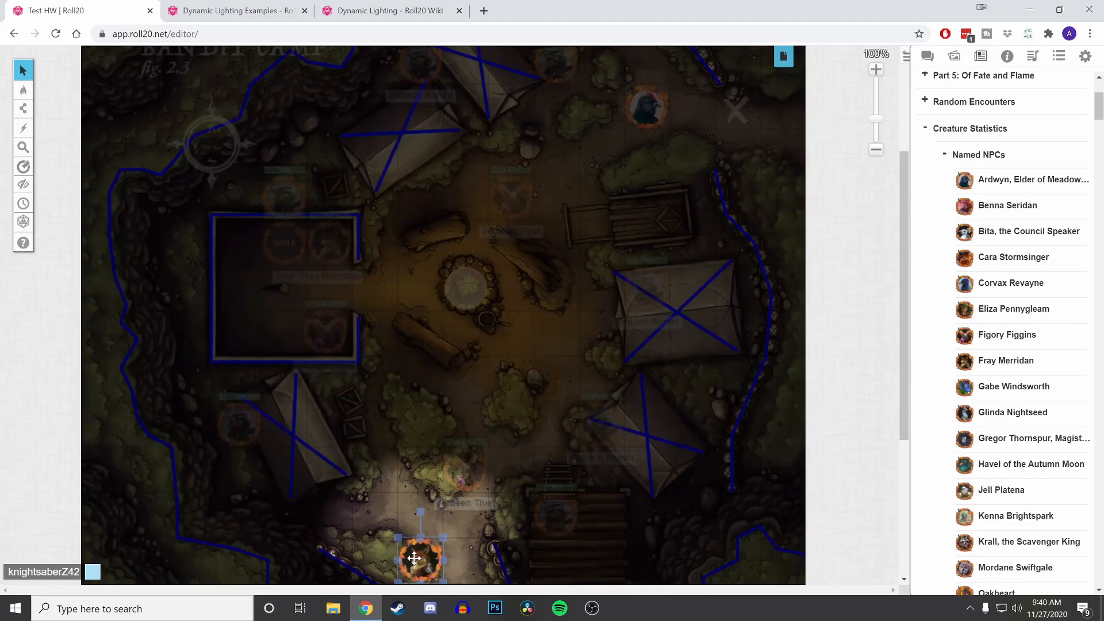
key("ctrl+l")
left_click(507, 397)
left_click(637, 121)
key("ctrl+l")
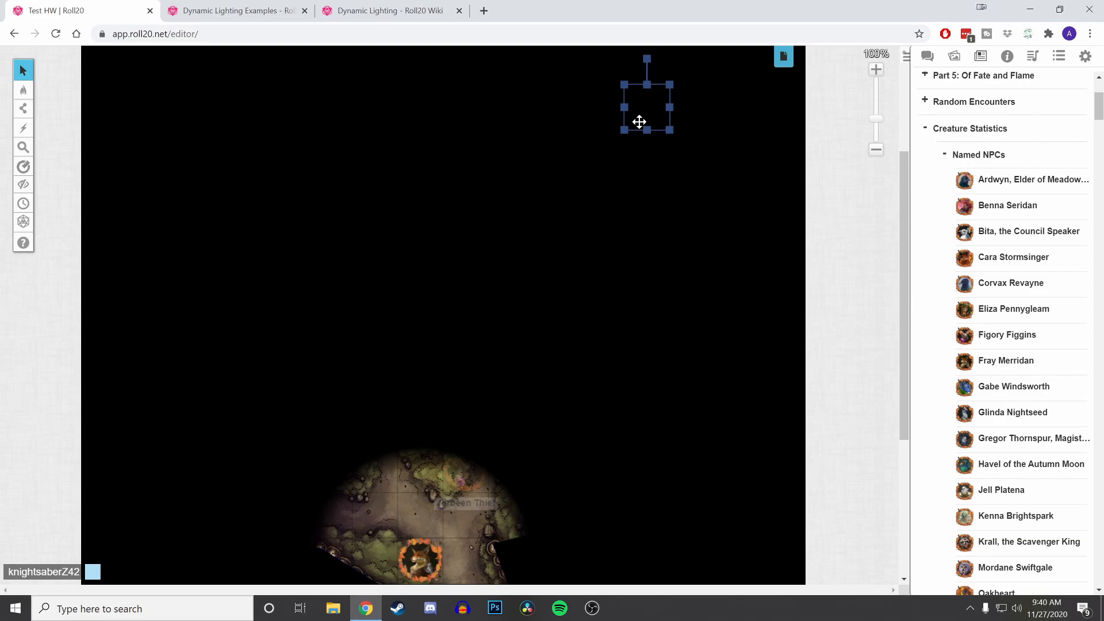
left_click(627, 254)
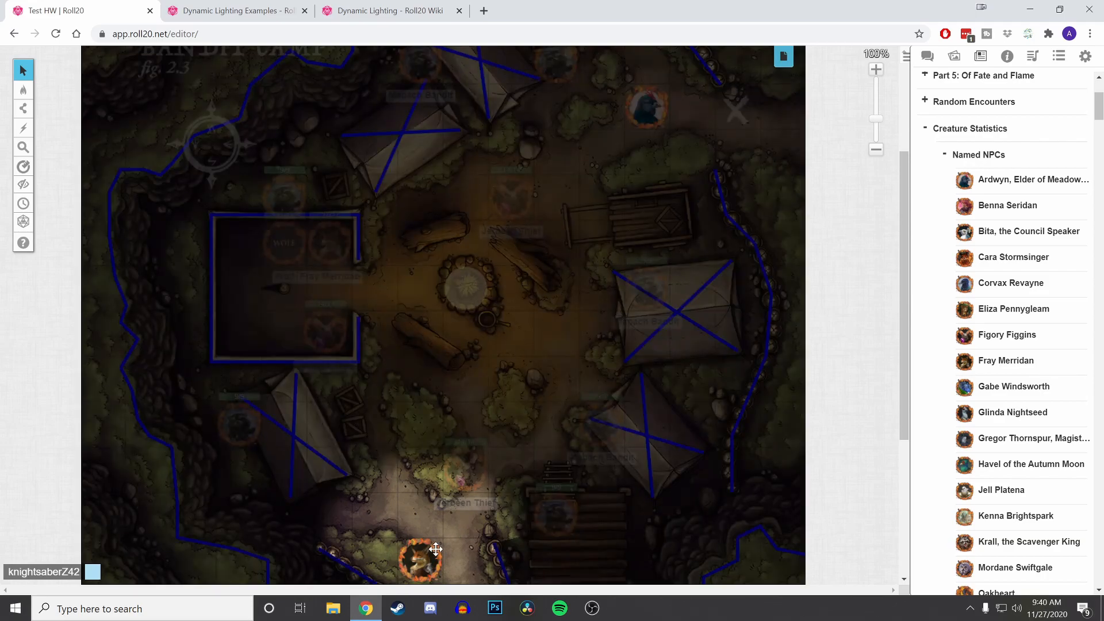
- Replace the Fray Merridan token beside the southern path with a Figory Figgins token one square further north
scroll(438, 552, "down", 3)
left_click_drag(423, 421, 424, 377)
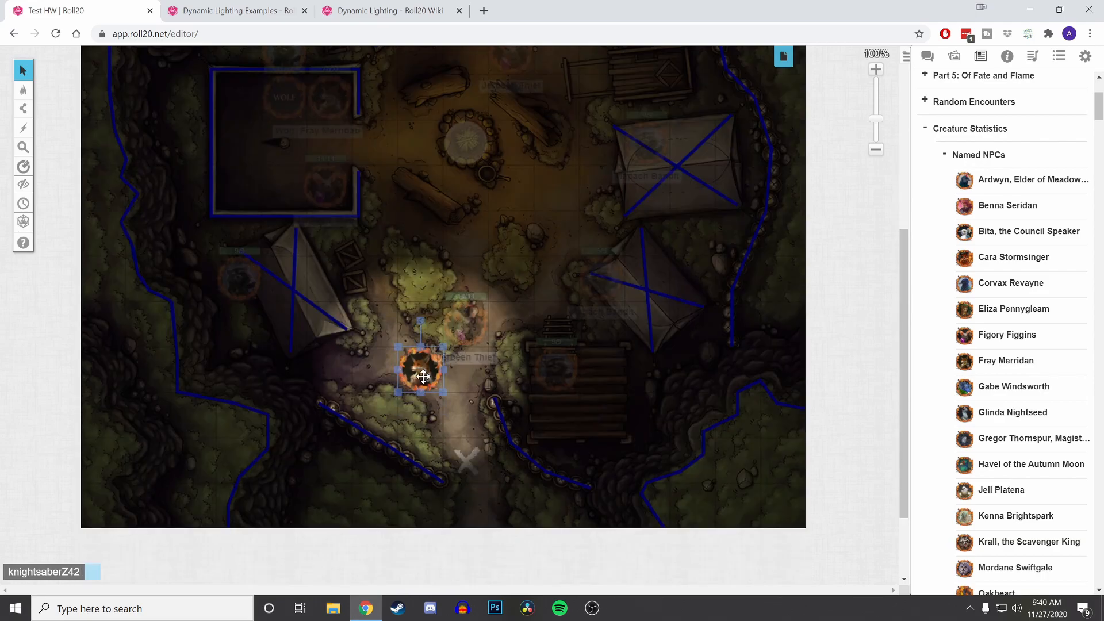
double_click(423, 376)
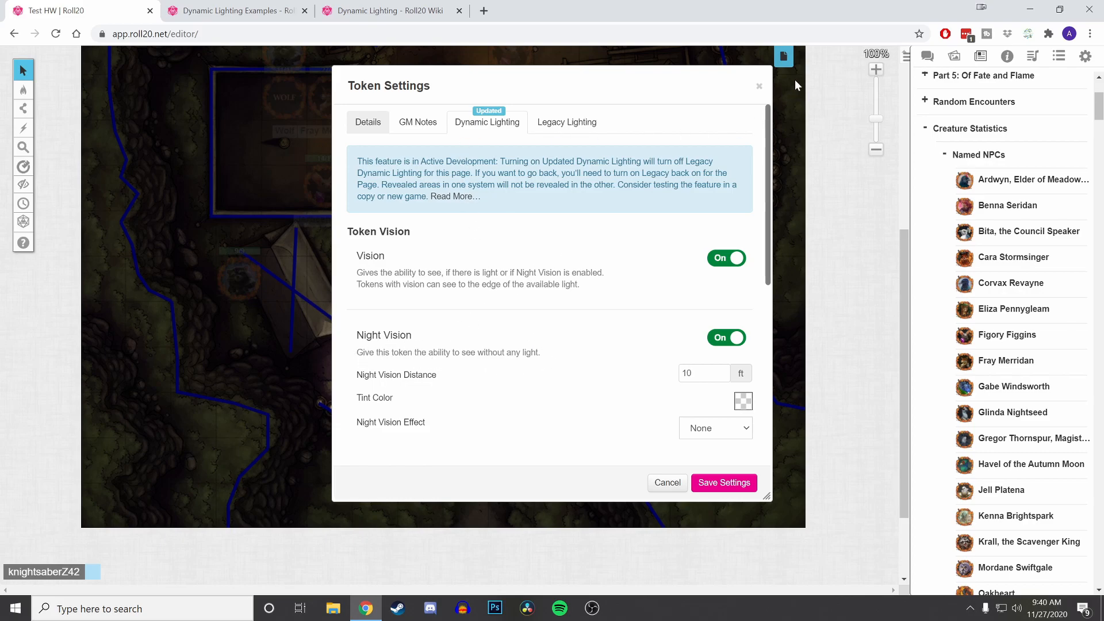
left_click(759, 86)
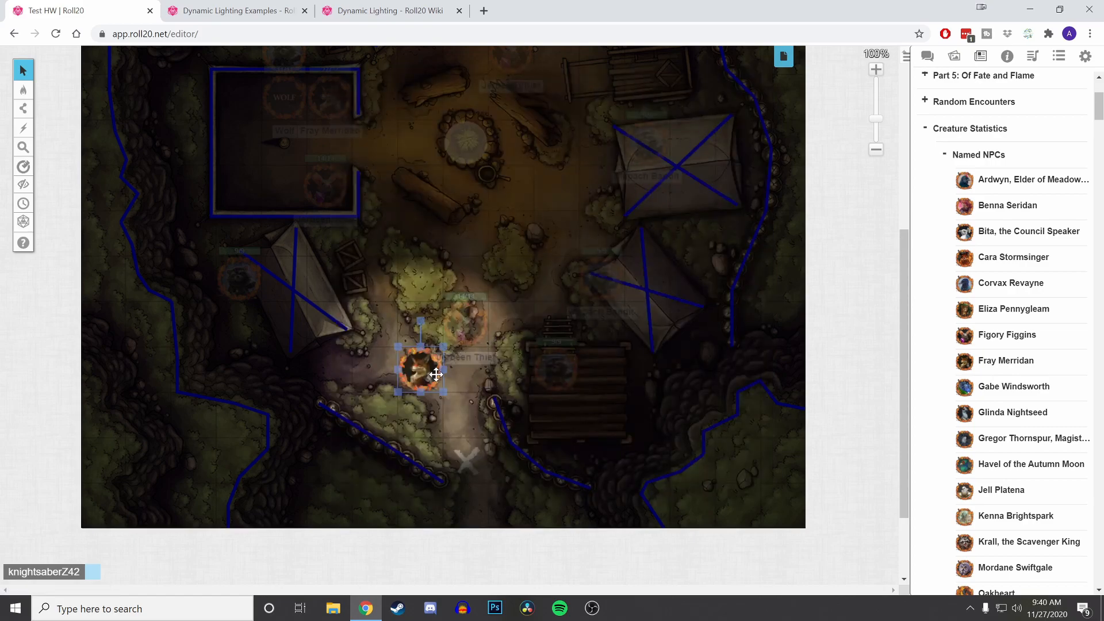
key("Delete")
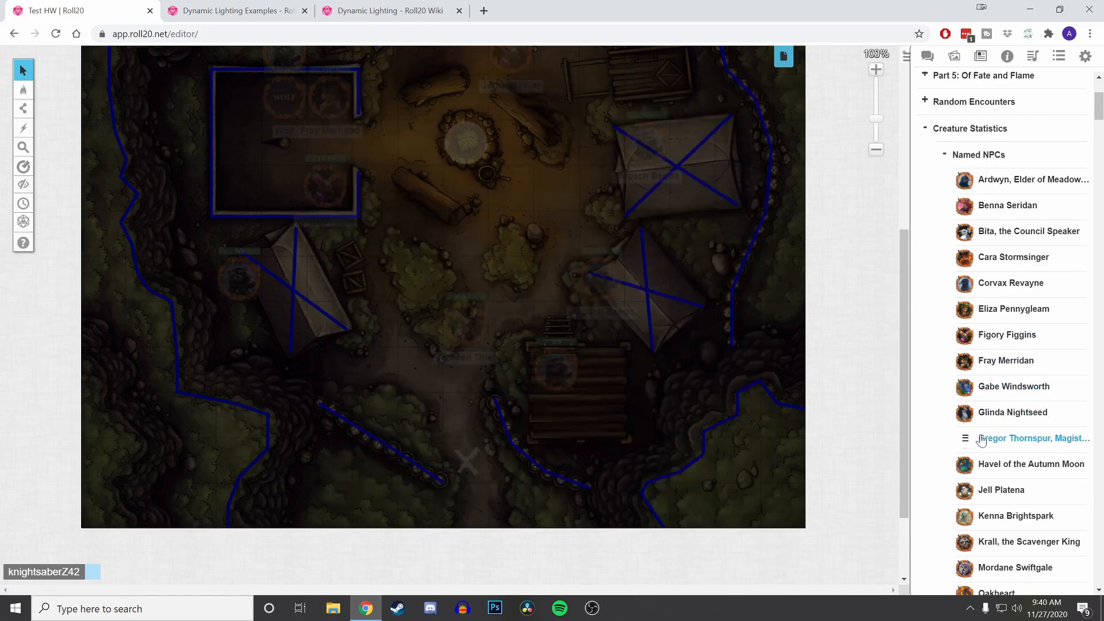
left_click_drag(1009, 334, 434, 387)
- Enable Vision and Night Vision with a distance of 10 ft on the Figory Figgins token and save its settings
double_click(434, 387)
left_click(566, 122)
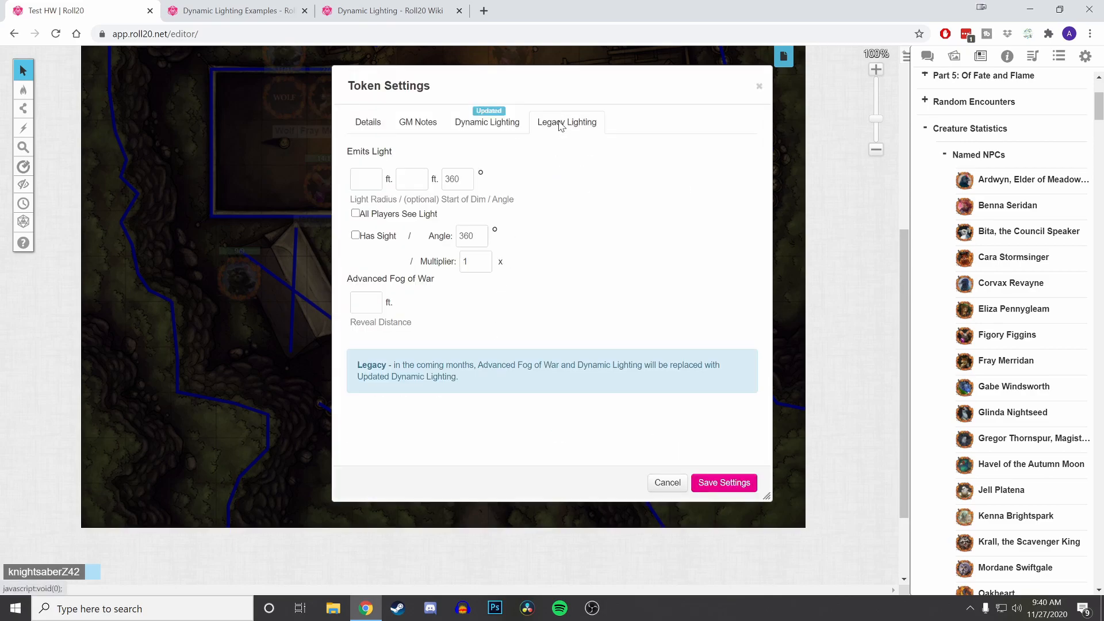
left_click(485, 127)
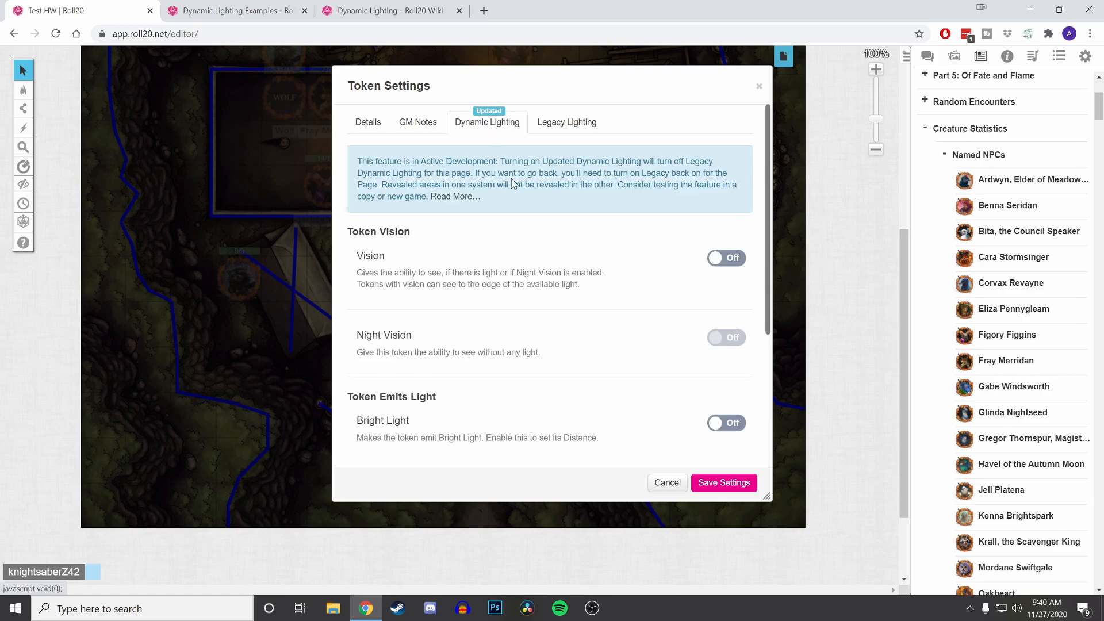
left_click(713, 260)
scroll(660, 389, "down", 2)
scroll(656, 387, "up", 1)
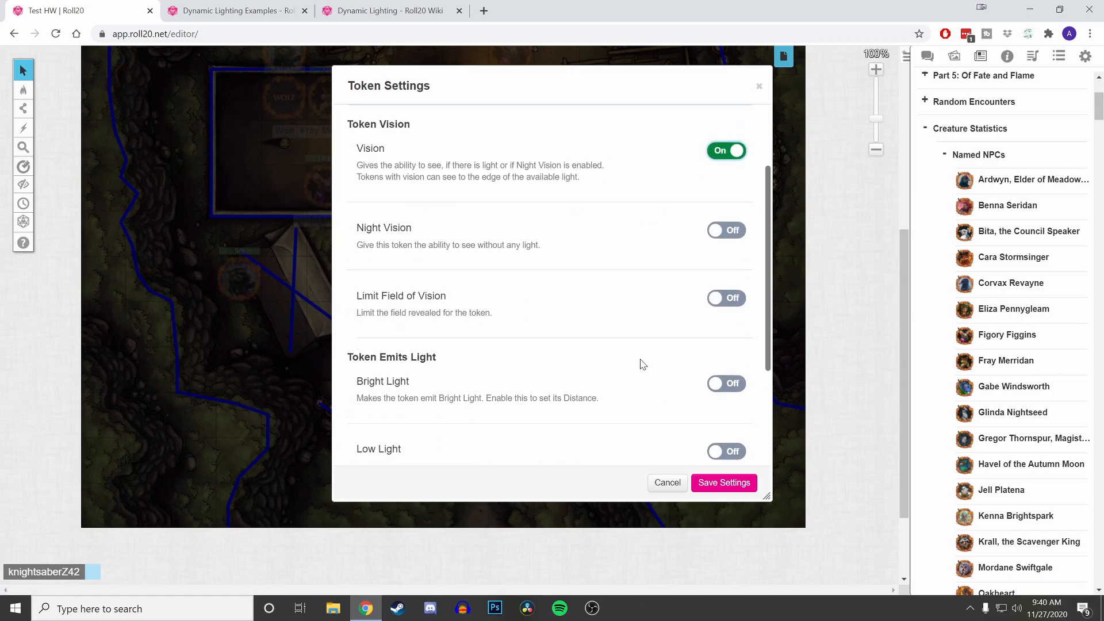
left_click(719, 277)
double_click(696, 309)
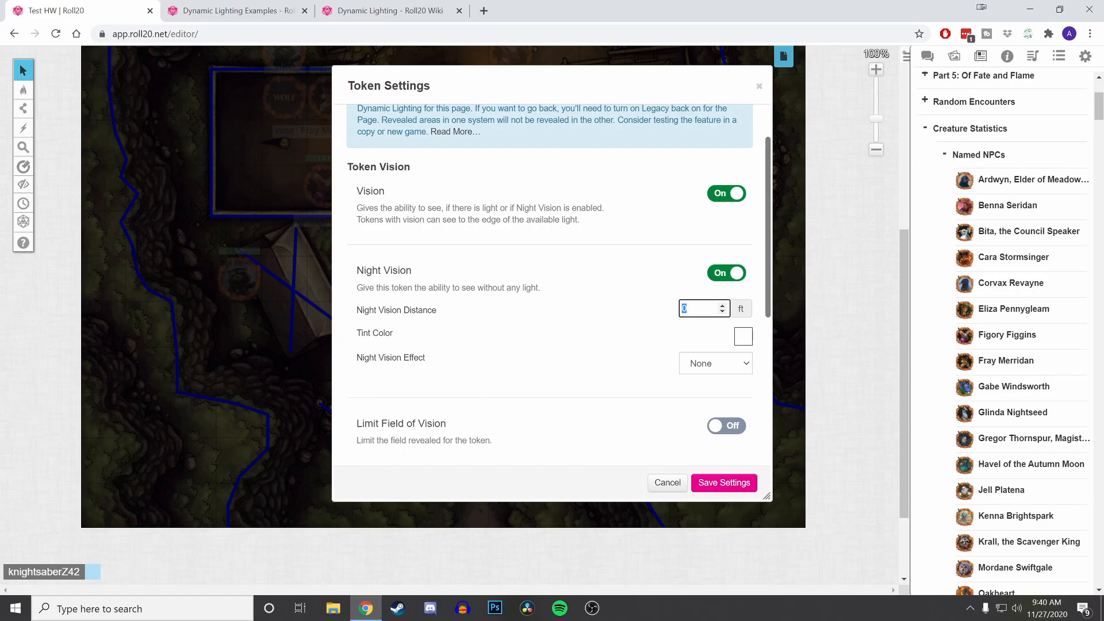
left_click(723, 482)
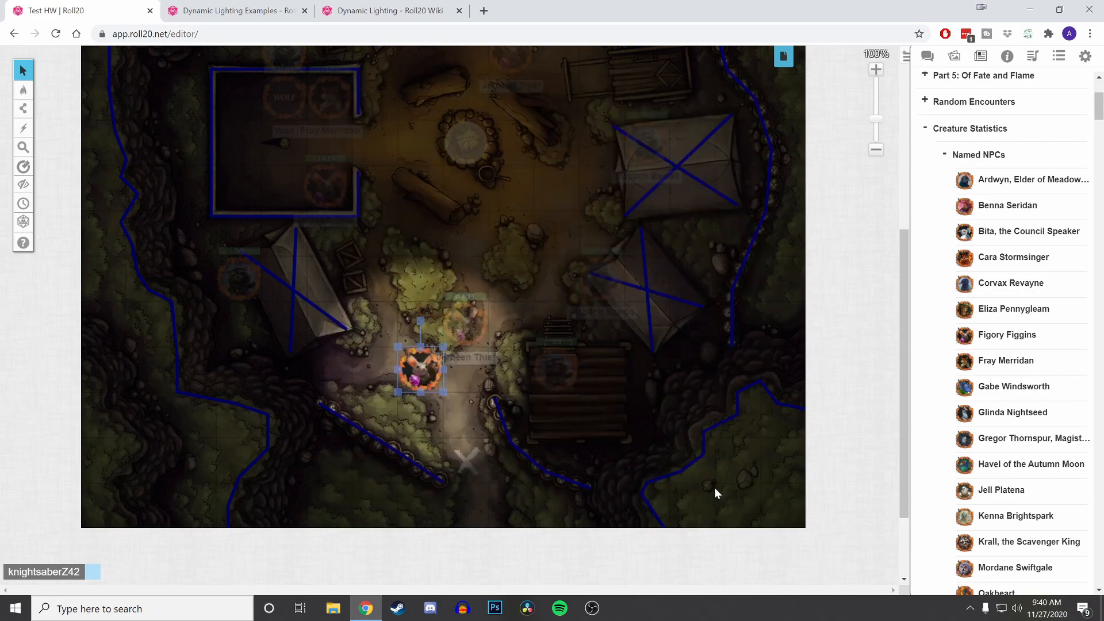
- Preview the line of sight of the northeast bird token and of the Figory Figgins token
left_click(649, 189)
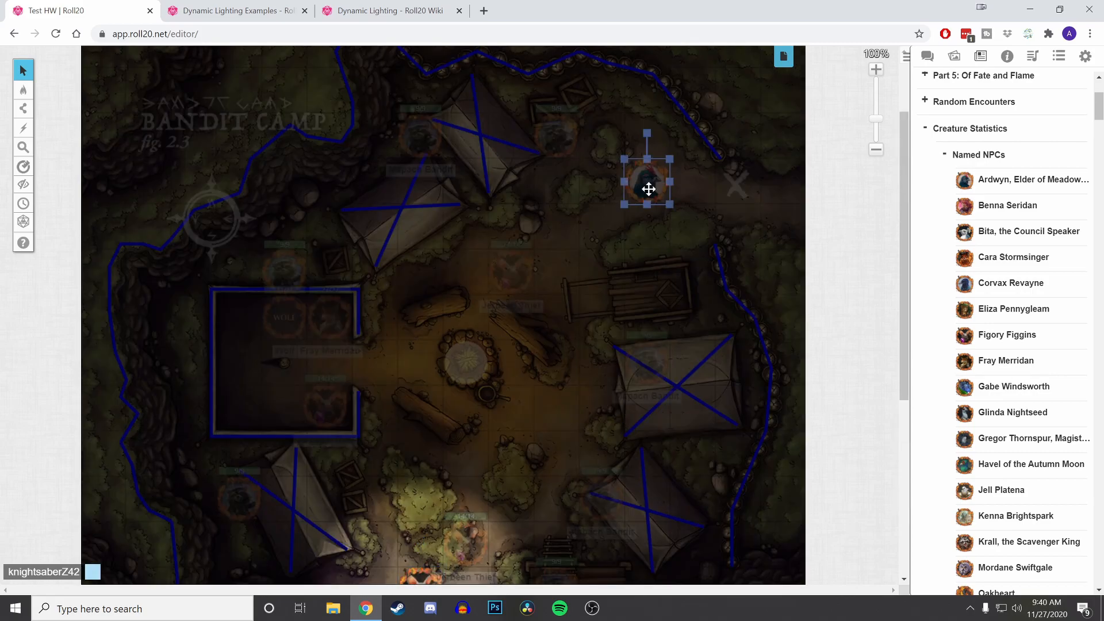
key("ctrl+l")
scroll(532, 375, "down", 3)
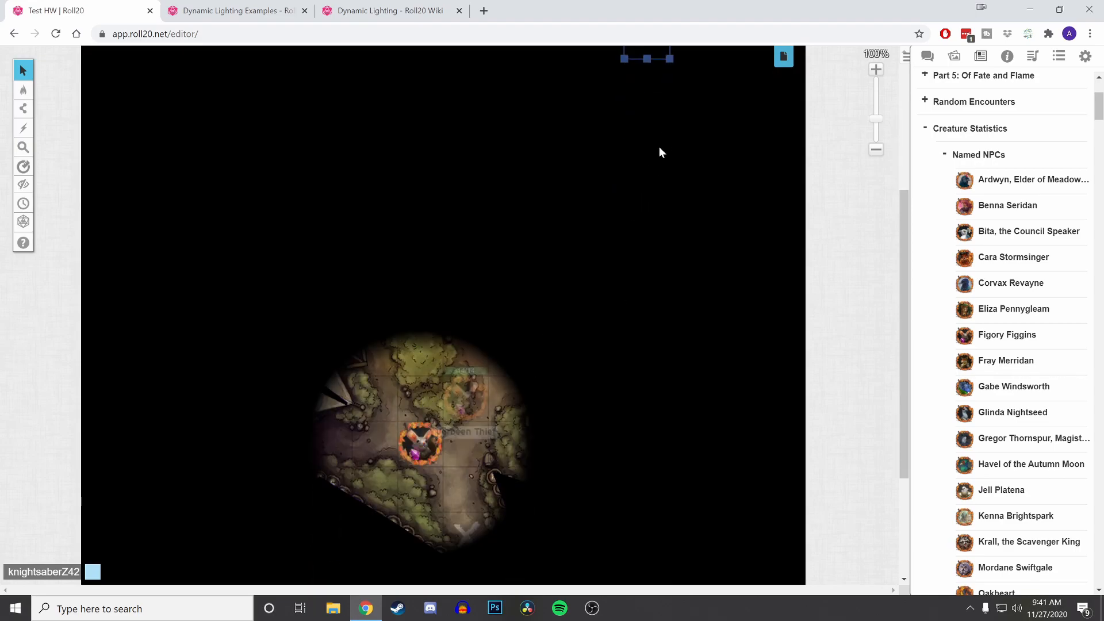
scroll(660, 146, "up", 2)
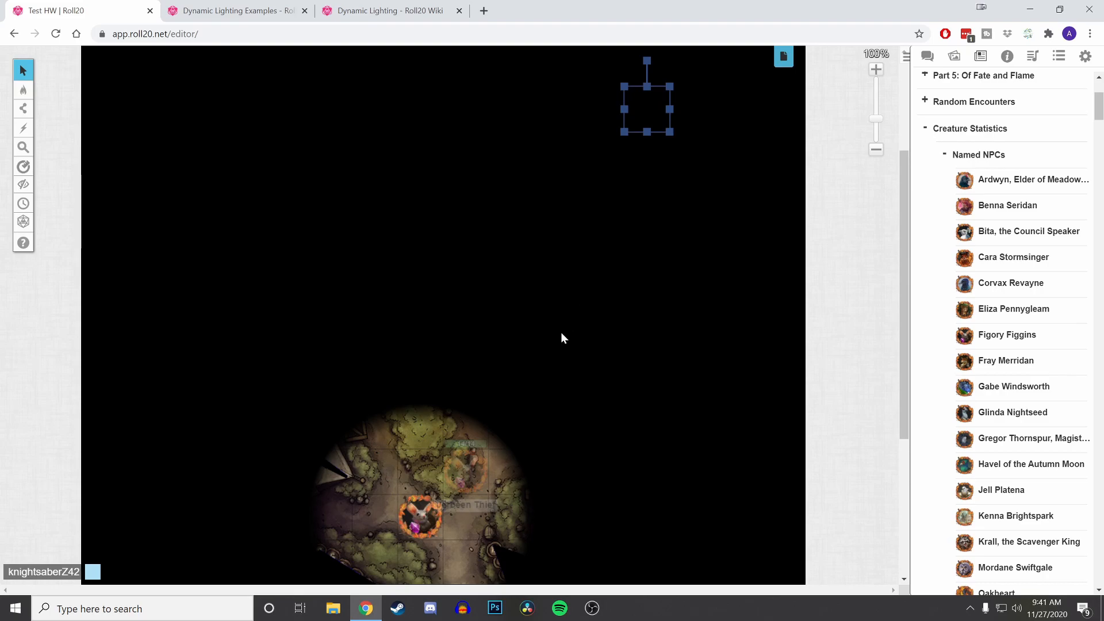
key("ctrl+l")
left_click(420, 514)
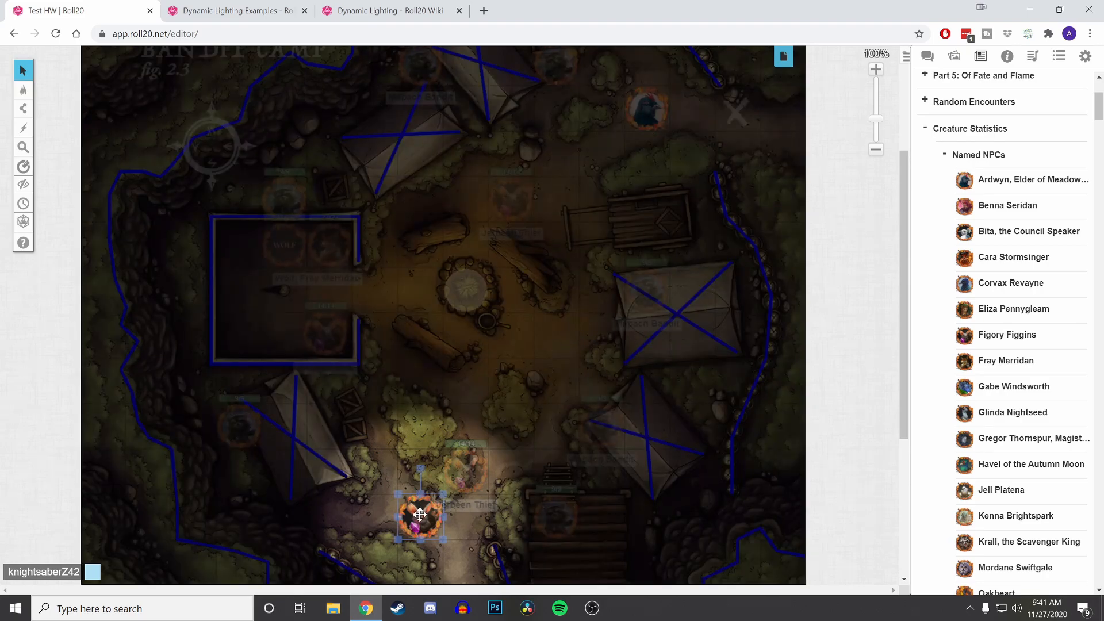
key("ctrl+l")
left_click(457, 470)
- Turn off Night Vision in the Figory Figgins token's settings
double_click(416, 512)
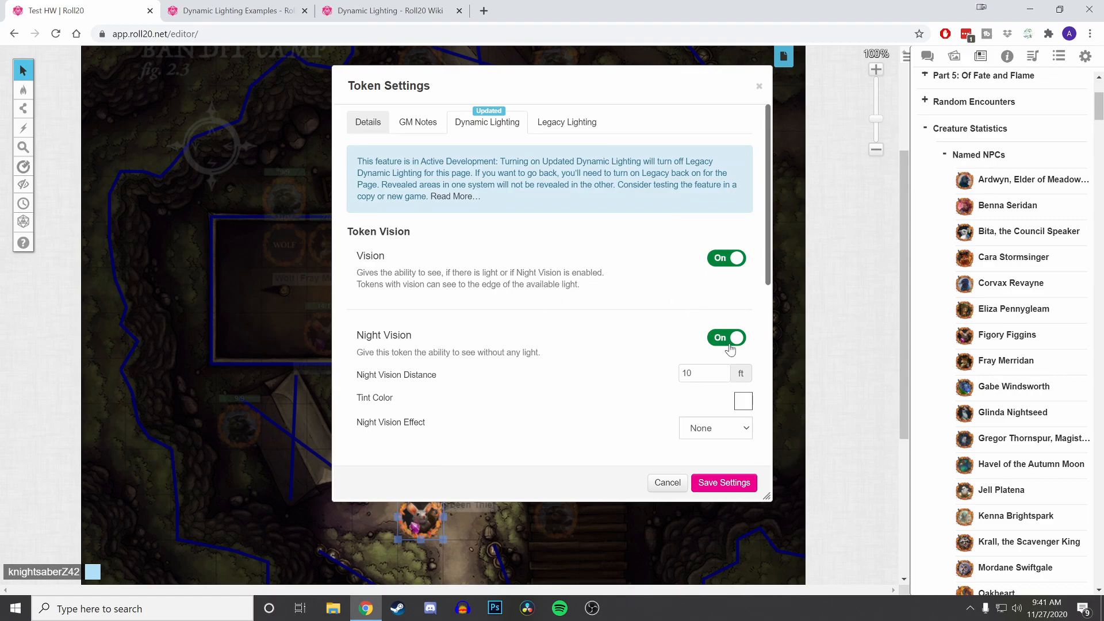
double_click(687, 373)
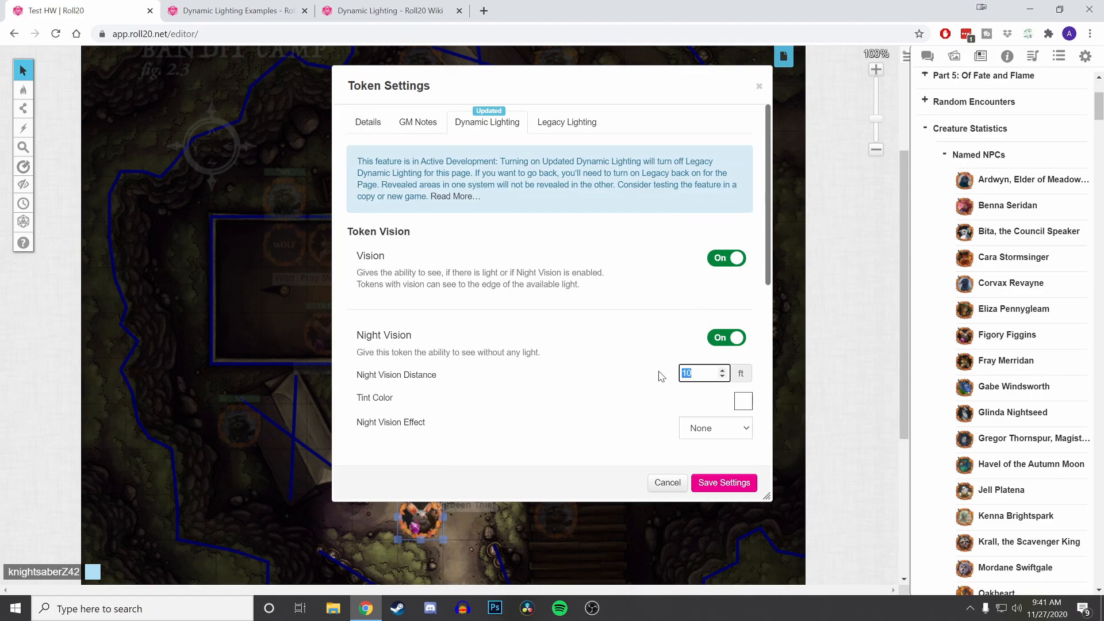
left_click(728, 342)
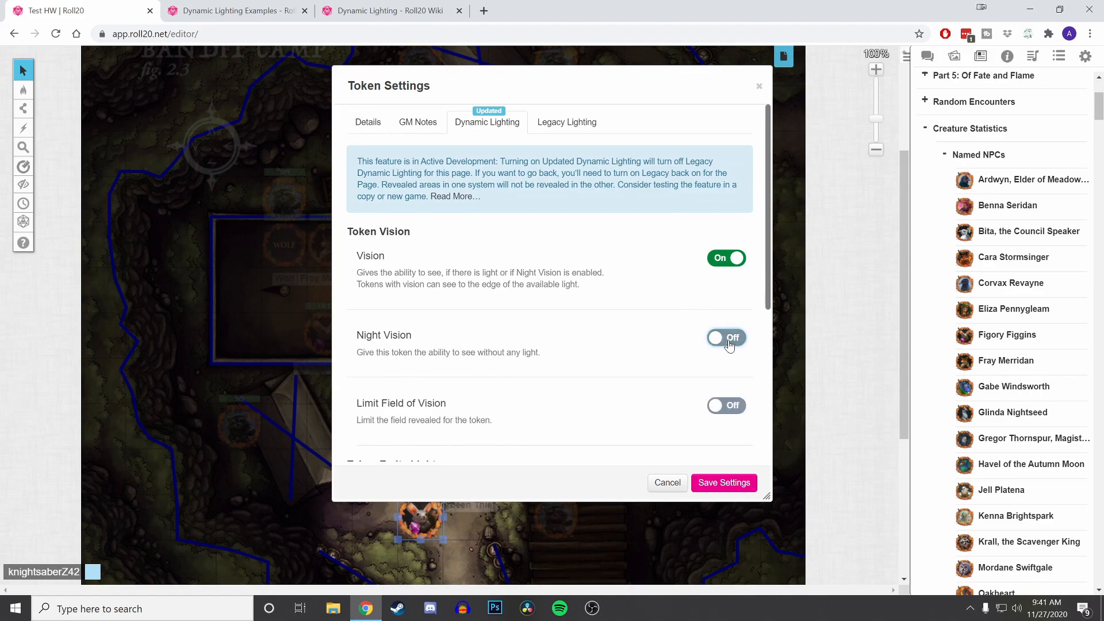
- Expand the Figory Figgins token's advanced lighting settings and examine the Light Multiplier option and the vision options
scroll(663, 349, "down", 5)
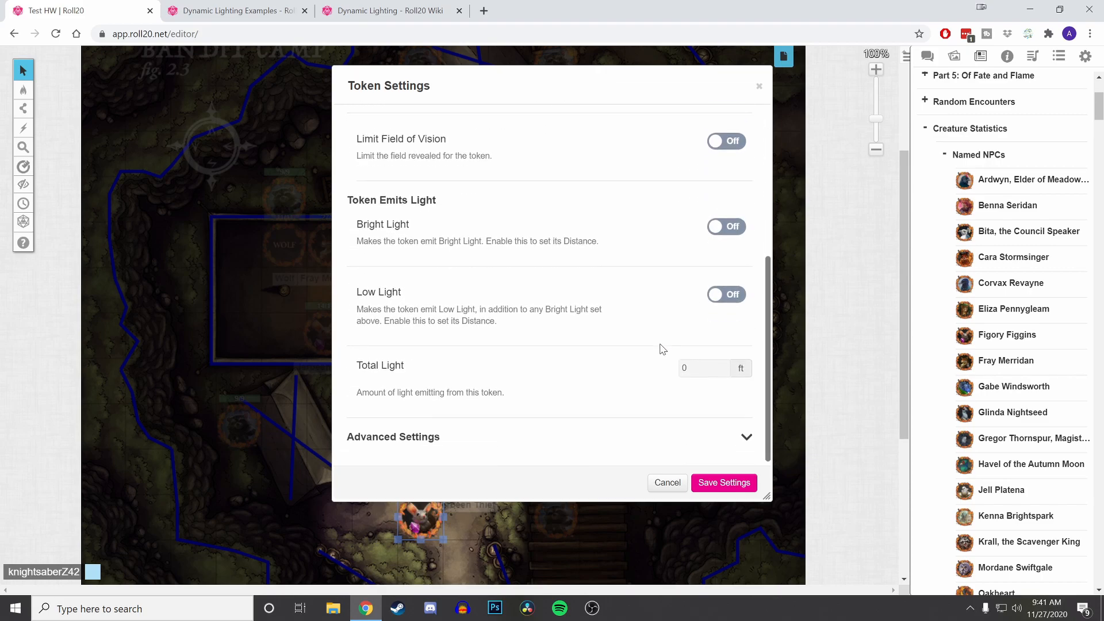
left_click(747, 437)
scroll(520, 318, "down", 1)
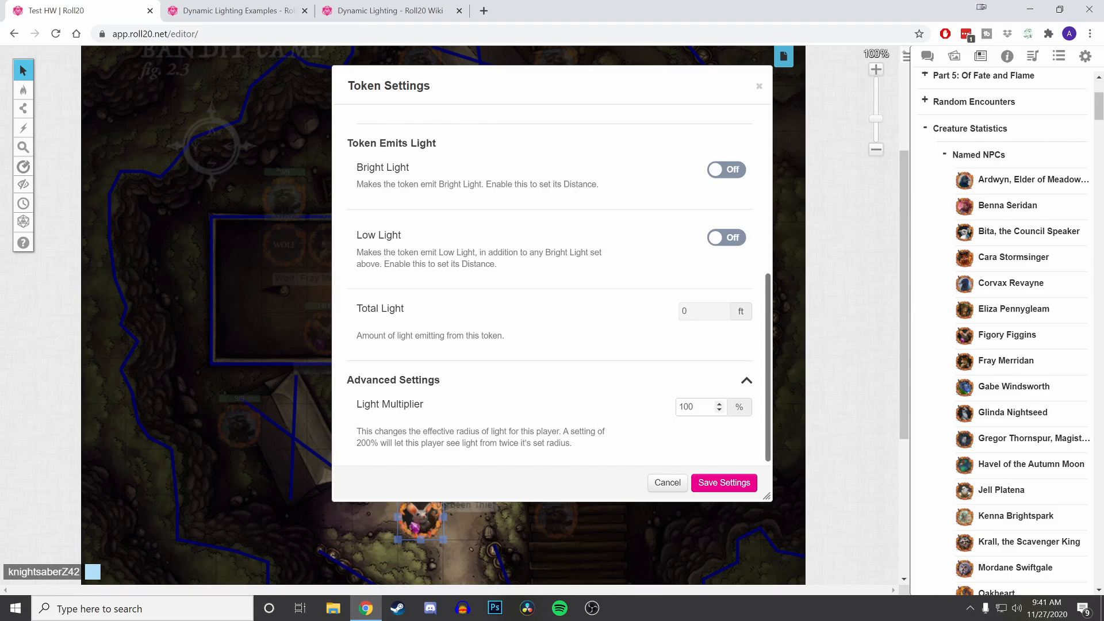
double_click(685, 407)
scroll(569, 375, "up", 3)
scroll(570, 373, "up", 2)
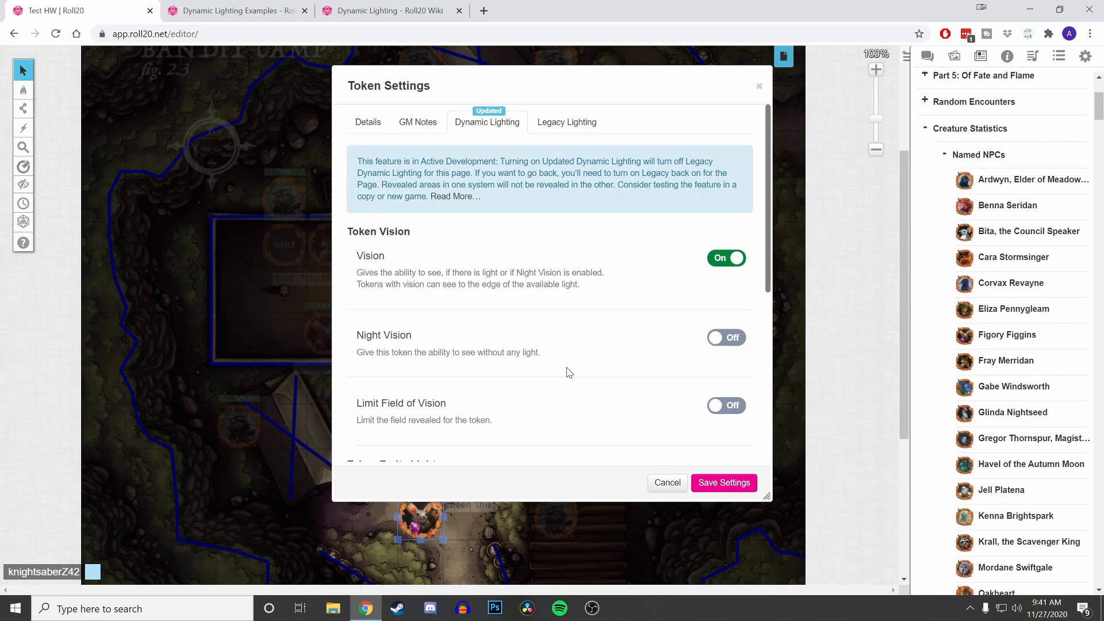
- Review the light and vision options, collapse the advanced settings and close the Figory Figgins token's settings without saving
scroll(568, 371, "down", 5)
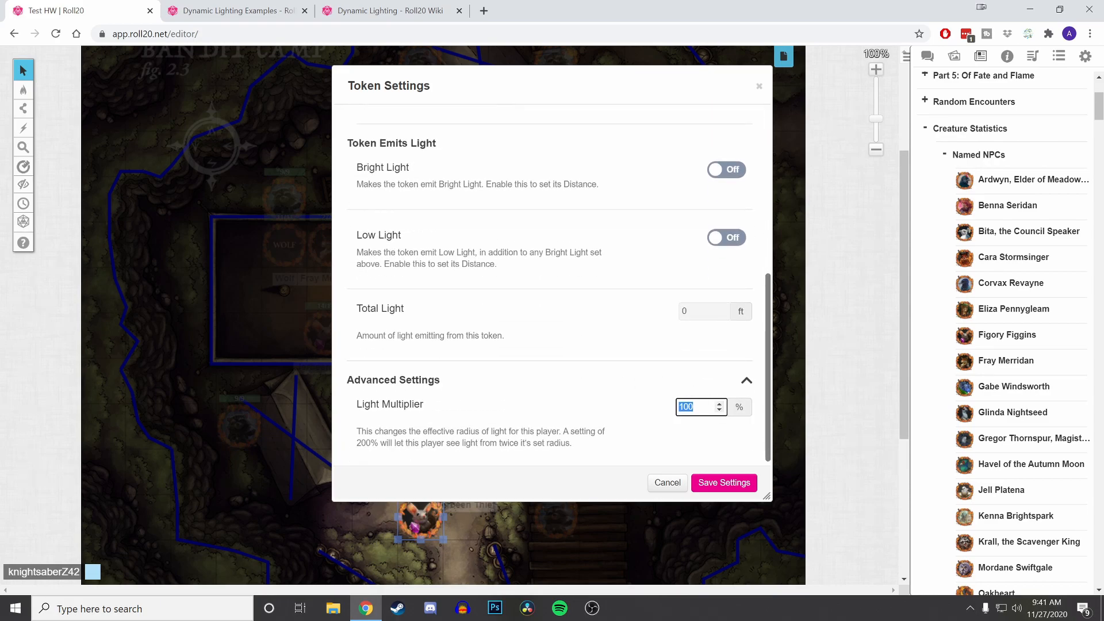
scroll(626, 397, "up", 1)
scroll(625, 392, "down", 1)
left_click(746, 384)
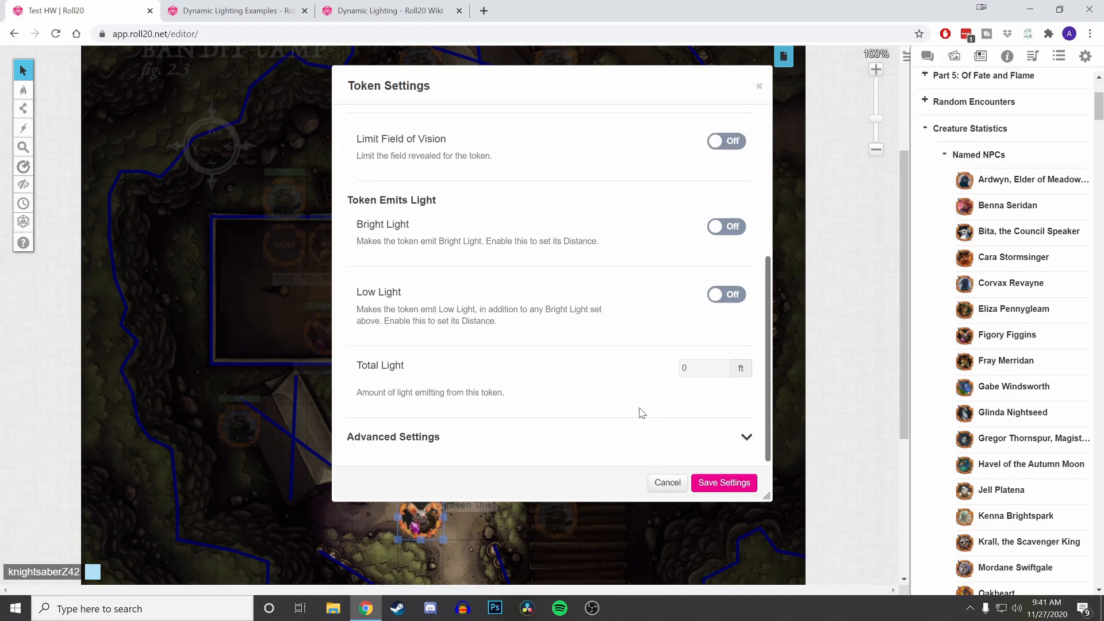
scroll(642, 413, "up", 6)
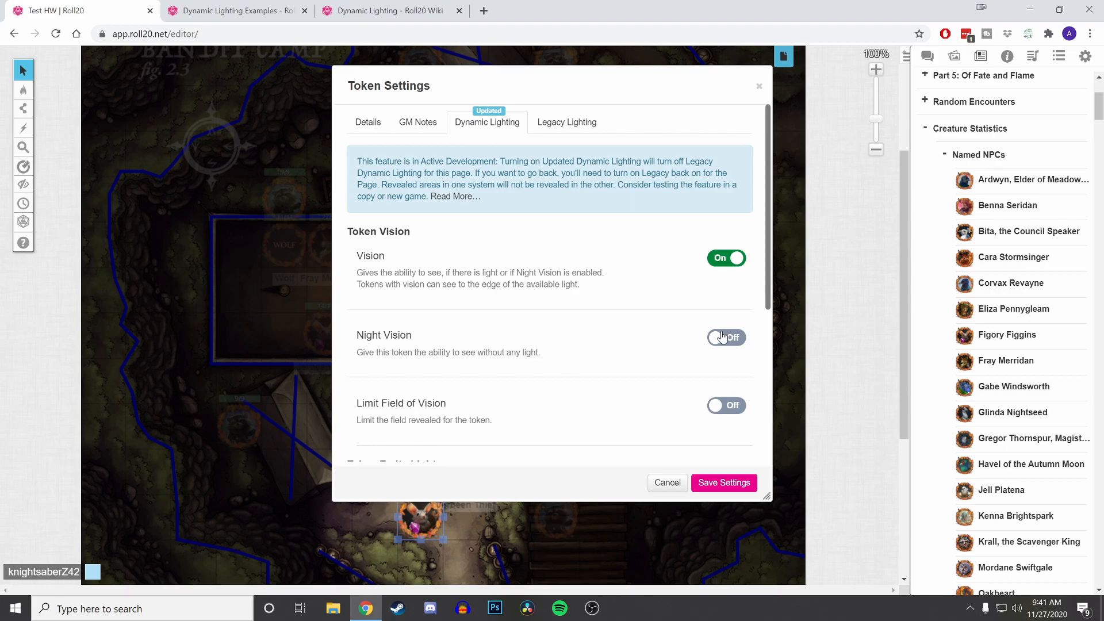
left_click(758, 92)
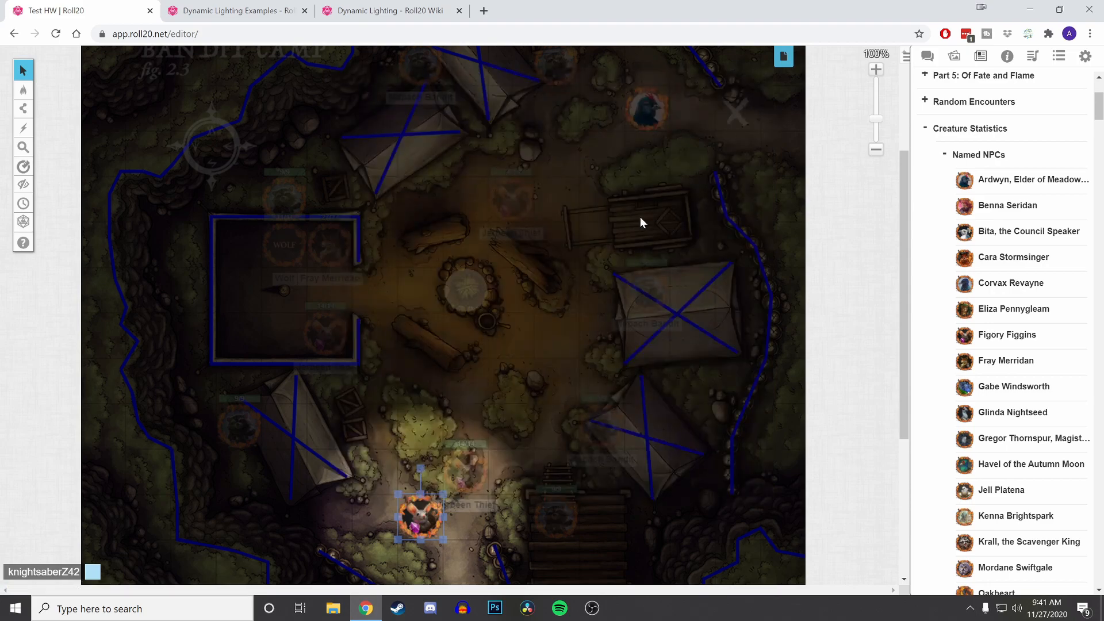
left_click(585, 275)
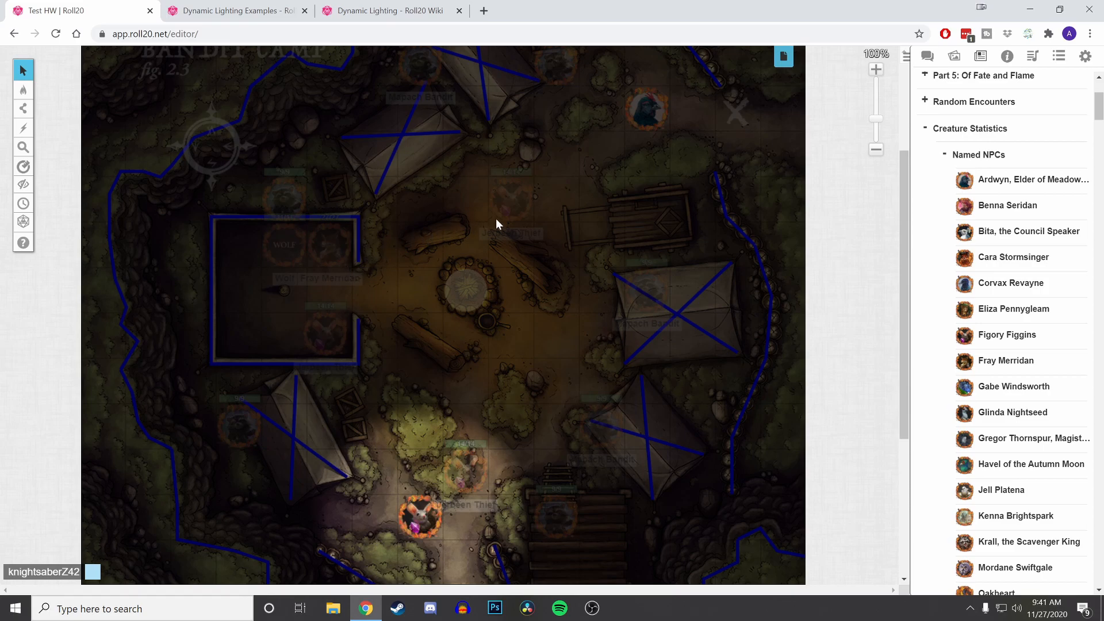
- Turn off Night Vision on the Figory Figgins token, save its settings and deselect the token
scroll(483, 219, "up", 3)
mouse_move(23, 89)
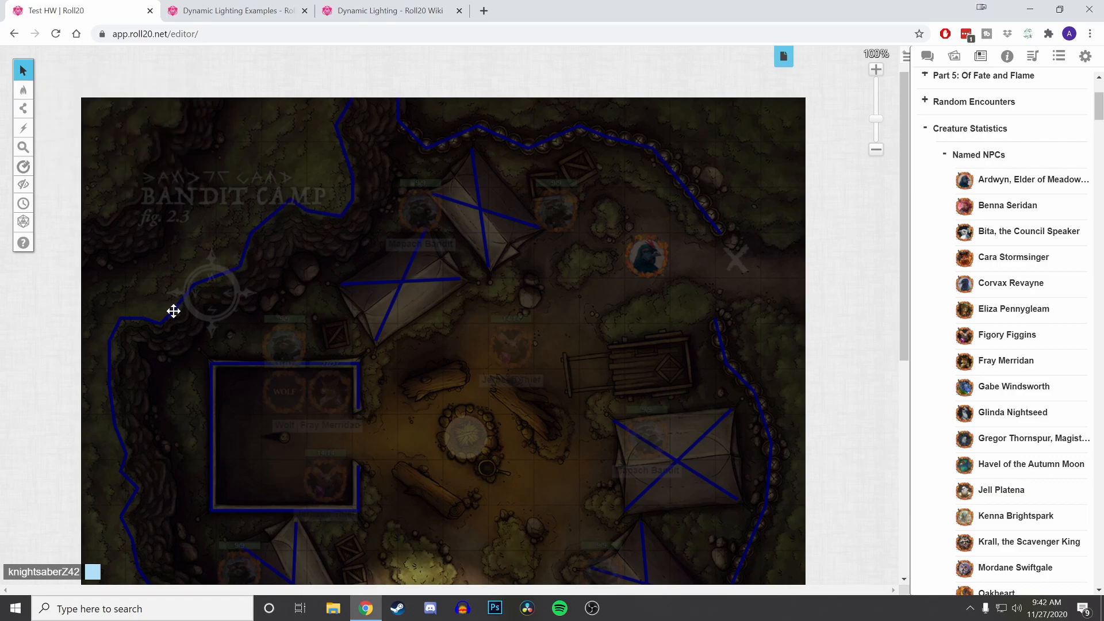
scroll(370, 303, "down", 3)
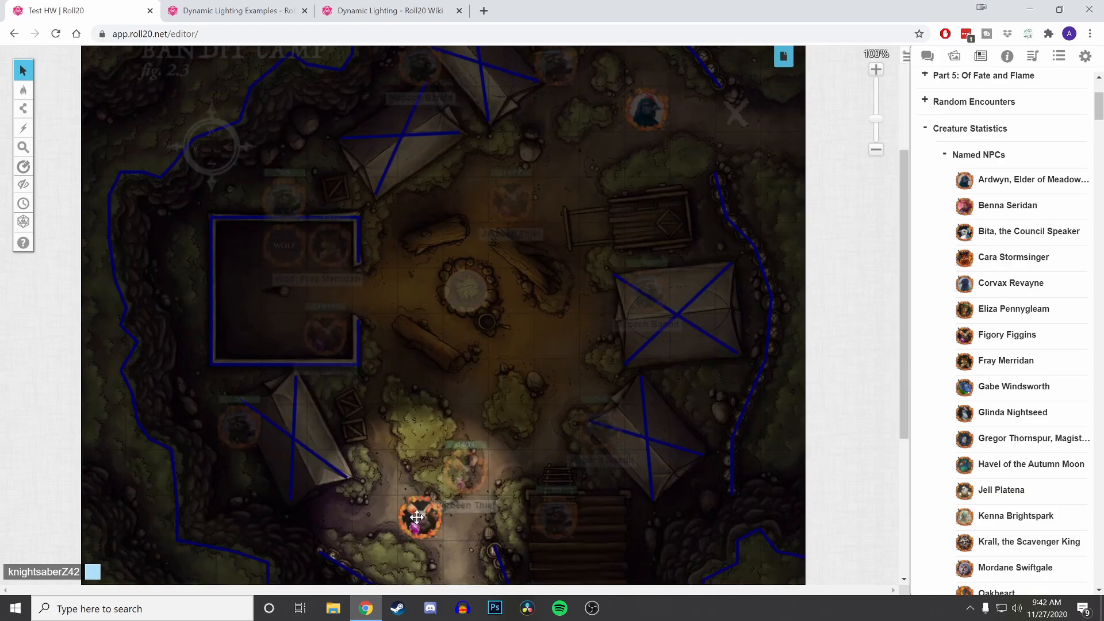
double_click(418, 517)
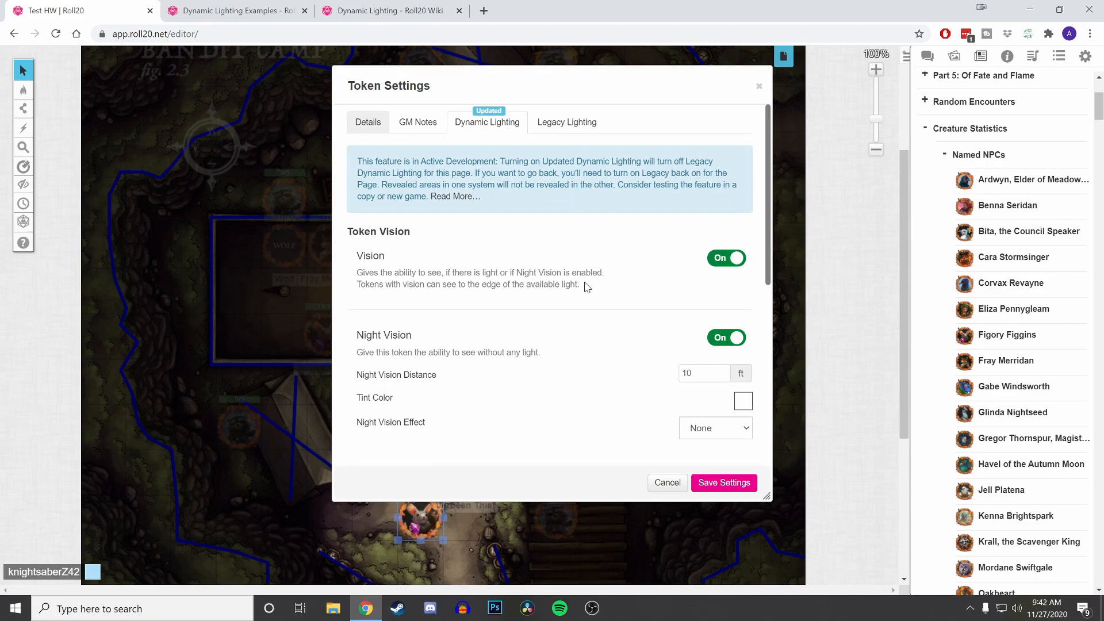
left_click(723, 341)
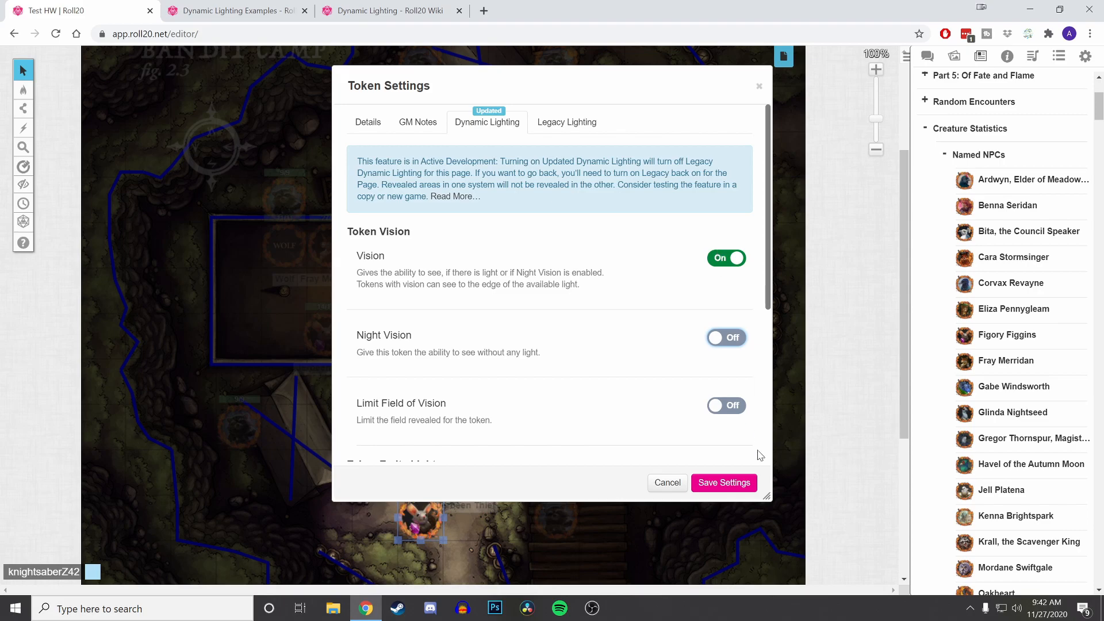
left_click(734, 483)
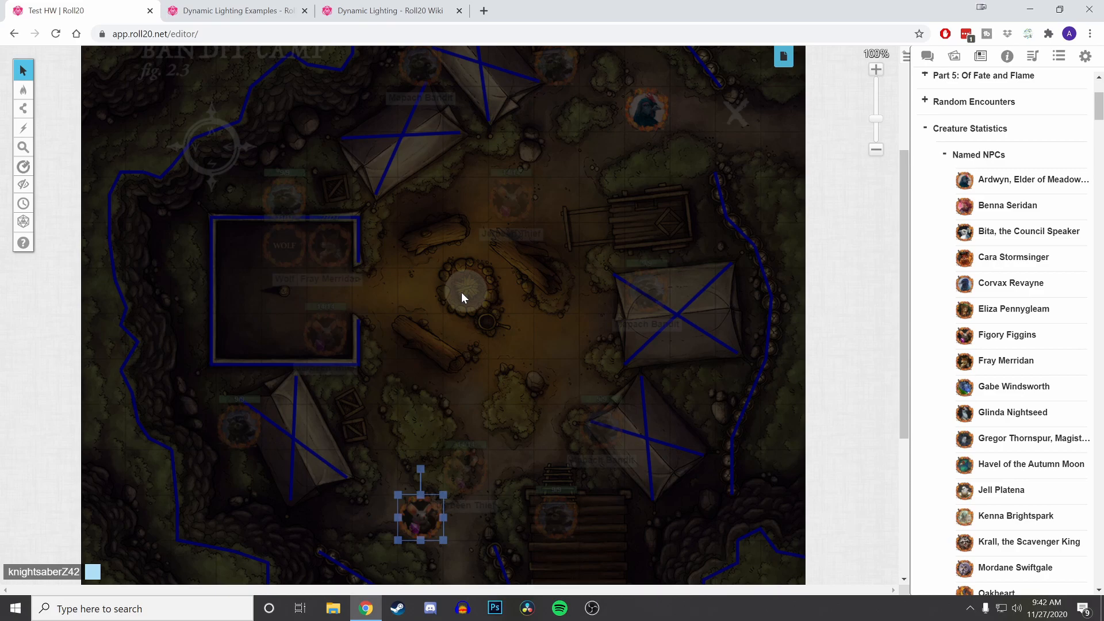
left_click(545, 230)
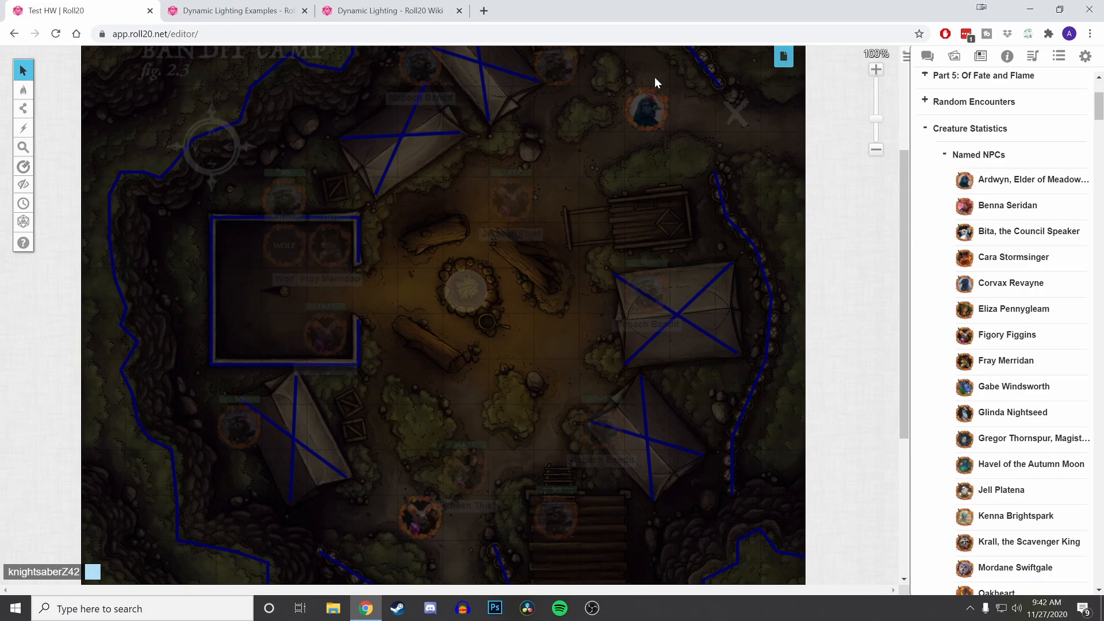
- Check the Dynamic Lighting and Explorer Mode options of the Bandit Camp page and save the page settings
left_click(783, 56)
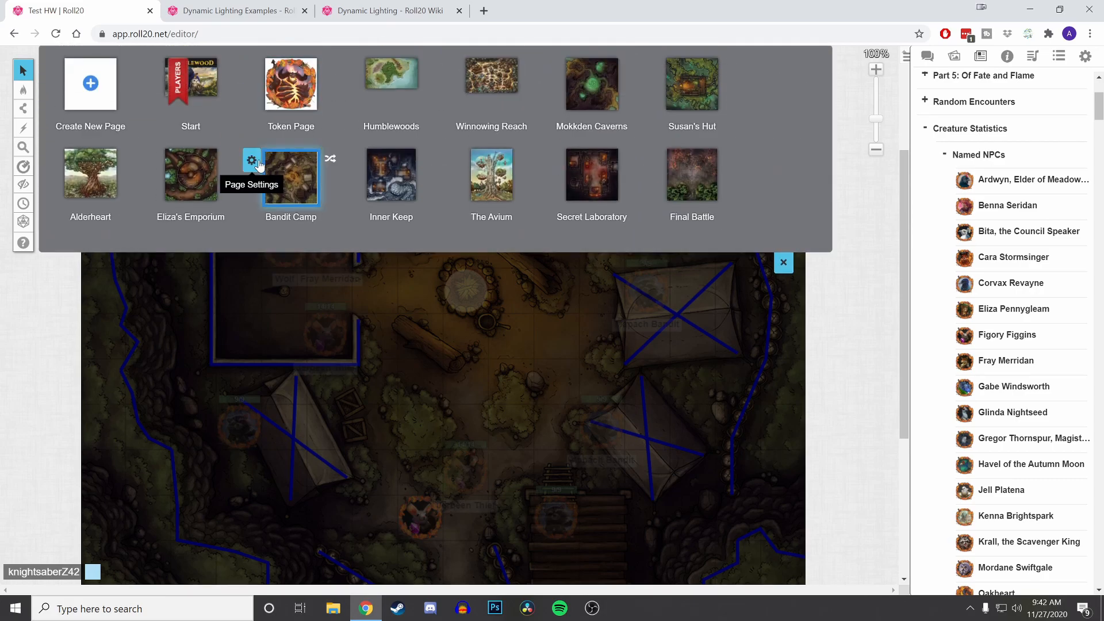
left_click(252, 161)
left_click(563, 131)
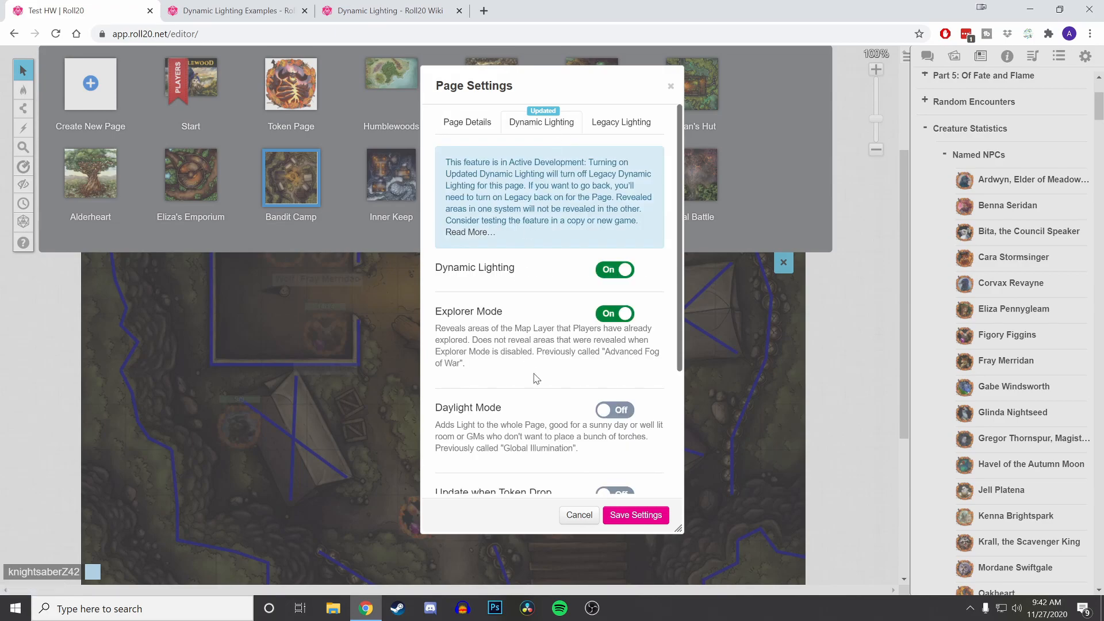
scroll(569, 374, "down", 1)
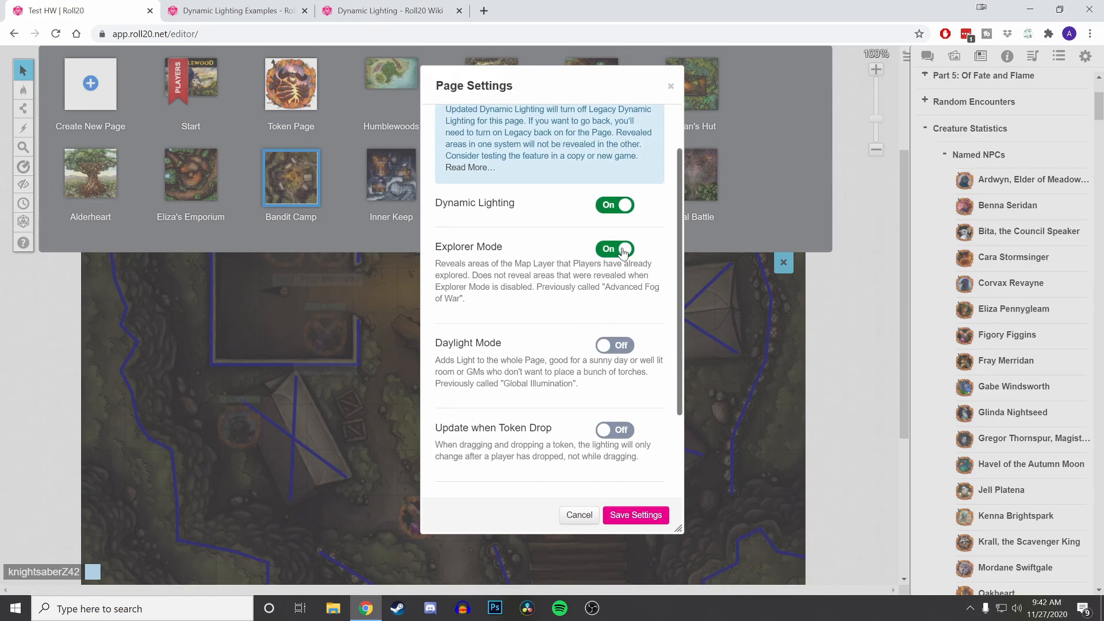
left_click(635, 515)
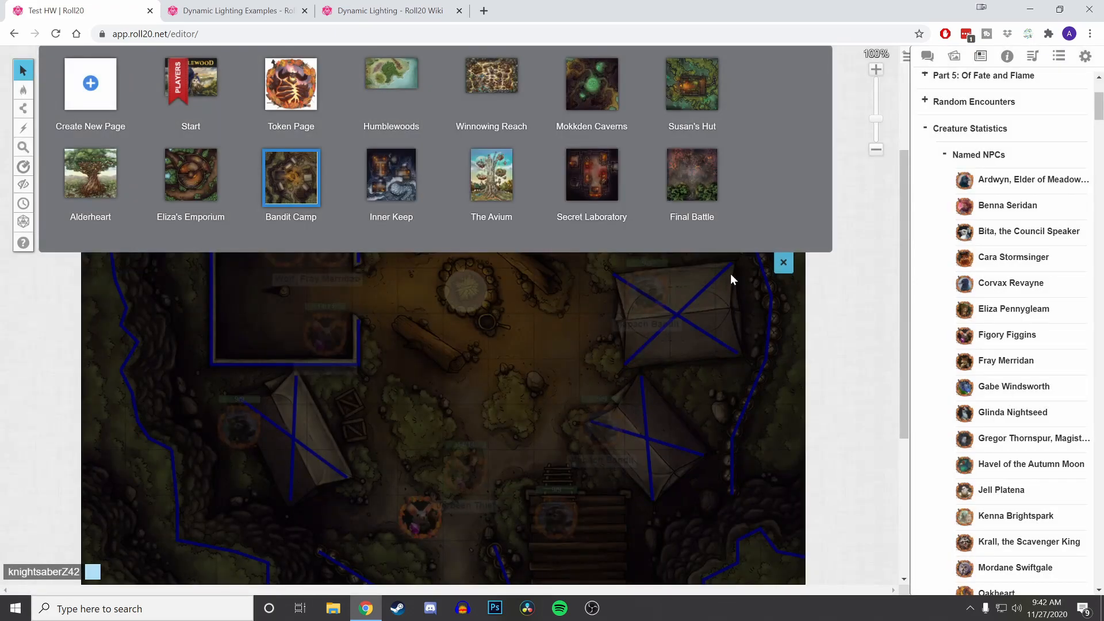
left_click(783, 264)
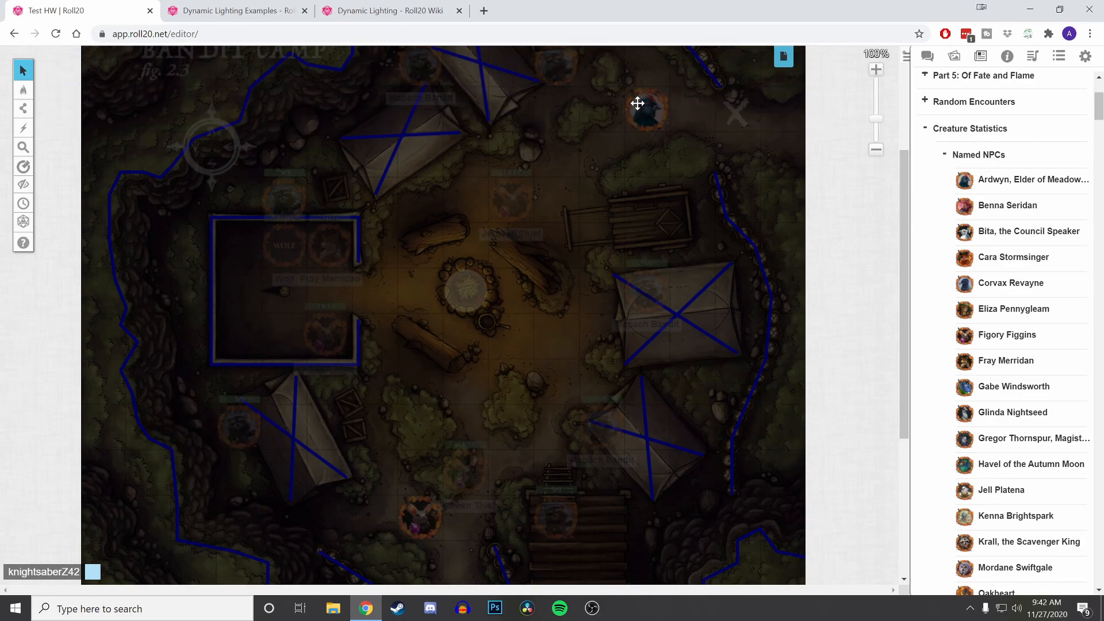
- Make the northeast Ardwyn token a None/Generic Token controlled by the user's own player account and show its player permissions
left_click(644, 120)
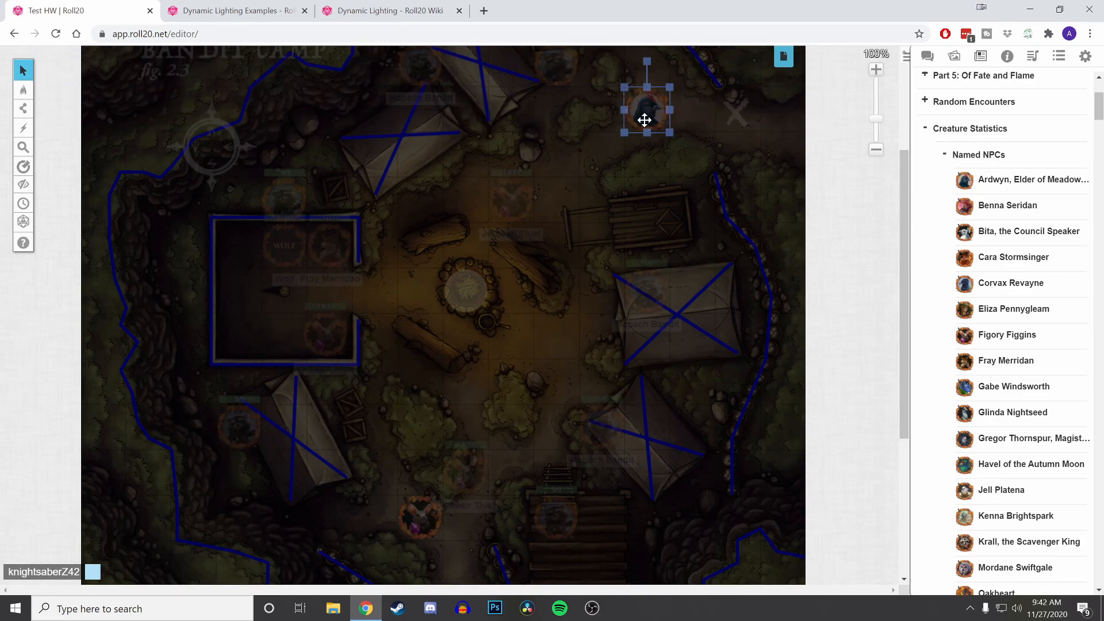
double_click(644, 119)
left_click(389, 129)
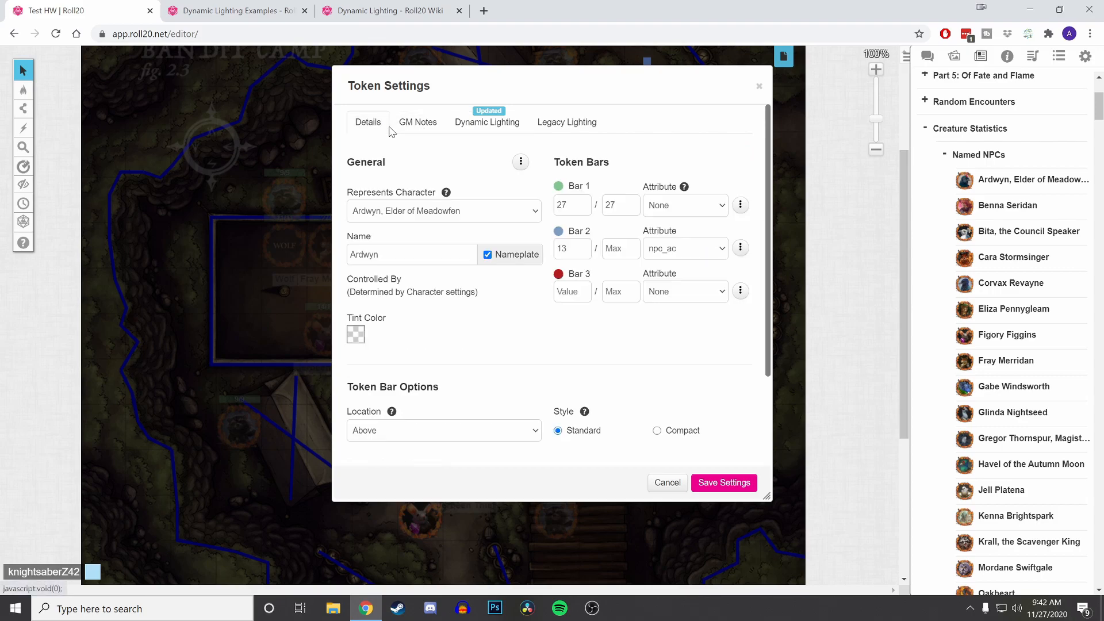
left_click(459, 214)
left_click(424, 225)
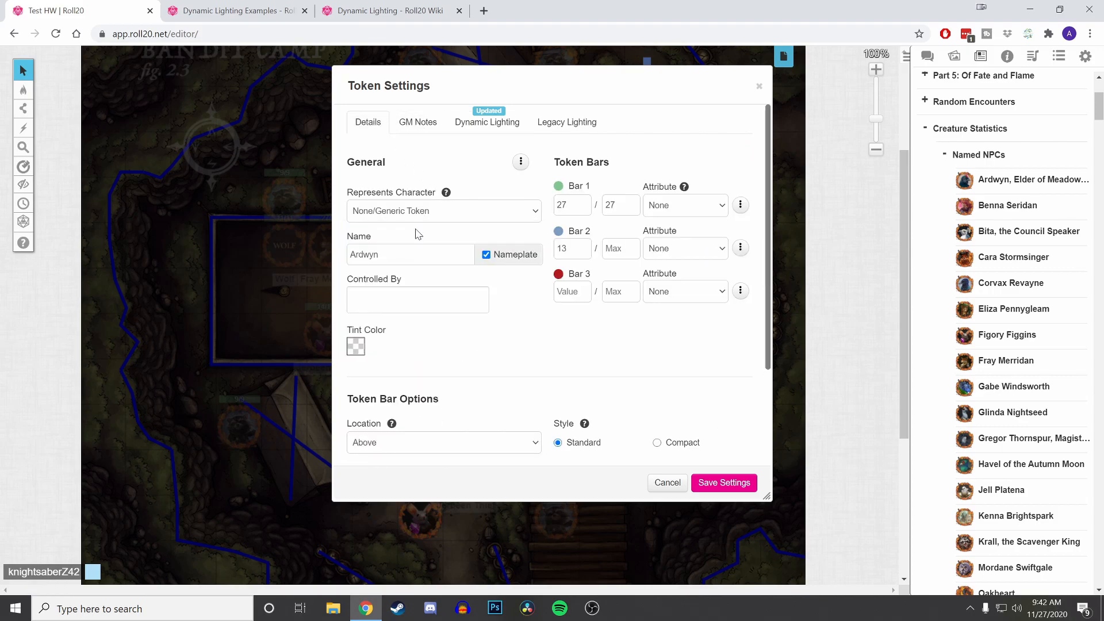
left_click(395, 306)
left_click(521, 162)
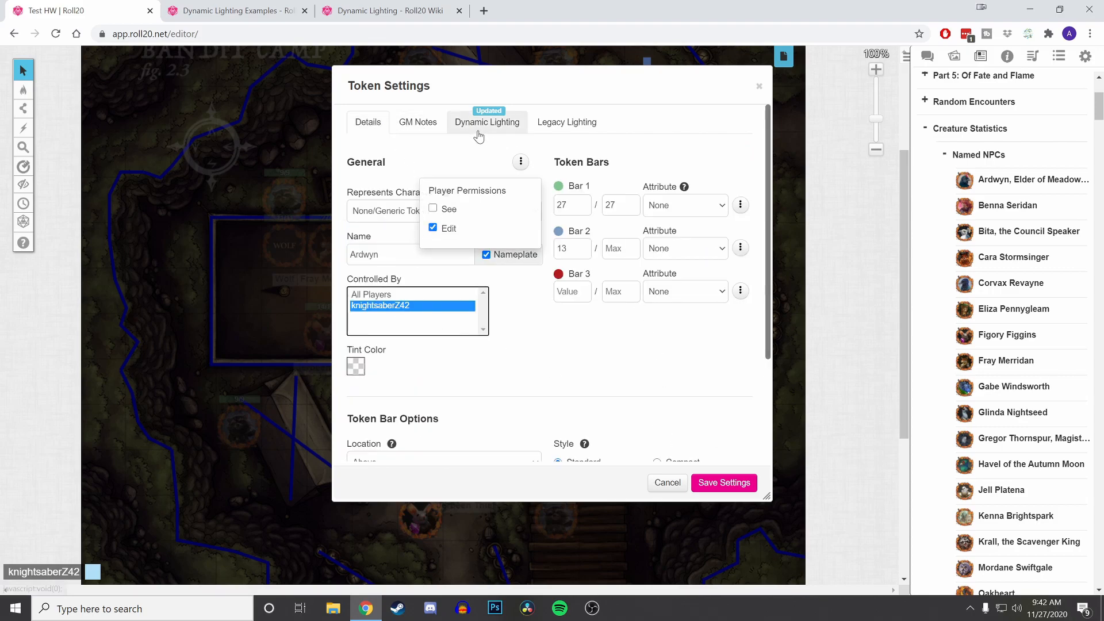
- Enable Bright Light with a distance of 10 ft on the Ardwyn token and save its settings
left_click(478, 136)
scroll(667, 337, "down", 3)
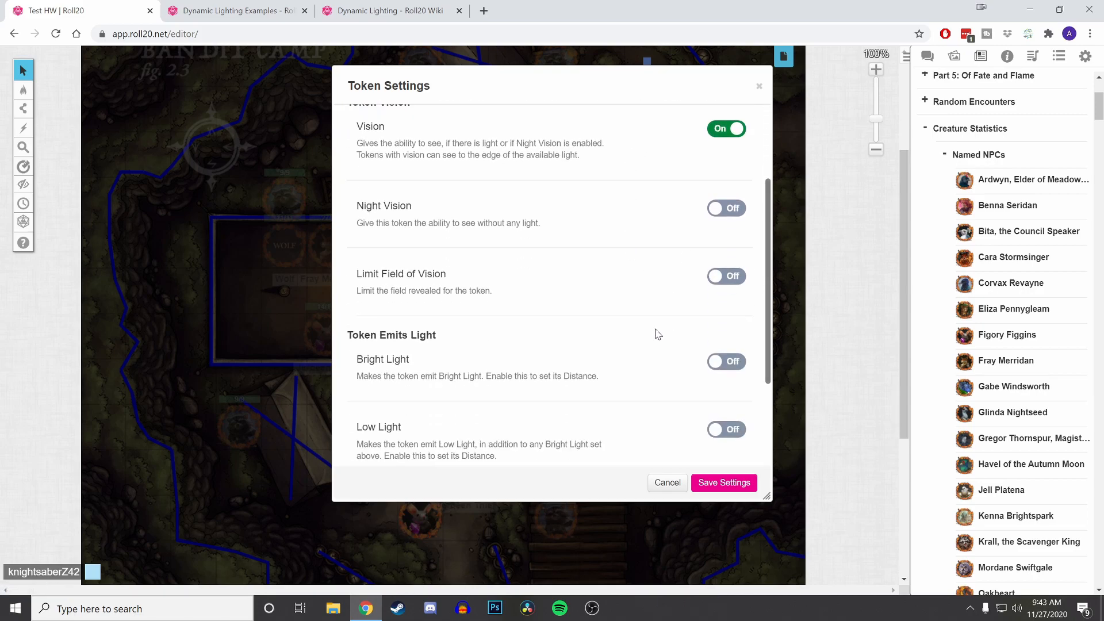
left_click(727, 362)
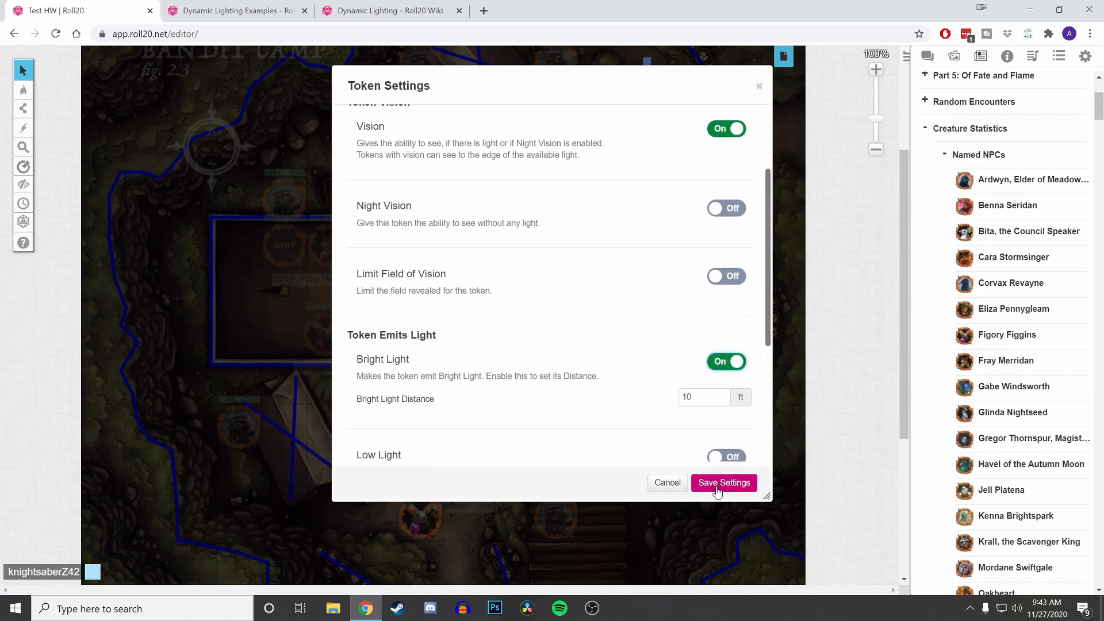
left_click(717, 488)
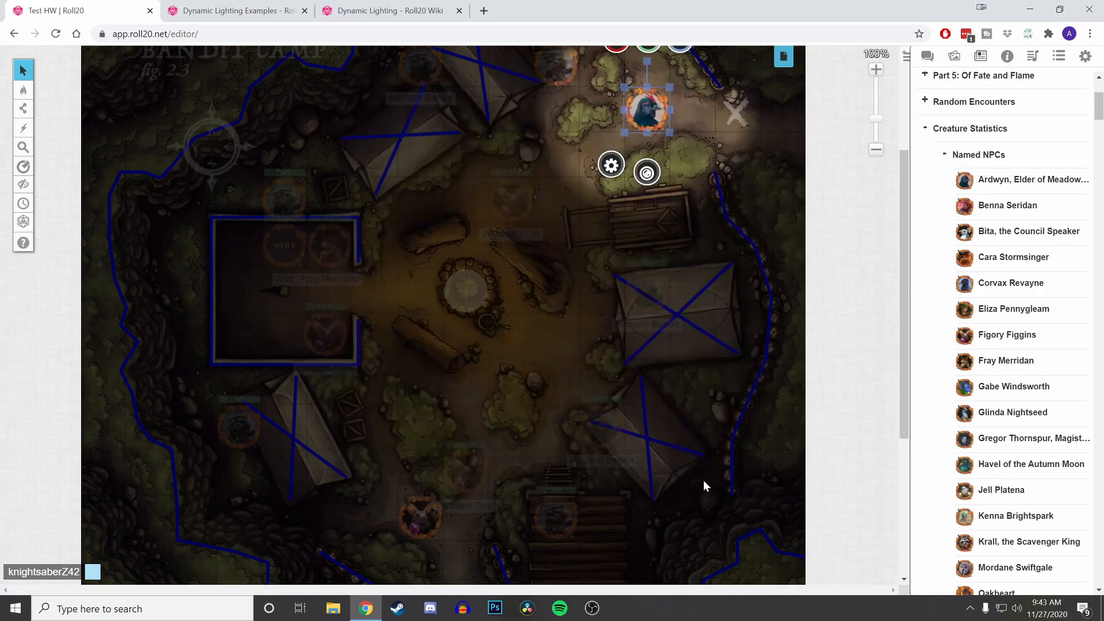
- Preview the Ardwyn token's line of sight and move the token one square east
left_click(1086, 56)
left_click(659, 106)
left_click(722, 128)
left_click(653, 113)
key("ctrl+l")
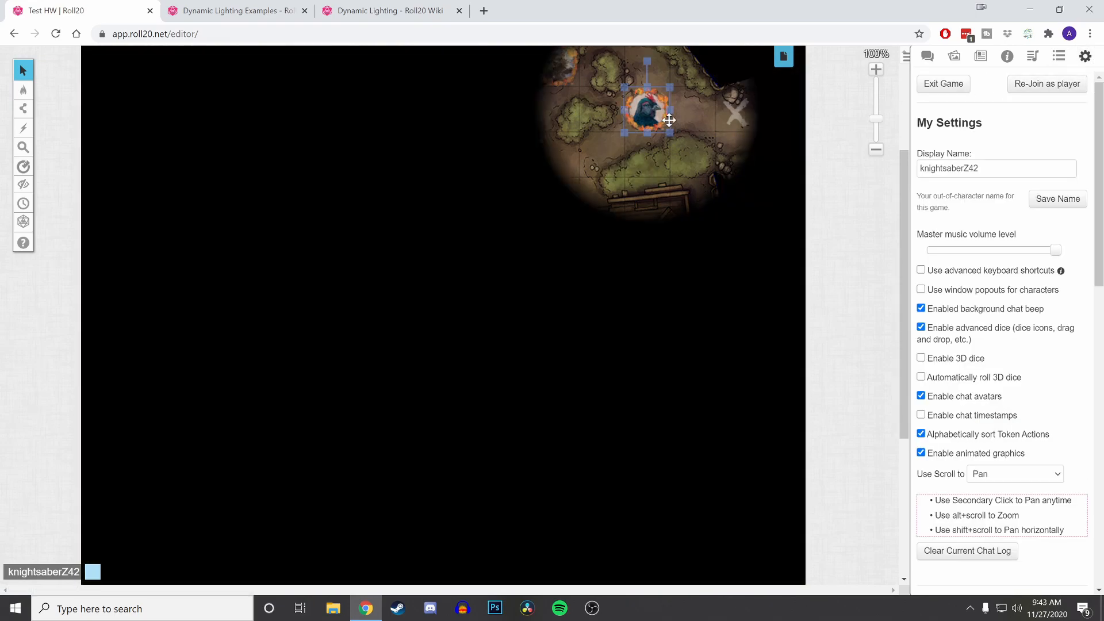
left_click_drag(660, 119, 637, 101)
key("ctrl+l")
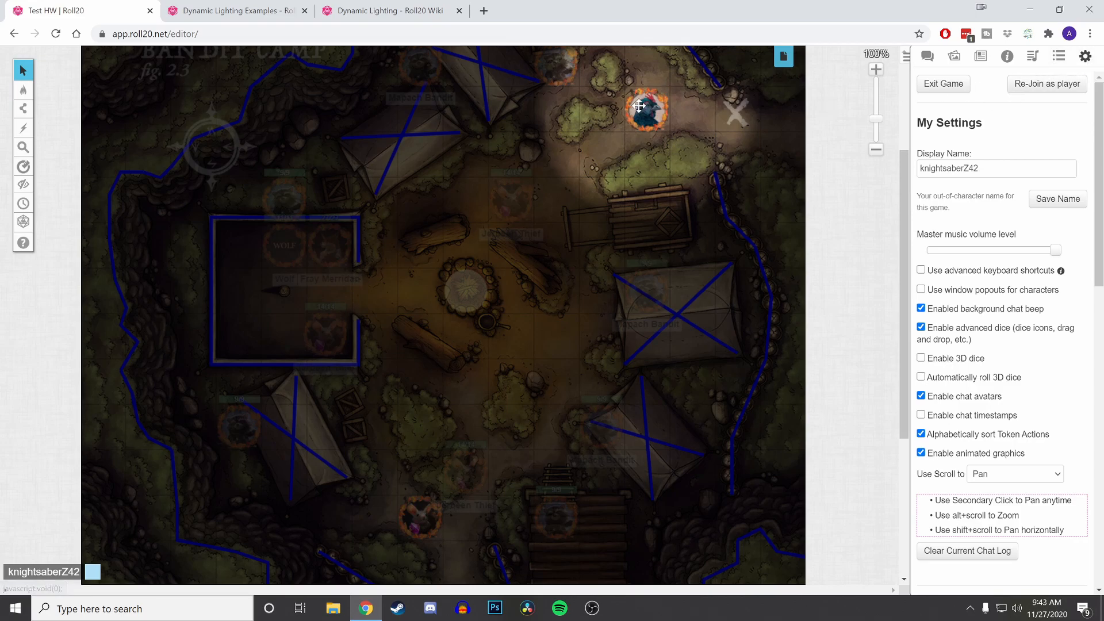
left_click_drag(627, 127, 661, 121)
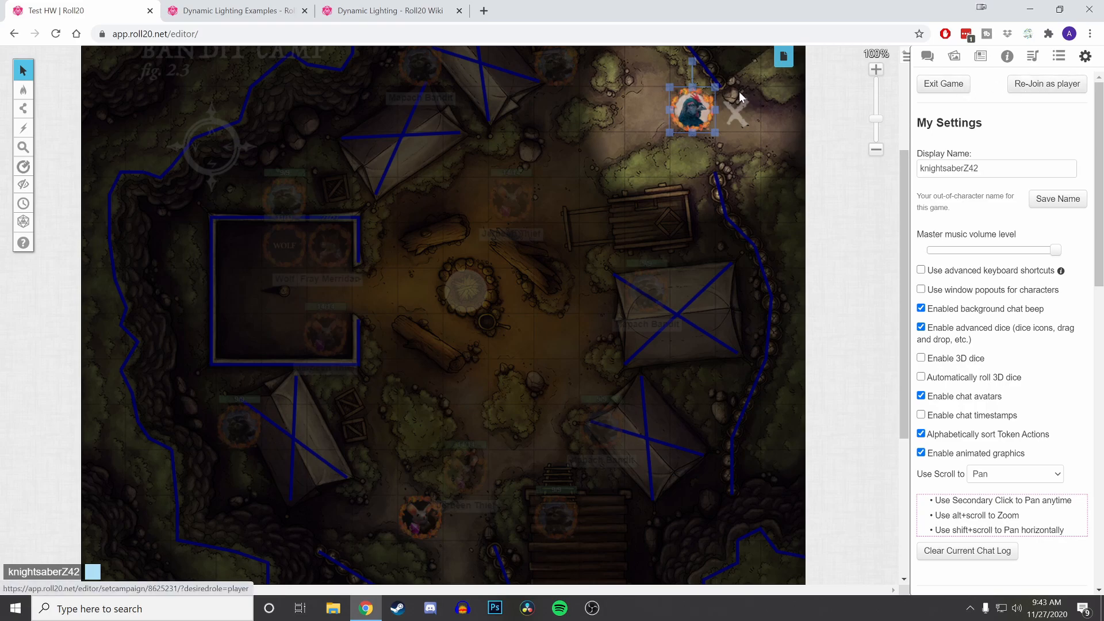
- Re-join the game as a player to check which page is displayed and return as GM
left_click(1028, 86)
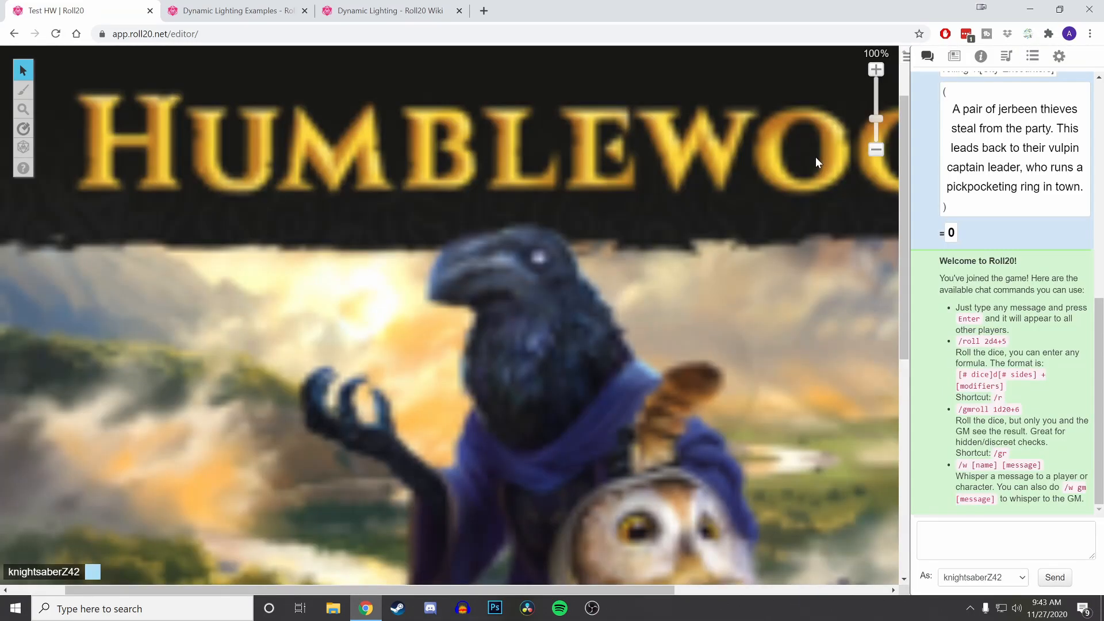
left_click(1059, 56)
left_click(1051, 87)
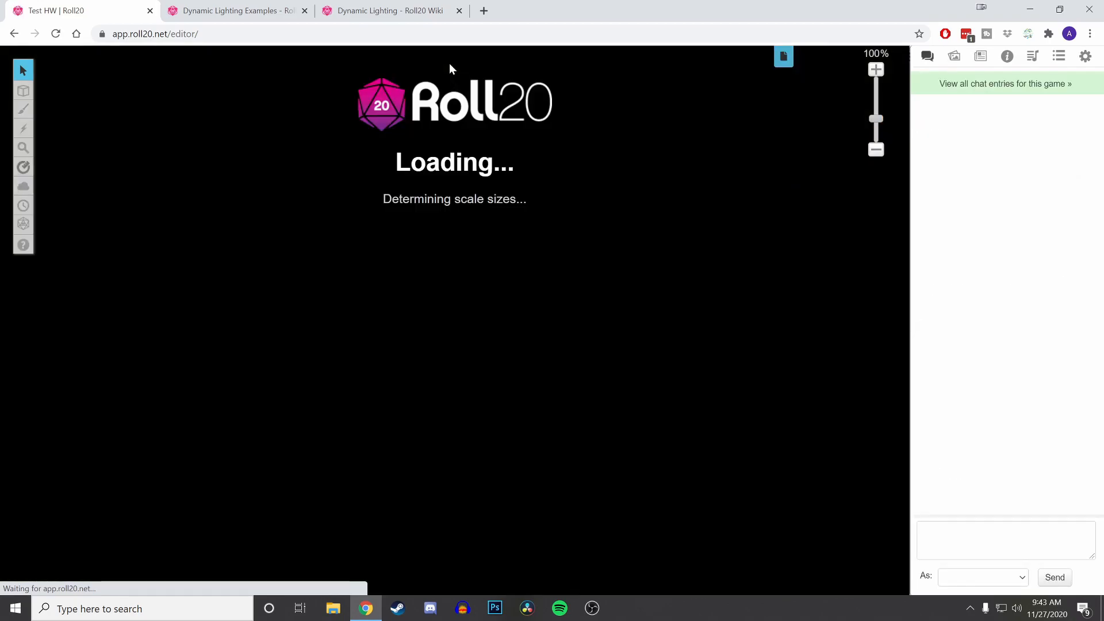
- Move the Players bookmark from the Start page to the Bandit Camp page
left_click(778, 64)
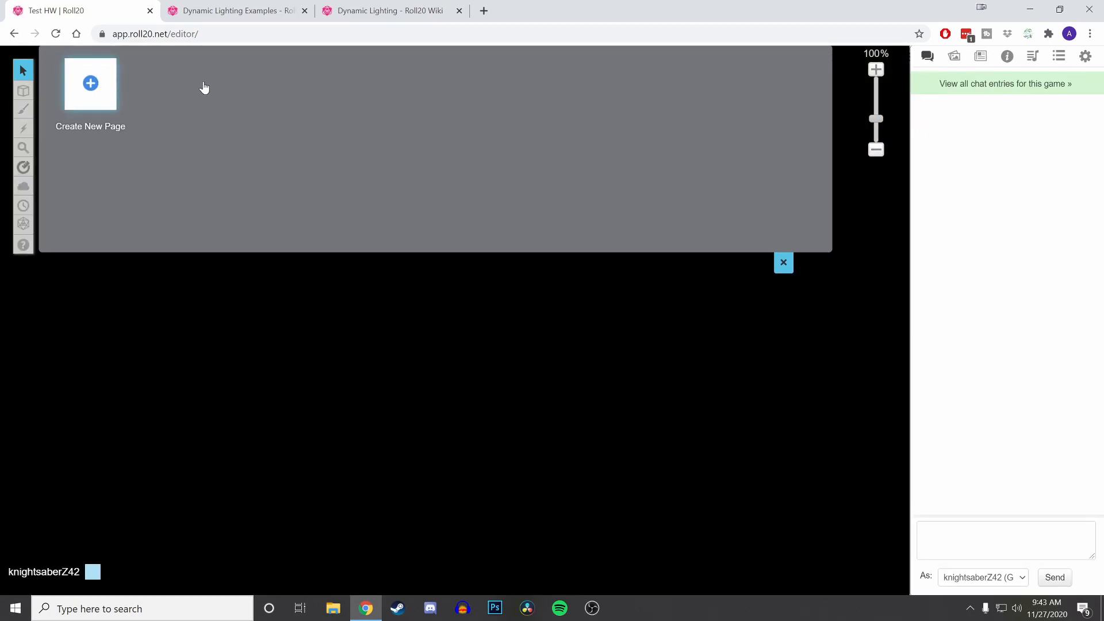
mouse_move(207, 86)
left_click_drag(177, 74, 282, 179)
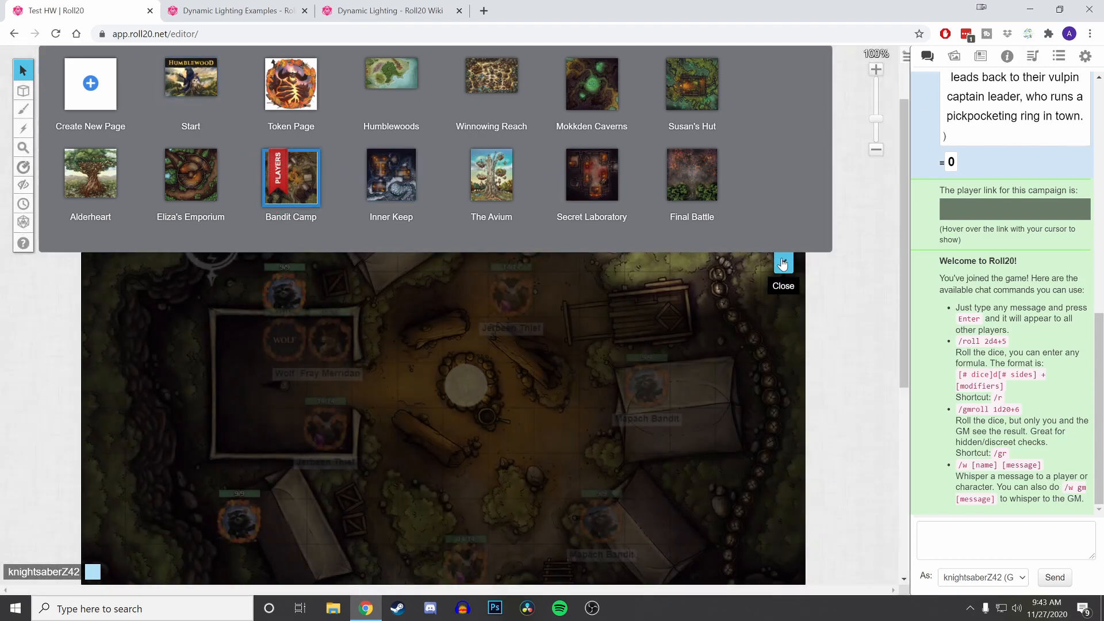
- Re-join the game as a player and examine the Bandit Camp map from the player's view
left_click(1086, 59)
left_click(1040, 87)
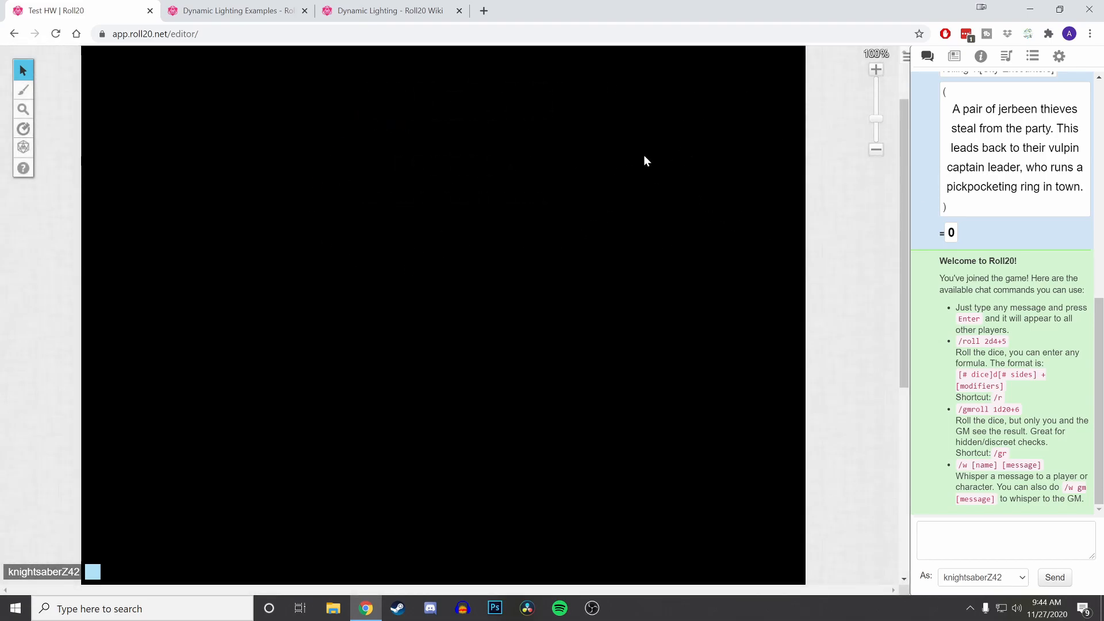
scroll(625, 239, "up", 2)
scroll(625, 238, "down", 3)
scroll(633, 229, "up", 2)
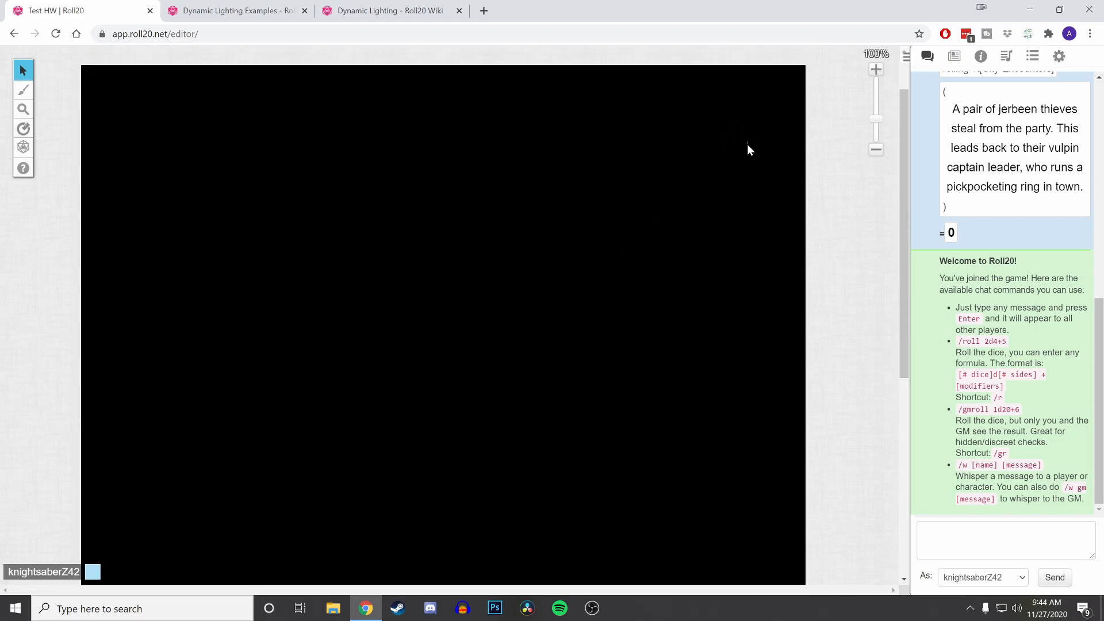
- Re-join the game as GM and review the Bandit Camp page's dynamic lighting settings
left_click(1060, 56)
left_click(1044, 91)
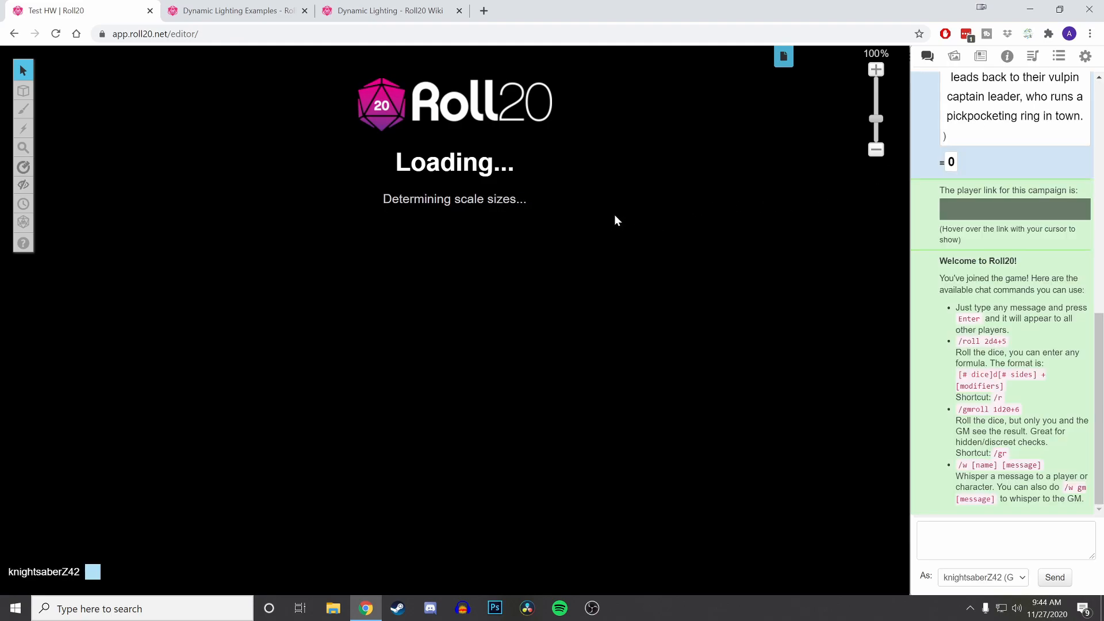
left_click(783, 56)
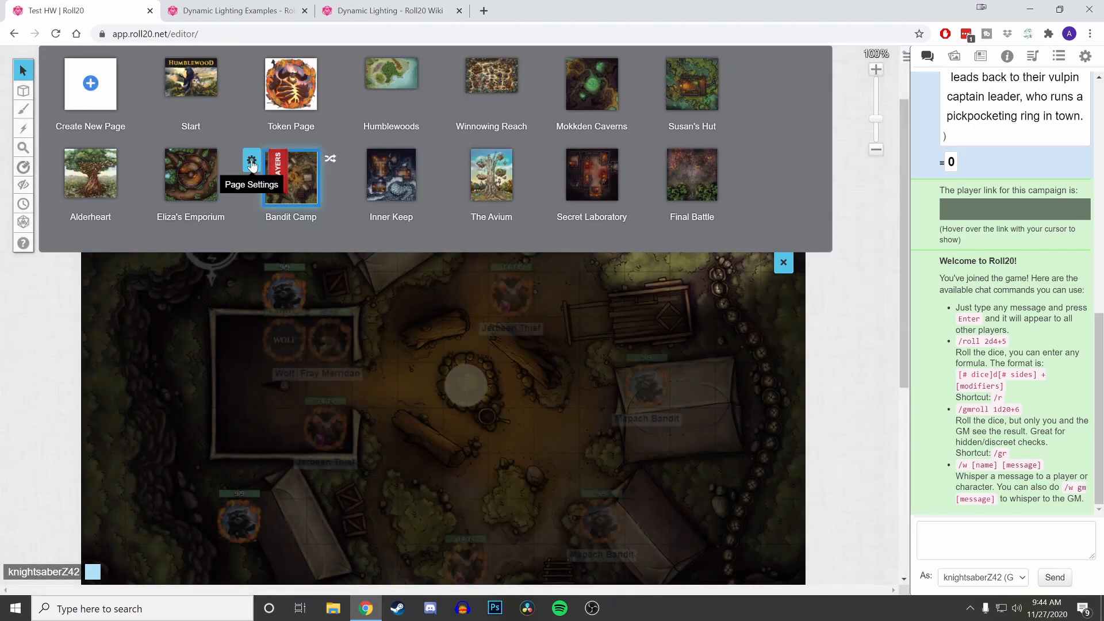
left_click(252, 165)
left_click(544, 119)
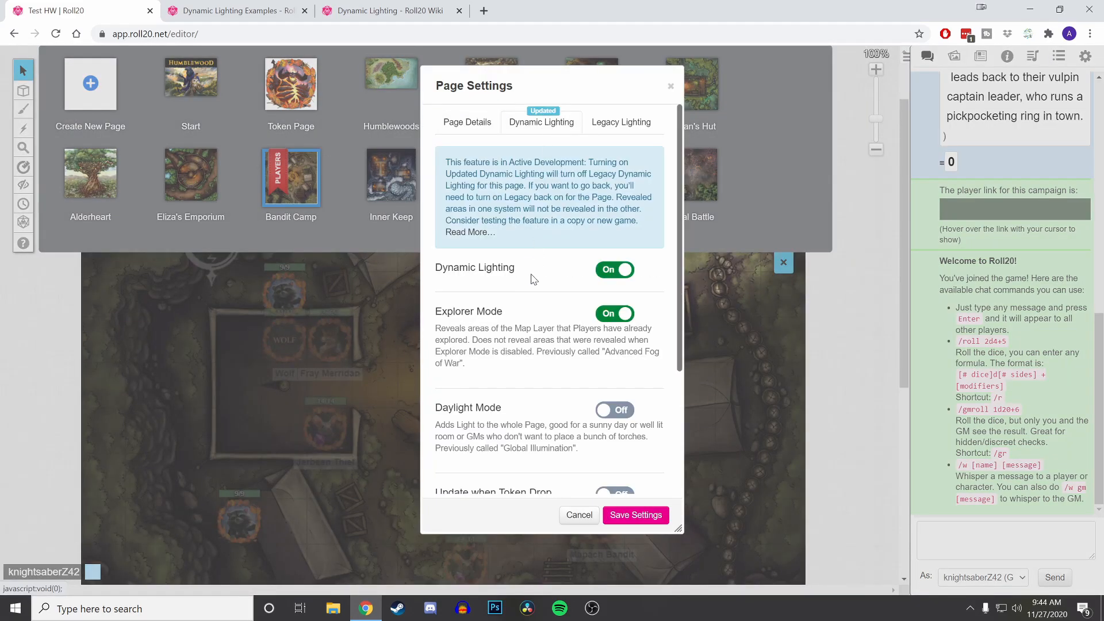
scroll(541, 336, "down", 2)
scroll(540, 337, "down", 1)
scroll(595, 295, "down", 1)
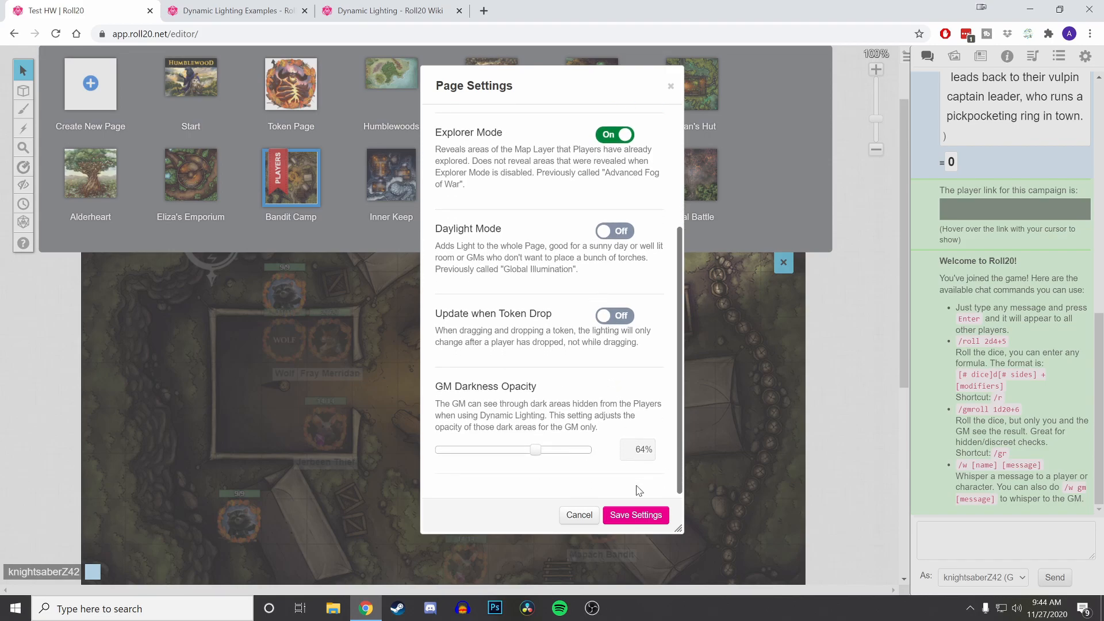
left_click(634, 516)
left_click(783, 263)
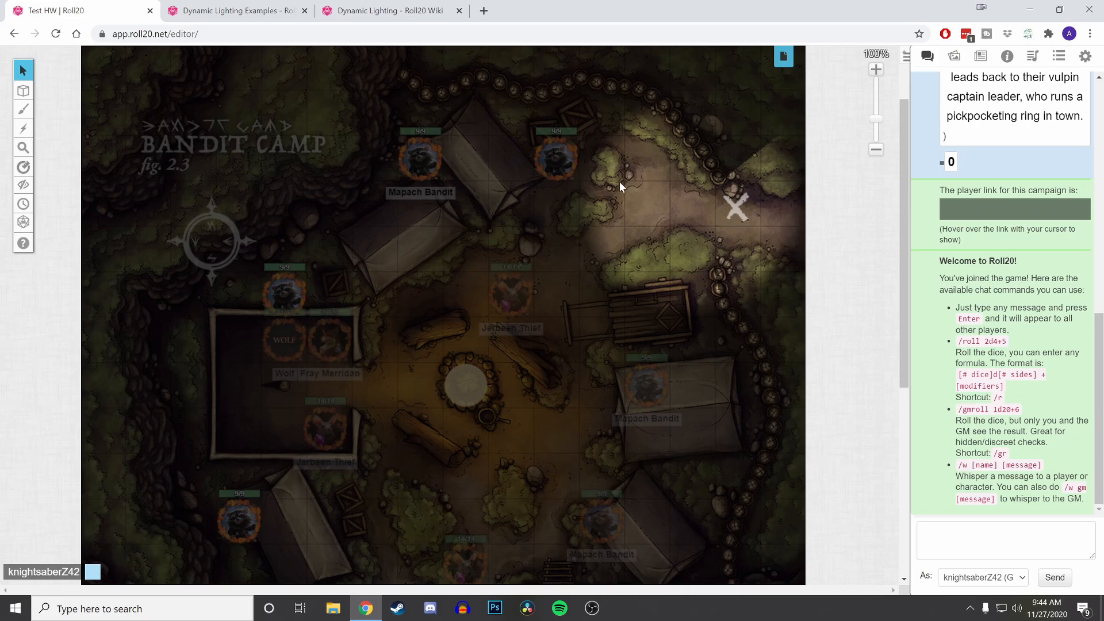
- Move the Ardwyn token from the Dynamic Lighting layer to the Token Layer and return to the Objects & Tokens layer
scroll(656, 223, "down", 3)
scroll(652, 226, "up", 2)
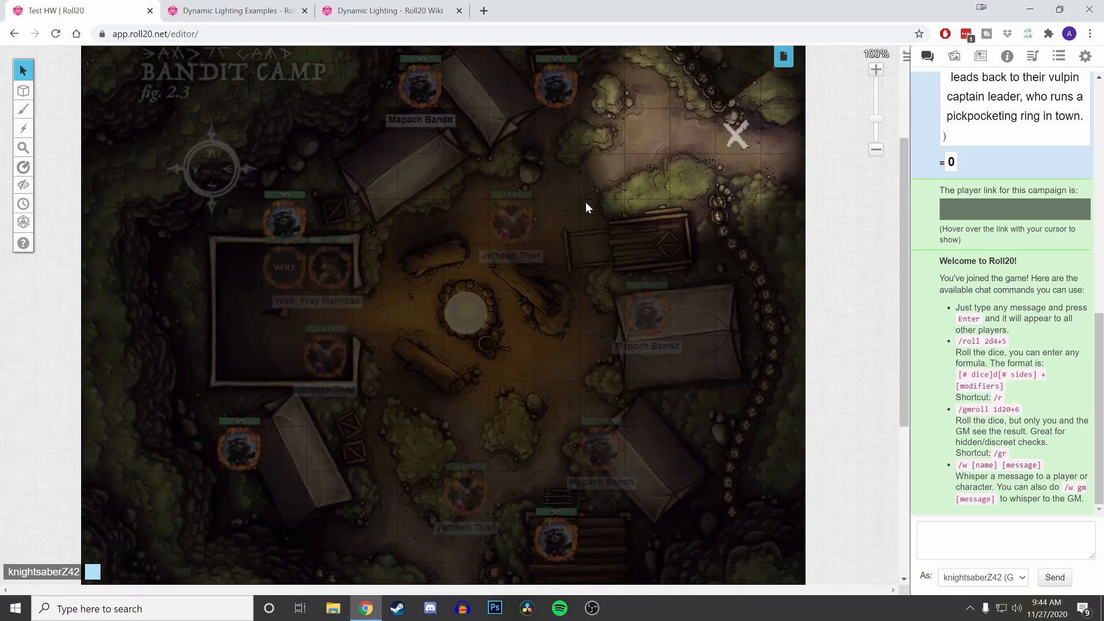
mouse_move(28, 97)
left_click(102, 144)
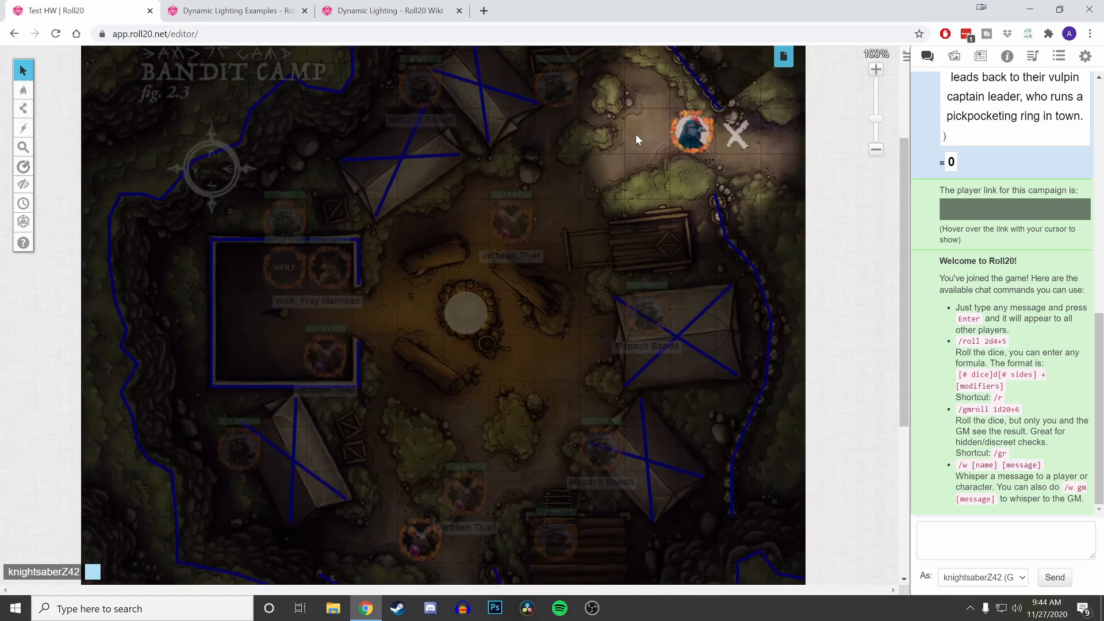
right_click(691, 133)
mouse_move(719, 124)
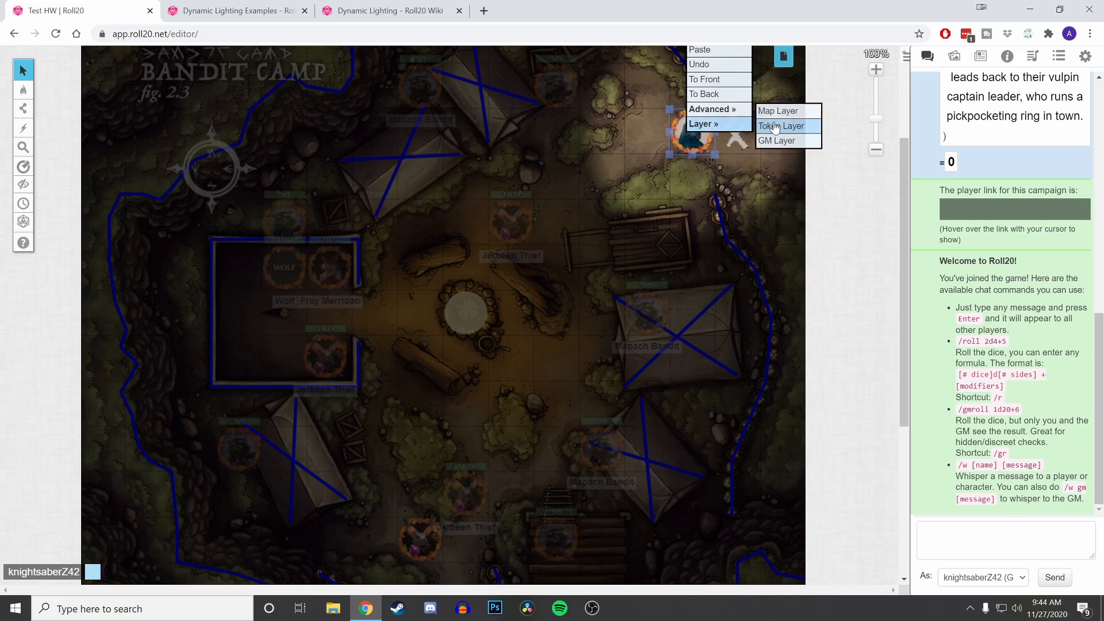
left_click(771, 125)
mouse_move(23, 89)
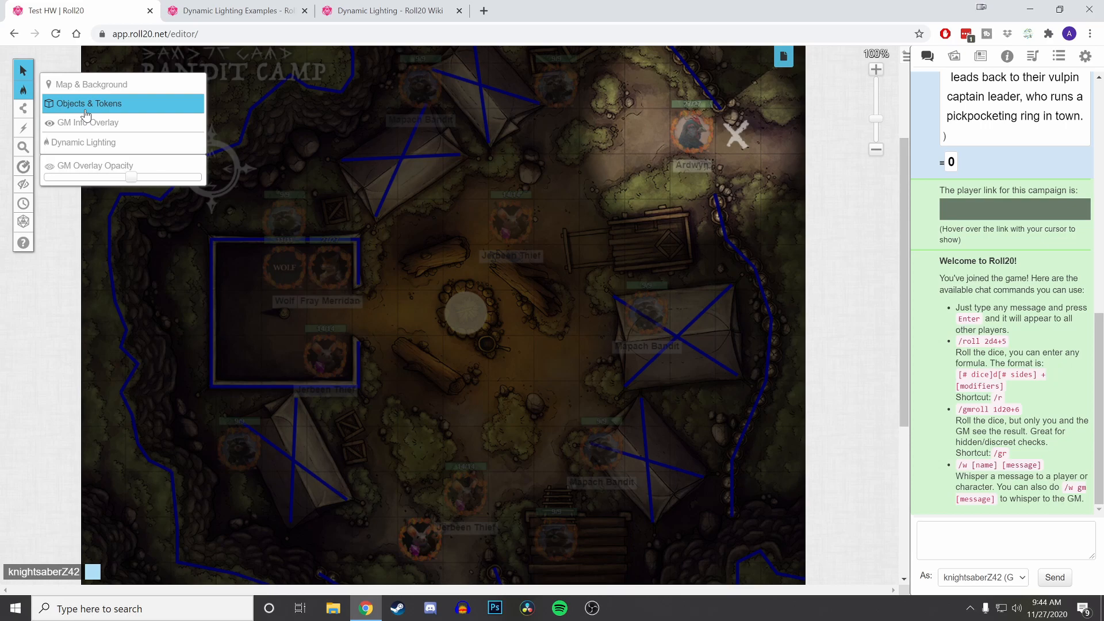
left_click(86, 105)
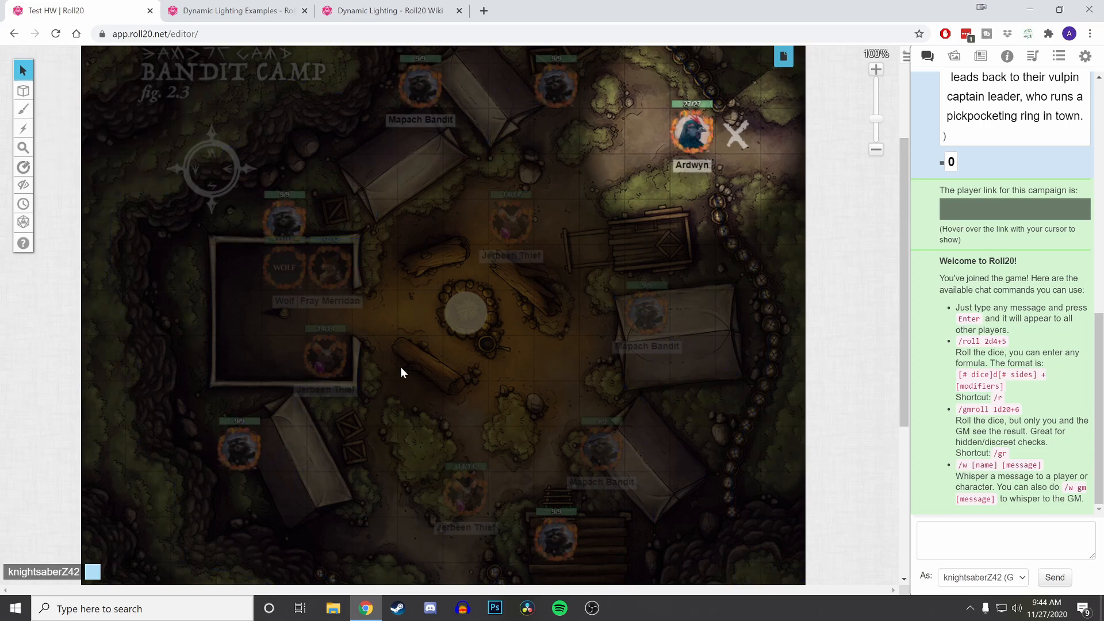
- Transfer the Figory Figgins token from the Dynamic Lighting layer to the Token Layer and place it just south of the campfire
mouse_move(23, 89)
left_click(107, 143)
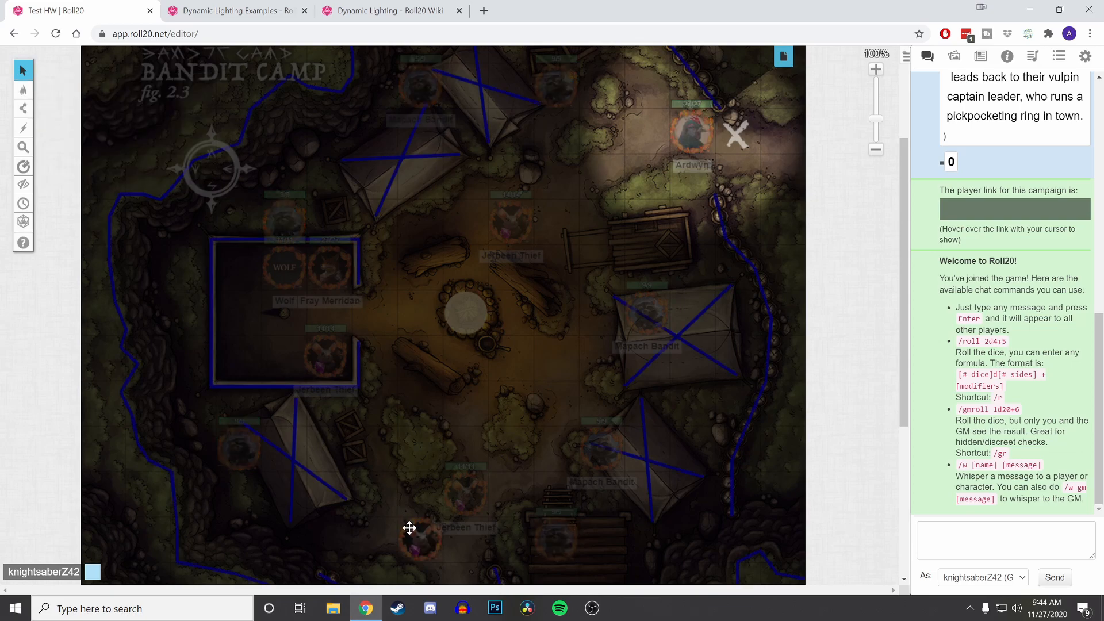
left_click(511, 403)
right_click(514, 401)
mouse_move(544, 387)
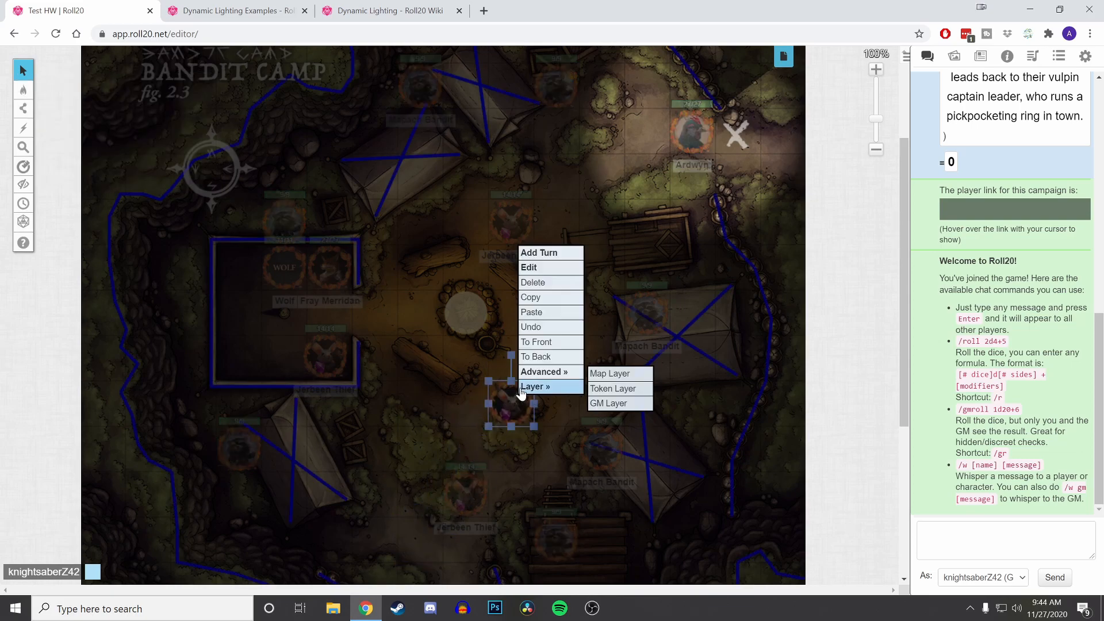
left_click(609, 387)
mouse_move(23, 89)
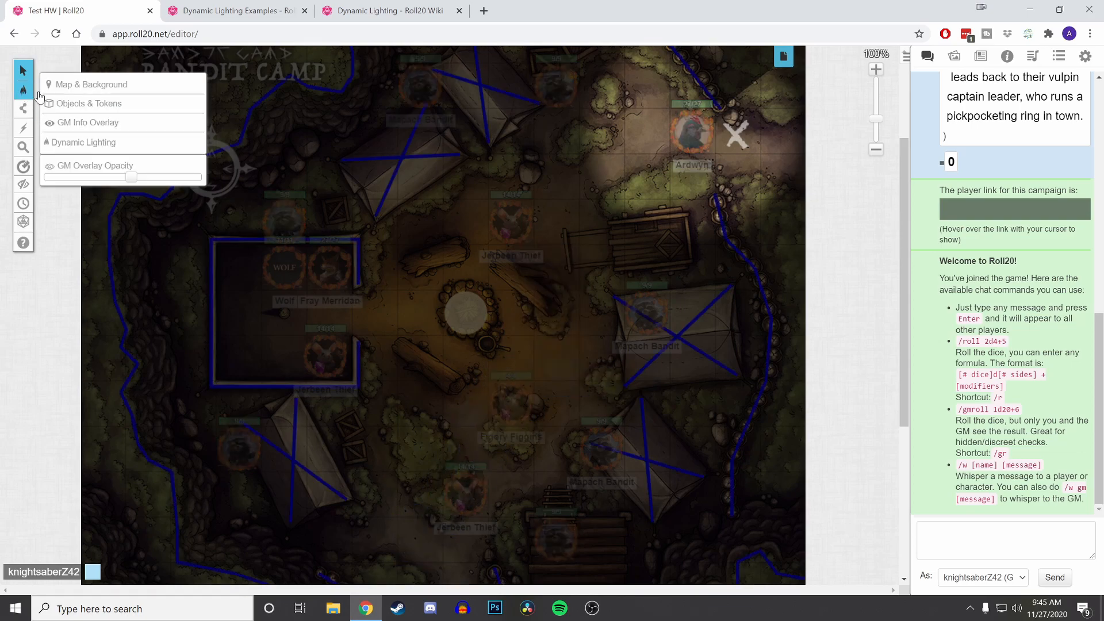
left_click(87, 103)
left_click(492, 400)
left_click_drag(492, 400, 448, 402)
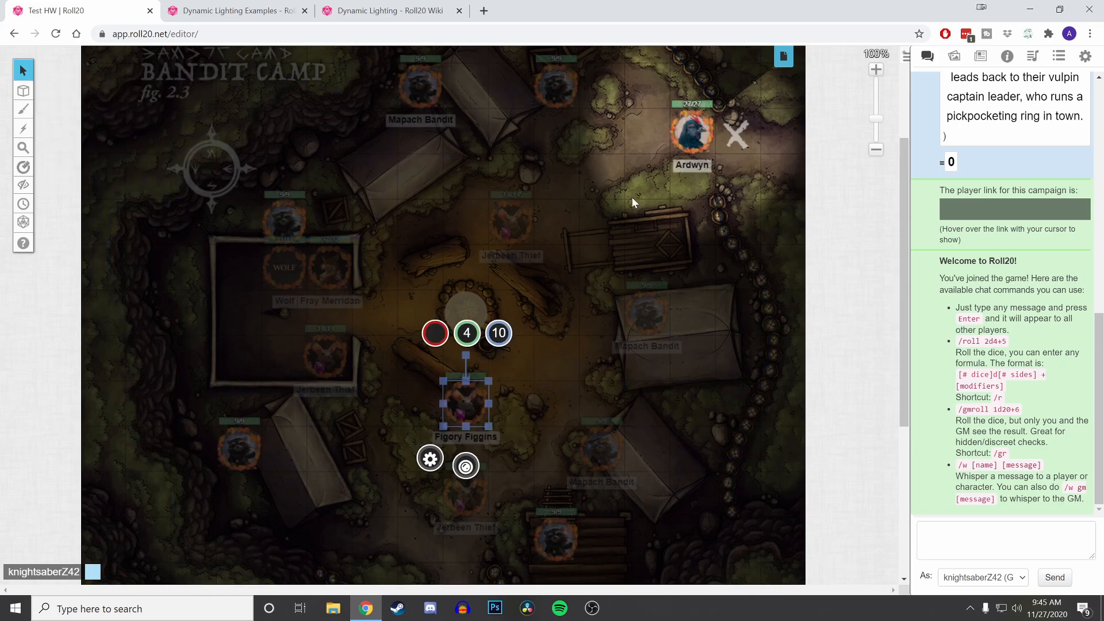
- Preview the Ardwyn token's line of sight from its square beside the X mark
left_click(681, 131)
key("ctrl+l")
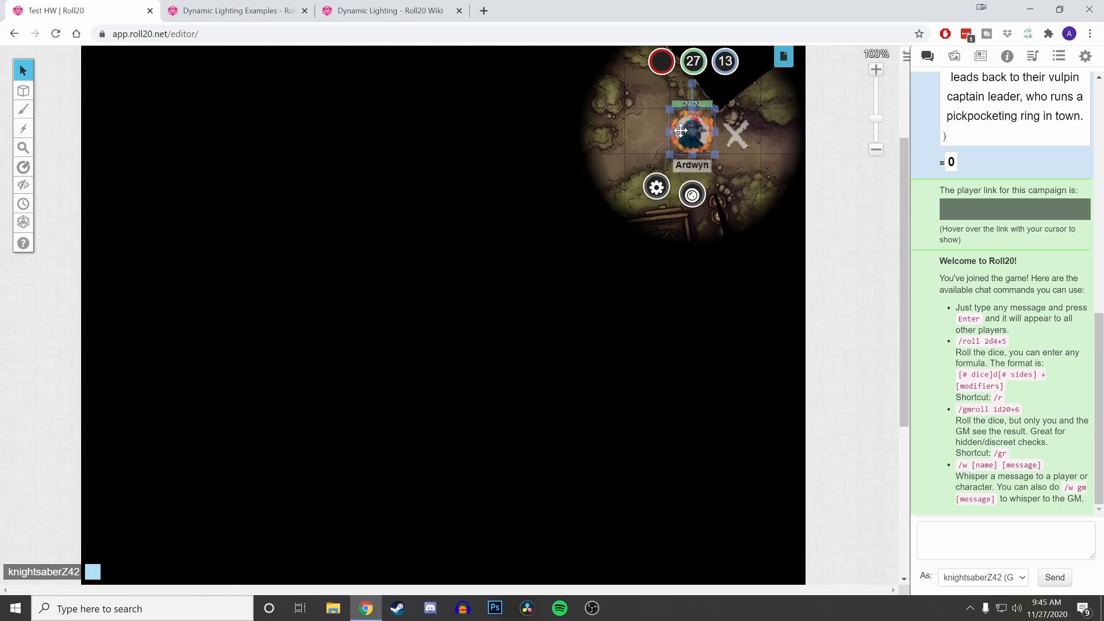
scroll(643, 238, "down", 1)
left_click(647, 147)
- Turn on Night Vision for the Figory Figgins token and preview Ardwyn's line of sight again
left_click(483, 327)
double_click(478, 326)
left_click(510, 128)
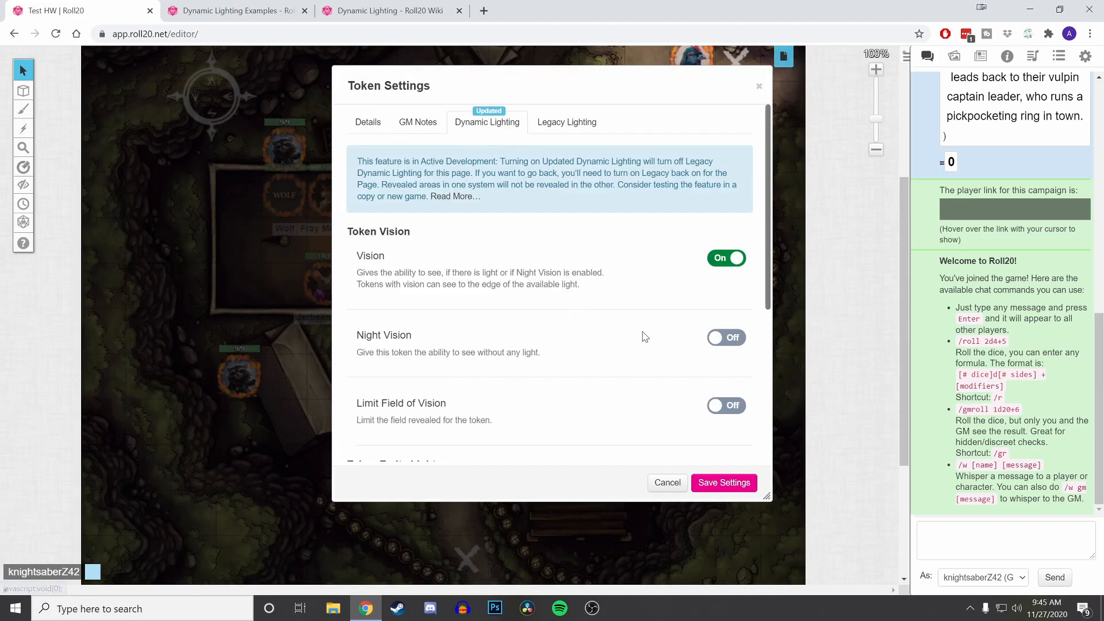
left_click(730, 340)
left_click(716, 482)
left_click(687, 72)
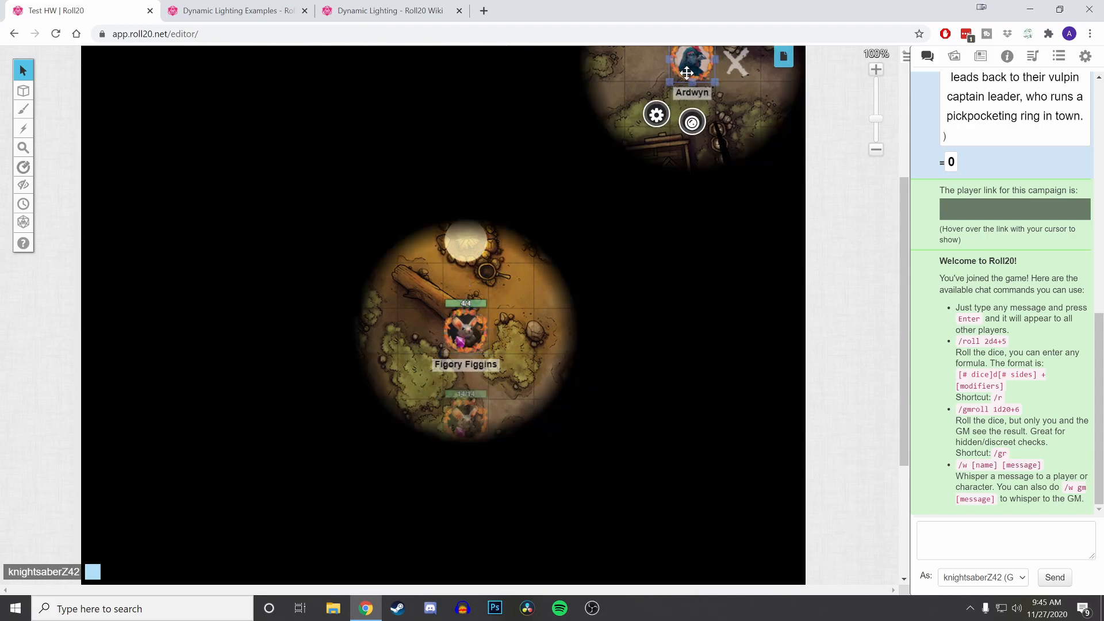
left_click(673, 196)
- Check who controls the Ardwyn token in its settings and re-join the game as a player
scroll(654, 234, "up", 4)
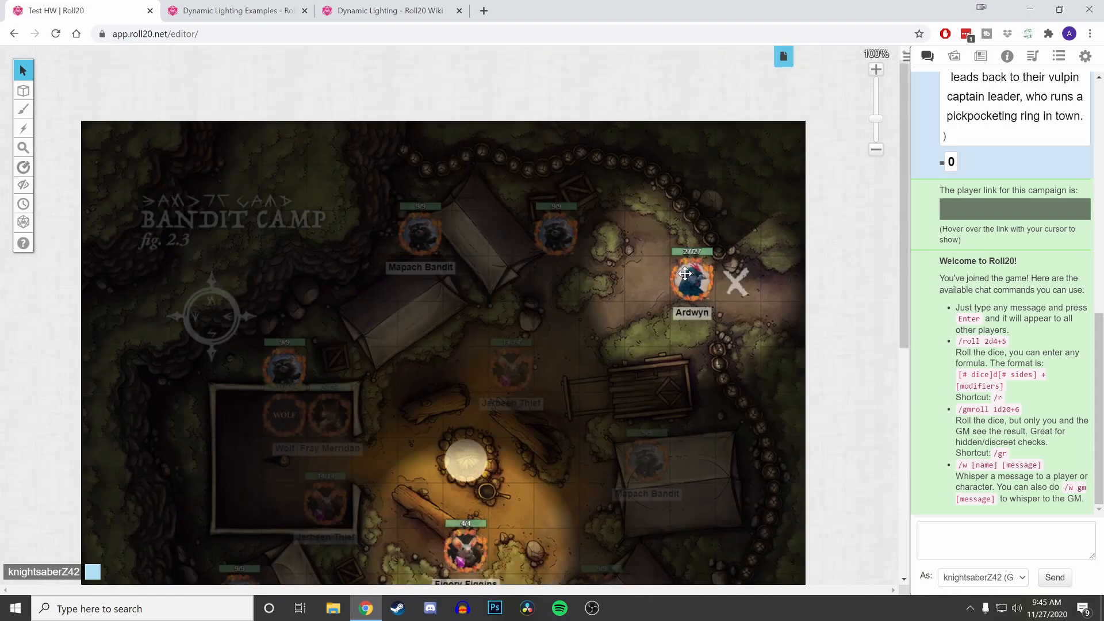
scroll(695, 284, "down", 1)
left_click(689, 210)
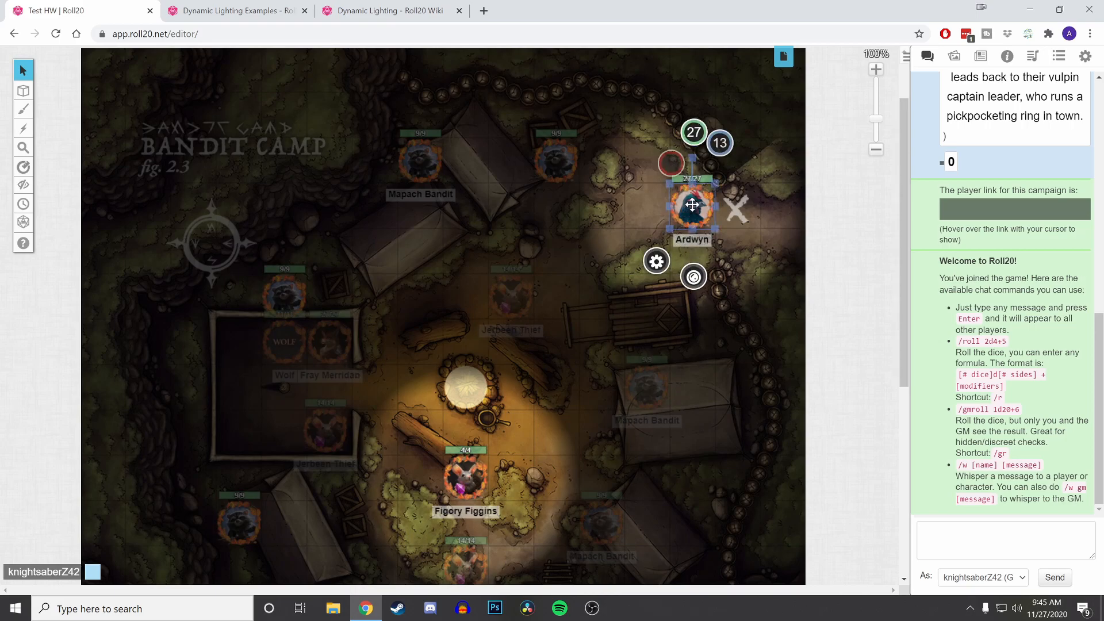
left_click(1086, 63)
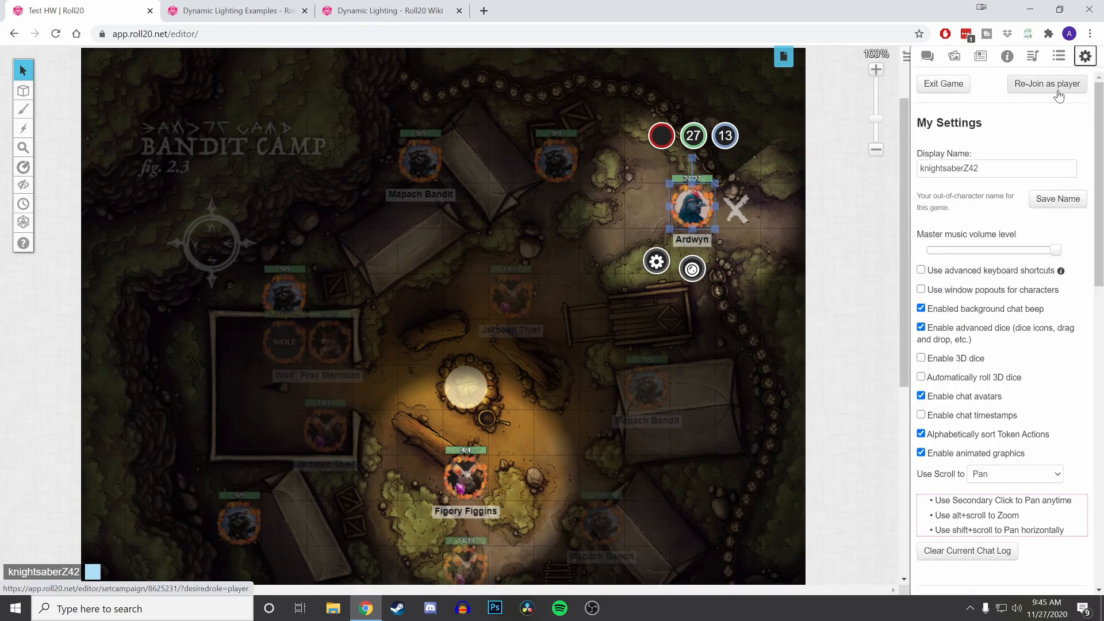
double_click(691, 218)
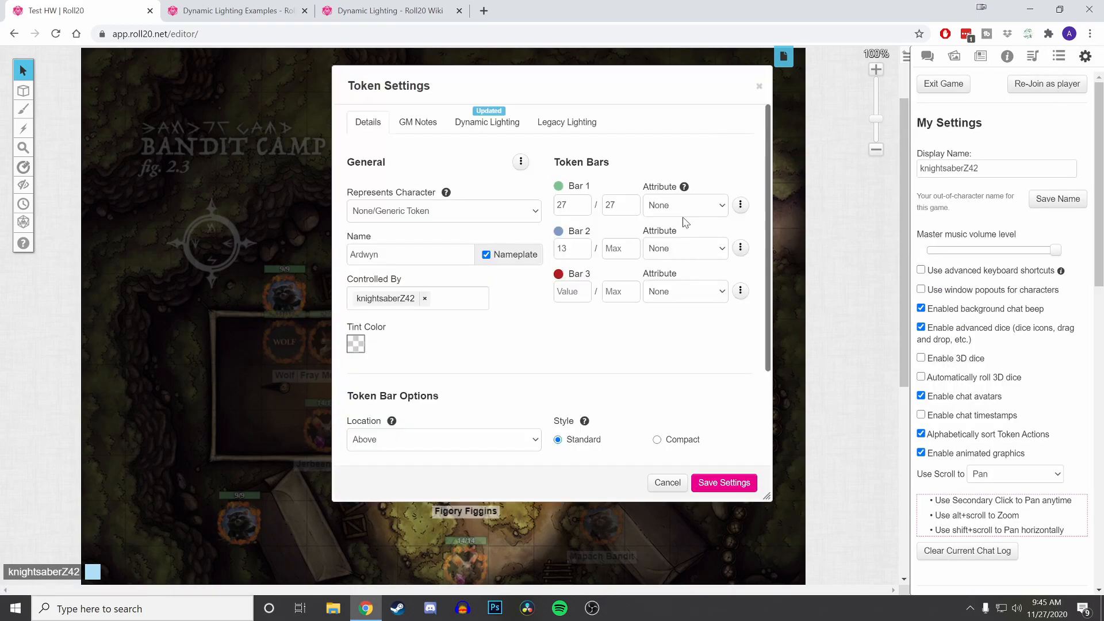
left_click(724, 483)
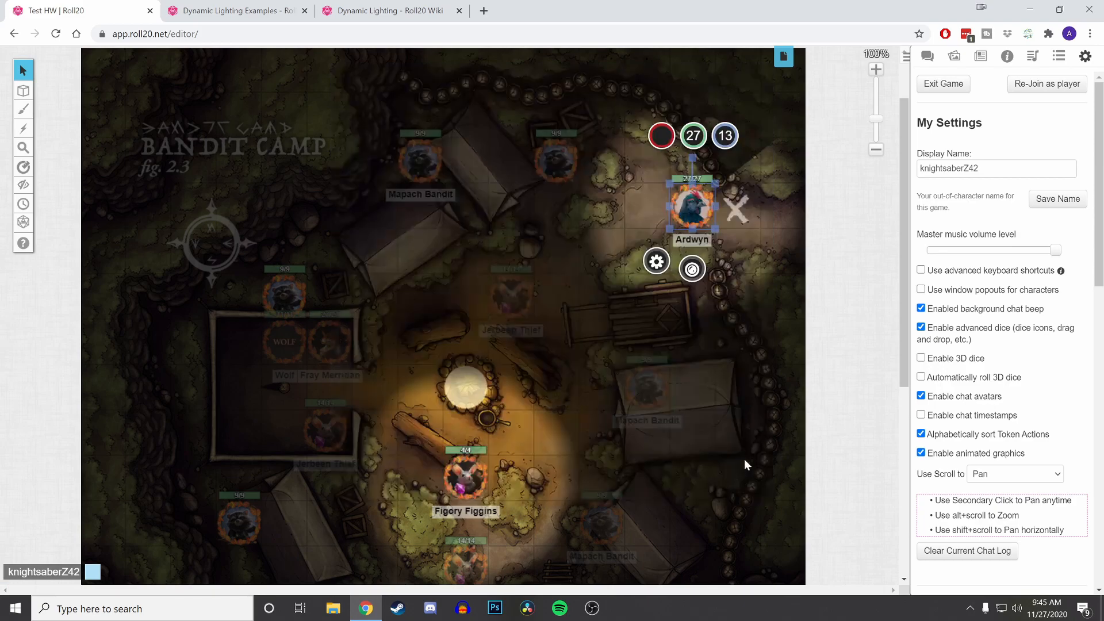
left_click(1064, 90)
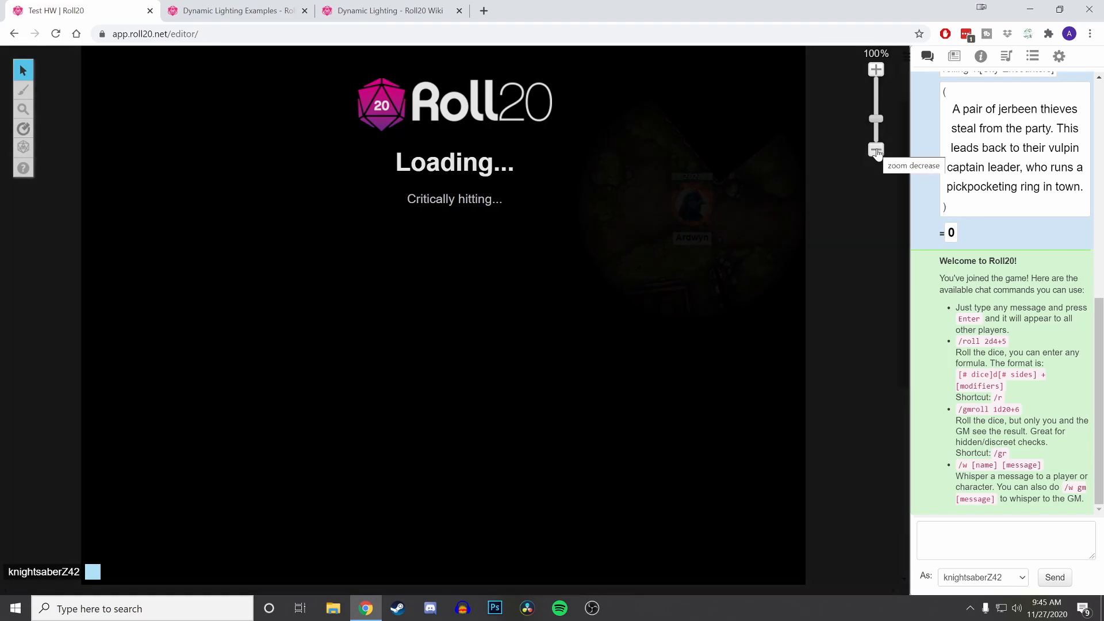
- As the player, move the Ardwyn token west and south through the camp, and bring it back north of the wagon
left_click(698, 210)
left_click_drag(698, 210, 577, 218)
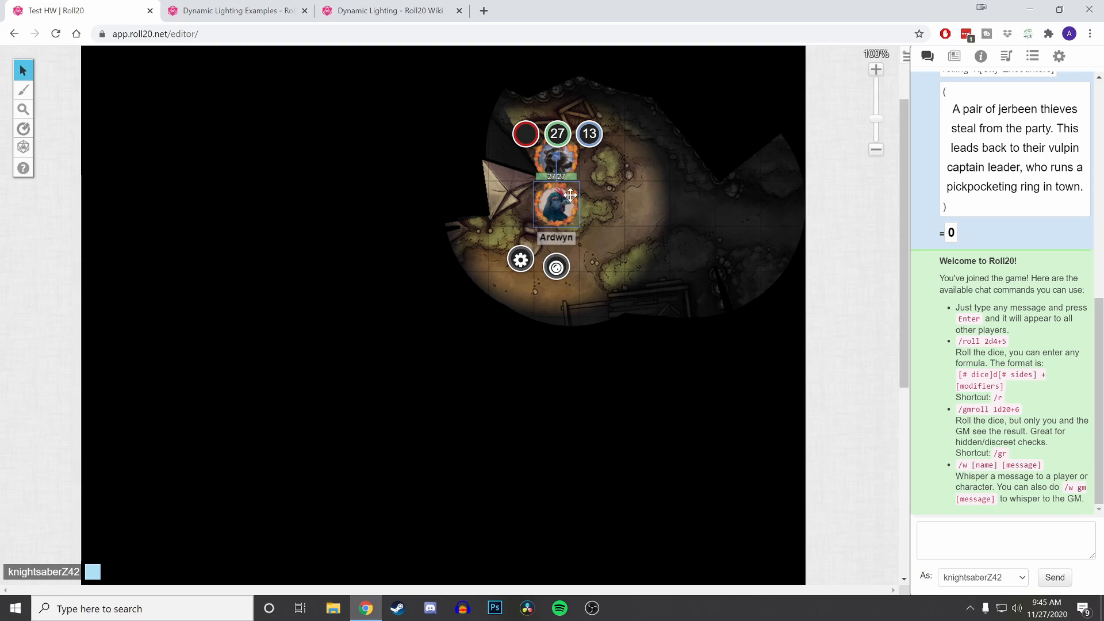
left_click_drag(569, 196, 561, 418)
scroll(561, 418, "down", 3)
left_click_drag(547, 281, 607, 109)
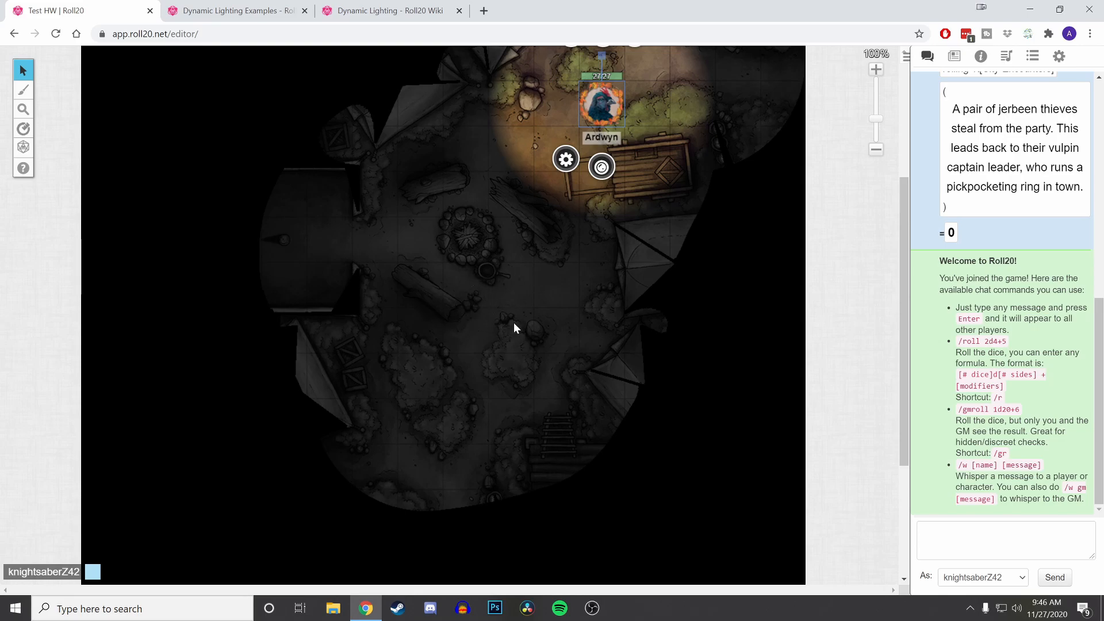
- Shift the Ardwyn token between squares near the camp entrance to compare the lit area with the explored area
scroll(454, 337, "up", 3)
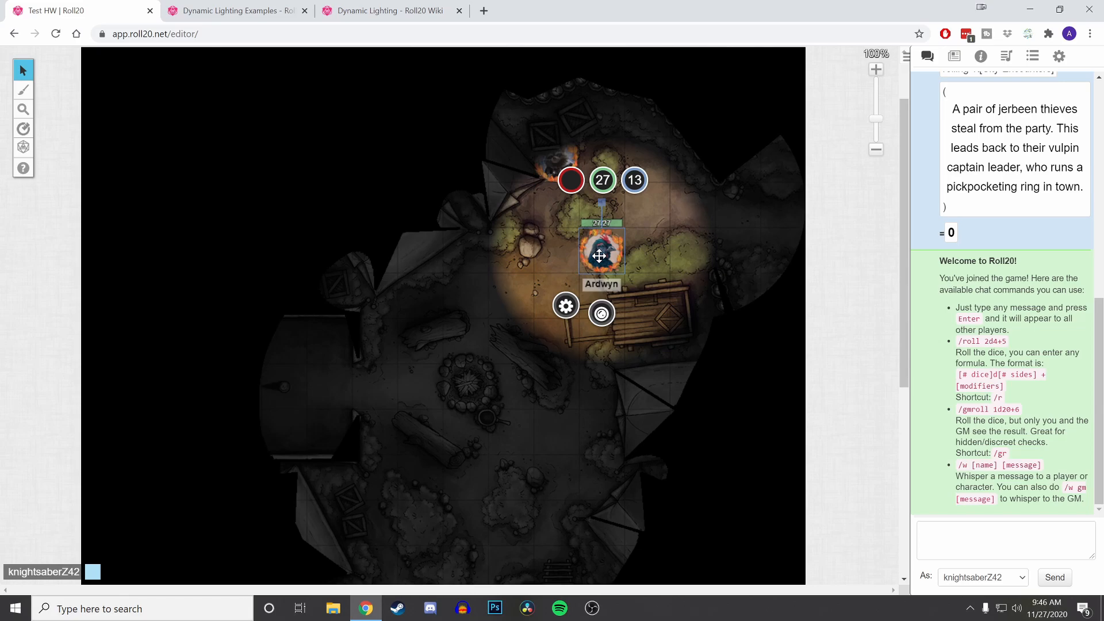
left_click(575, 257)
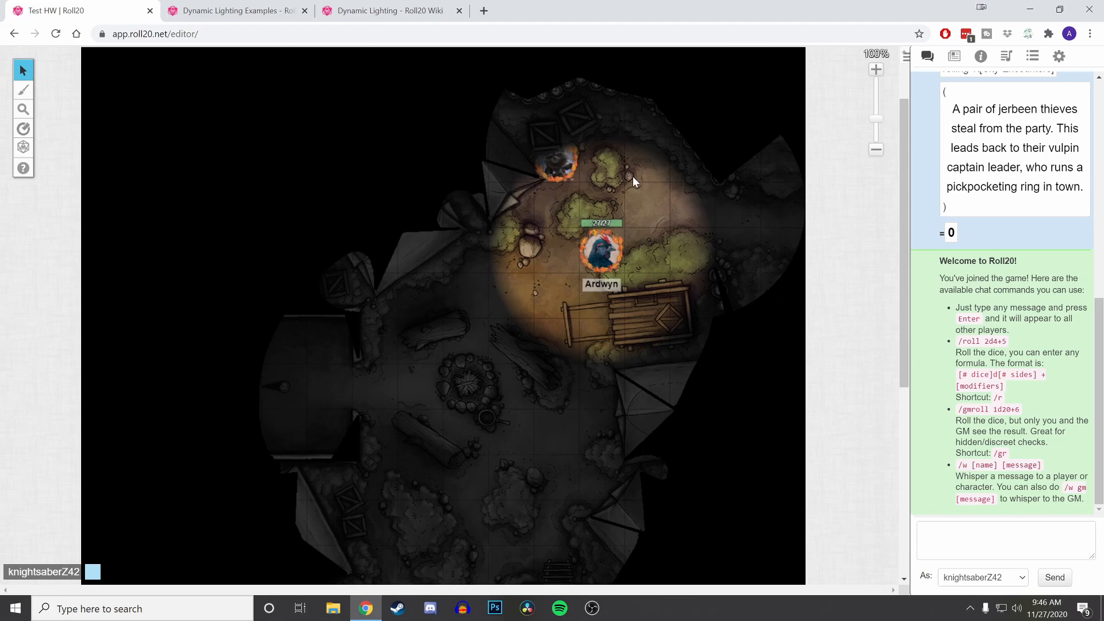
left_click_drag(600, 250, 648, 201)
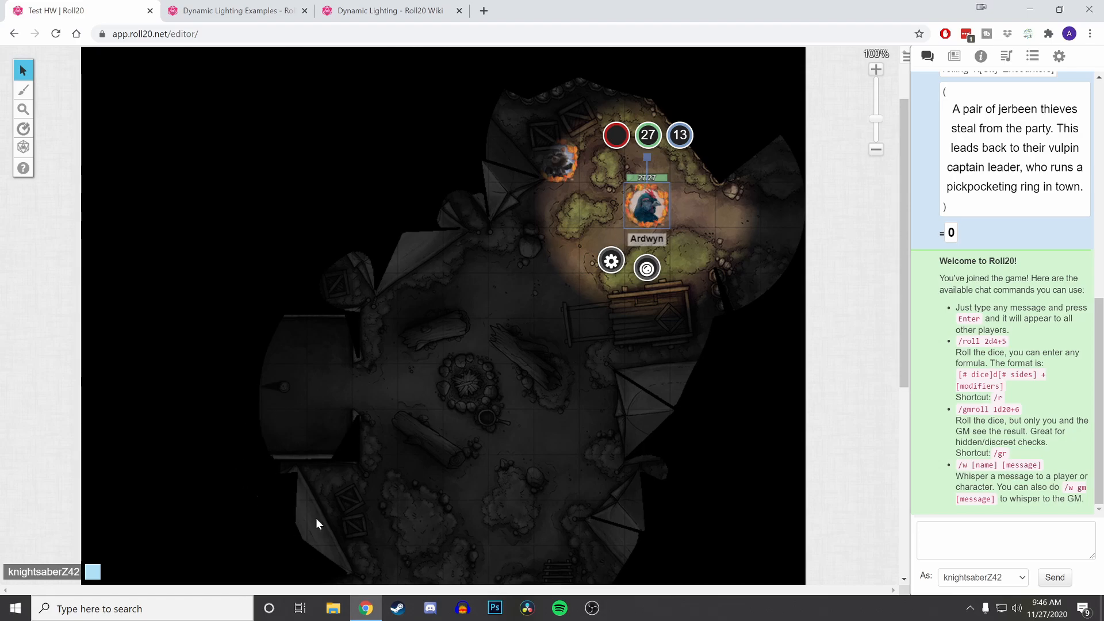
left_click_drag(643, 205, 555, 264)
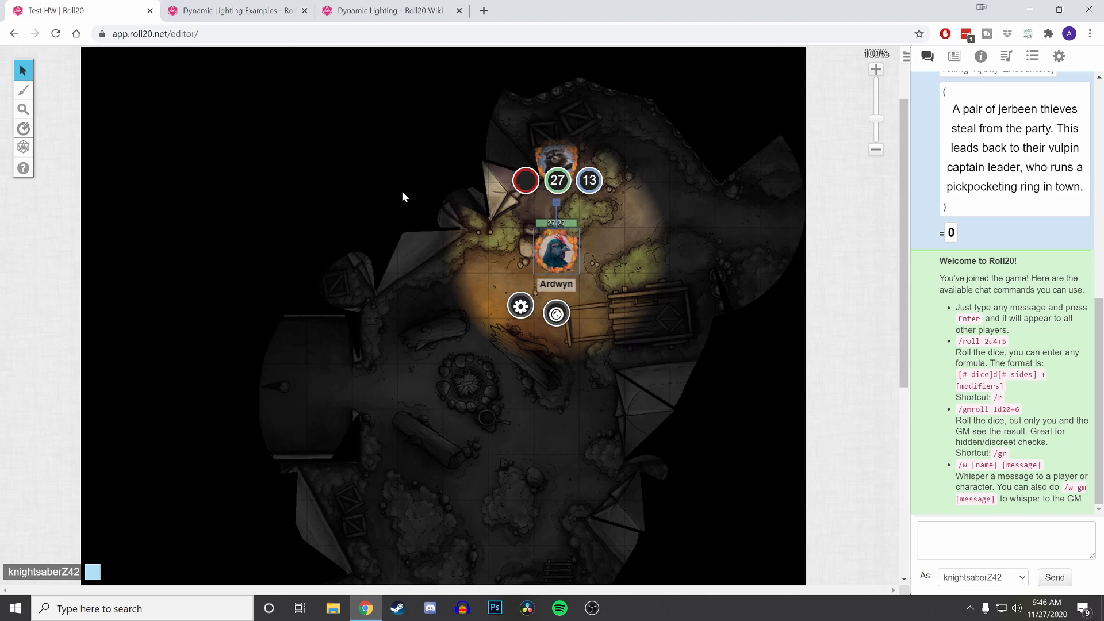
left_click_drag(560, 261, 611, 253)
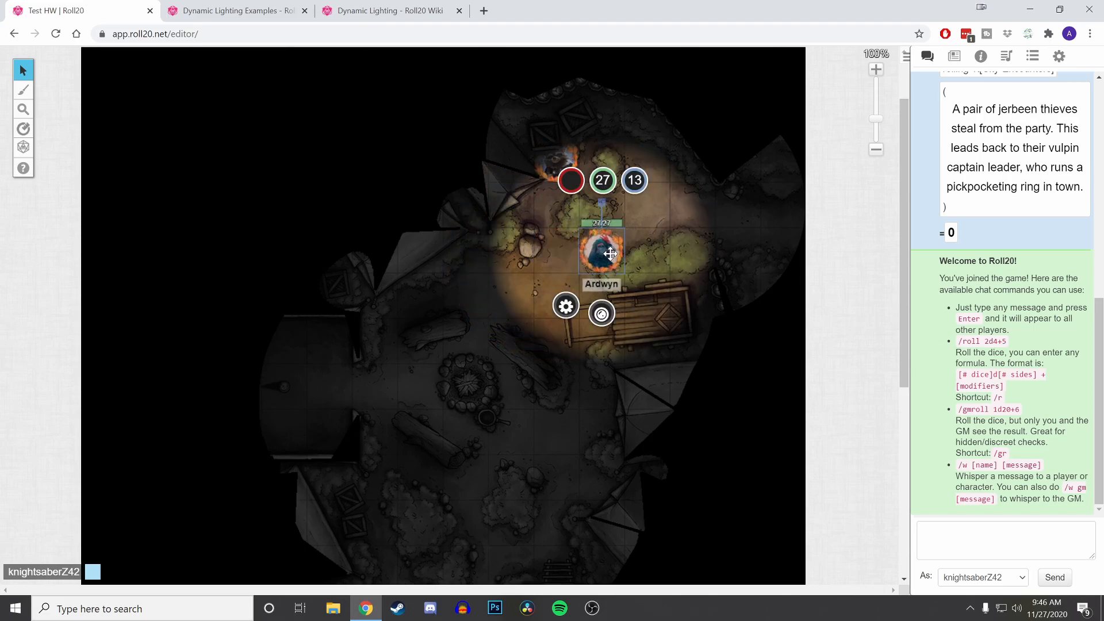
left_click(504, 364)
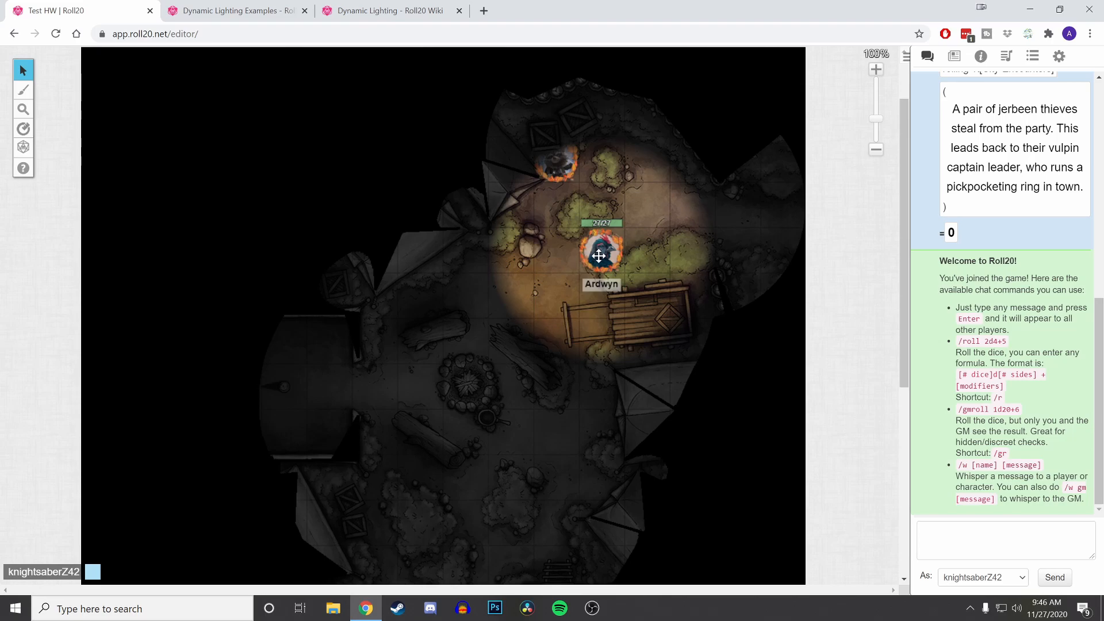
left_click_drag(599, 256, 643, 211)
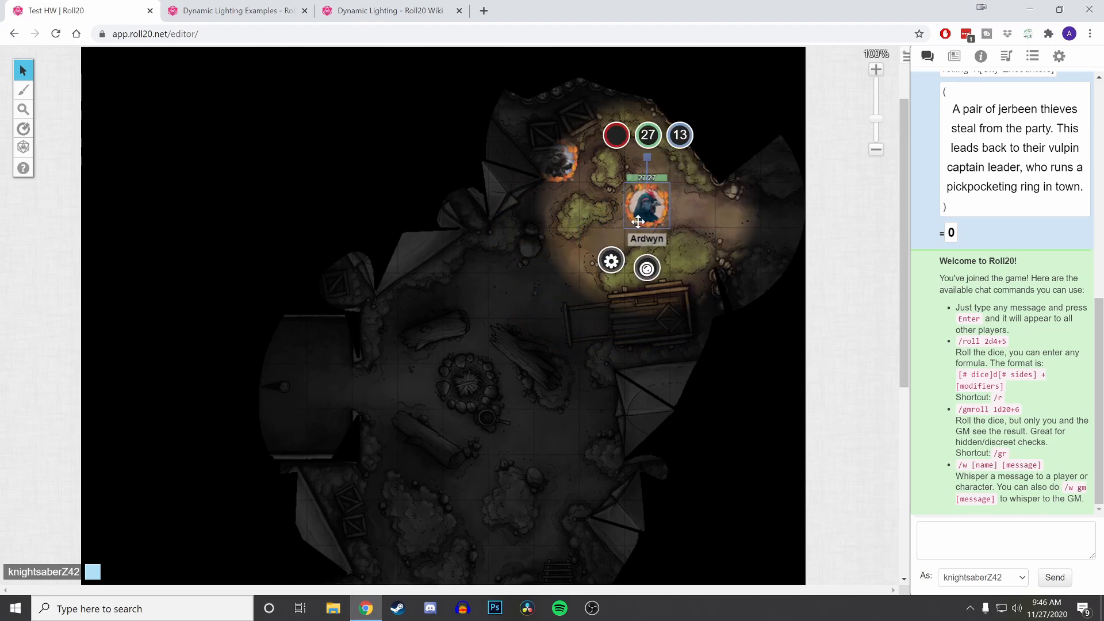
- Explore the southern and western parts of the camp with the Ardwyn token and return it to the square north of the wagon
scroll(609, 249, "down", 1)
left_click_drag(638, 122, 550, 393)
scroll(554, 322, "down", 3)
left_click_drag(557, 208, 470, 340)
scroll(469, 334, "down", 1)
left_click_drag(471, 260, 353, 248)
scroll(353, 248, "up", 2)
left_click_drag(380, 427, 520, 203)
scroll(563, 261, "up", 3)
left_click_drag(515, 405, 596, 231)
scroll(523, 260, "down", 2)
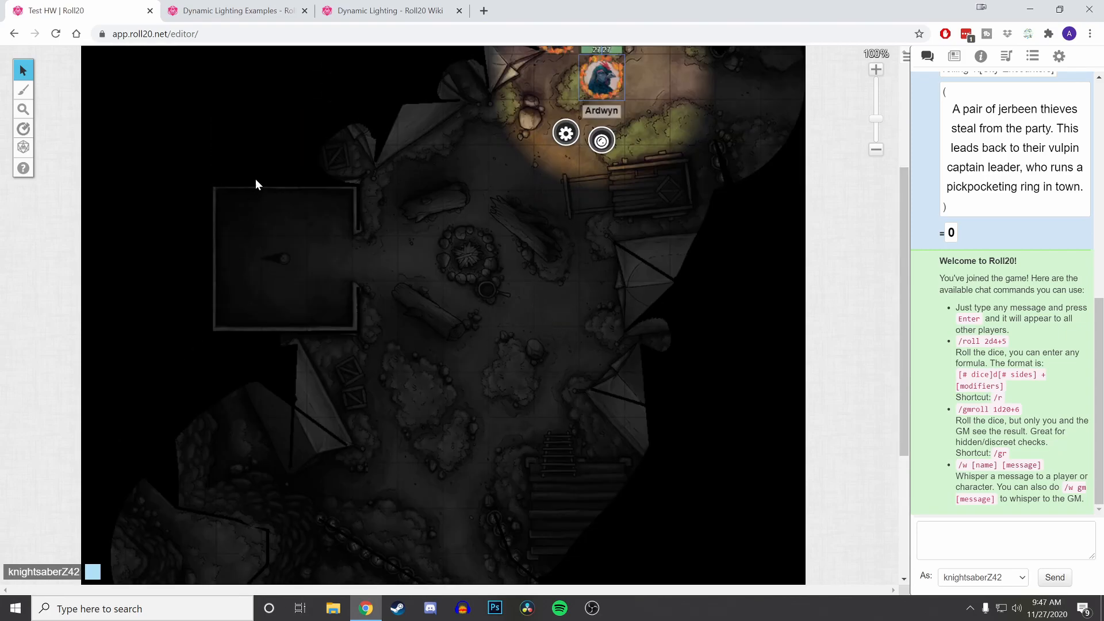
- Reveal more of the map's outer areas with the Ardwyn token, leave it north of the wagon, and re-join as GM
mouse_move(602, 78)
left_mouse_down()
mouse_move(273, 147)
mouse_move(759, 136)
mouse_move(600, 96)
left_mouse_up()
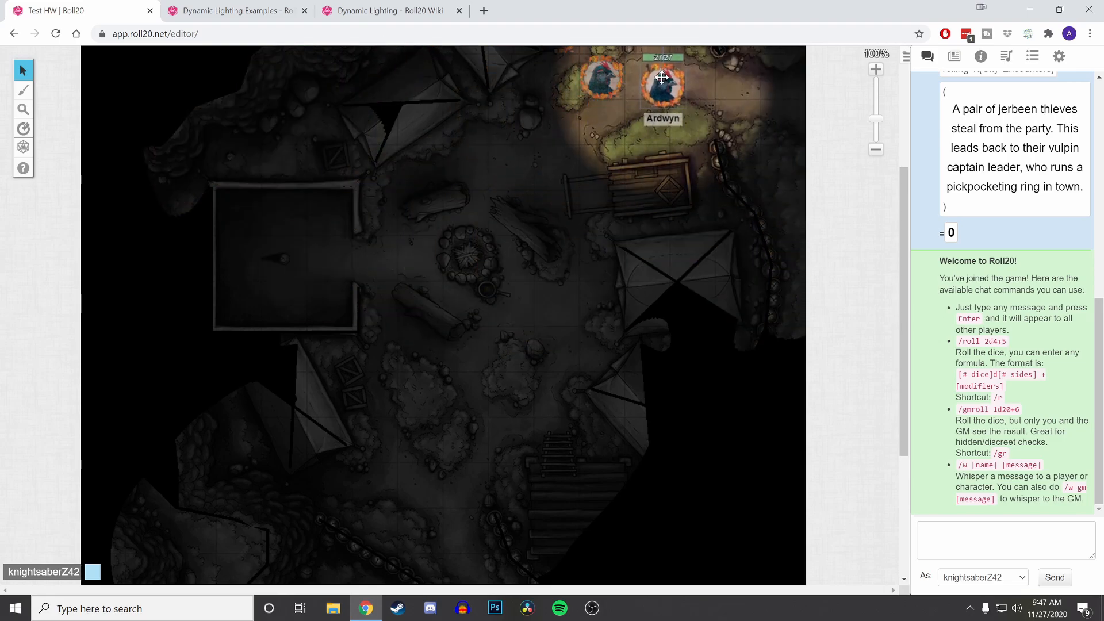
scroll(501, 219, "up", 2)
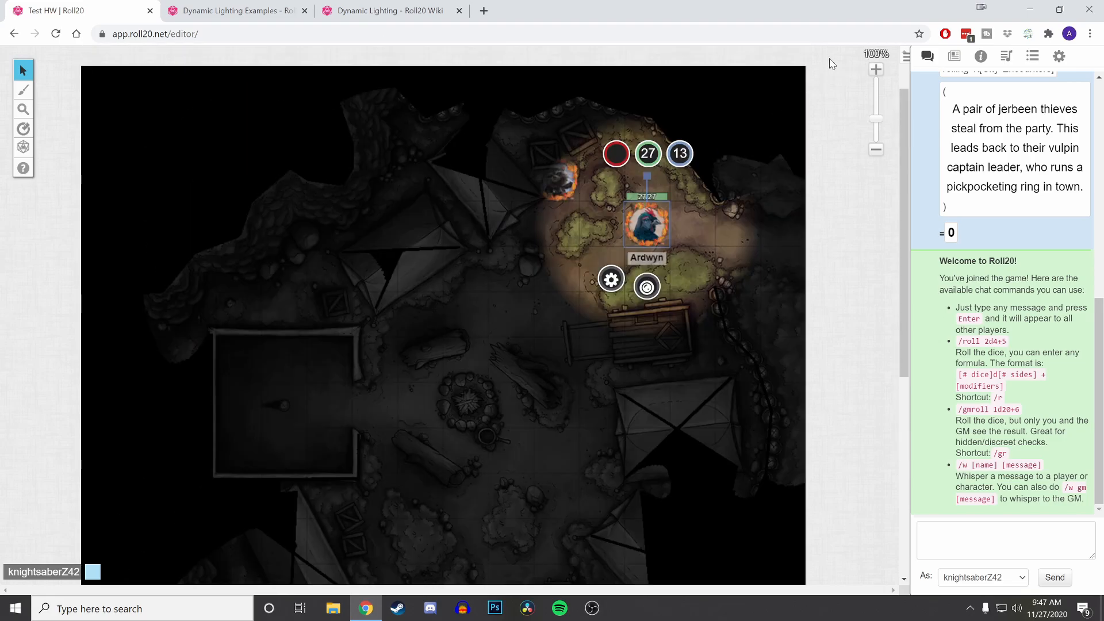
scroll(751, 158, "up", 1)
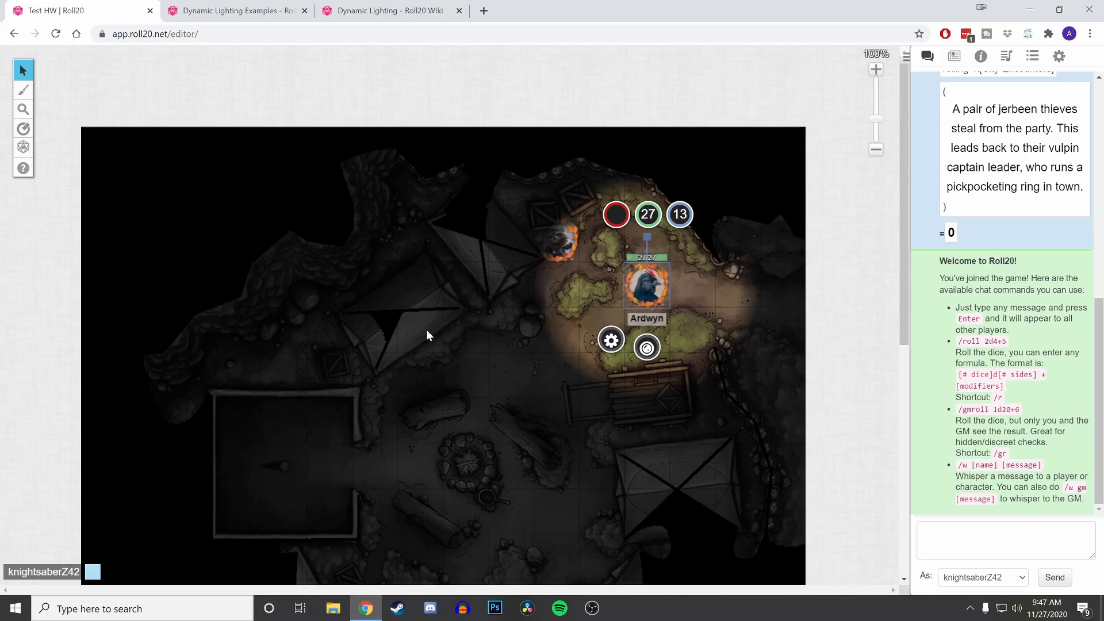
left_click_drag(633, 290, 606, 309)
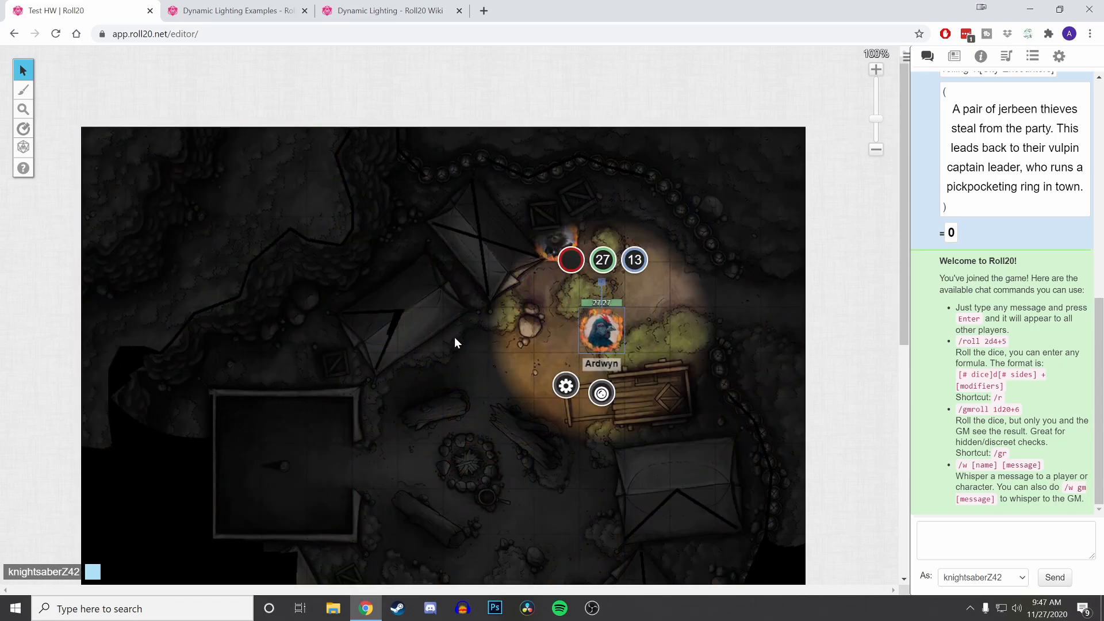
scroll(461, 336, "down", 4)
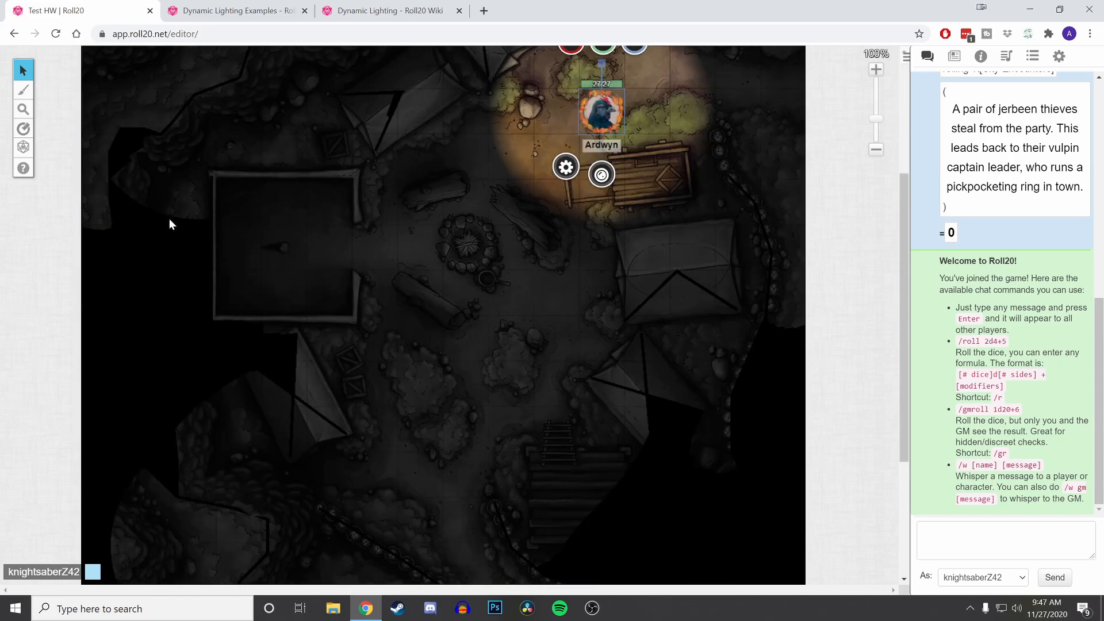
left_click(1053, 68)
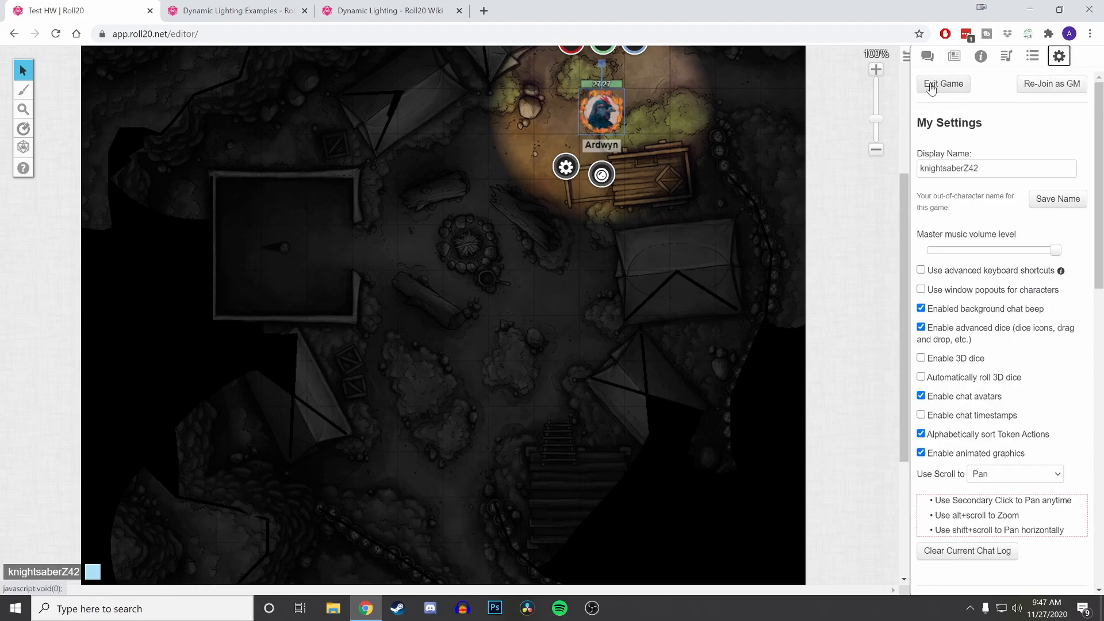
left_click(1030, 83)
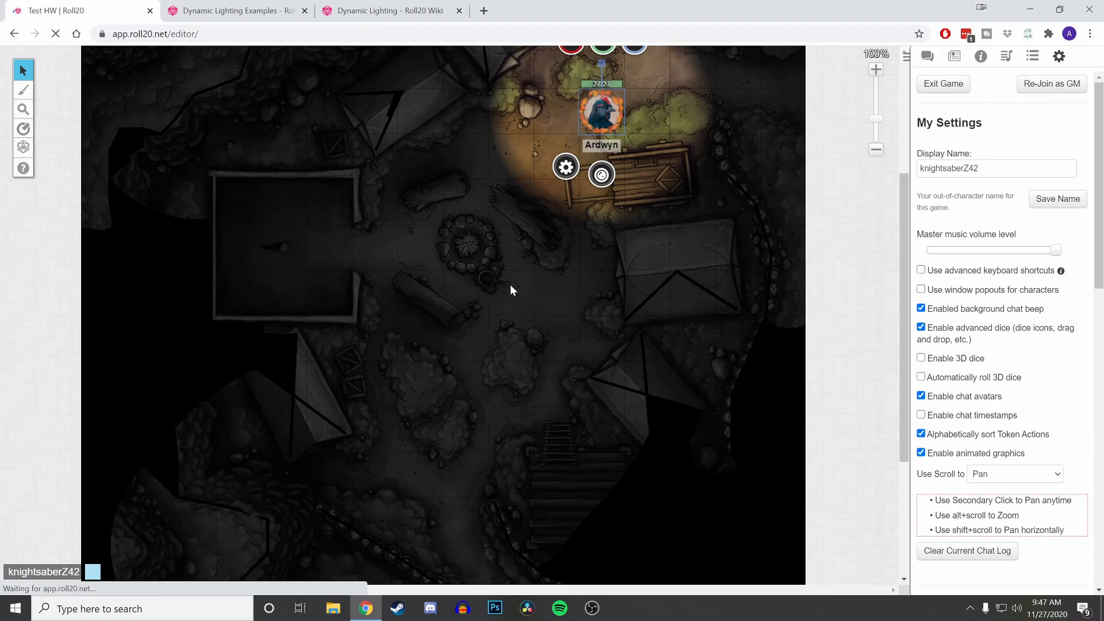